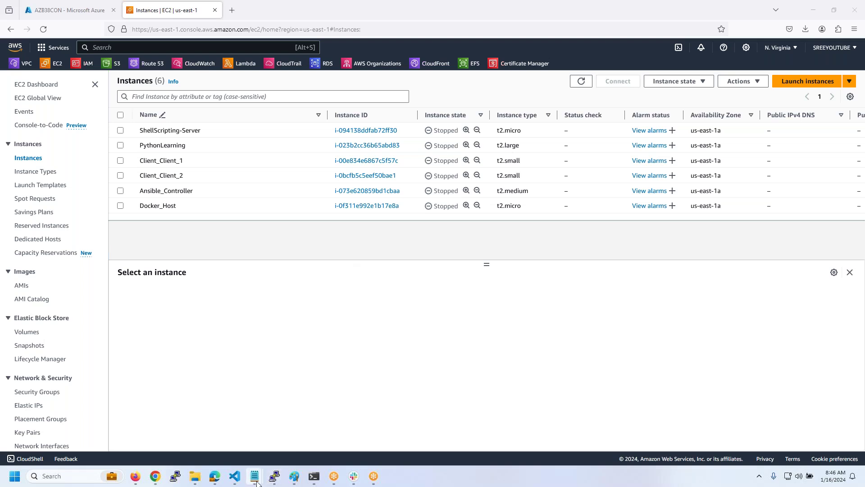
# - Bring up Notepad and erase the old note's entire text
pyautogui.moveTo(256, 483)
pyautogui.click(295, 432)
pyautogui.hotkey('ctrl', 'a')
pyautogui.press('BackSpace')
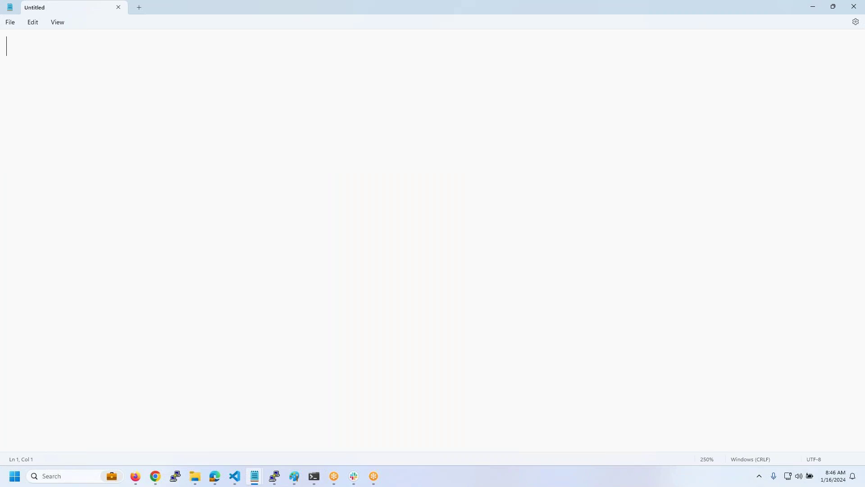
# - Type the headings 'IAM Users & Groups' and 'IAM Policies'
pyautogui.write('IAM user')
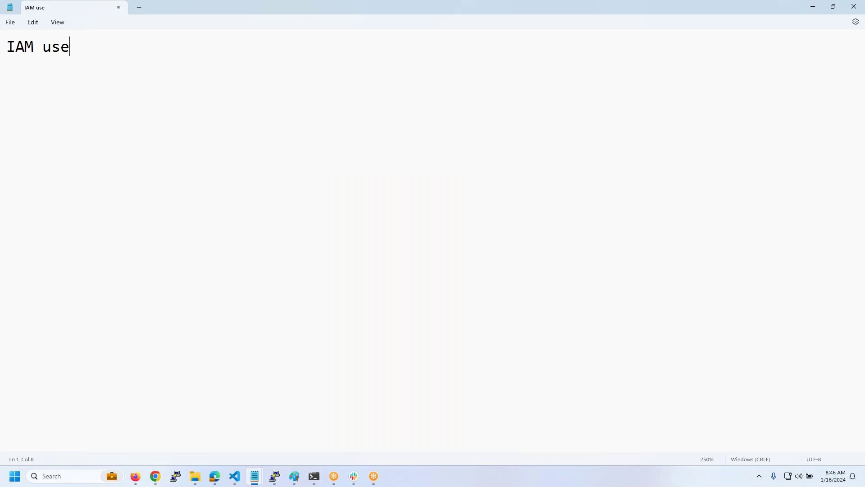
pyautogui.press('BackSpace')
pyautogui.press('BackSpace')
pyautogui.press('BackSpace')
pyautogui.press('BackSpace')
pyautogui.write('Users & Groups')
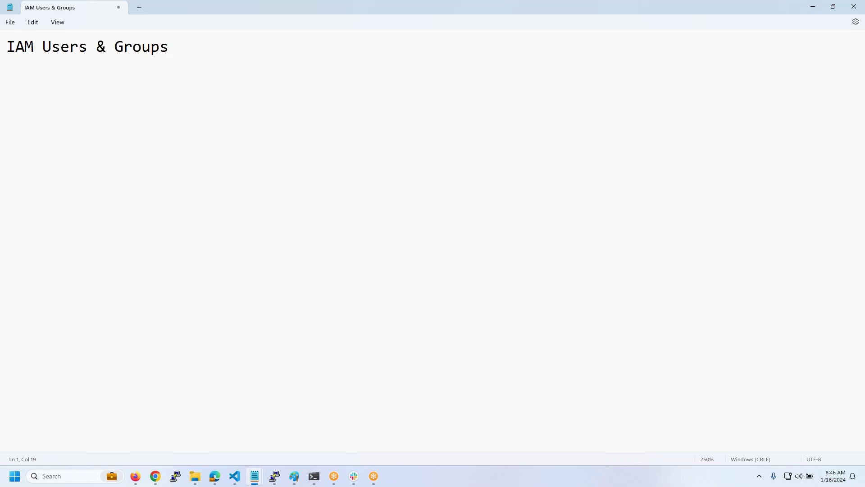
pyautogui.press('Return')
pyautogui.write('IAM Policies')
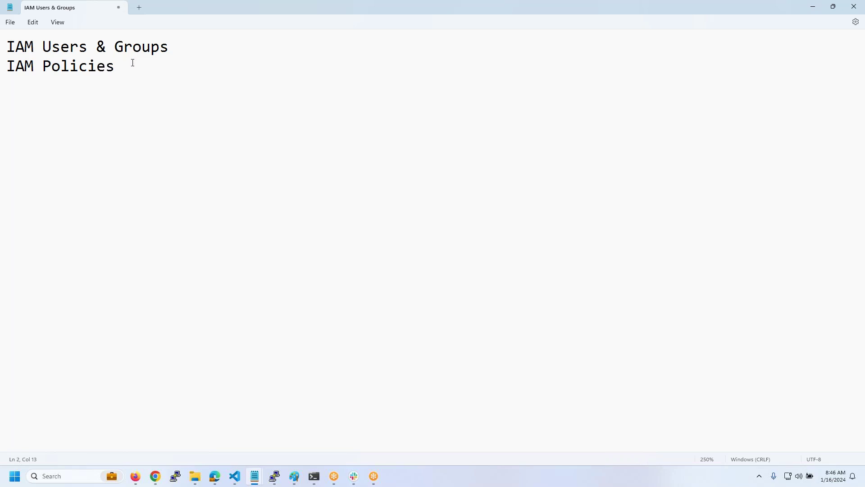
pyautogui.press('Return')
pyautogui.press('Return')
# - Add the task line: create users testuser1 and testuser2, and EC2 instances testvm1 and testvm2
pyautogui.write('Create two users')
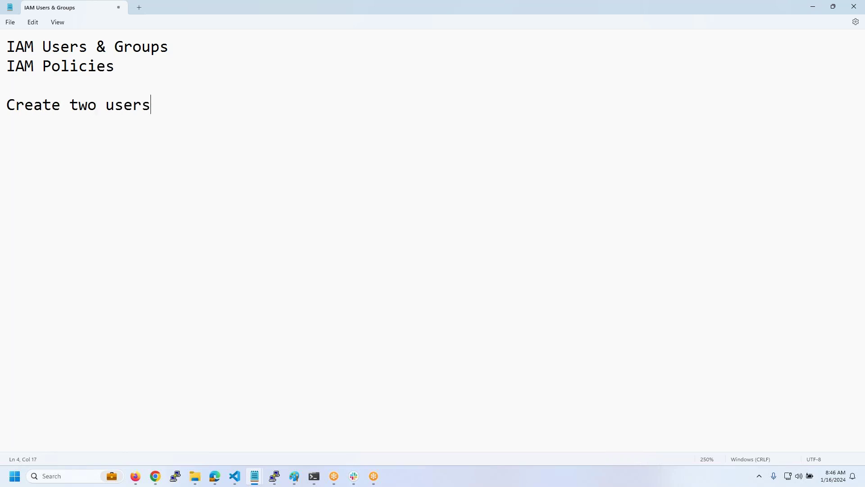
pyautogui.write(' testuser1')
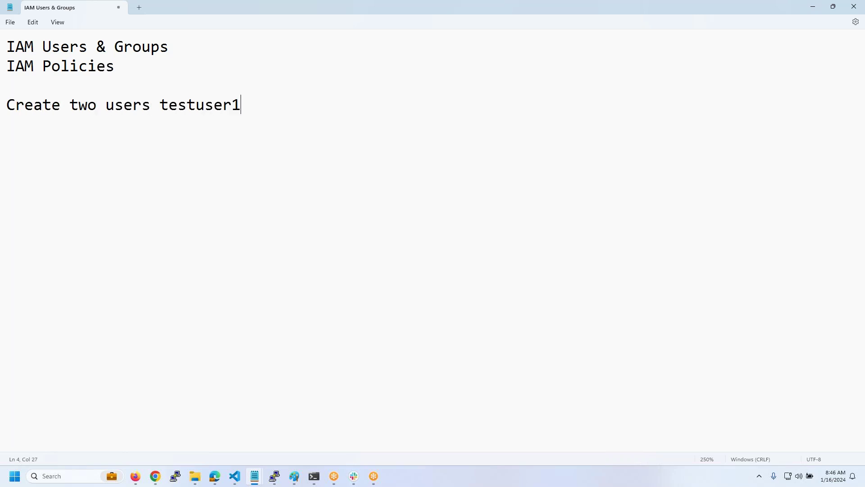
pyautogui.write(' and testuser2 ')
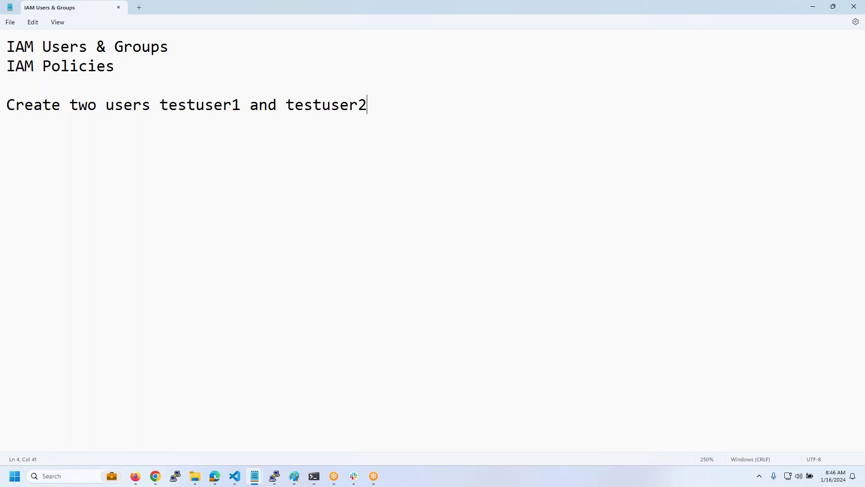
pyautogui.write('Crate two ')
pyautogui.write('mac')
pyautogui.press('BackSpace')
pyautogui.press('BackSpace')
pyautogui.press('BackSpace')
pyautogui.write('e2')
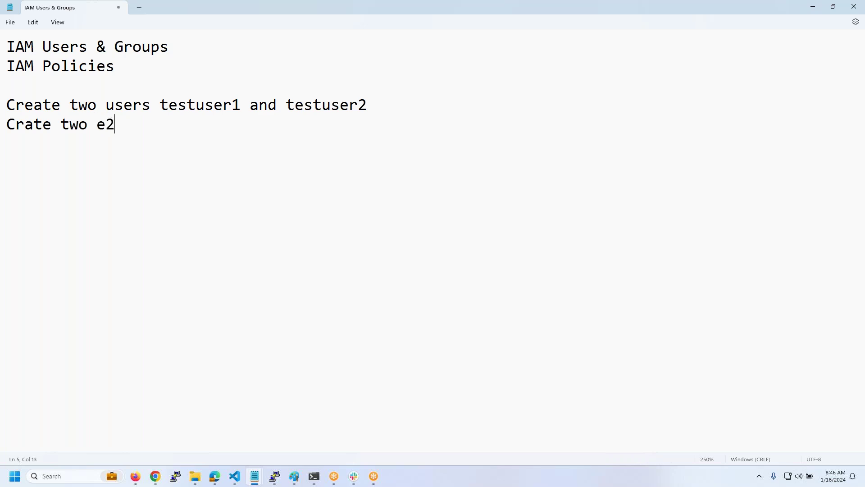
pyautogui.press('BackSpace')
pyautogui.write('c2 instances')
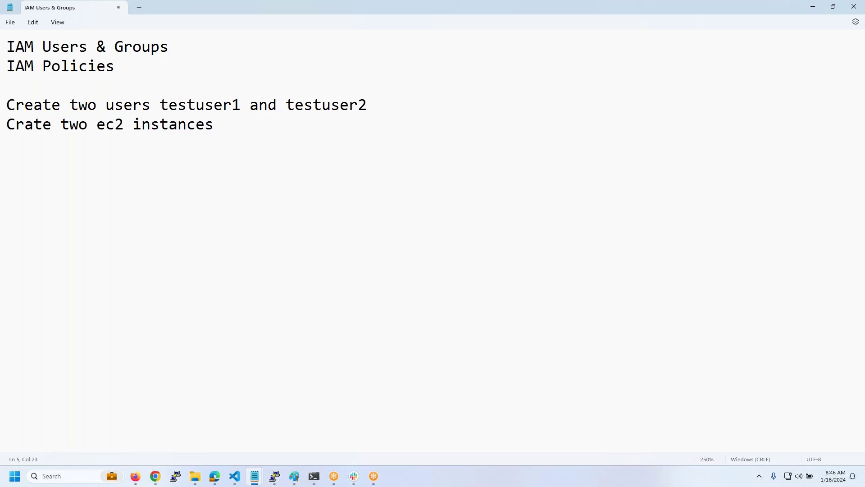
pyautogui.write(' testvm1 and testvm2')
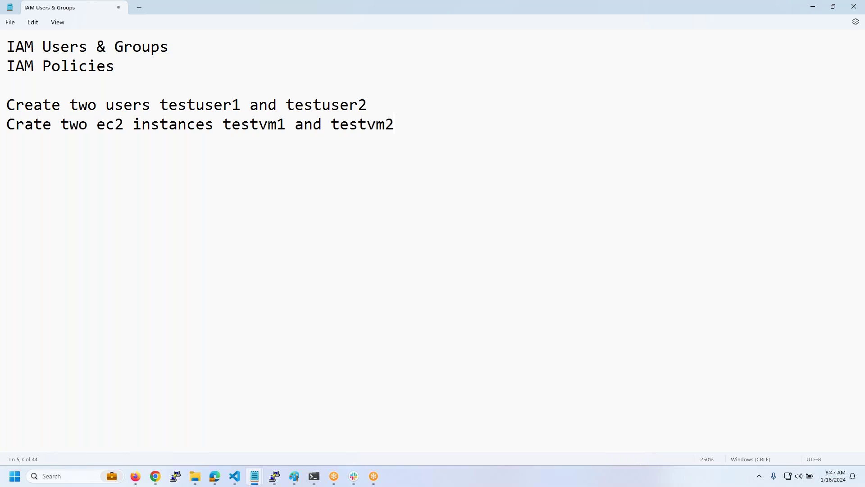
pyautogui.press('Return')
pyautogui.press('Return')
# - Correct 'Crate' and add 'Only testuser1 must be able to start,stop and reboot testvm1 only.'
pyautogui.press('Up')
pyautogui.press('Up')
pyautogui.press('Right')
pyautogui.press('Right')
pyautogui.write('e')
pyautogui.press('Down')
pyautogui.press('Down')
pyautogui.write('Only testuser1 should b')
pyautogui.press('BackSpace')
pyautogui.press('BackSpace')
pyautogui.press('BackSpace')
pyautogui.press('BackSpace')
pyautogui.press('BackSpace')
pyautogui.press('BackSpace')
pyautogui.press('BackSpace')
pyautogui.press('BackSpace')
pyautogui.write('must be able to create')
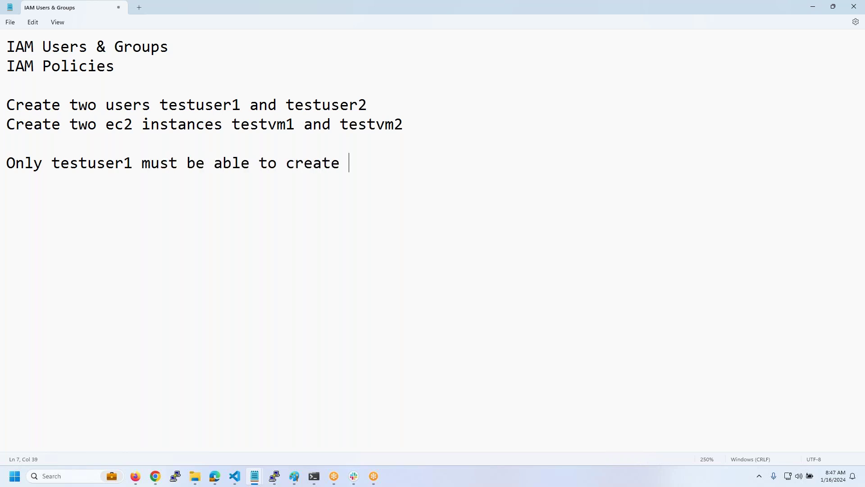
pyautogui.press('BackSpace')
pyautogui.press('BackSpace')
pyautogui.press('BackSpace')
pyautogui.press('BackSpace')
pyautogui.press('BackSpace')
pyautogui.press('BackSpace')
pyautogui.press('BackSpace')
pyautogui.write('start,sop')
pyautogui.press('BackSpace')
pyautogui.press('BackSpace')
pyautogui.write('t')
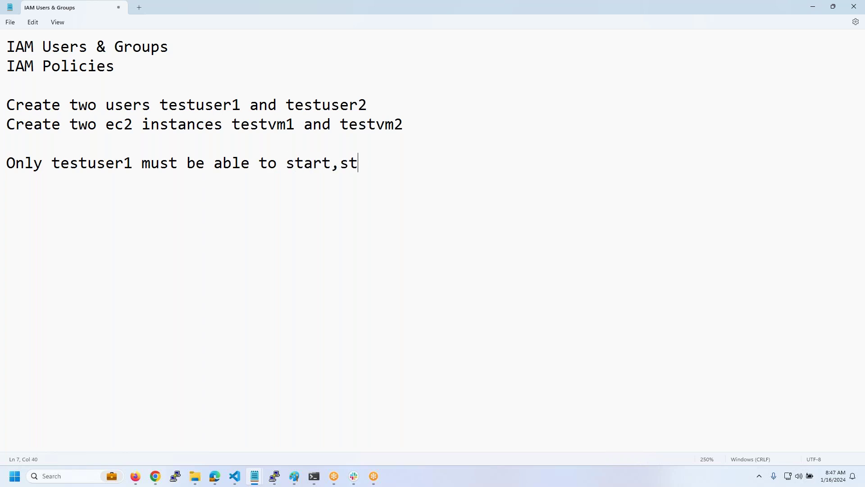
pyautogui.write('op and reboot')
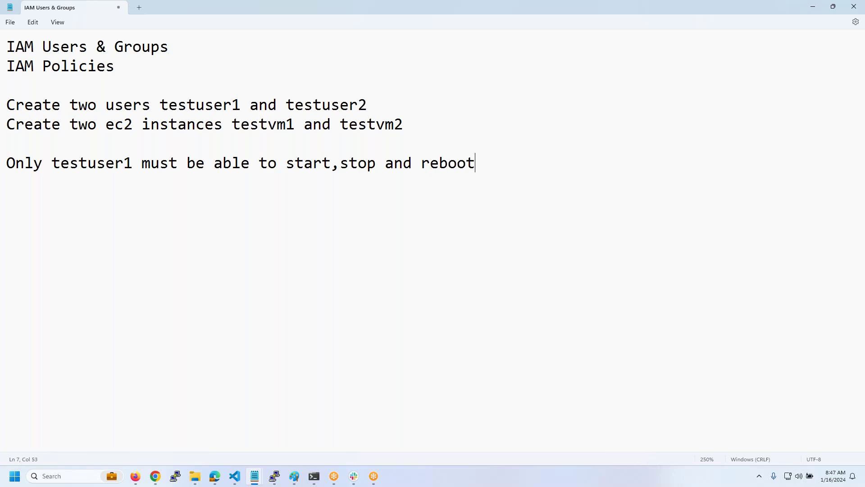
pyautogui.write(' testvm1 only.')
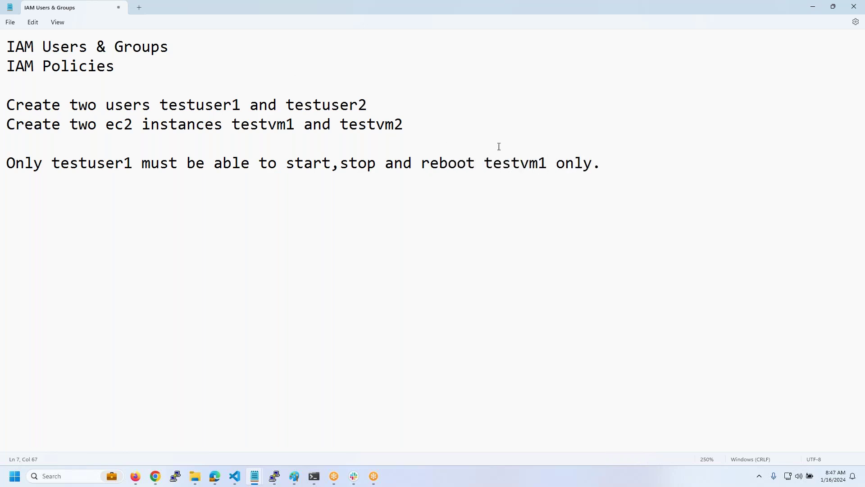
# - Duplicate that requirement line and change it to testuser2 and testvm2
pyautogui.moveTo(602, 163); pyautogui.dragTo(4, 163)
pyautogui.hotkey('ctrl', 'c')
pyautogui.press('End')
pyautogui.press('Return')
pyautogui.hotkey('ctrl', 'v')
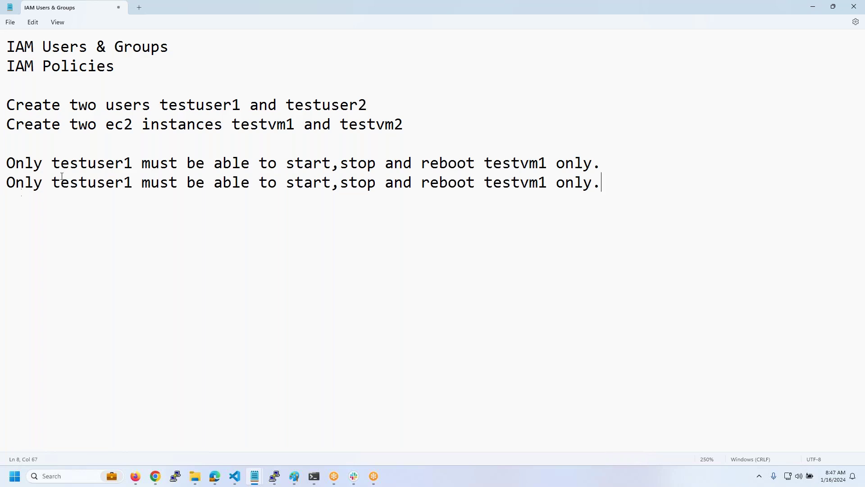
pyautogui.click(128, 182)
pyautogui.press('BackSpace')
pyautogui.write('2')
pyautogui.press('BackSpace')
pyautogui.write('2')
# - Open IAM from Security, Identity & Compliance in a new browser tab
pyautogui.click(139, 444)
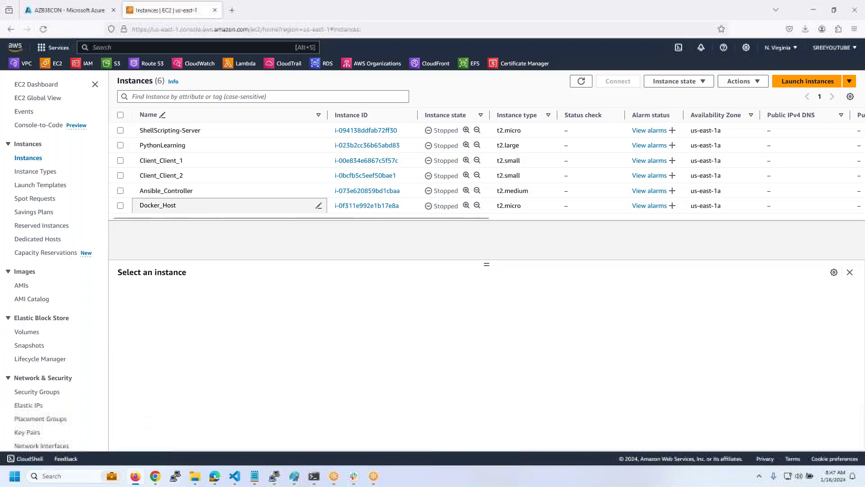
pyautogui.click(55, 47)
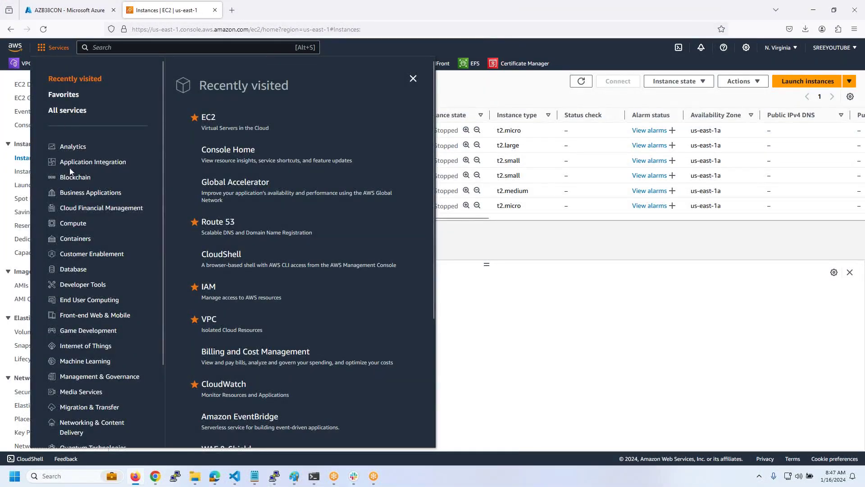
pyautogui.scroll(-2, 74, 190)
pyautogui.click(107, 400)
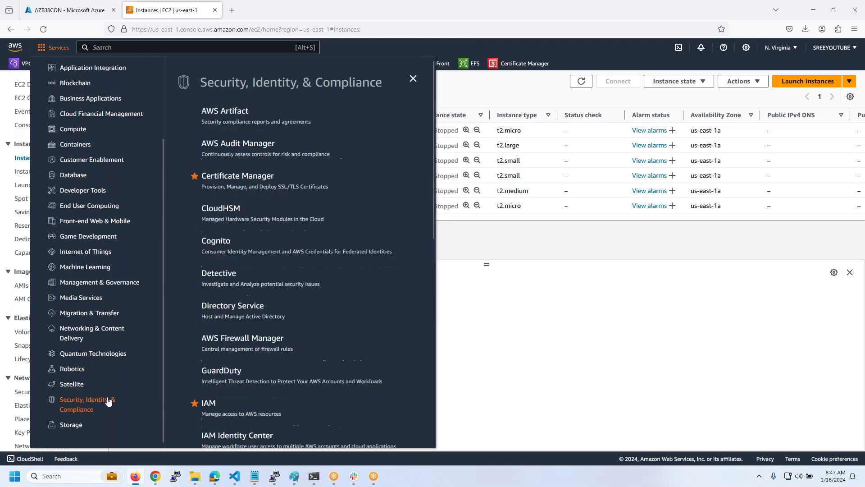
pyautogui.rightClick(214, 404)
pyautogui.click(273, 260)
pyautogui.click(497, 323)
pyautogui.click(266, 12)
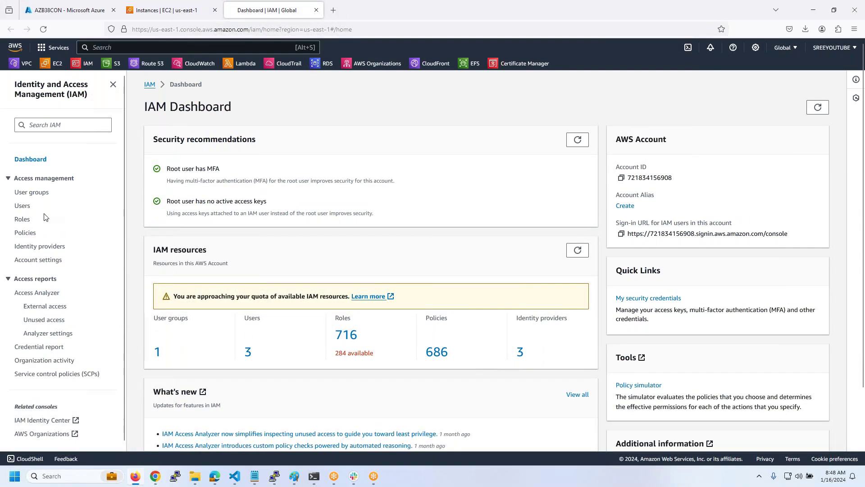
# - Delete IAM users packer and rke, confirming with 'delete'
pyautogui.click(24, 207)
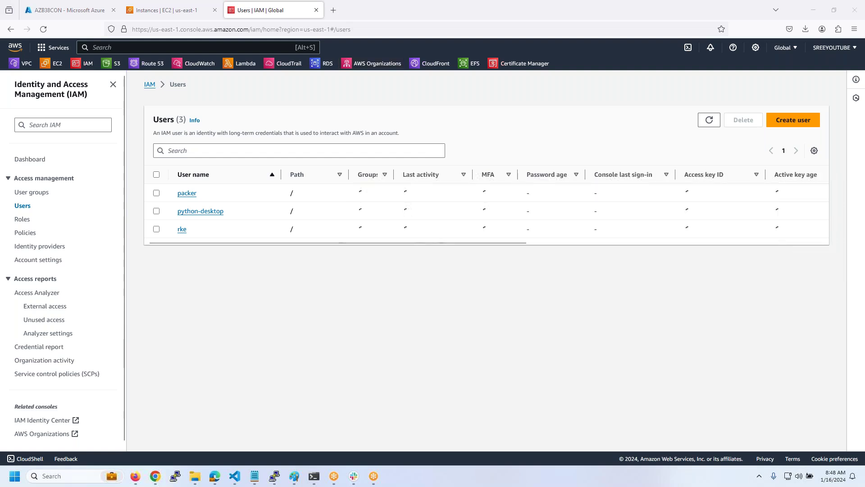
pyautogui.click(157, 193)
pyautogui.click(156, 229)
pyautogui.click(743, 120)
pyautogui.click(451, 321)
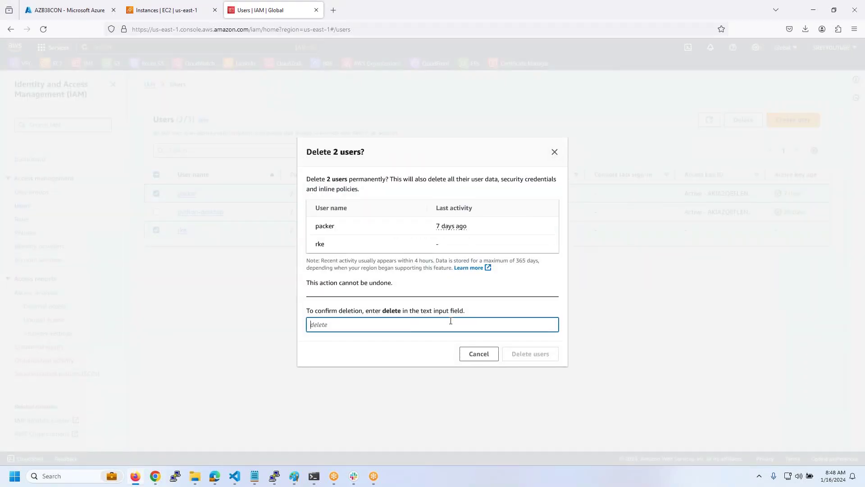
pyautogui.write('delete')
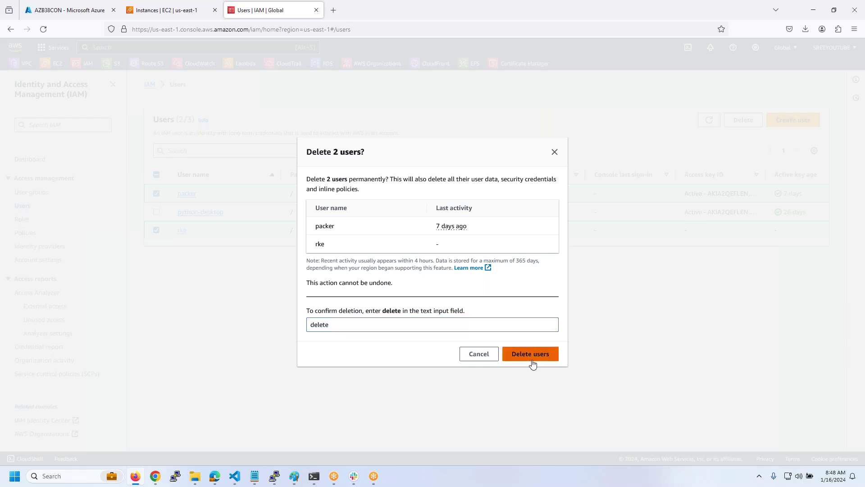
pyautogui.click(529, 356)
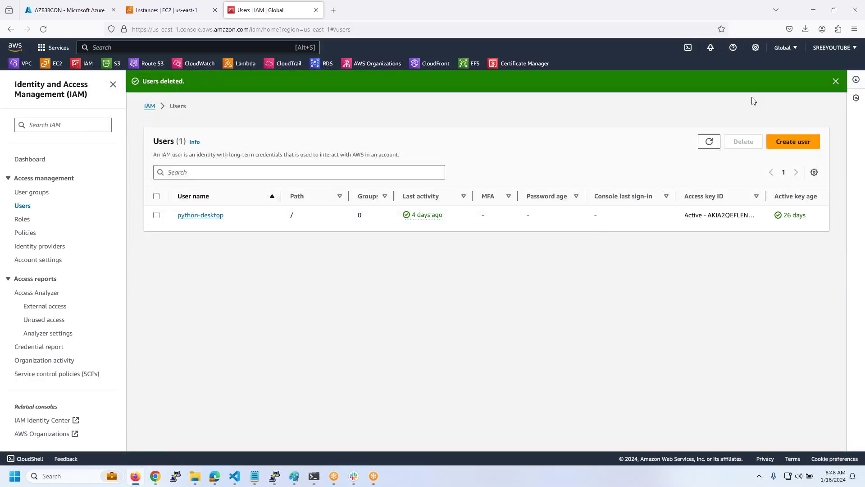
# - Start user testuser1 with console access and a custom password, no reset required
pyautogui.click(787, 143)
pyautogui.click(276, 188)
pyautogui.write('testuser1')
pyautogui.click(175, 212)
pyautogui.click(206, 324)
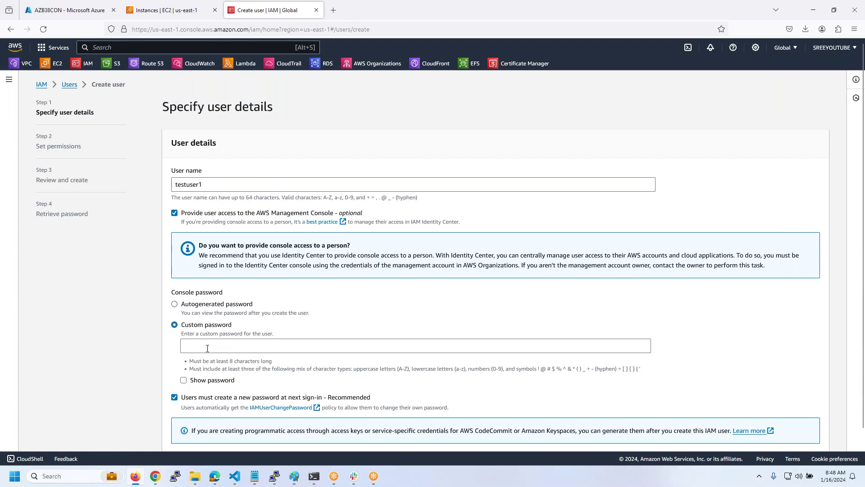
pyautogui.click(174, 397)
pyautogui.click(220, 348)
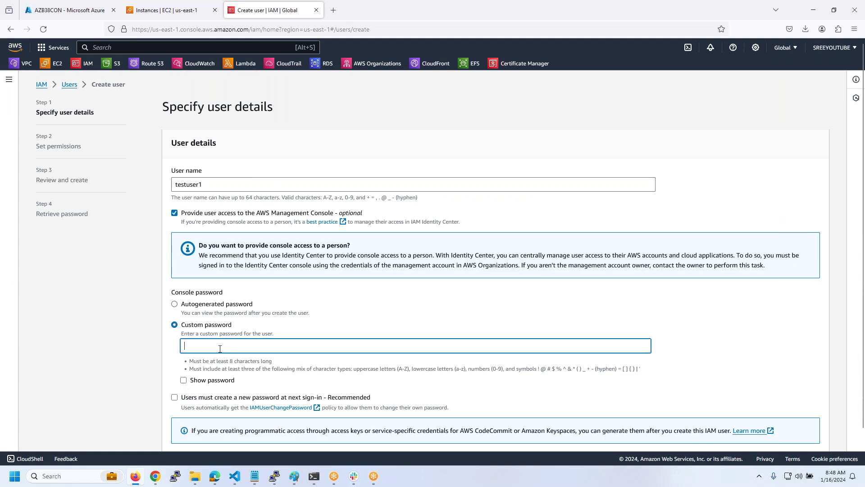
pyautogui.write('•••••••••••')
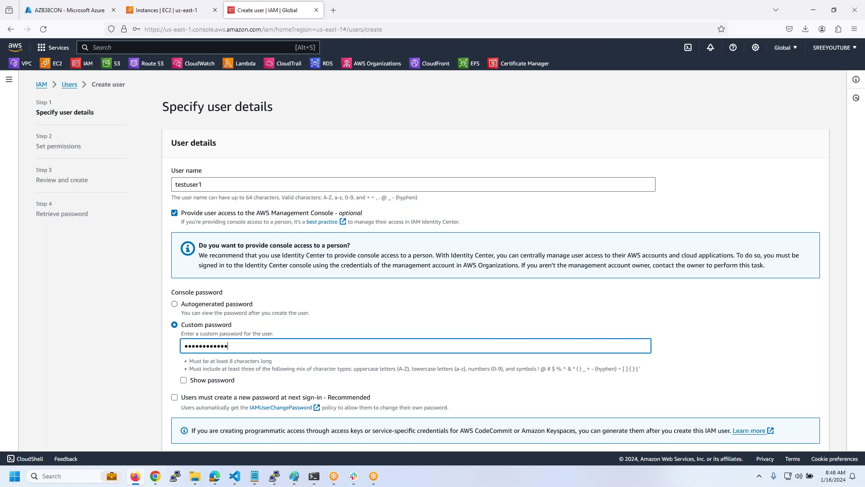
# - Create testuser1 without permissions and copy its console sign-in URL
pyautogui.scroll(-2, 495, 270)
pyautogui.click(813, 434)
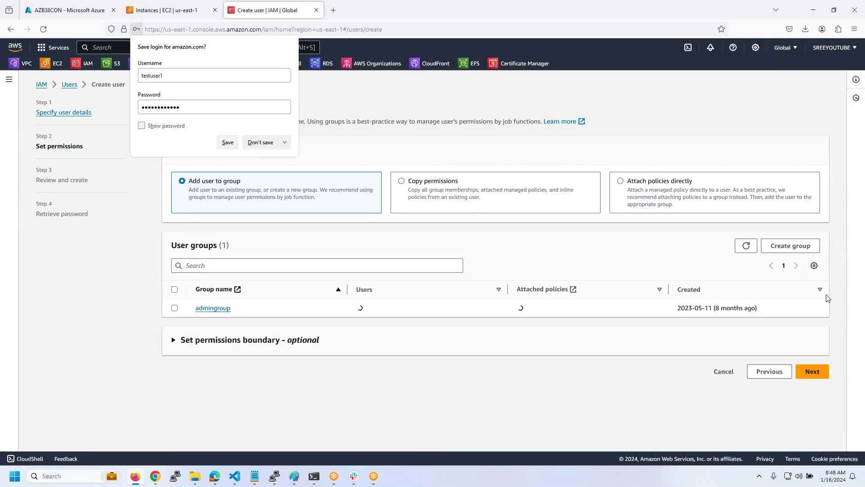
pyautogui.click(811, 371)
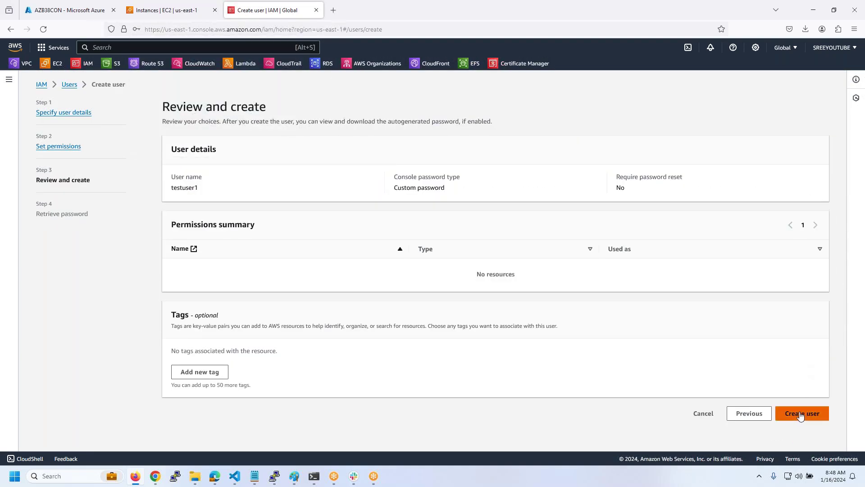
pyautogui.click(800, 416)
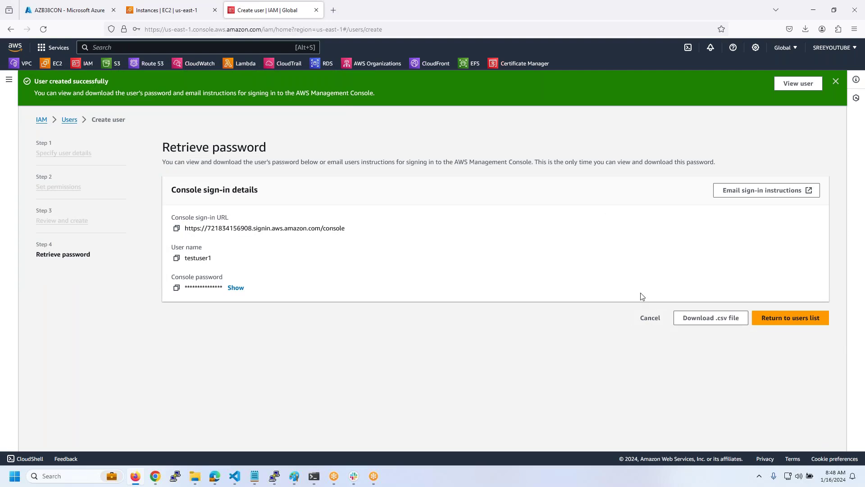
pyautogui.click(176, 228)
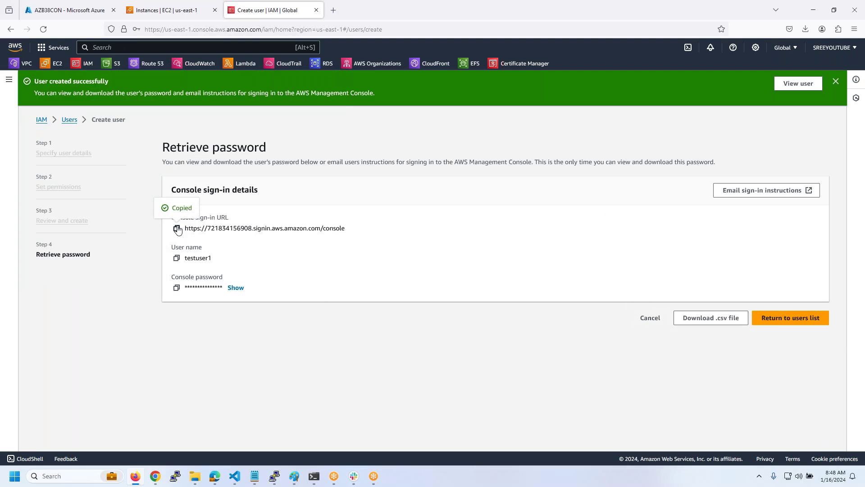
pyautogui.hotkey('alt', 'Tab')
# - Paste the console sign-in URL into the notes, then return to the IAM users list
pyautogui.click(603, 182)
pyautogui.press('Return')
pyautogui.press('Return')
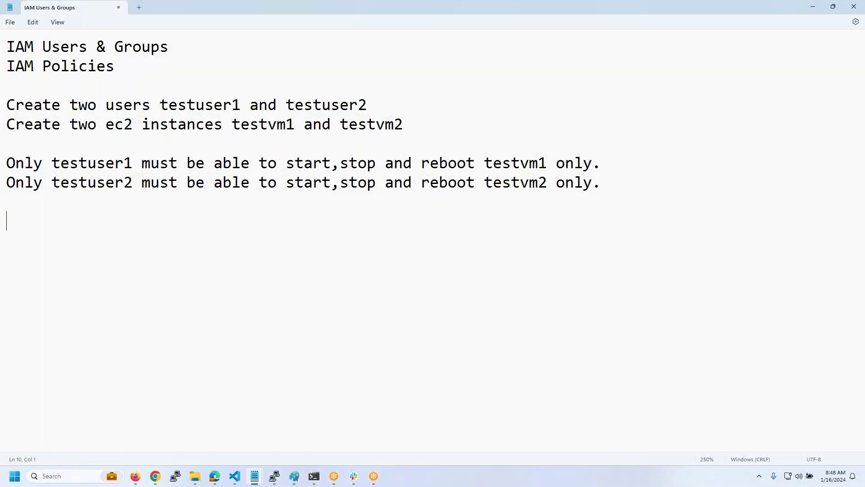
pyautogui.hotkey('ctrl', 'v')
pyautogui.press('Return')
pyautogui.press('Return')
pyautogui.hotkey('alt', 'Tab')
pyautogui.click(786, 319)
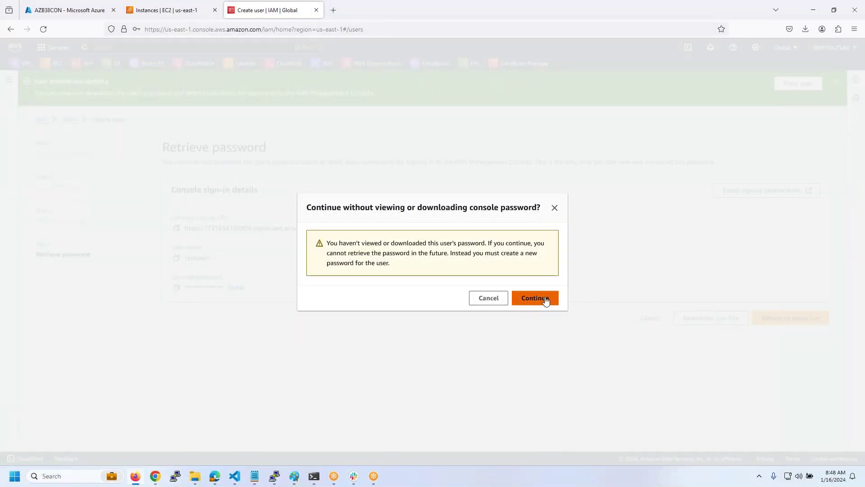
pyautogui.click(536, 298)
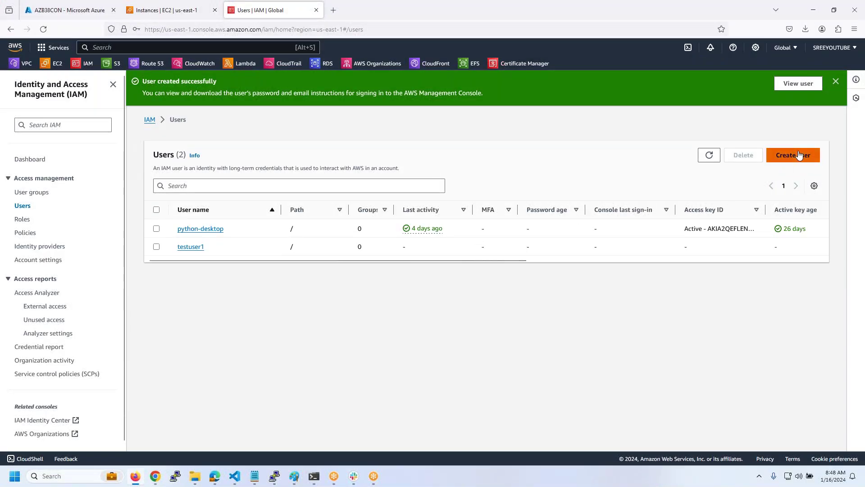
# - Start user testuser2 with console access and a custom password, no reset required
pyautogui.click(798, 155)
pyautogui.click(453, 180)
pyautogui.write('testsuser2')
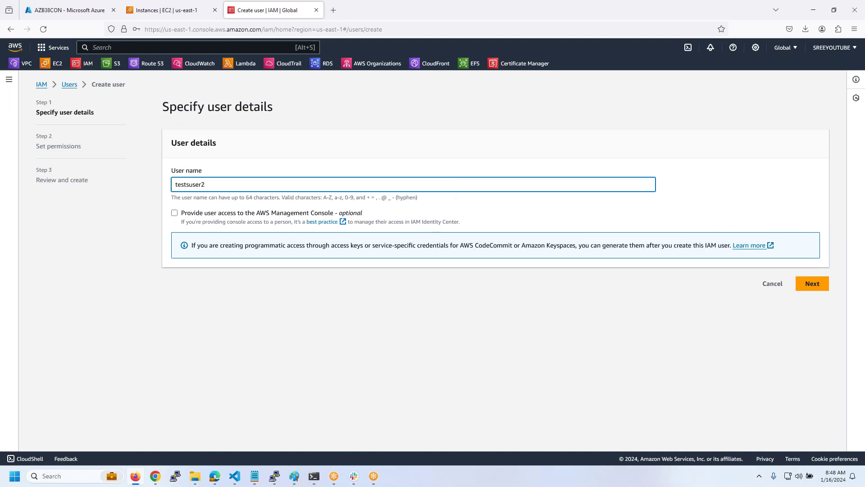
pyautogui.click(354, 215)
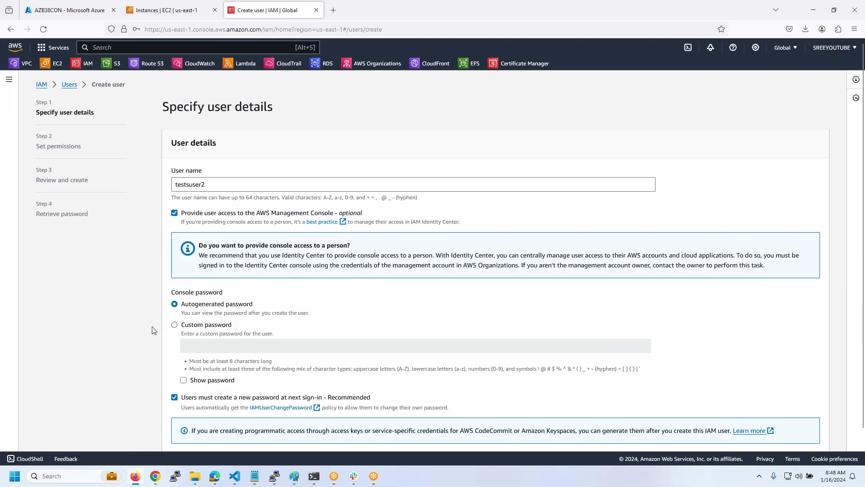
pyautogui.click(174, 324)
pyautogui.click(174, 397)
pyautogui.click(210, 346)
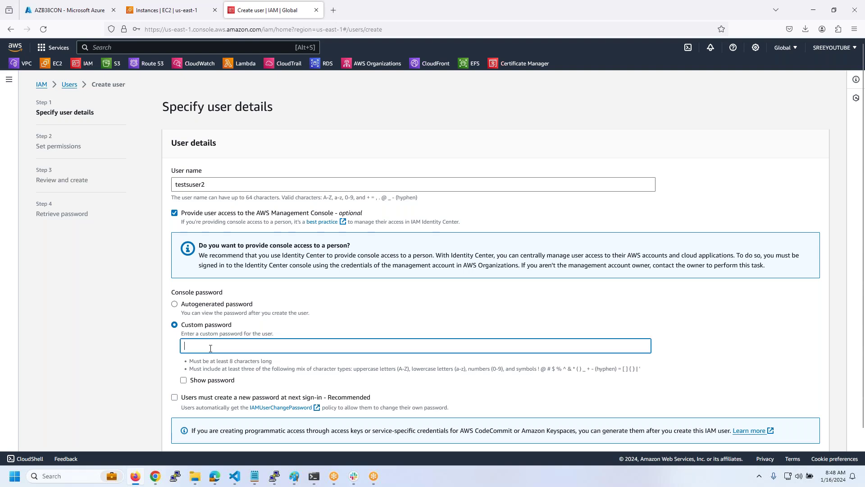
pyautogui.write('••••••••••')
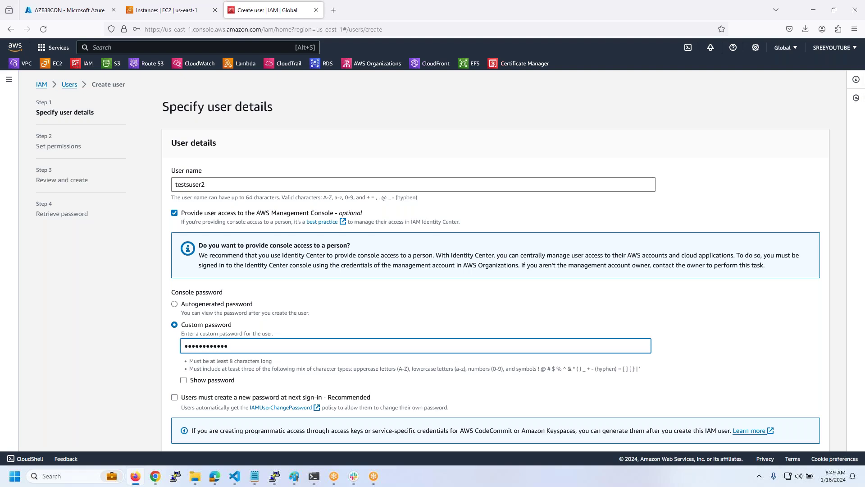
# - Create testuser2 without permissions and go back to the users list
pyautogui.scroll(-1, 656, 376)
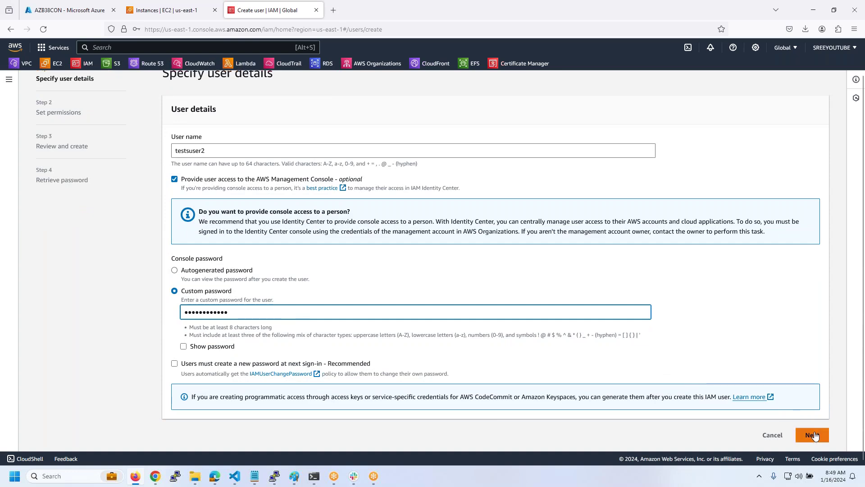
pyautogui.click(815, 434)
pyautogui.click(814, 372)
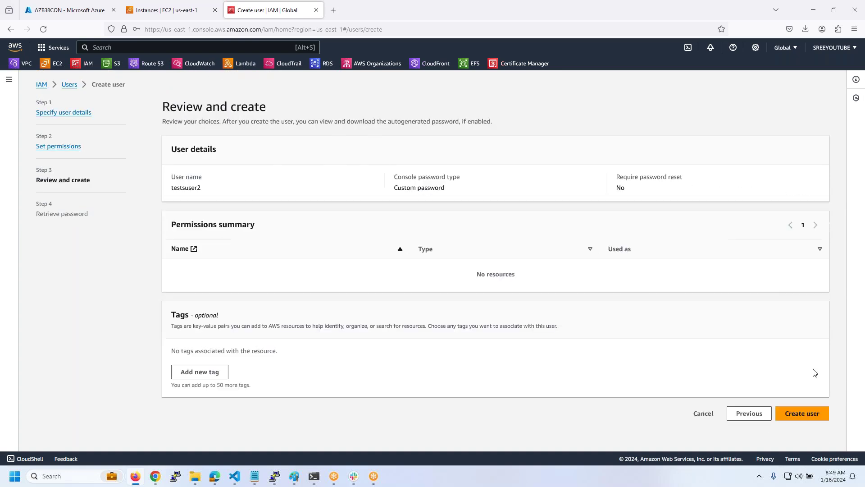
pyautogui.click(788, 412)
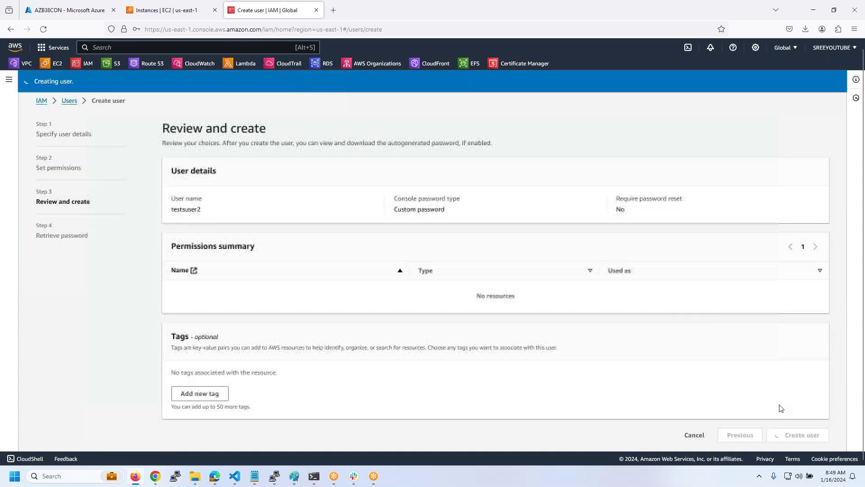
pyautogui.click(788, 320)
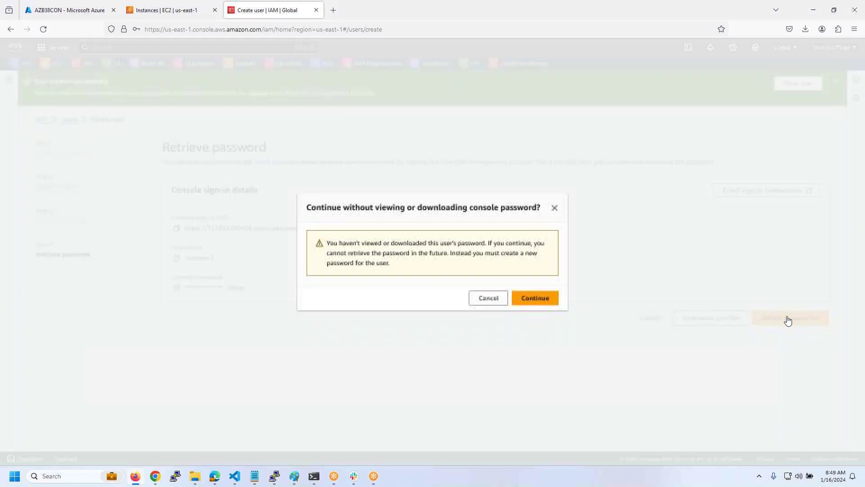
pyautogui.click(547, 300)
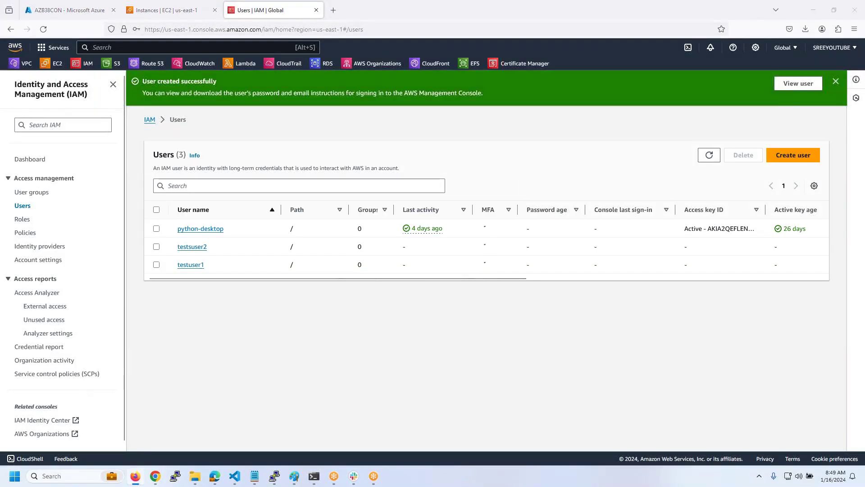
# - Review the start, stop and reboot requirement in the notes, then open IAM Policies
pyautogui.hotkey('alt', 'Tab')
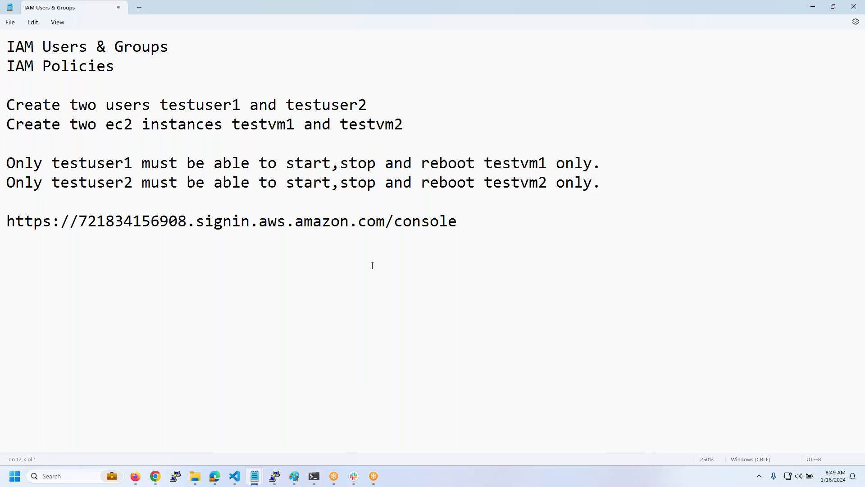
pyautogui.moveTo(276, 163); pyautogui.dragTo(471, 165)
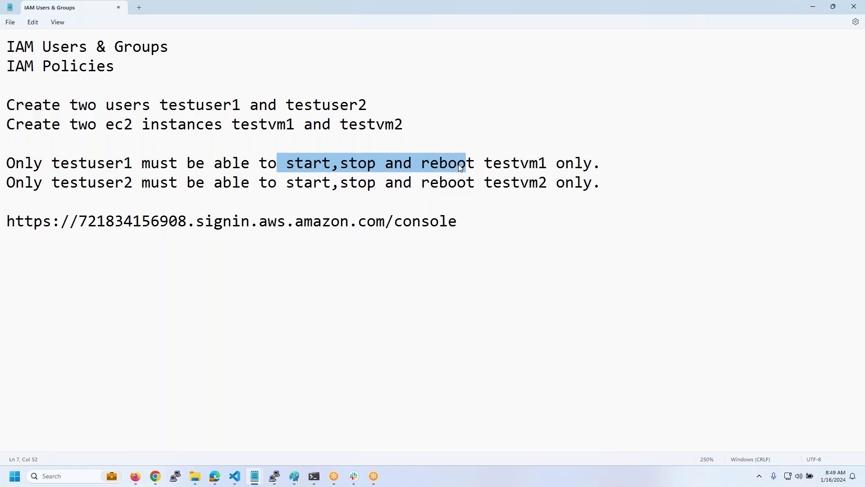
pyautogui.hotkey('alt', 'Tab')
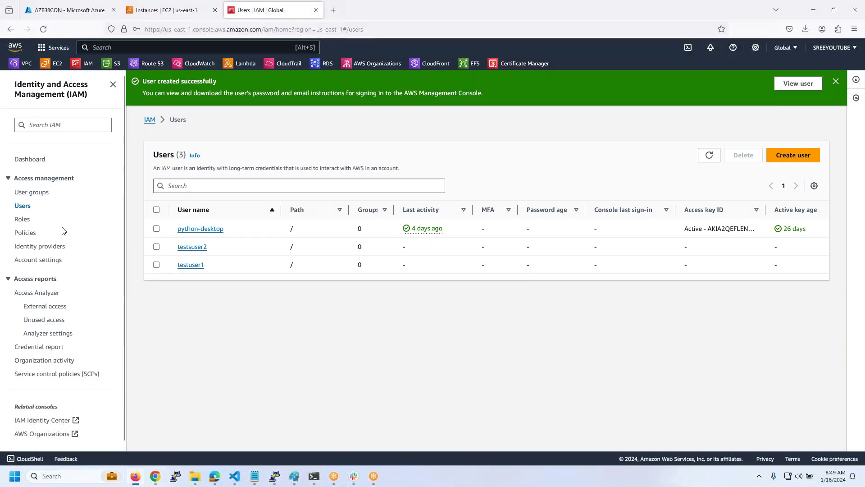
pyautogui.click(26, 233)
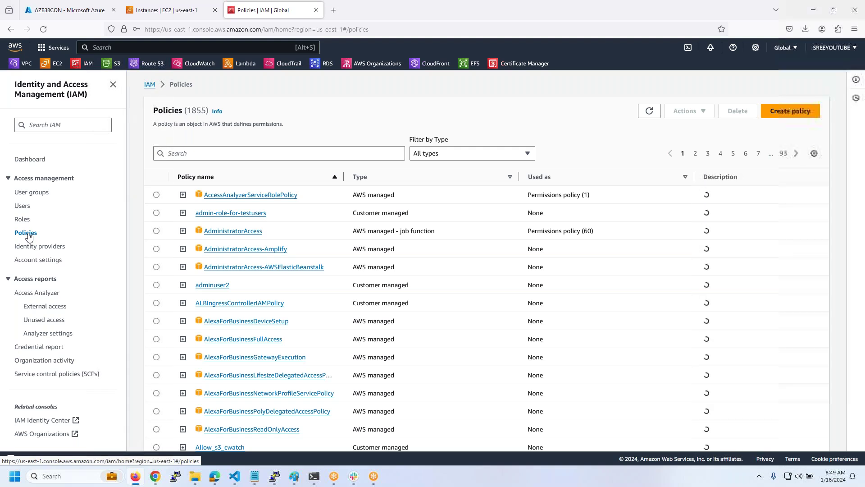
# - Filter policies by 'ec2', select AmazonEC2FullAccess, and open a fresh line in the notes
pyautogui.click(280, 153)
pyautogui.write('ec2')
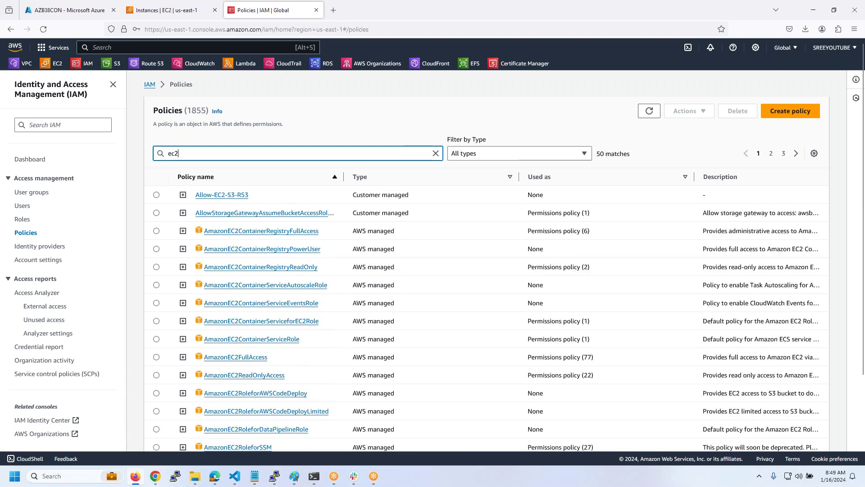
pyautogui.scroll(-3, 381, 166)
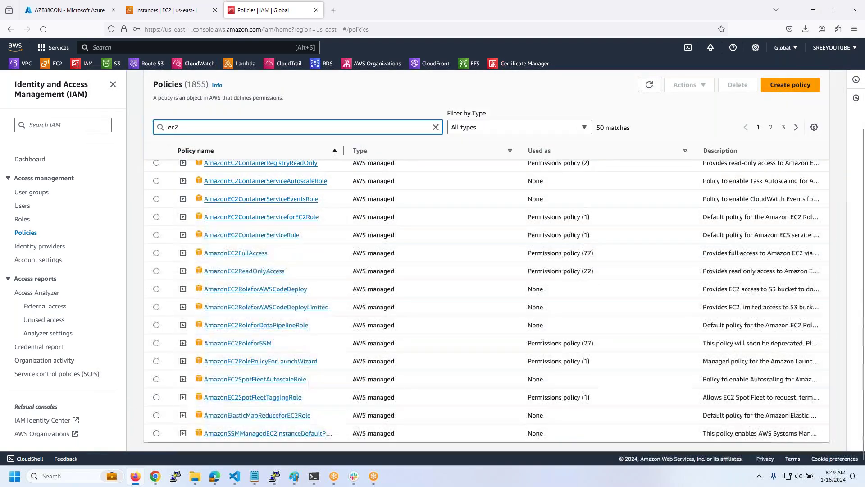
pyautogui.moveTo(270, 255); pyautogui.dragTo(201, 256)
pyautogui.hotkey('ctrl', 'c')
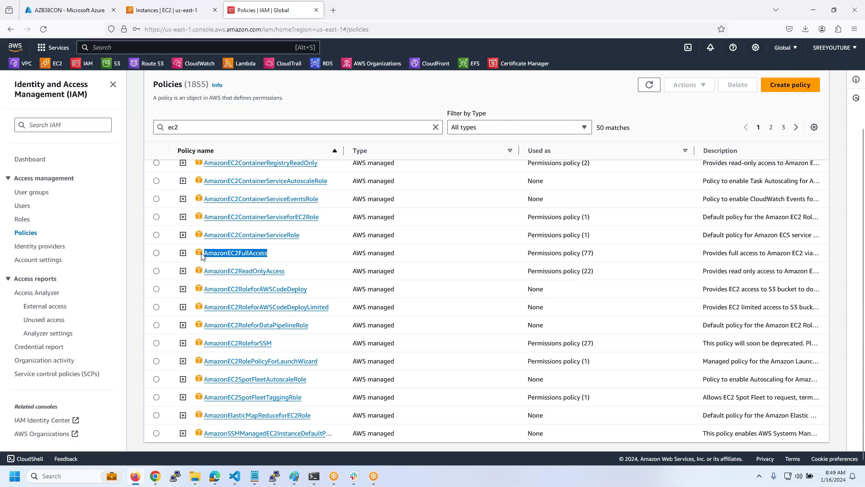
pyautogui.hotkey('alt', 'Tab')
pyautogui.click(457, 223)
pyautogui.press('Return')
pyautogui.press('Return')
# - Paste AmazonEC2FullAccess with the note '- all admin access to EC2 to create & destroy'
pyautogui.hotkey('ctrl', 'v')
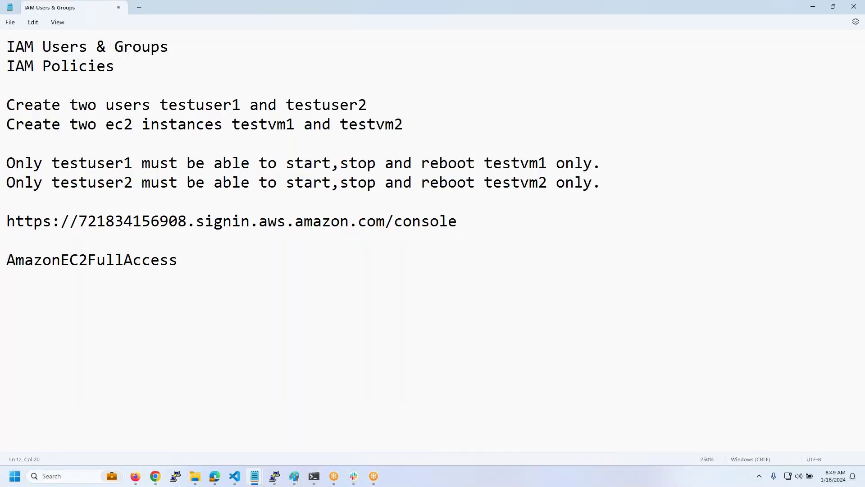
pyautogui.write('- all admin access to')
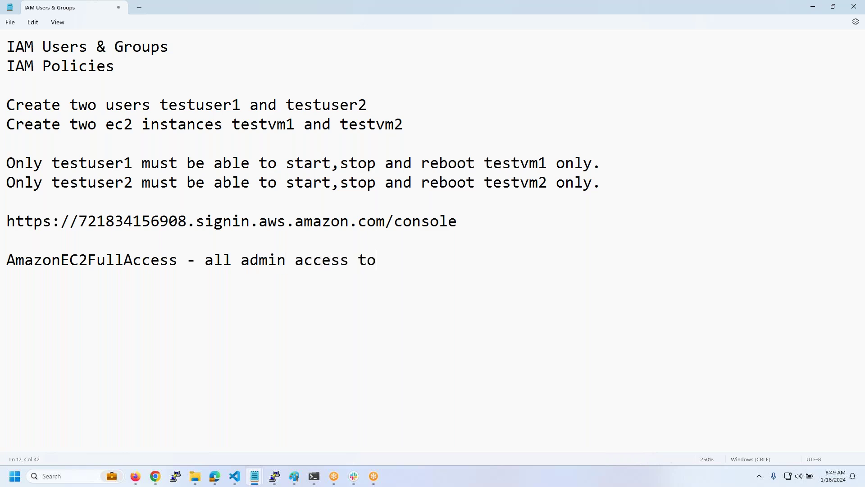
pyautogui.write(' EC2 to create ')
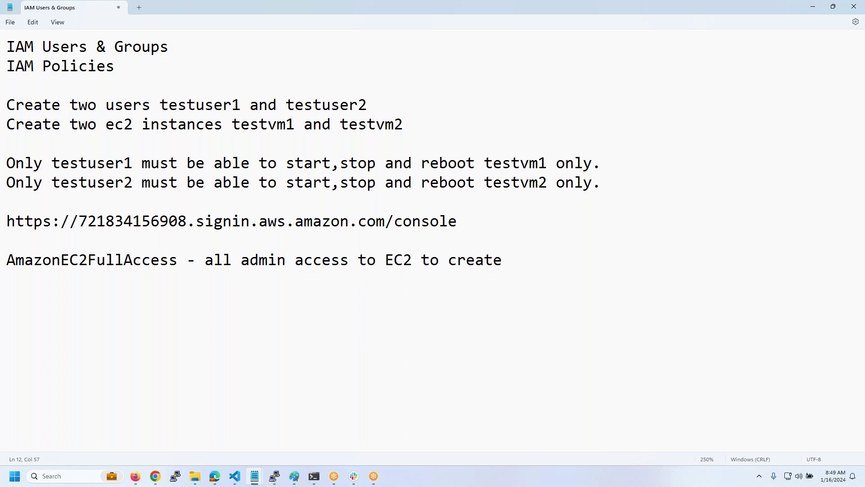
pyautogui.write('& destroy')
pyautogui.press('Return')
# - Copy AmazonEC2ReadOnlyAccess into the notes, described as '- Only ReadOnly Access to View'
pyautogui.hotkey('alt', 'Tab')
pyautogui.moveTo(285, 271); pyautogui.dragTo(202, 278)
pyautogui.hotkey('ctrl', 'c')
pyautogui.hotkey('alt', 'Tab')
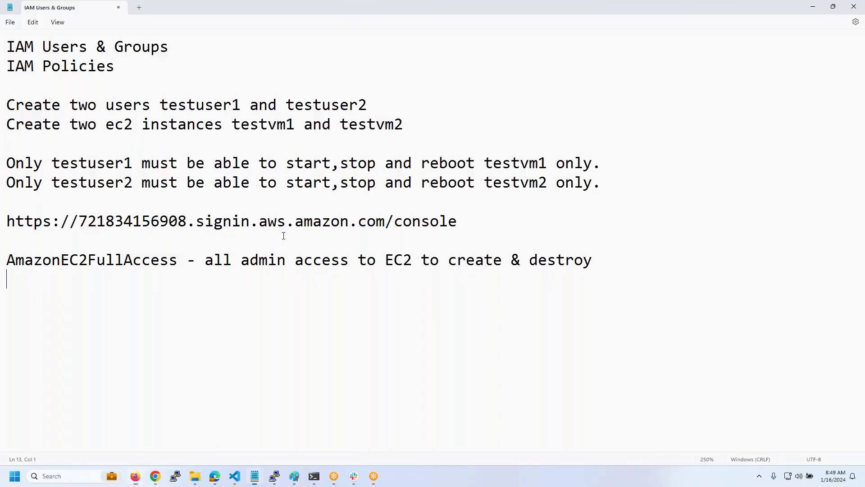
pyautogui.hotkey('ctrl', 'v')
pyautogui.write('- Onl')
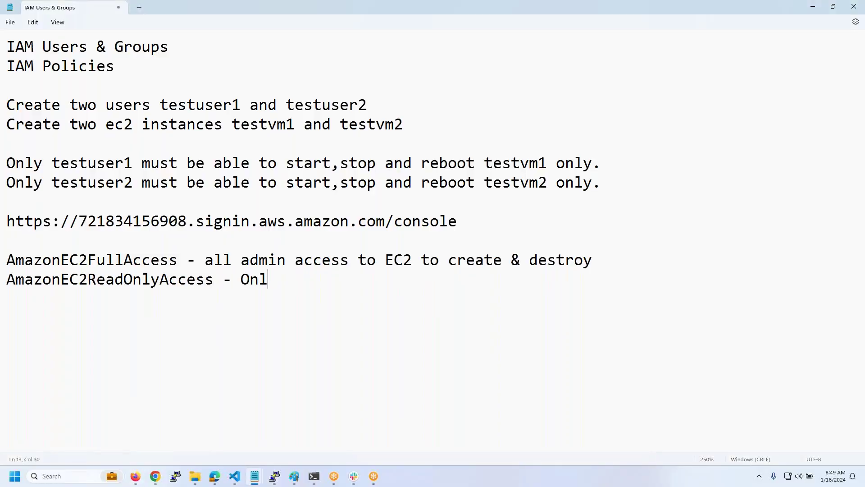
pyautogui.write('y ReadOnl')
pyautogui.press('BackSpace')
pyautogui.write('nly Access to View')
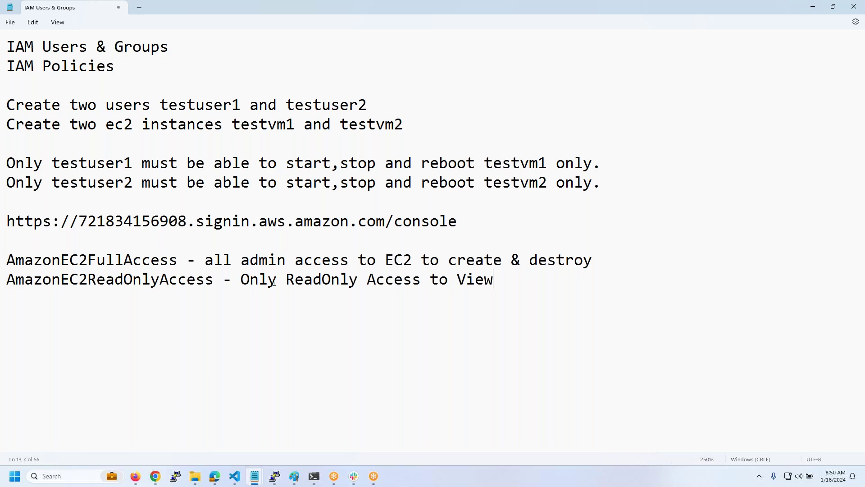
pyautogui.moveTo(135, 476)
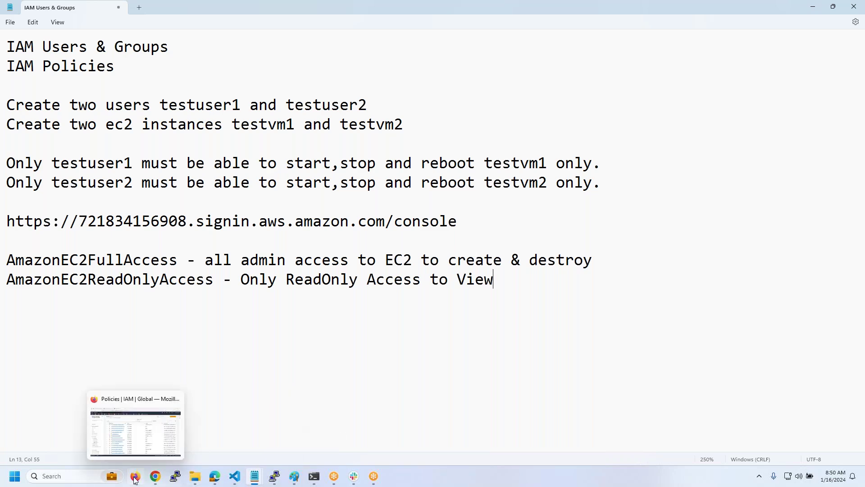
pyautogui.click(138, 455)
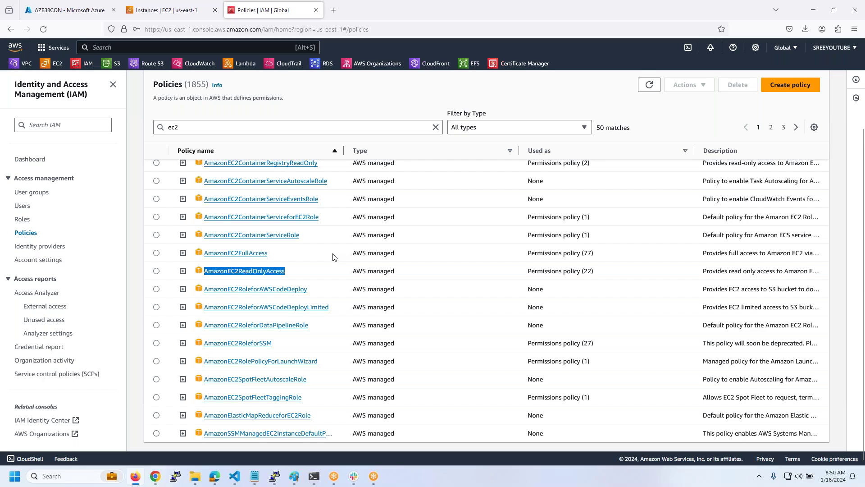
pyautogui.hotkey('alt', 'Tab')
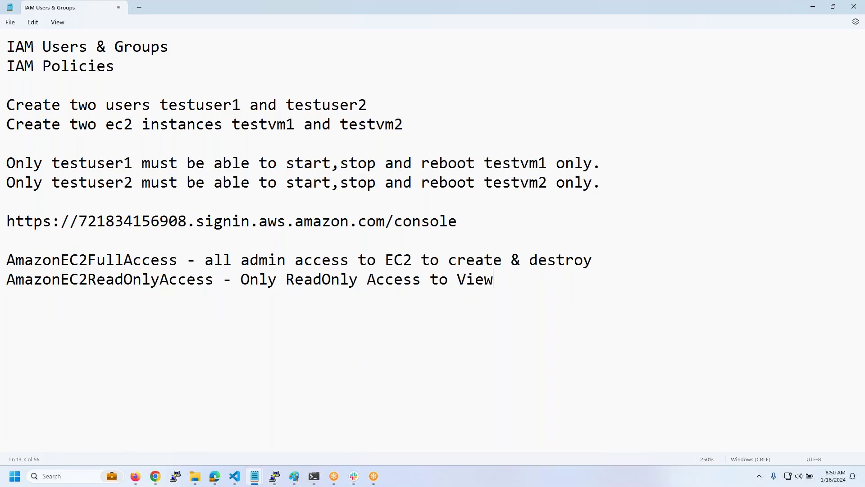
# - Highlight testuser1, testuser2, testvm1, the allowed actions, and both policy description lines
pyautogui.tripleClick(178, 260)
pyautogui.click(178, 240)
pyautogui.moveTo(131, 164); pyautogui.dragTo(51, 164)
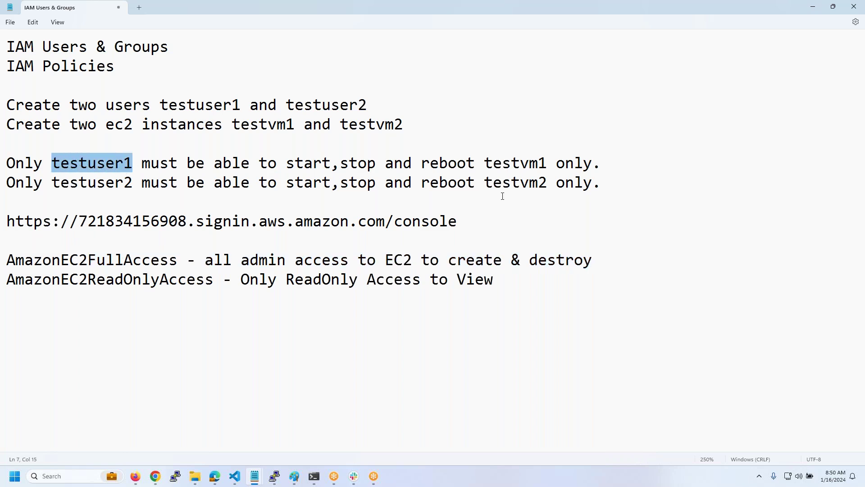
pyautogui.click(565, 183)
pyautogui.moveTo(565, 183); pyautogui.dragTo(475, 183)
pyautogui.moveTo(142, 183); pyautogui.dragTo(79, 184)
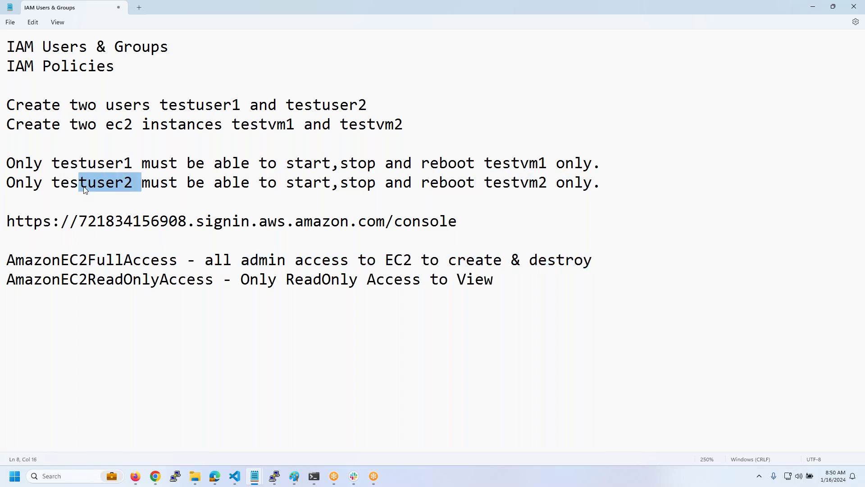
pyautogui.moveTo(544, 164); pyautogui.dragTo(485, 164)
pyautogui.moveTo(287, 163); pyautogui.dragTo(474, 165)
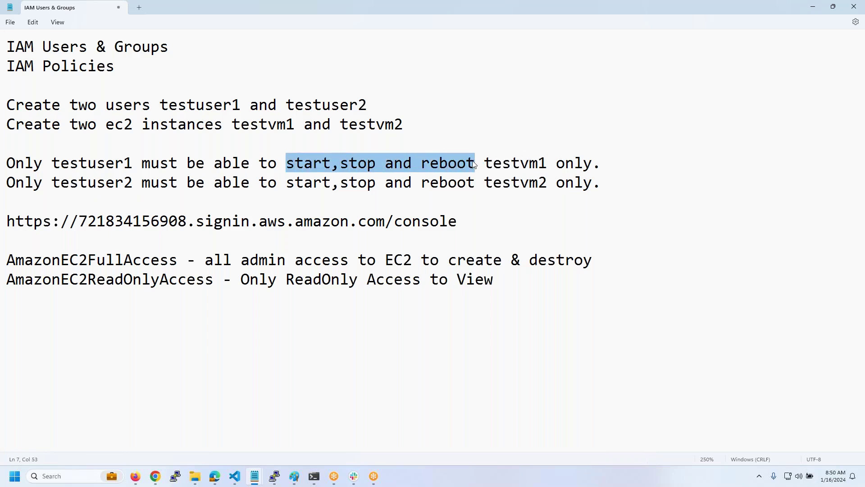
pyautogui.moveTo(621, 260); pyautogui.dragTo(132, 244)
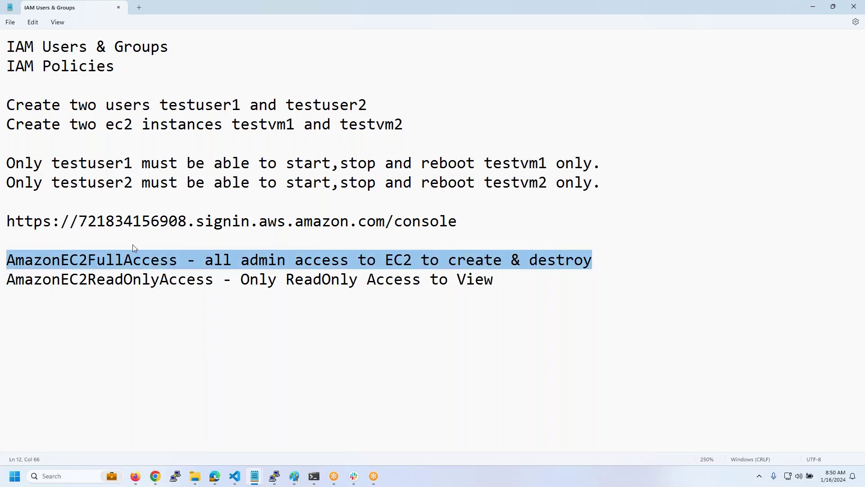
pyautogui.click(95, 319)
pyautogui.hotkey('shift', 'Up')
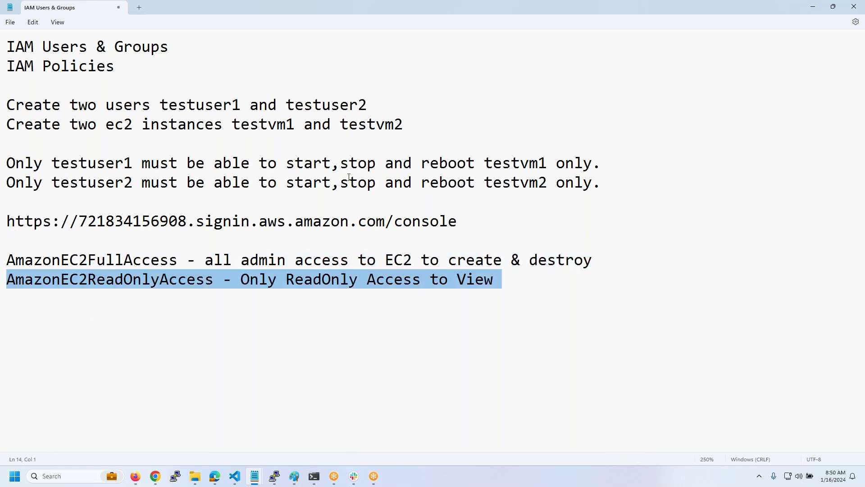
# - Highlight both per-user requirement lines, testuser1 and testvm1, then bring up the Code folder
pyautogui.moveTo(288, 165); pyautogui.dragTo(478, 169)
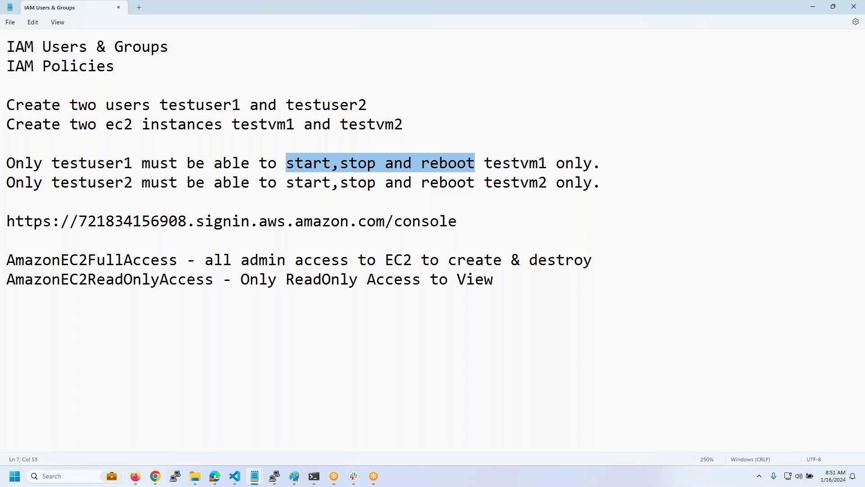
pyautogui.moveTo(602, 182); pyautogui.dragTo(2, 166)
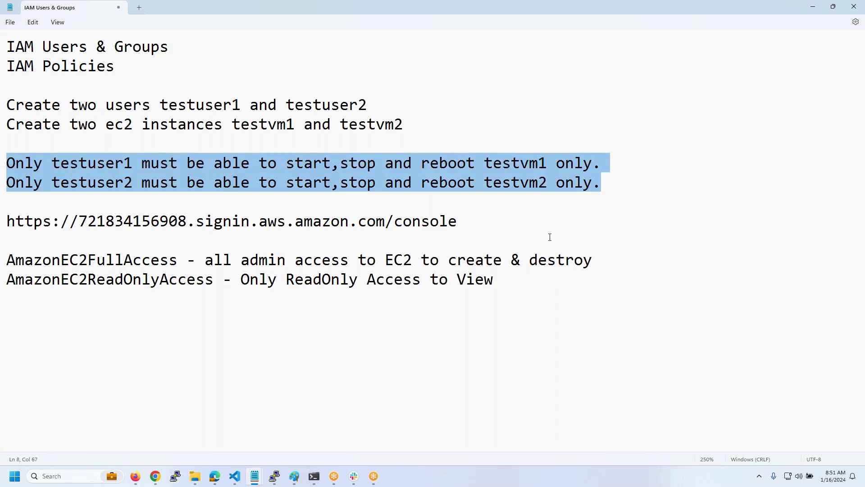
pyautogui.press('Down')
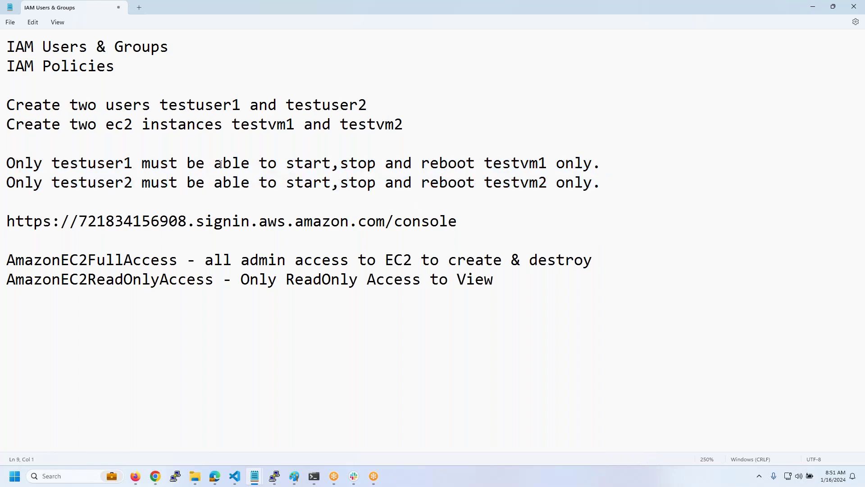
pyautogui.moveTo(67, 167); pyautogui.dragTo(136, 166)
pyautogui.moveTo(501, 165); pyautogui.dragTo(530, 185)
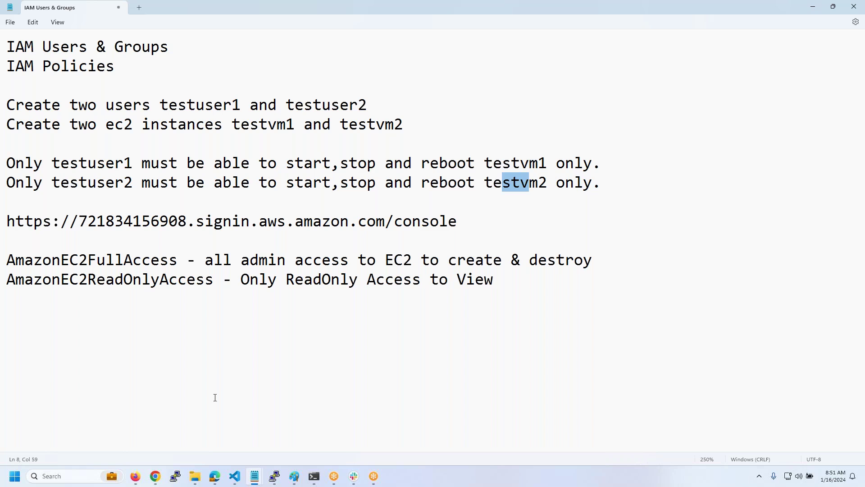
pyautogui.moveTo(194, 475)
pyautogui.click(236, 428)
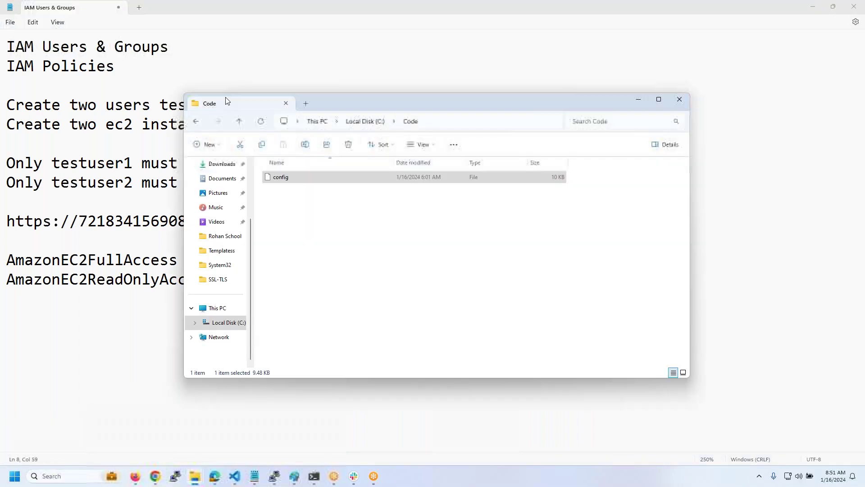
# - Navigate in File Explorer to the AWSB55 folder inside SUREDELETELATER
pyautogui.scroll(2, 228, 234)
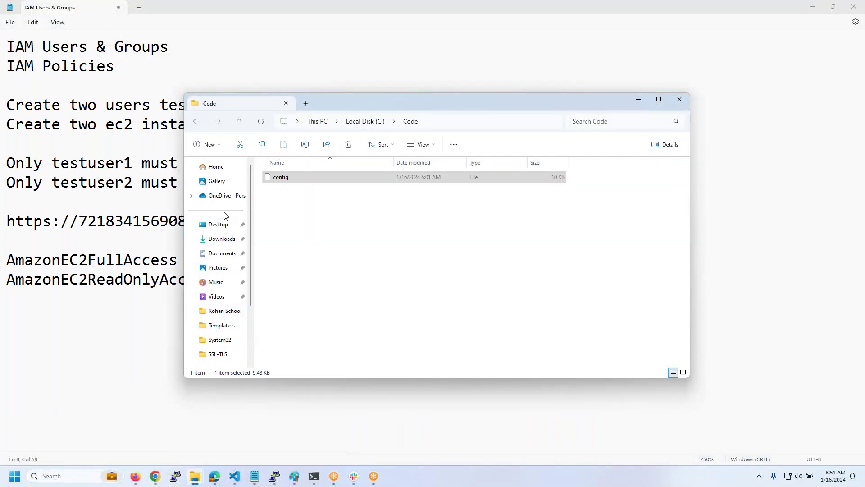
pyautogui.scroll(-2, 218, 228)
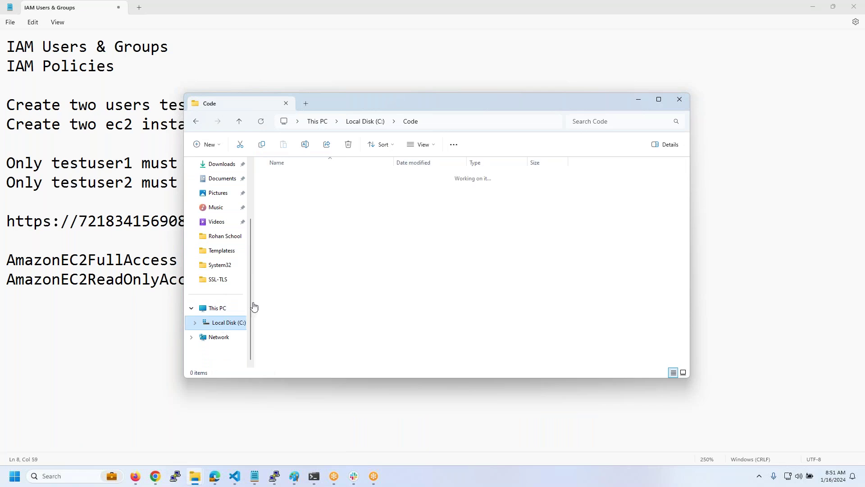
pyautogui.scroll(-5, 298, 293)
pyautogui.doubleClick(305, 193)
pyautogui.scroll(-6, 304, 203)
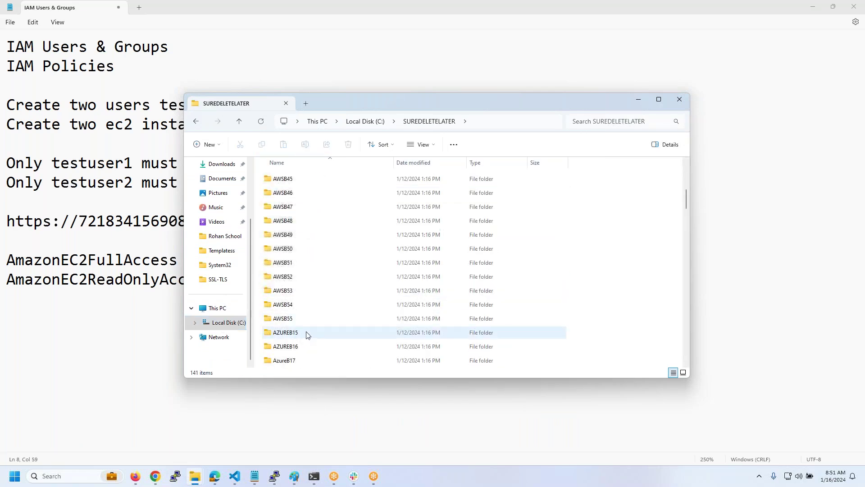
pyautogui.doubleClick(300, 317)
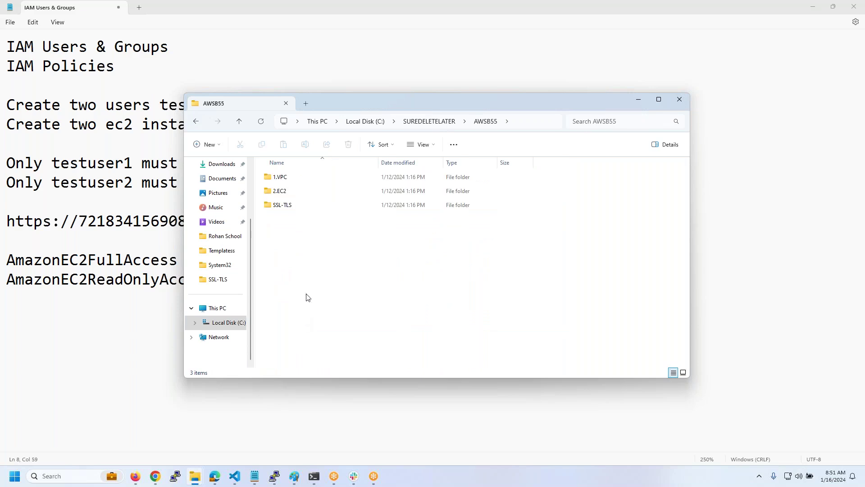
# - Create a new folder named IAM and open it in Visual Studio Code
pyautogui.rightClick(289, 235)
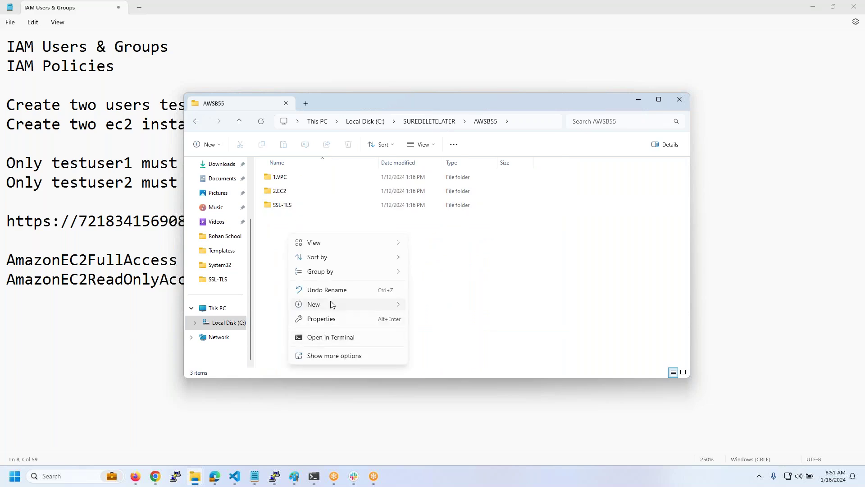
pyautogui.moveTo(332, 305)
pyautogui.click(423, 304)
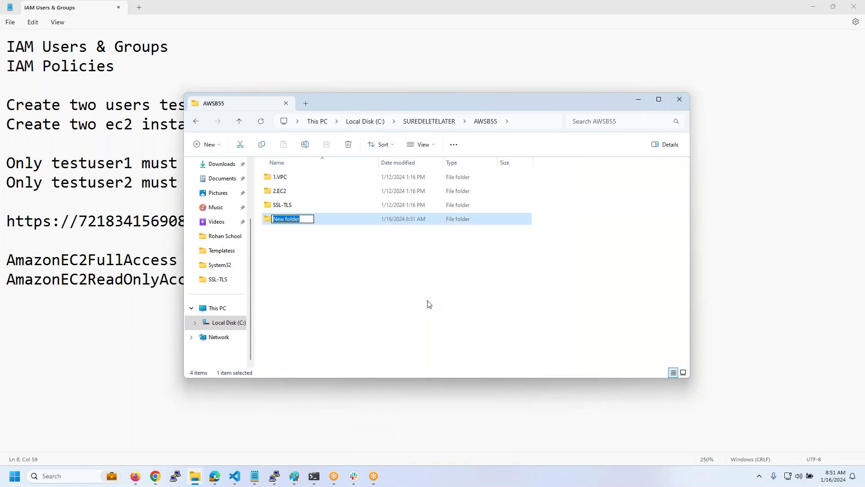
pyautogui.write('IAM')
pyautogui.press('Return')
pyautogui.press('Return')
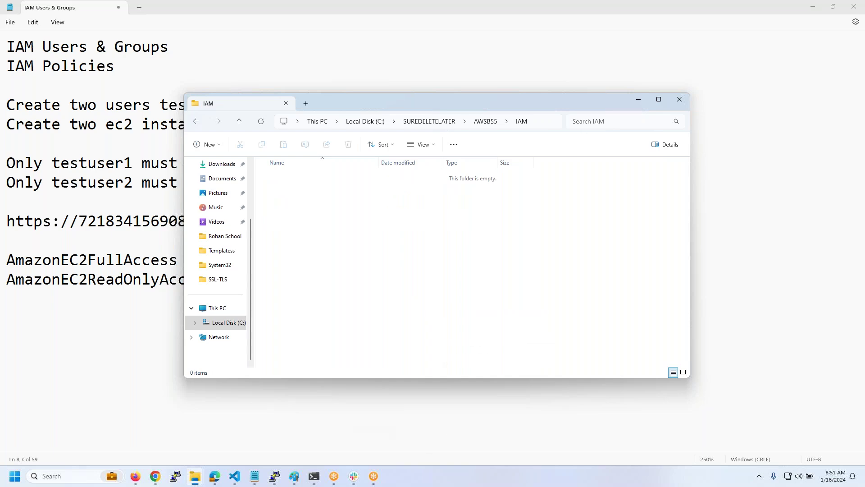
pyautogui.rightClick(428, 300)
pyautogui.click(444, 402)
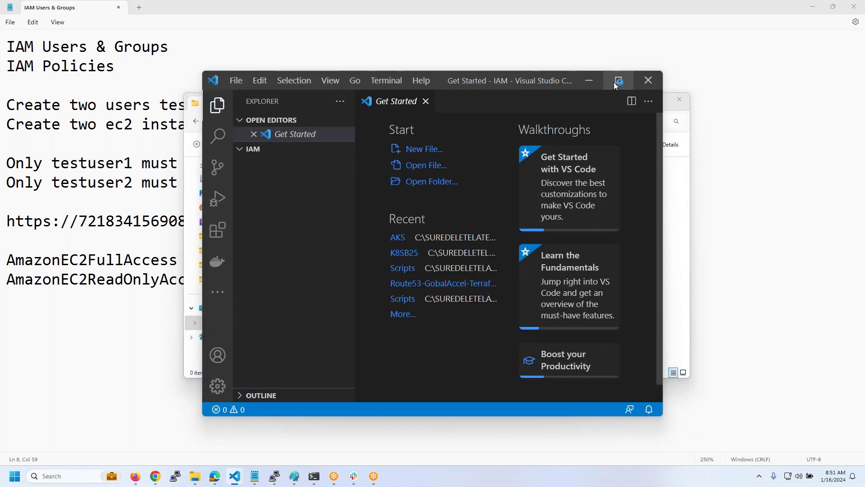
# - Maximize VS Code, create an empty testuser1.json in IAM, and open a new Firefox tab
pyautogui.click(615, 82)
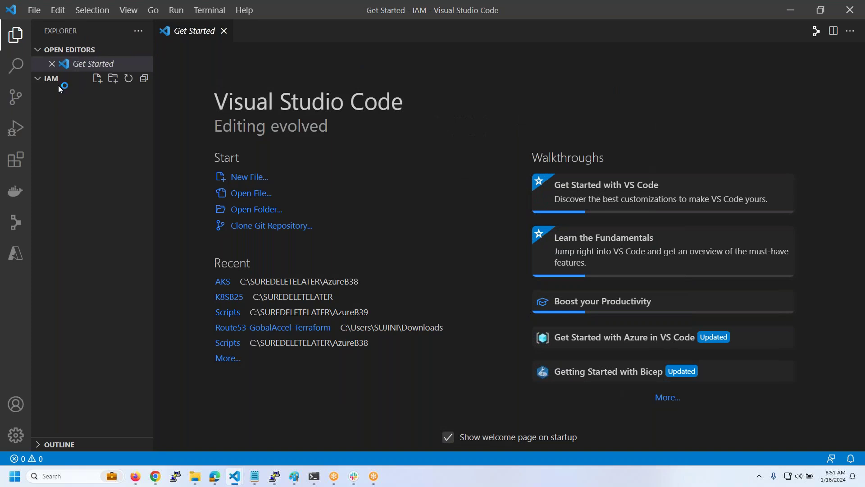
pyautogui.click(99, 84)
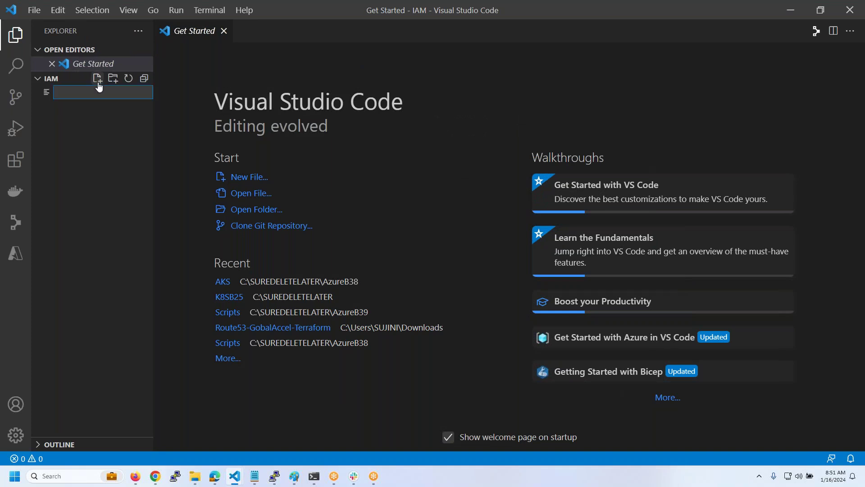
pyautogui.write('testuser1.')
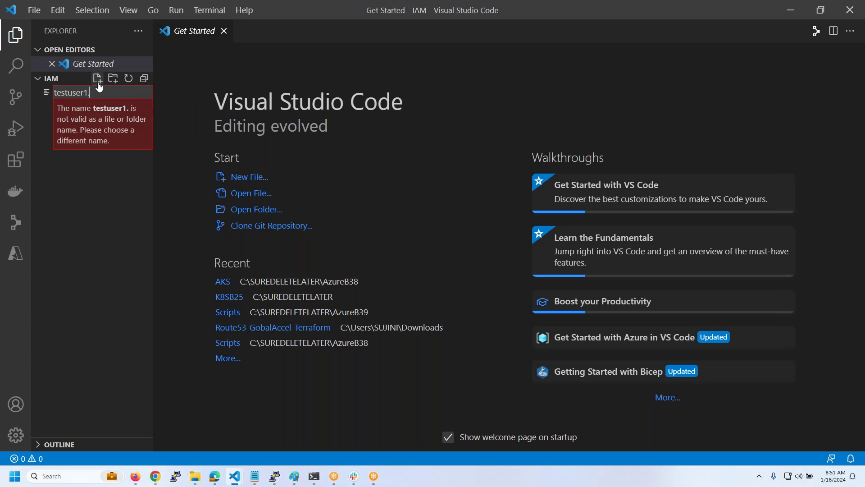
pyautogui.write('json')
pyautogui.press('Return')
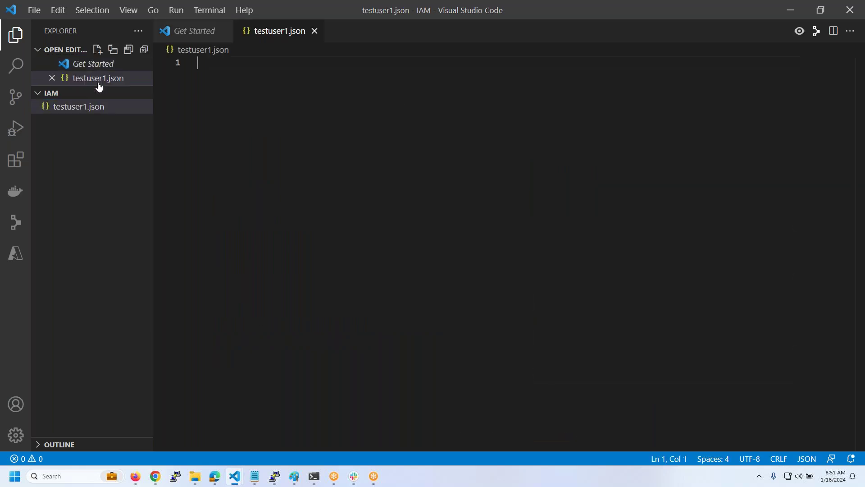
pyautogui.click(135, 476)
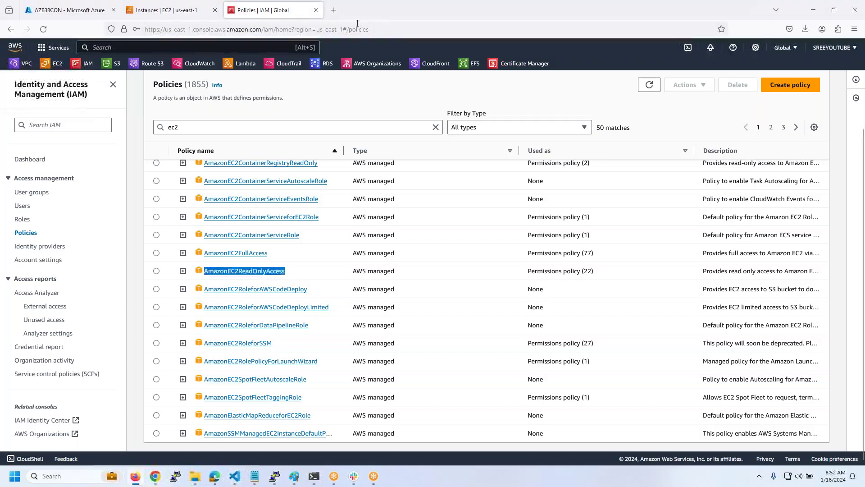
pyautogui.click(333, 11)
# - Search Google for restricting EC2 instances to IAM user tags
pyautogui.write('google.com/')
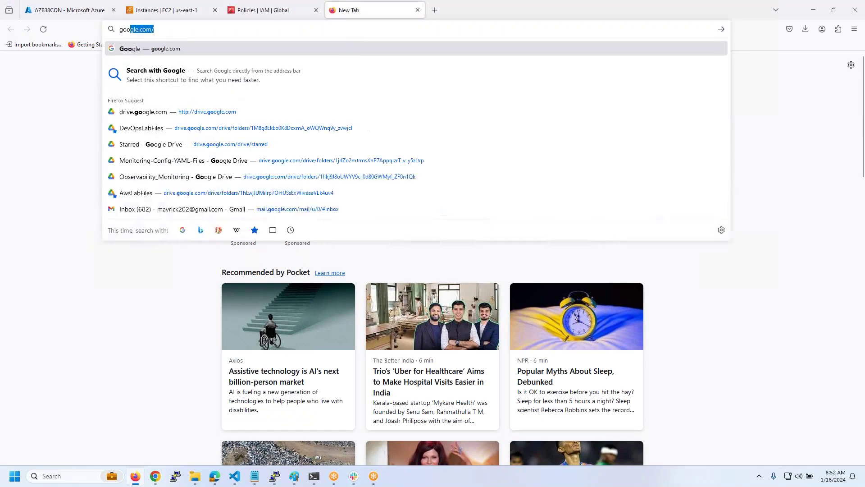
pyautogui.press('Return')
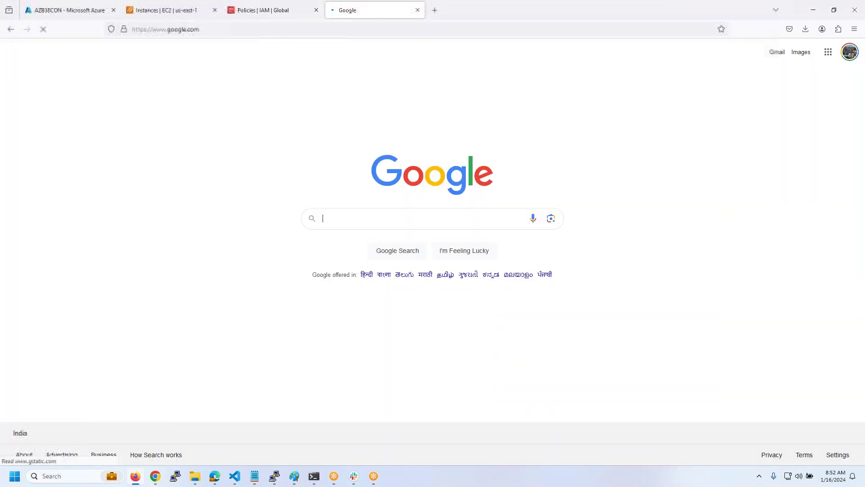
pyautogui.write('restrict')
pyautogui.press('Down')
pyautogui.press('Return')
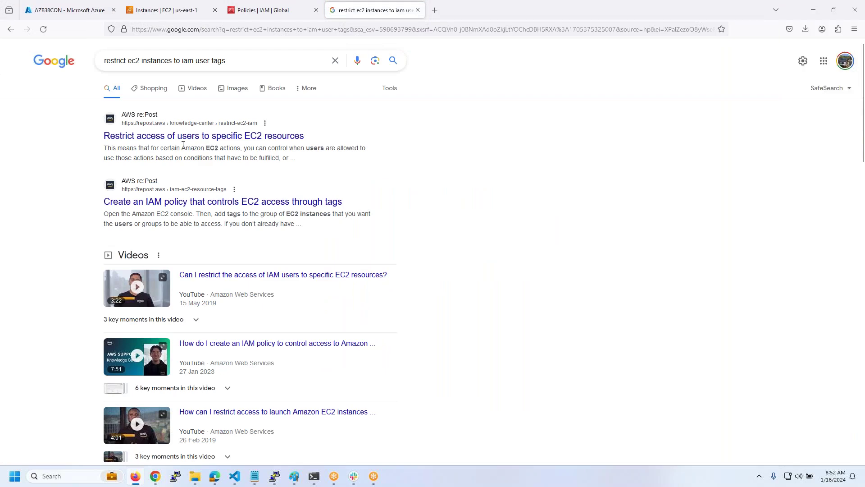
# - Copy the Owner-tag policy JSON from the re:Post article into testuser1.json
pyautogui.click(210, 141)
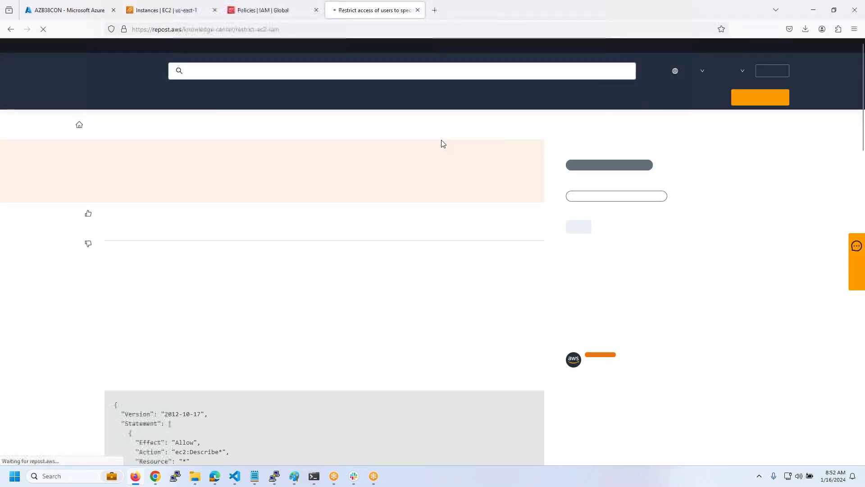
pyautogui.scroll(-5, 443, 144)
pyautogui.moveTo(118, 426); pyautogui.dragTo(112, 190)
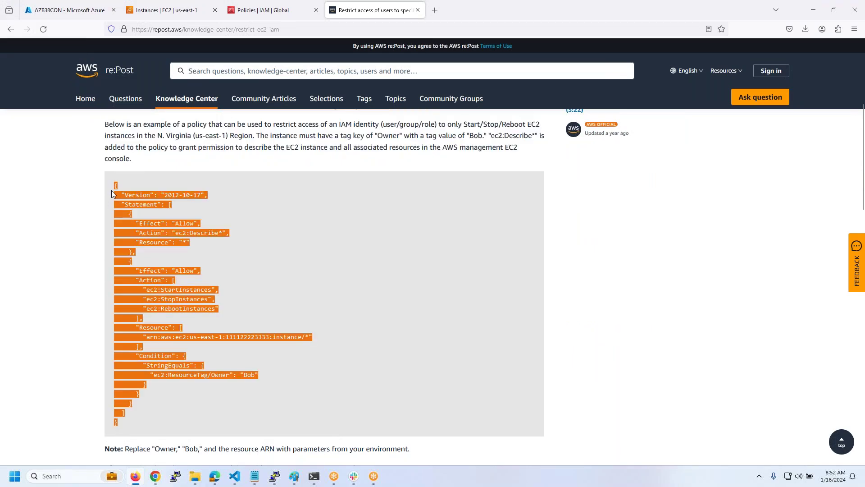
pyautogui.hotkey('ctrl', 'c')
pyautogui.hotkey('alt', 'Tab')
pyautogui.hotkey('ctrl', 'v')
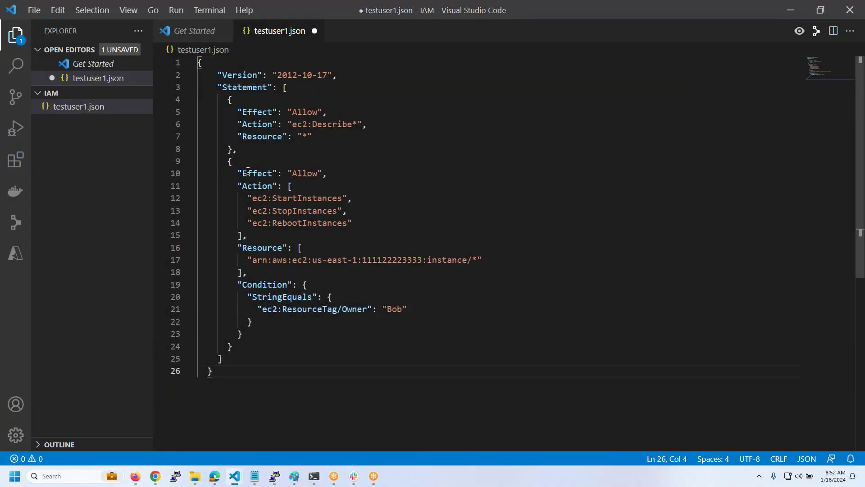
# - Save testuser1.json and review its Version and Statement entries
pyautogui.hotkey('ctrl', 's')
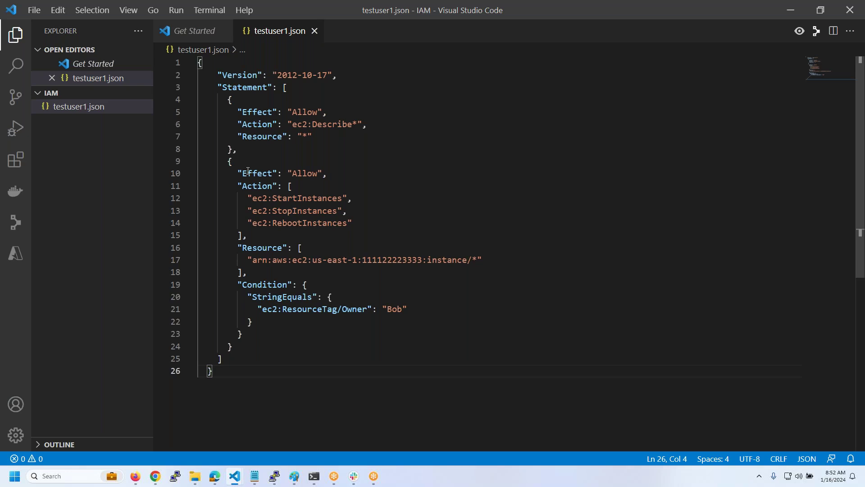
pyautogui.click(211, 64)
pyautogui.moveTo(213, 74); pyautogui.dragTo(338, 77)
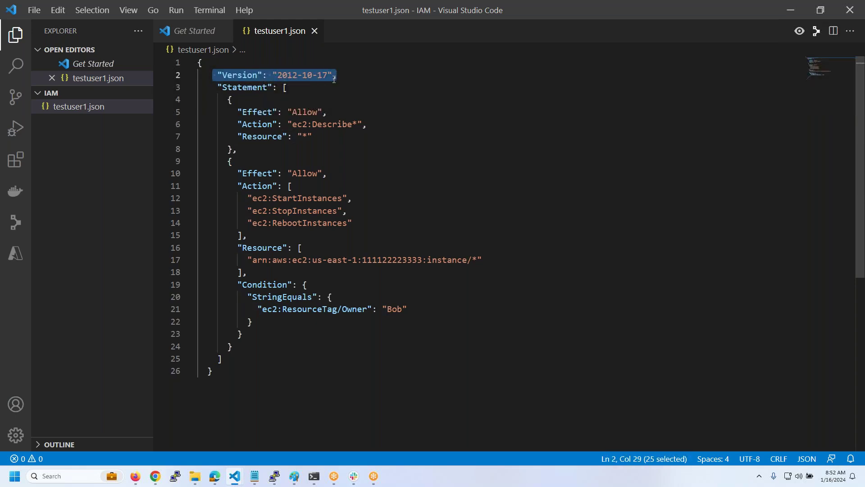
pyautogui.click(292, 90)
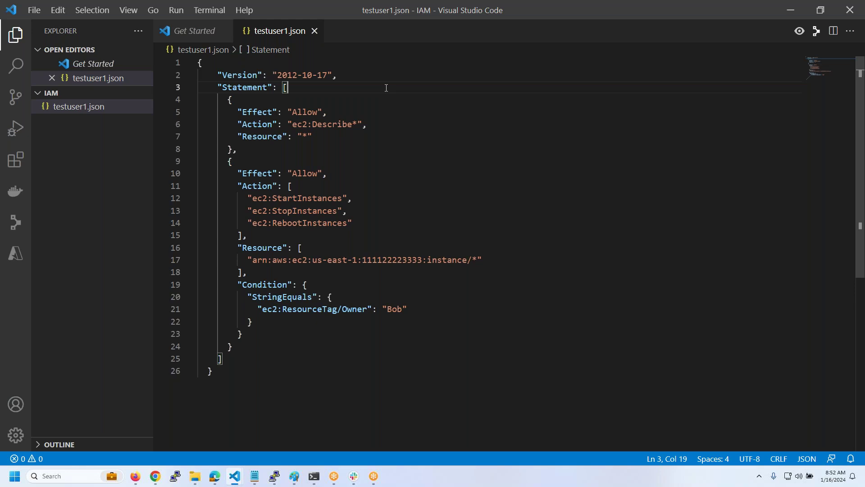
# - Fold both statements, unfold the first, and select its Effect, Action and Resource lines
pyautogui.click(192, 100)
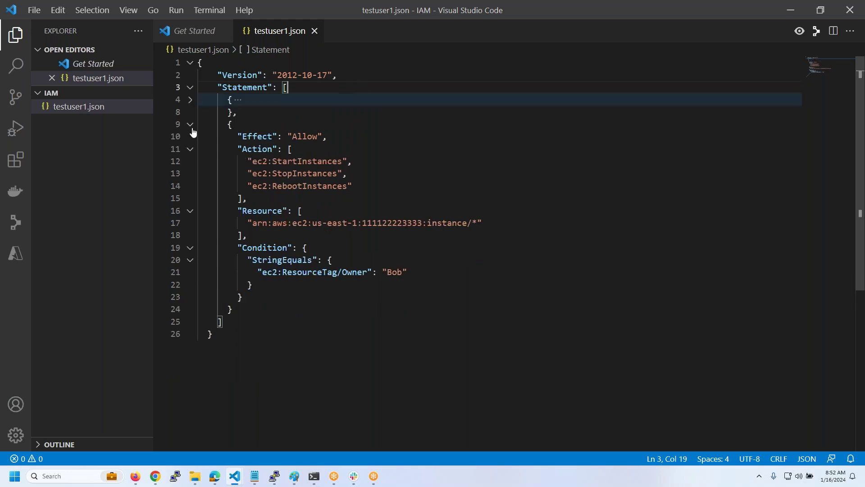
pyautogui.click(190, 126)
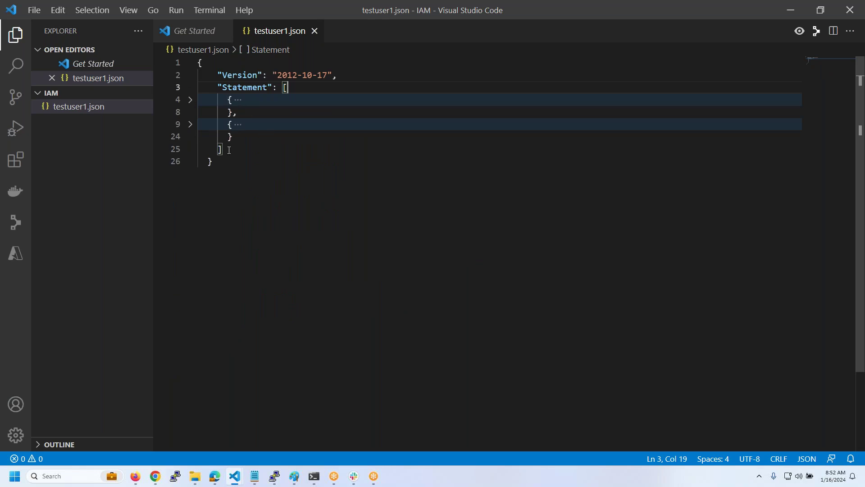
pyautogui.click(191, 101)
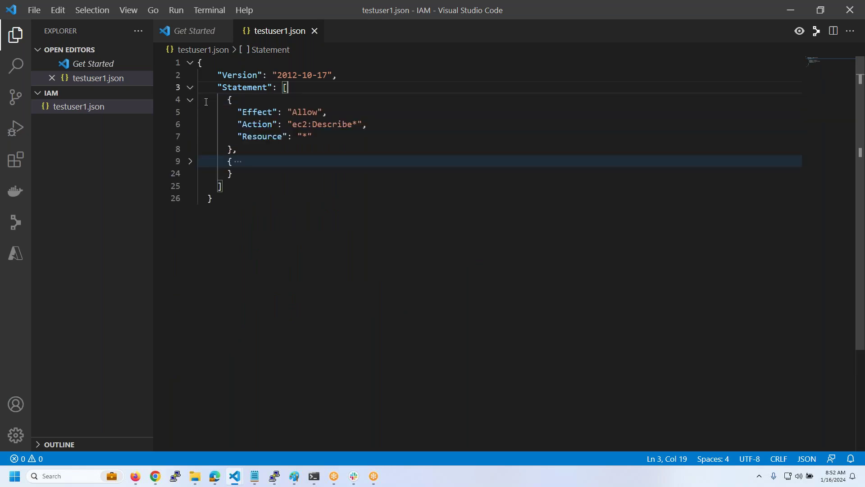
pyautogui.moveTo(316, 136); pyautogui.dragTo(171, 111)
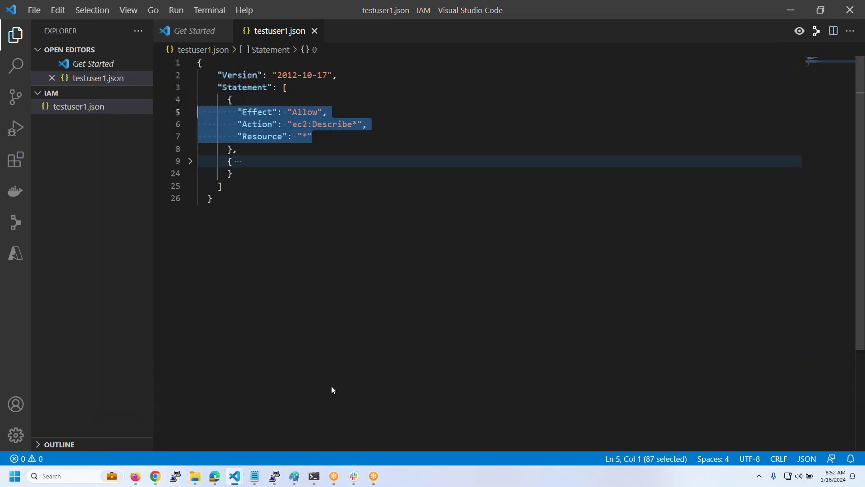
# - Paste the copied Effect, Action and Resource lines at the end of the IAM notes in Notepad
pyautogui.moveTo(261, 472)
pyautogui.click(302, 426)
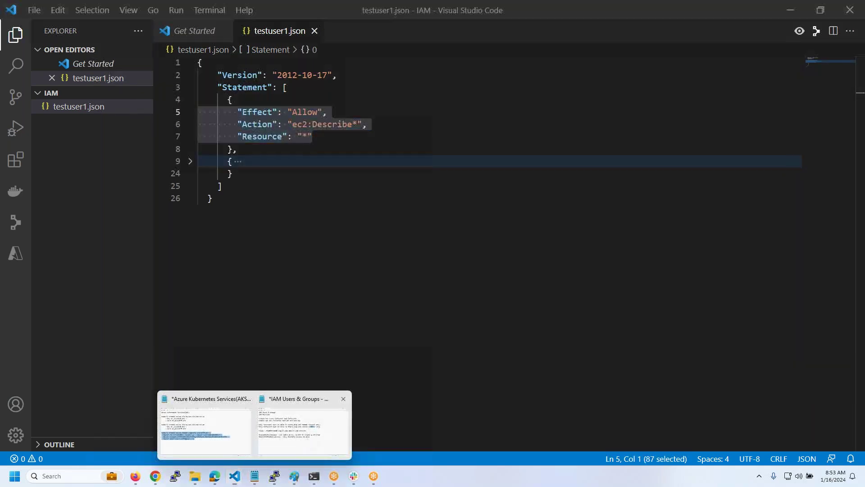
pyautogui.click(526, 279)
pyautogui.press('Return')
pyautogui.hotkey('ctrl', 'v')
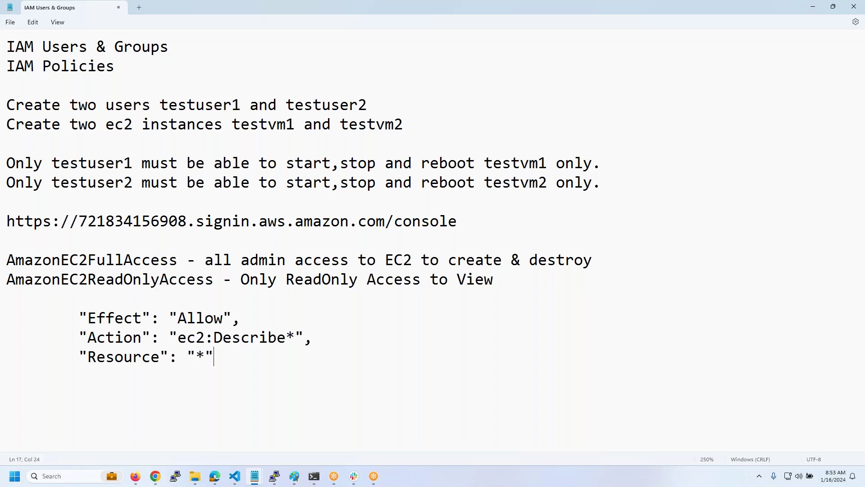
# - Highlight the pasted Effect, Action and Resource lines one by one to walk through them
pyautogui.moveTo(80, 317); pyautogui.dragTo(251, 311)
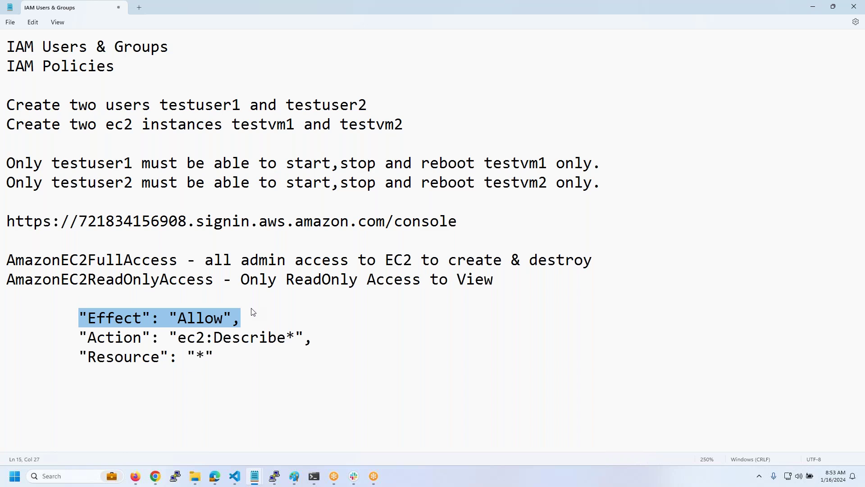
pyautogui.click(225, 318)
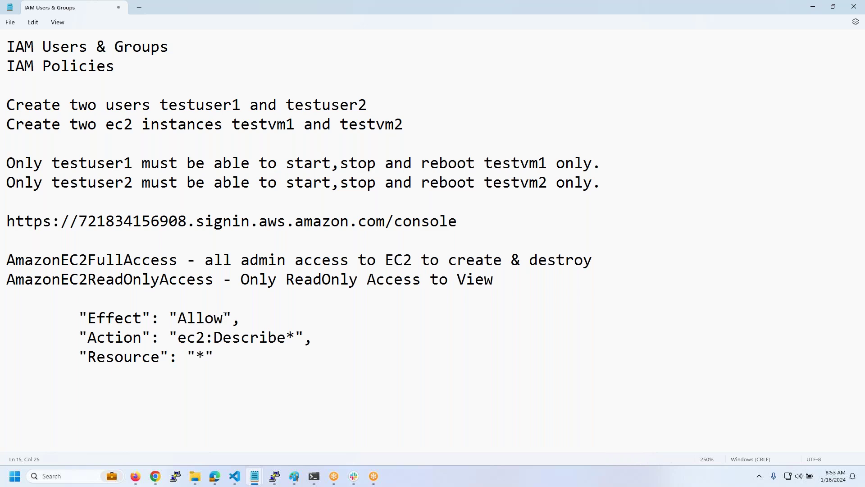
pyautogui.moveTo(178, 337); pyautogui.dragTo(286, 336)
pyautogui.click(293, 337)
pyautogui.moveTo(86, 361); pyautogui.dragTo(169, 363)
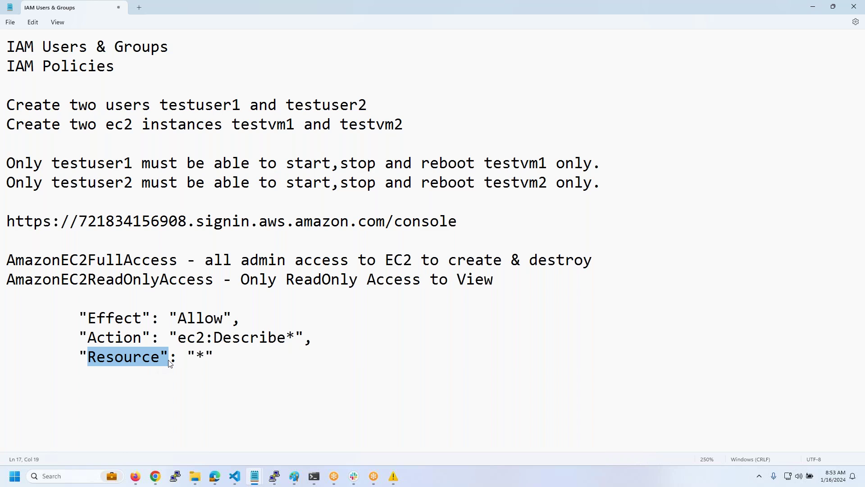
pyautogui.moveTo(208, 359); pyautogui.dragTo(181, 346)
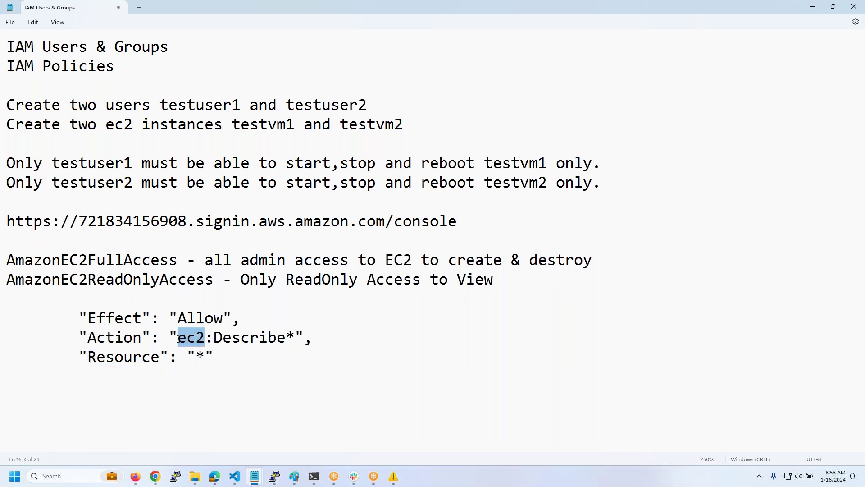
pyautogui.moveTo(210, 357); pyautogui.dragTo(2, 310)
pyautogui.click(202, 373)
pyautogui.moveTo(216, 357); pyautogui.dragTo(2, 297)
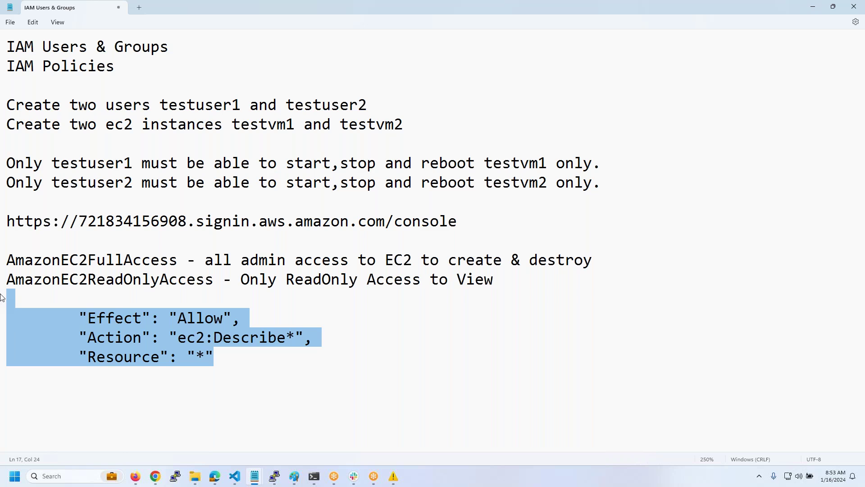
pyautogui.click(250, 337)
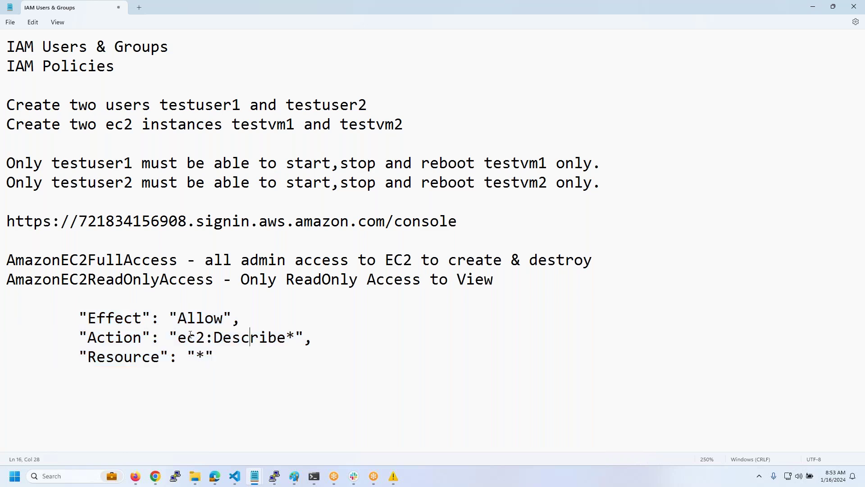
# - Turn the Action value into a list holding ec2:Describe* and s3:GetObject
pyautogui.click(174, 337)
pyautogui.write('[ ')
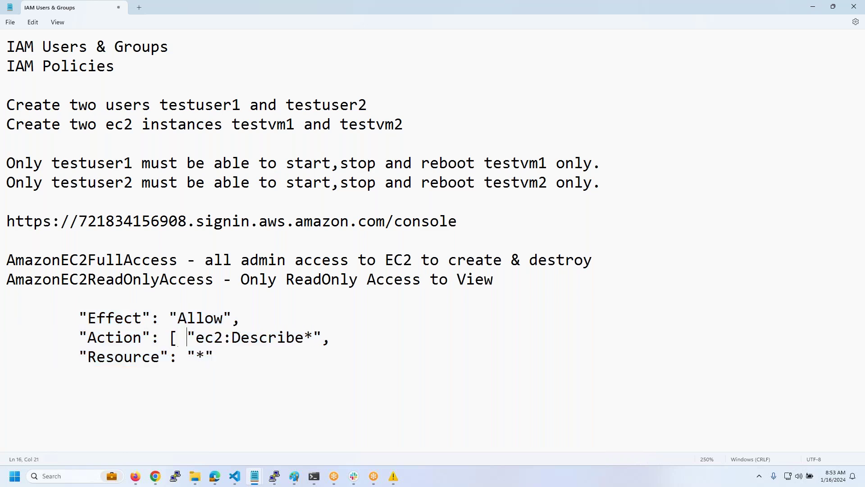
pyautogui.write('"s3:*"]')
pyautogui.moveTo(178, 337); pyautogui.dragTo(416, 340)
pyautogui.hotkey('ctrl', 'End')
pyautogui.moveTo(197, 340); pyautogui.dragTo(316, 343)
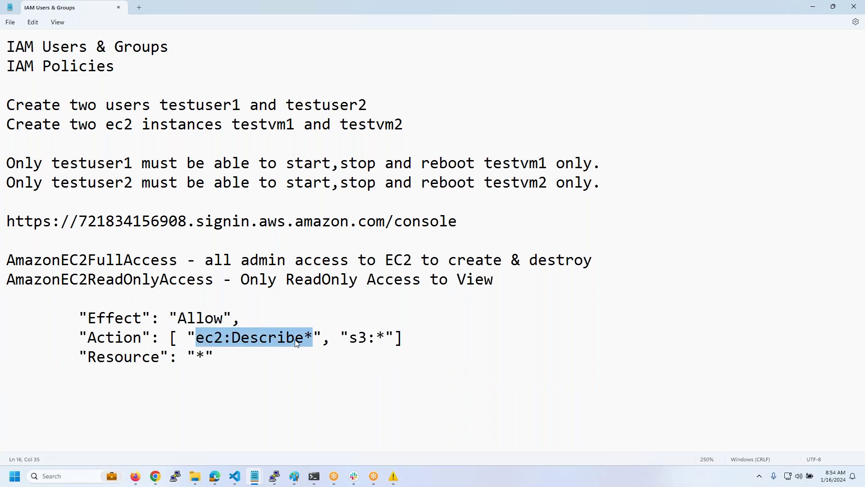
pyautogui.moveTo(340, 342); pyautogui.dragTo(375, 345)
pyautogui.press('Down')
pyautogui.click(385, 345)
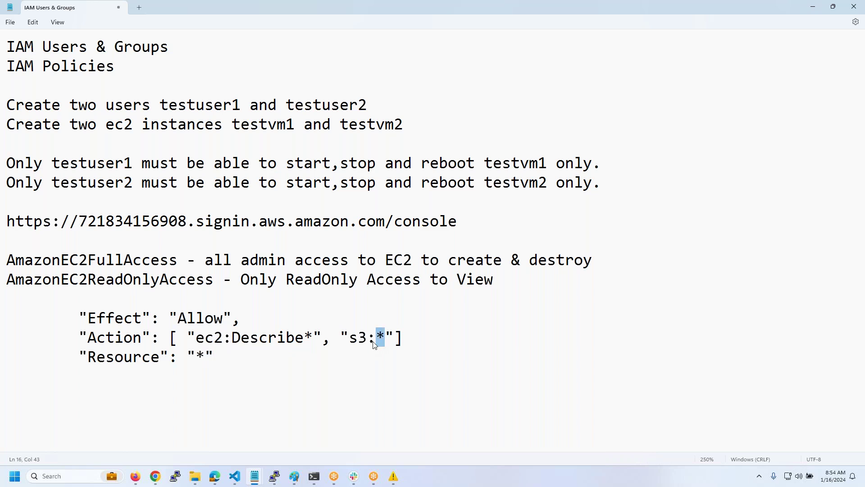
pyautogui.write('GetObject')
# - Highlight the * Resource value and the three edited lines, then return to testuser1.json
pyautogui.moveTo(216, 357); pyautogui.dragTo(181, 360)
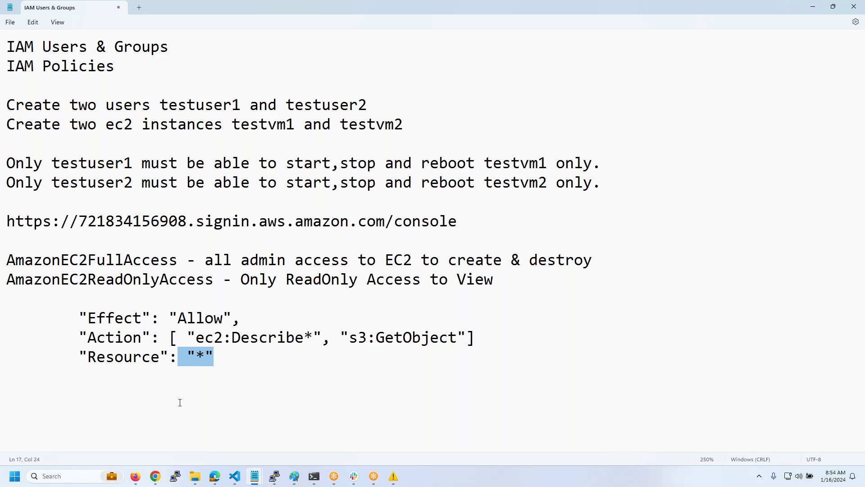
pyautogui.click(361, 368)
pyautogui.moveTo(215, 358); pyautogui.dragTo(2, 320)
pyautogui.moveTo(234, 475)
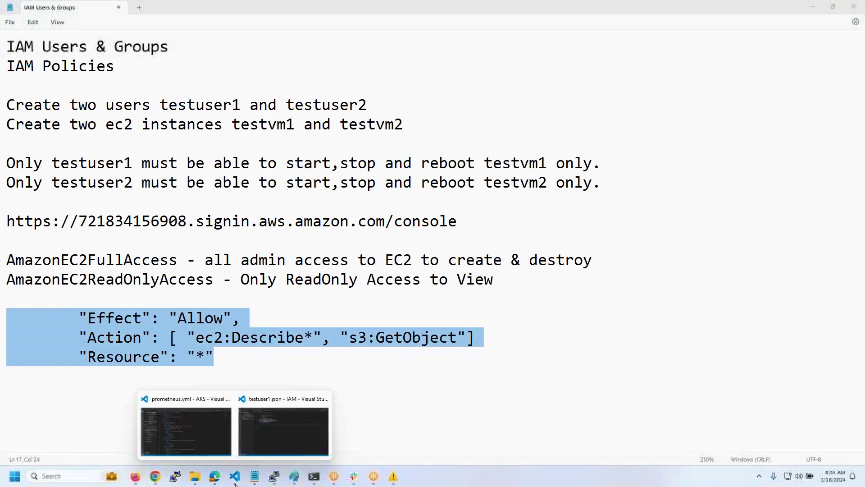
pyautogui.click(299, 435)
# - Expand the second policy statement and highlight the first statement and the Effect Allow line
pyautogui.click(353, 225)
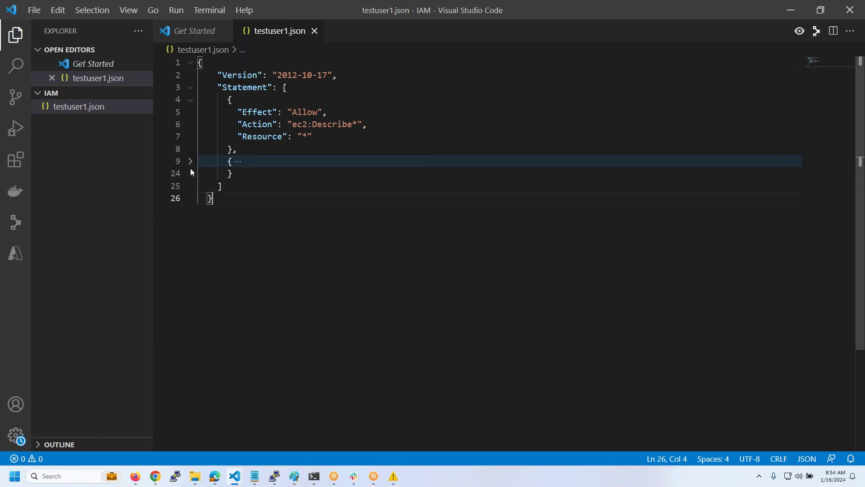
pyautogui.click(190, 162)
pyautogui.moveTo(239, 152); pyautogui.dragTo(190, 104)
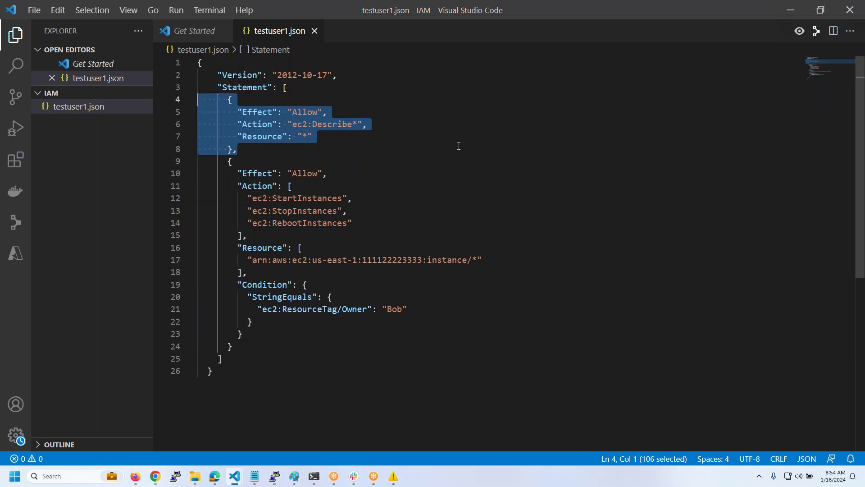
pyautogui.click(242, 151)
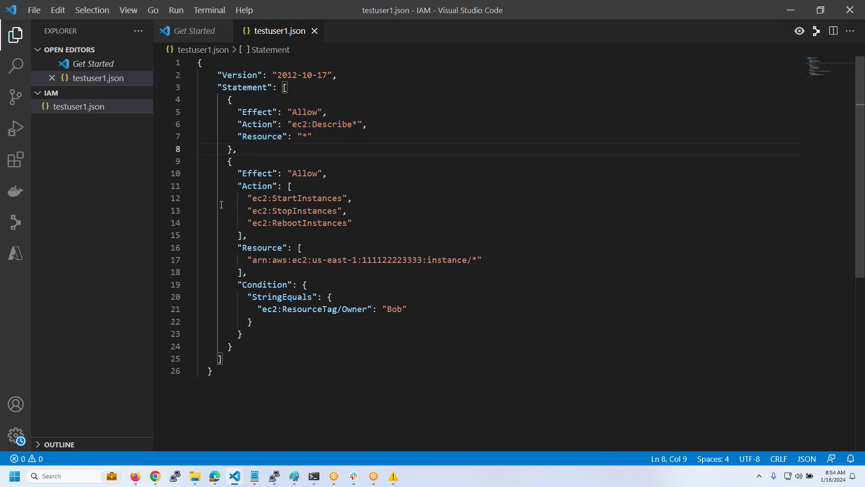
pyautogui.moveTo(327, 174); pyautogui.dragTo(238, 175)
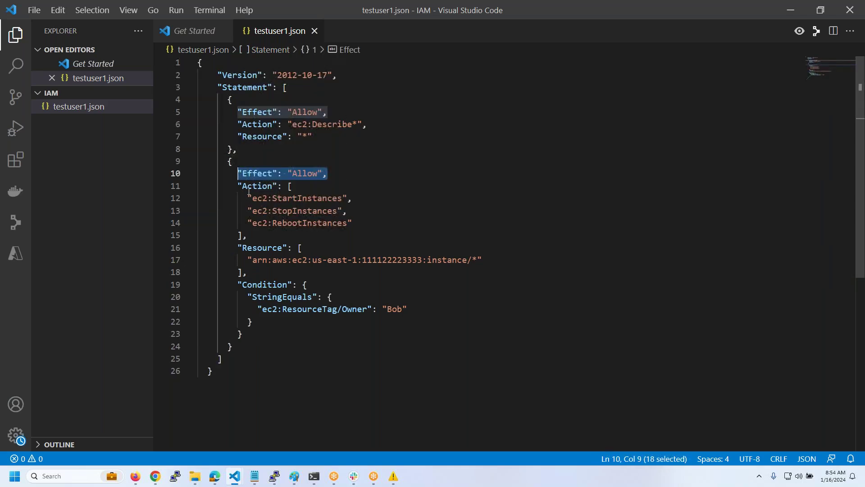
pyautogui.click(301, 188)
# - Highlight the StopInstances and RebootInstances actions and the placeholder account ID in the ARN
pyautogui.moveTo(248, 198)
pyautogui.mouseDown()
pyautogui.moveTo(351, 198)
pyautogui.moveTo(242, 210)
pyautogui.mouseUp()
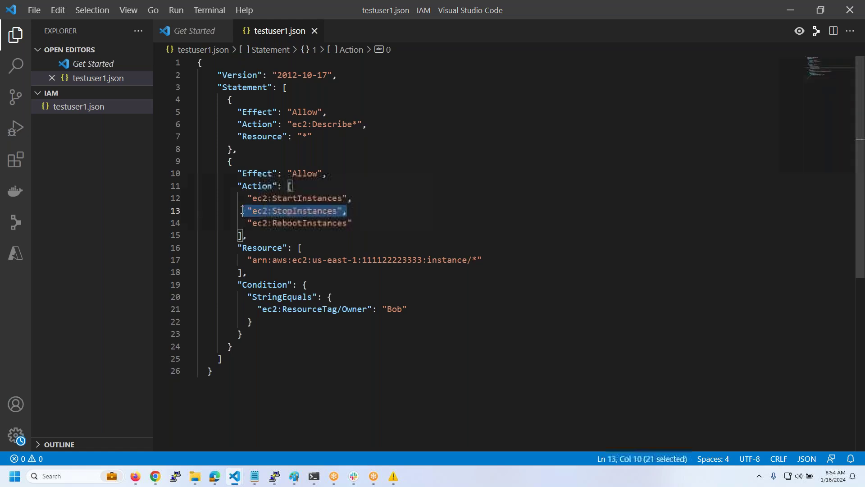
pyautogui.moveTo(351, 223); pyautogui.dragTo(239, 229)
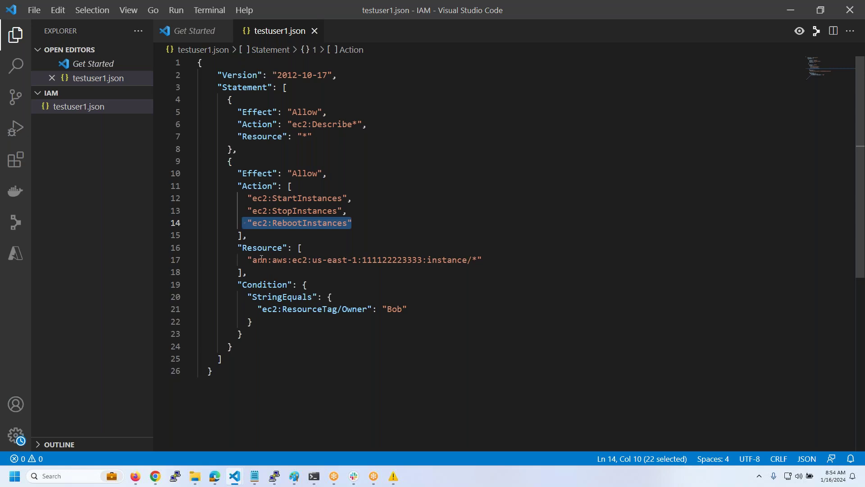
pyautogui.moveTo(249, 261); pyautogui.dragTo(340, 260)
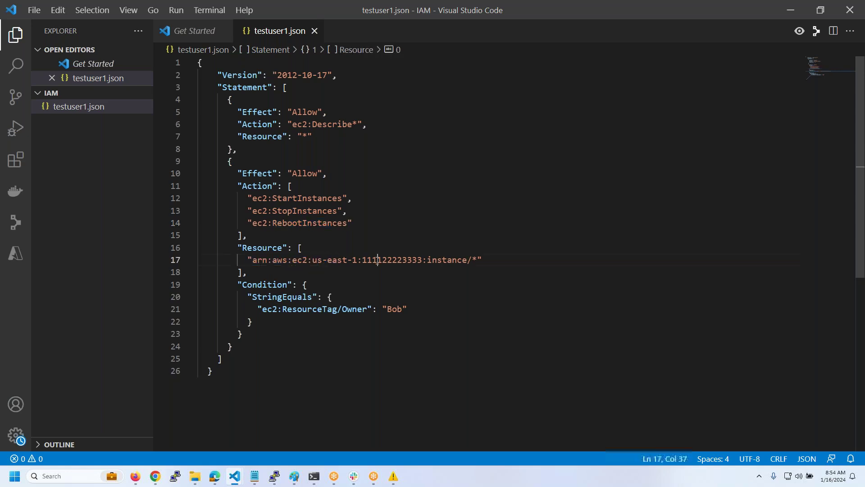
pyautogui.doubleClick(392, 260)
pyautogui.click(138, 475)
# - Replace the ARN's placeholder account ID with the real account ID from the console
pyautogui.hotkey('ctrl', '2')
pyautogui.click(825, 50)
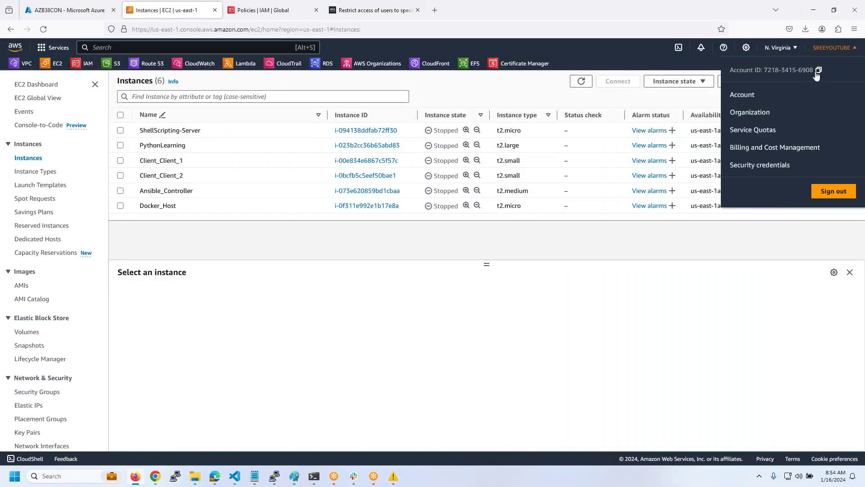
pyautogui.hotkey('alt', 'Tab')
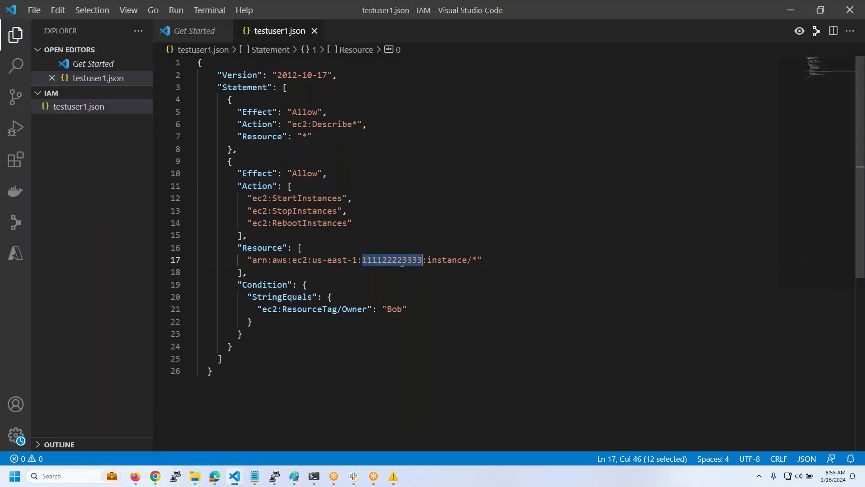
pyautogui.hotkey('ctrl', 'v')
pyautogui.moveTo(483, 260); pyautogui.dragTo(247, 260)
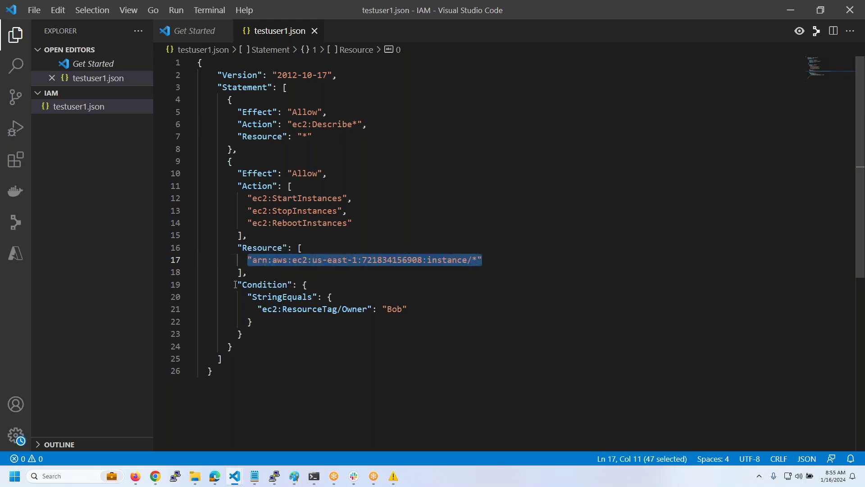
pyautogui.click(330, 289)
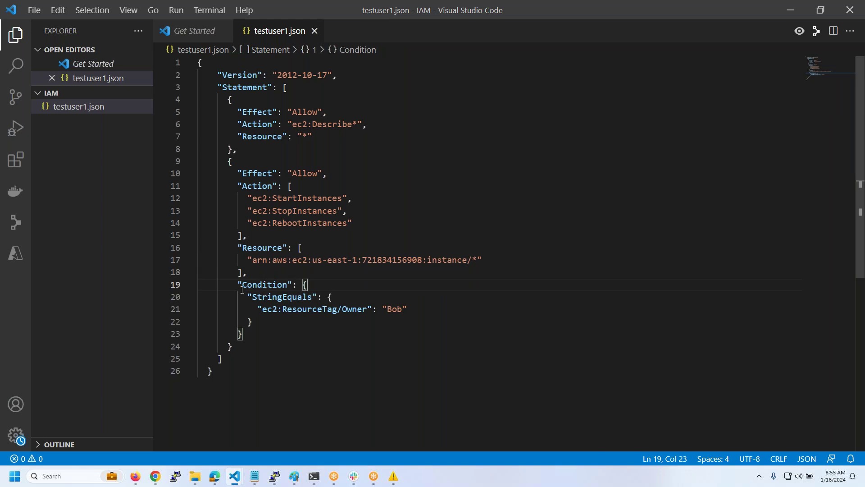
# - Change the Owner condition value from Bob to testuser1 and save testuser1.json
pyautogui.click(235, 161)
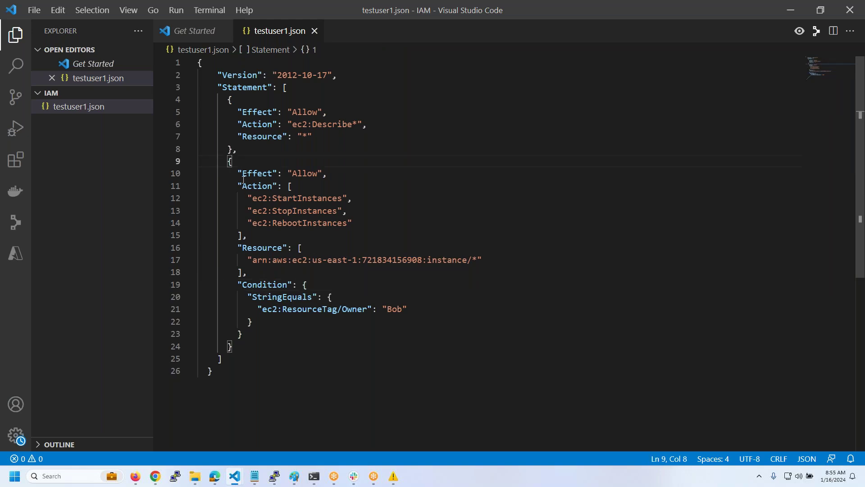
pyautogui.moveTo(252, 296); pyautogui.dragTo(322, 309)
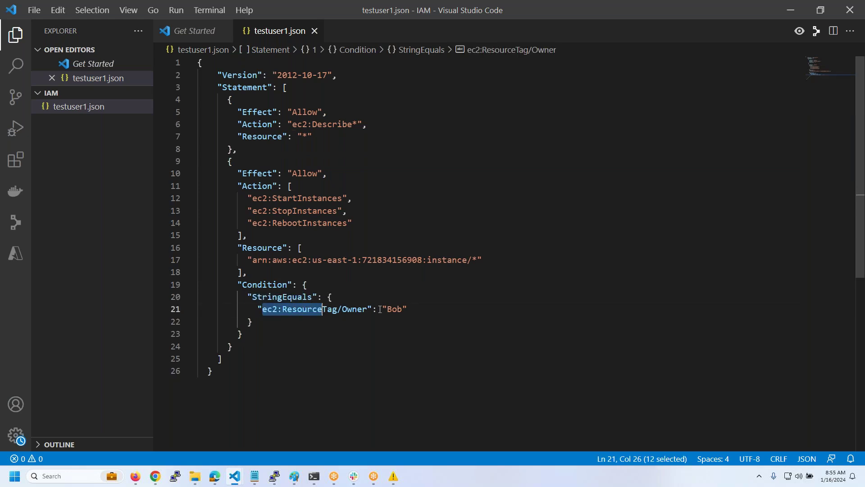
pyautogui.doubleClick(390, 310)
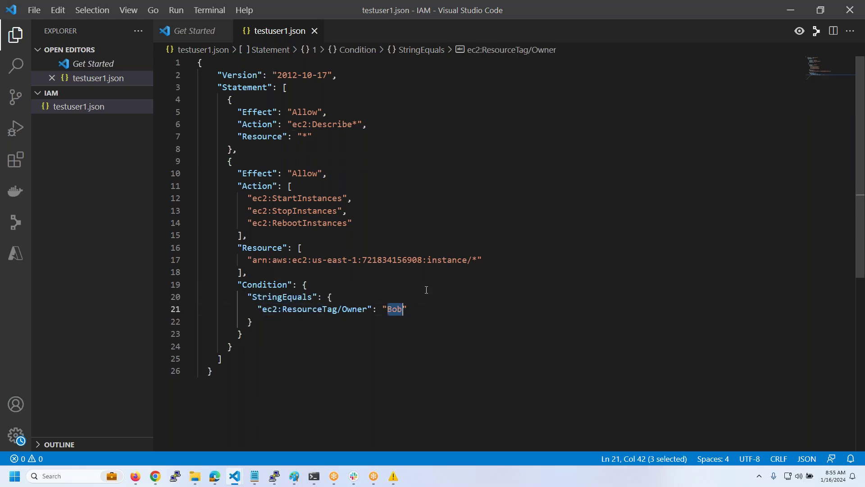
pyautogui.write('testuser1')
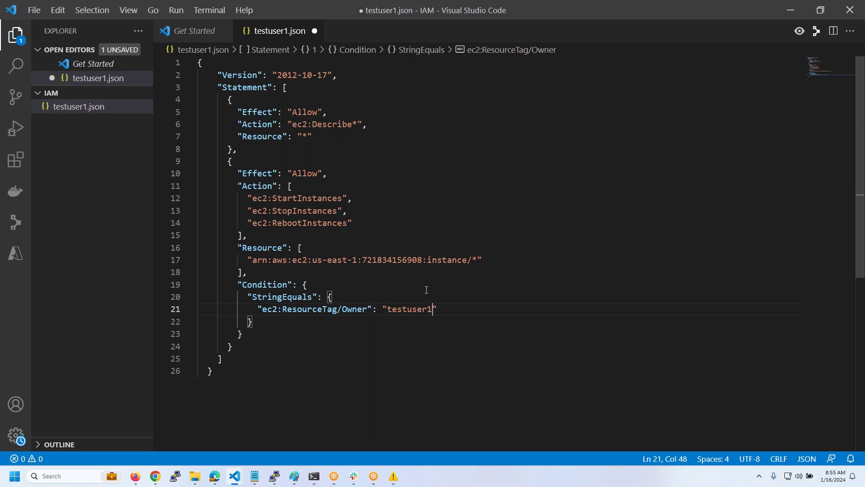
pyautogui.hotkey('ctrl', 's')
pyautogui.moveTo(482, 260); pyautogui.dragTo(402, 260)
pyautogui.moveTo(446, 323); pyautogui.dragTo(198, 297)
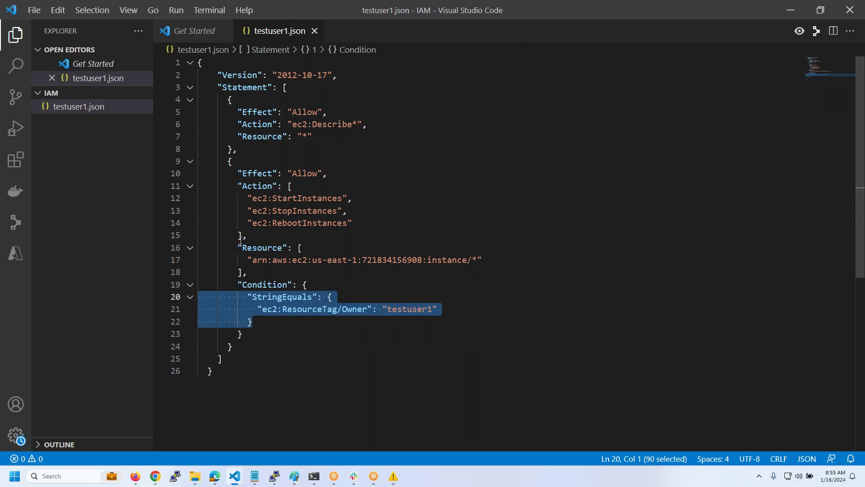
# - Copy the name testuser1.json and paste it into a new file in the IAM folder
pyautogui.moveTo(239, 187); pyautogui.dragTo(353, 224)
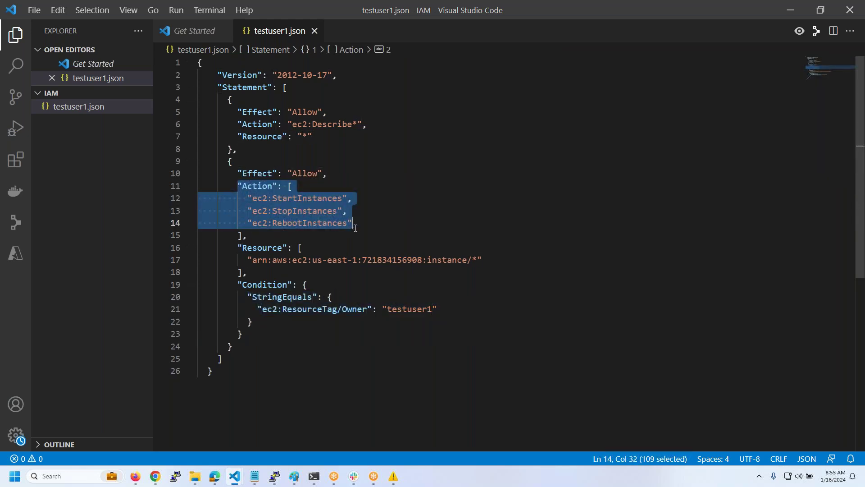
pyautogui.click(418, 175)
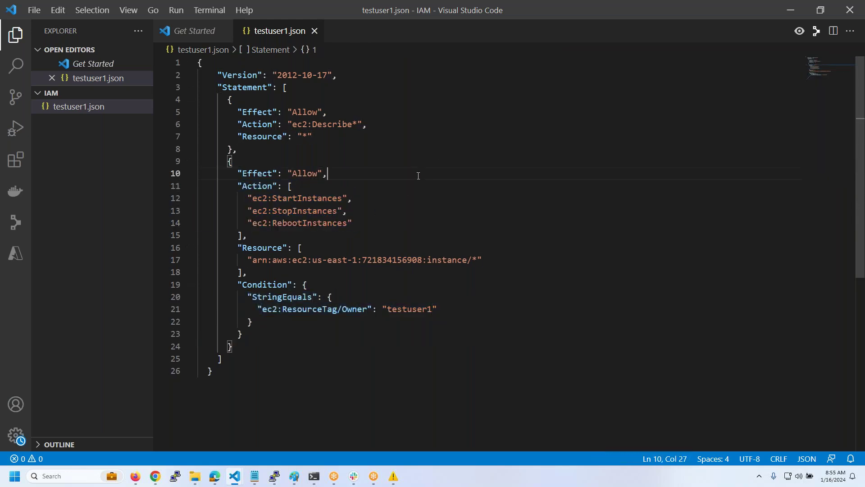
pyautogui.rightClick(95, 108)
pyautogui.click(130, 307)
pyautogui.hotkey('ctrl', 'a')
pyautogui.hotkey('ctrl', 'c')
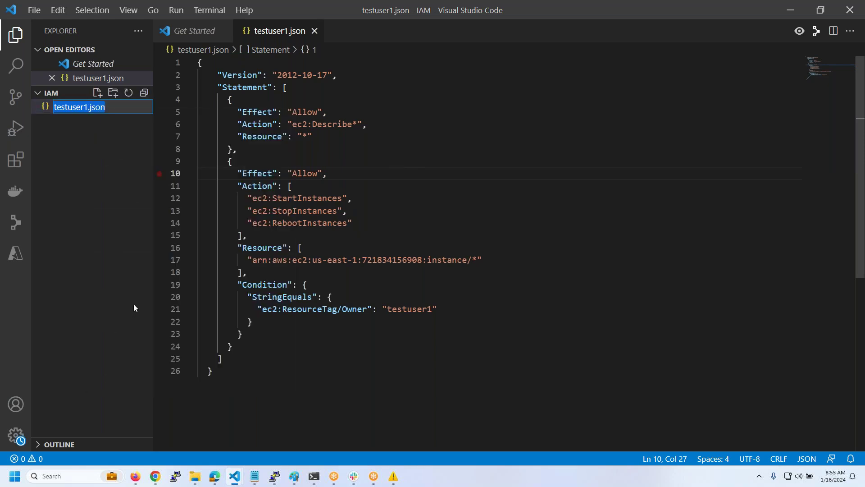
pyautogui.click(97, 92)
pyautogui.hotkey('ctrl', 'v')
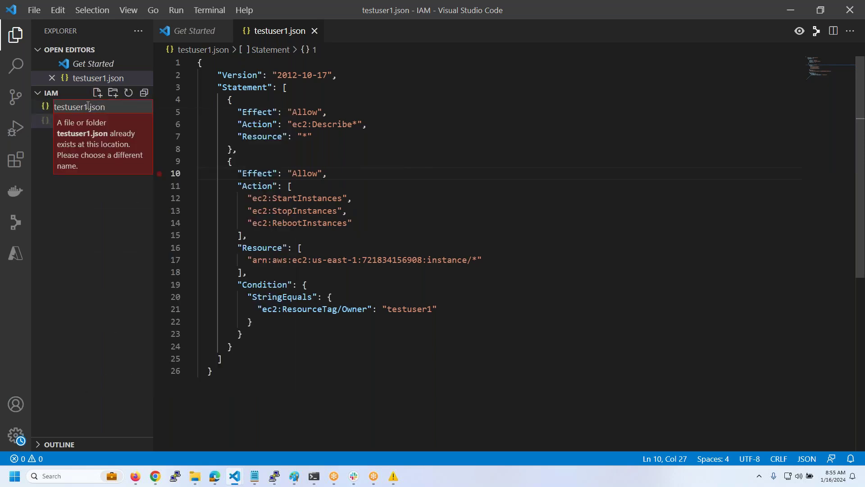
# - Name the new file testuser2.json and paste the full testuser1 policy into it
pyautogui.press('Left')
pyautogui.press('Left')
pyautogui.press('Left')
pyautogui.press('Left')
pyautogui.press('Left')
pyautogui.press('BackSpace')
pyautogui.write('2')
pyautogui.press('Return')
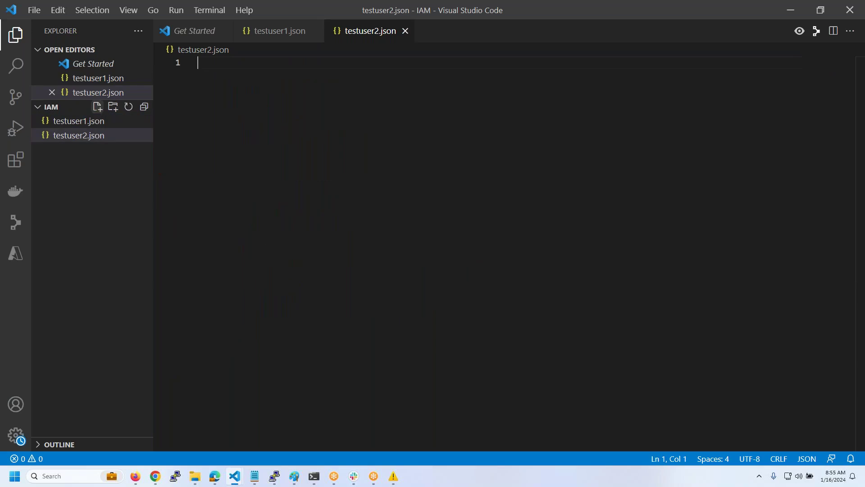
pyautogui.click(97, 123)
pyautogui.click(450, 143)
pyautogui.hotkey('ctrl', 'a')
pyautogui.hotkey('ctrl', 'c')
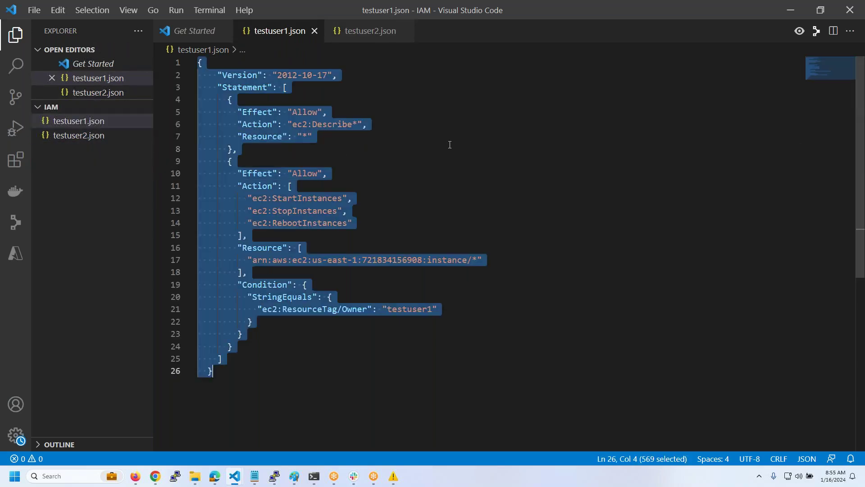
pyautogui.click(80, 137)
pyautogui.click(233, 68)
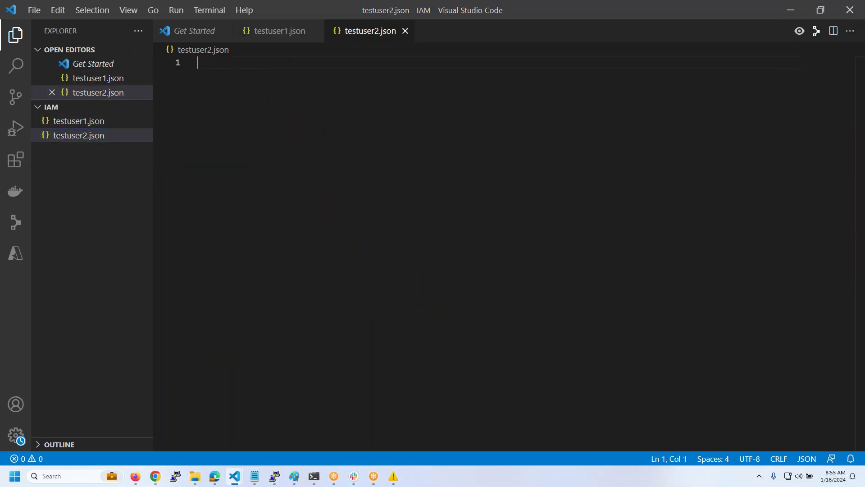
pyautogui.hotkey('ctrl', 'v')
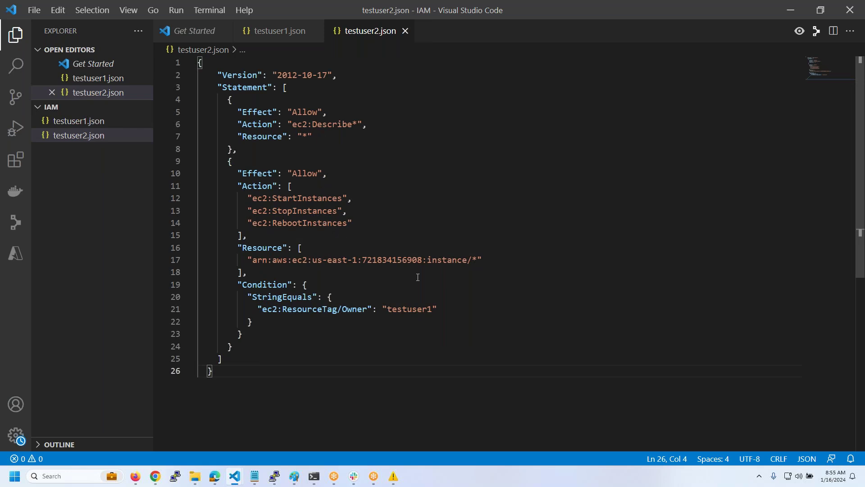
# - Change the Owner value to testuser2 and save testuser2.json
pyautogui.click(434, 310)
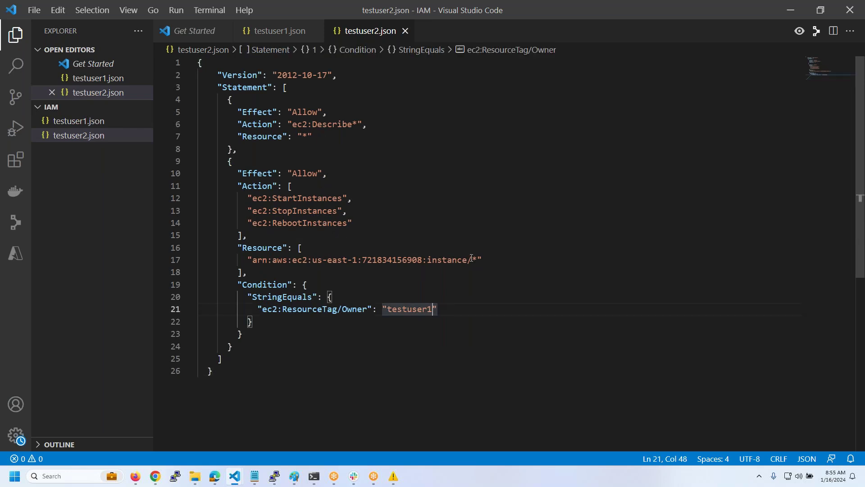
pyautogui.press('BackSpace')
pyautogui.write('2')
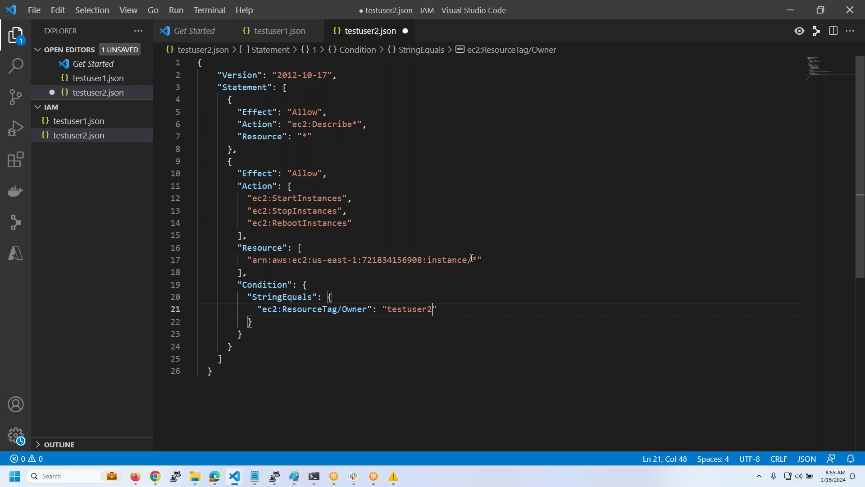
pyautogui.hotkey('ctrl', 's')
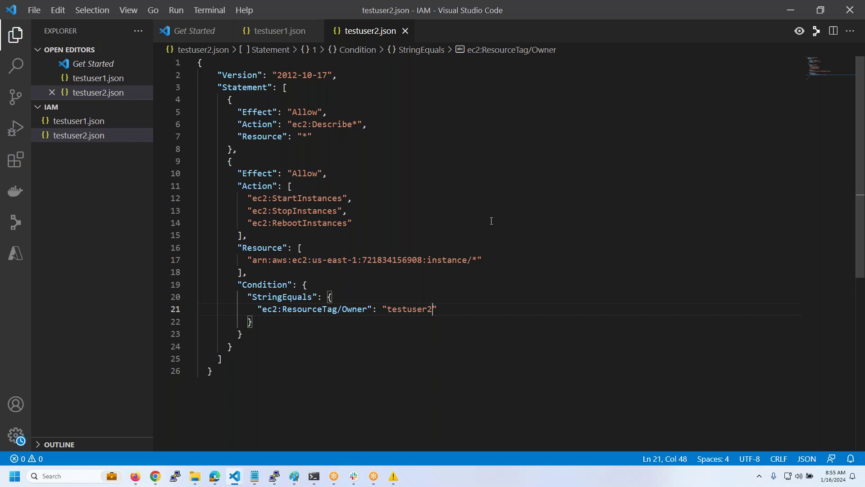
pyautogui.moveTo(145, 477)
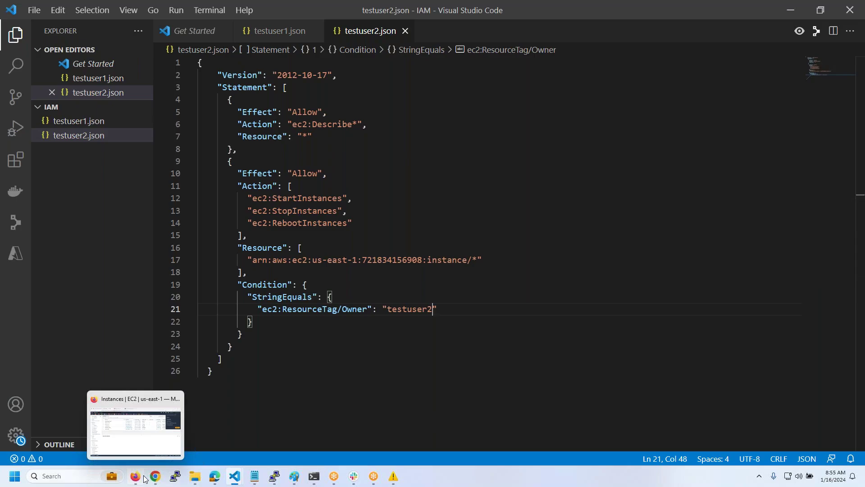
pyautogui.click(143, 455)
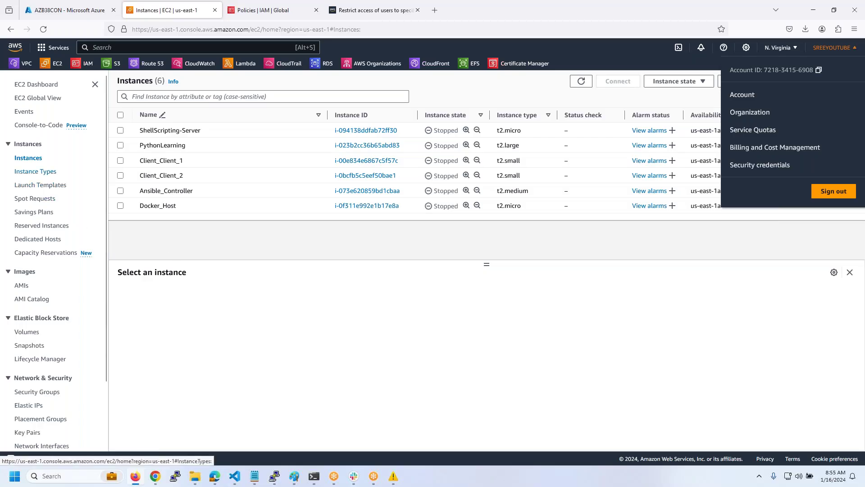
# - List the EC2 launch templates sorted by creation time, newest first
pyautogui.click(36, 171)
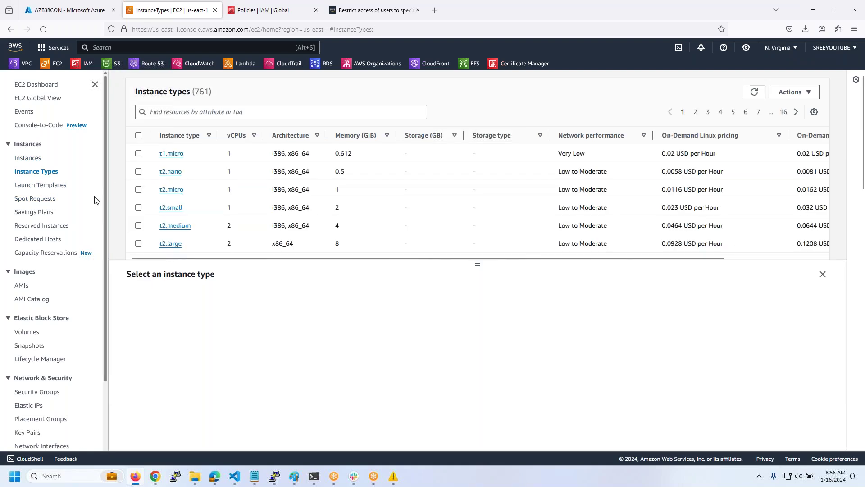
pyautogui.click(42, 185)
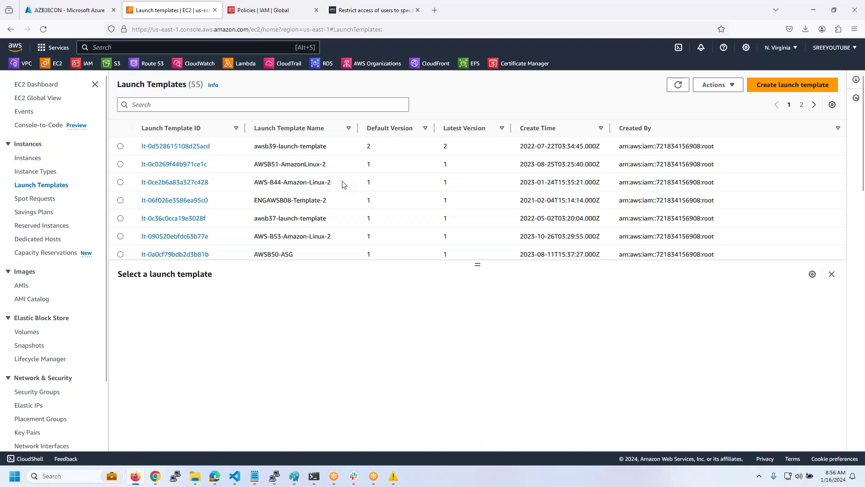
pyautogui.click(641, 129)
pyautogui.click(643, 130)
pyautogui.click(574, 132)
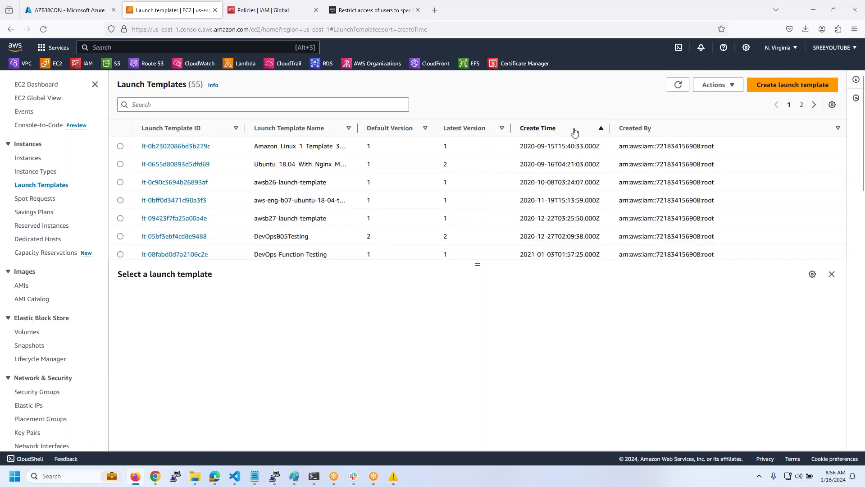
pyautogui.click(575, 131)
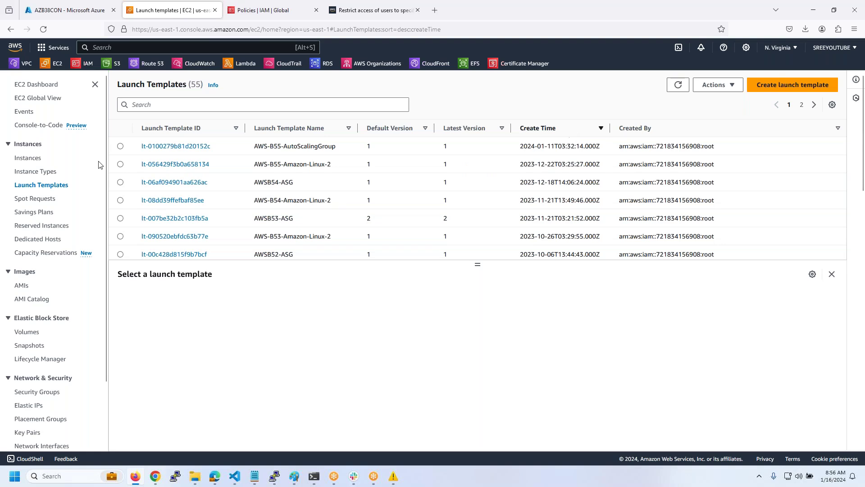
# - Launch an instance from the AWS-B55-Amazon-Linux-2 launch template
pyautogui.click(120, 165)
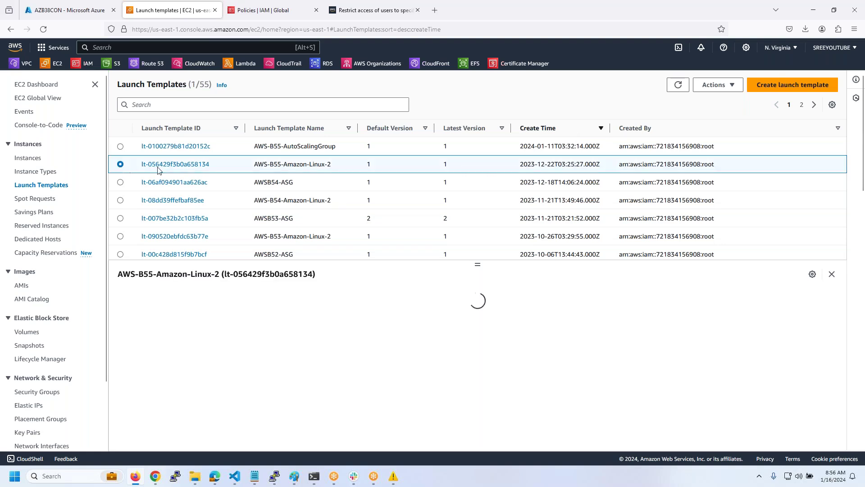
pyautogui.click(714, 89)
pyautogui.click(716, 98)
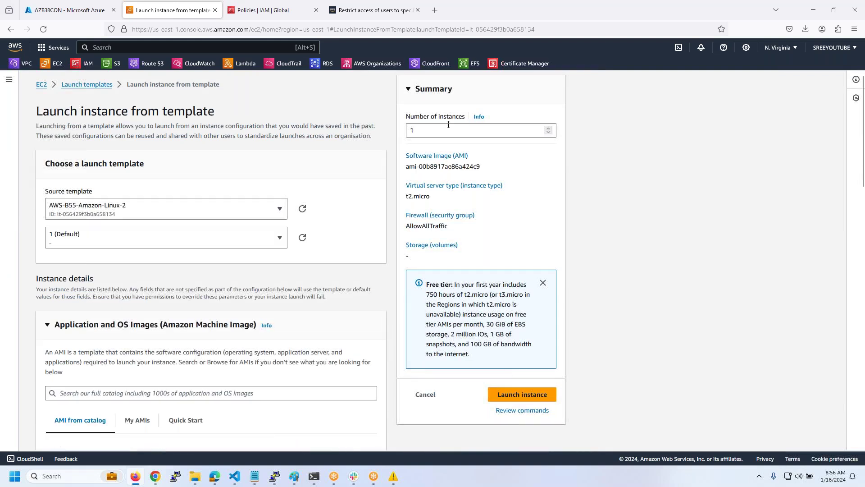
# - Set the number of instances to launch to 2
pyautogui.doubleClick(430, 132)
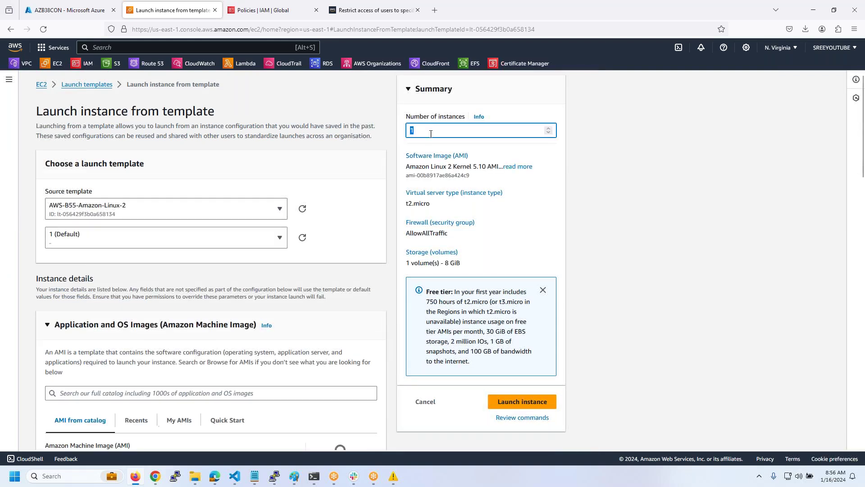
pyautogui.write('2')
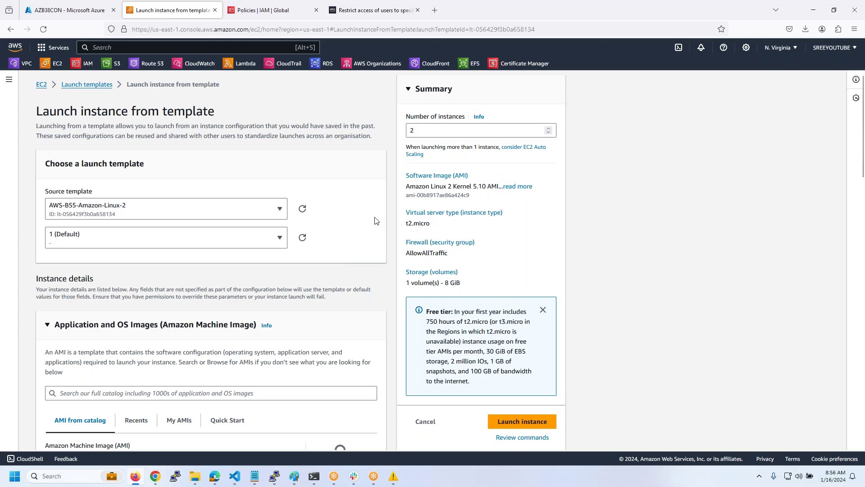
pyautogui.scroll(-6, 376, 221)
pyautogui.scroll(-7, 377, 221)
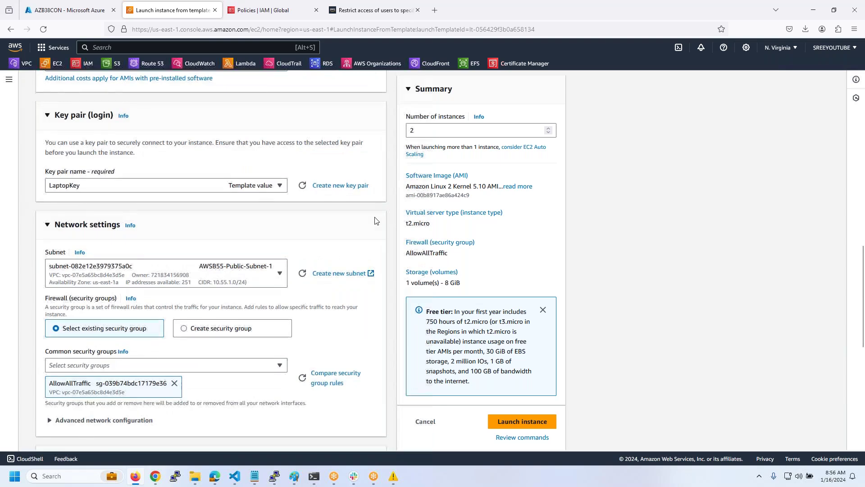
pyautogui.scroll(-7, 377, 221)
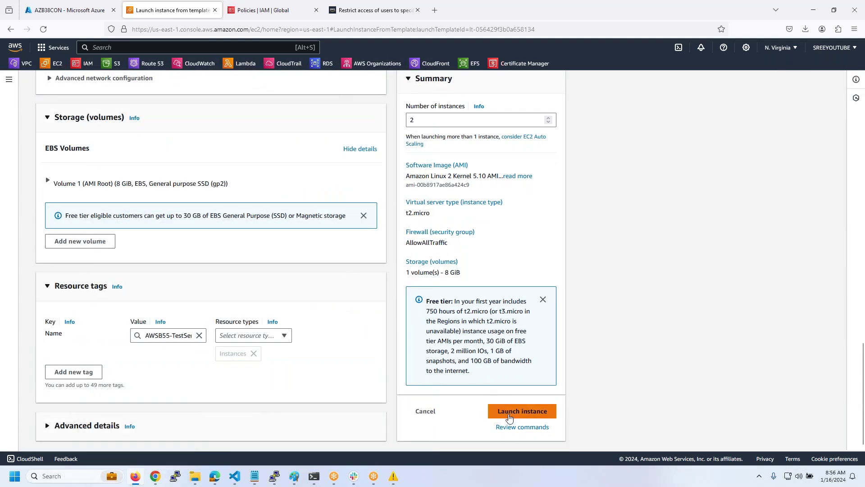
# - Add a second resource tag with the key Owner
pyautogui.click(74, 374)
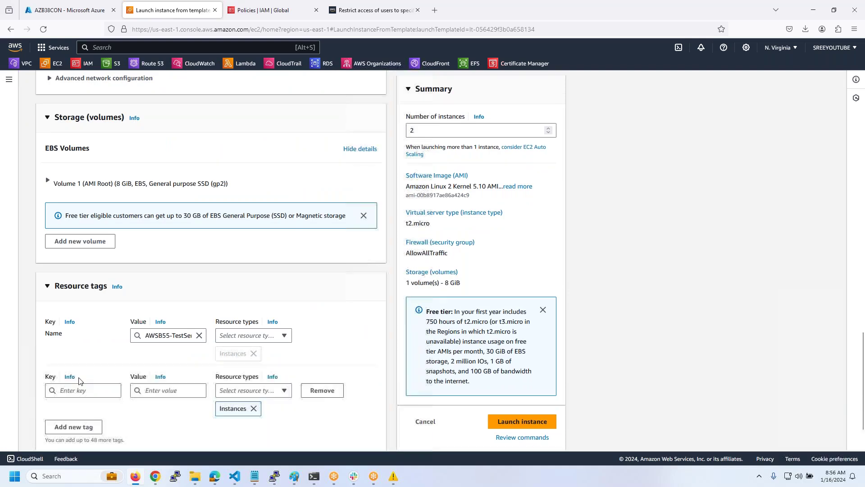
pyautogui.click(93, 391)
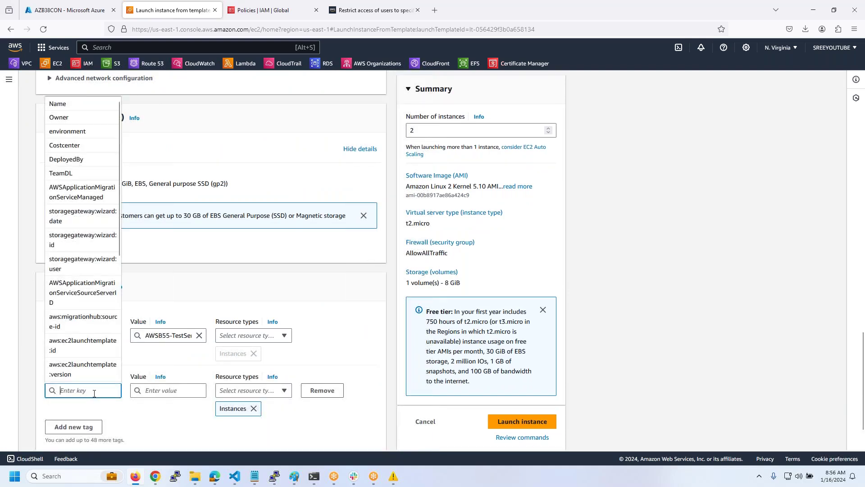
pyautogui.write('Owner')
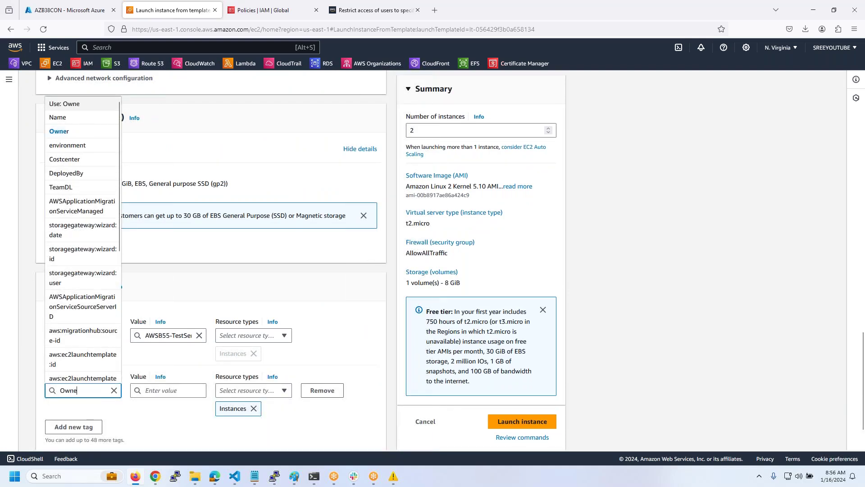
pyautogui.hotkey('alt', 'Tab')
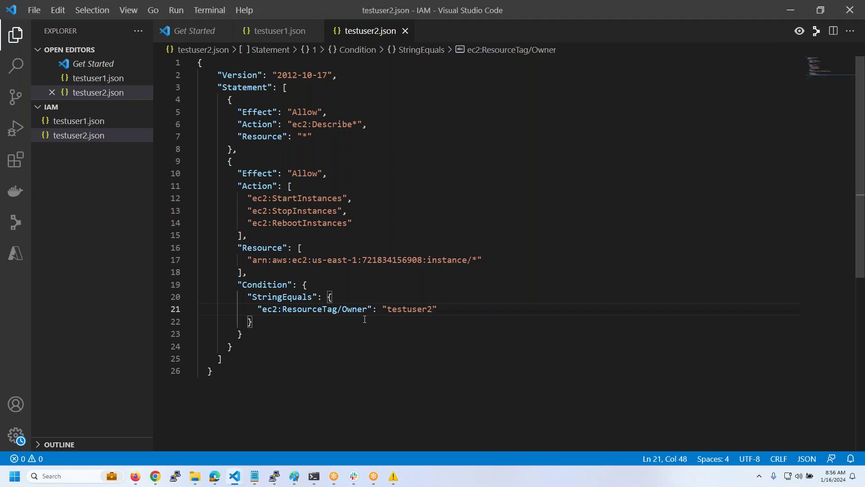
pyautogui.doubleClick(355, 310)
pyautogui.hotkey('alt', 'Tab')
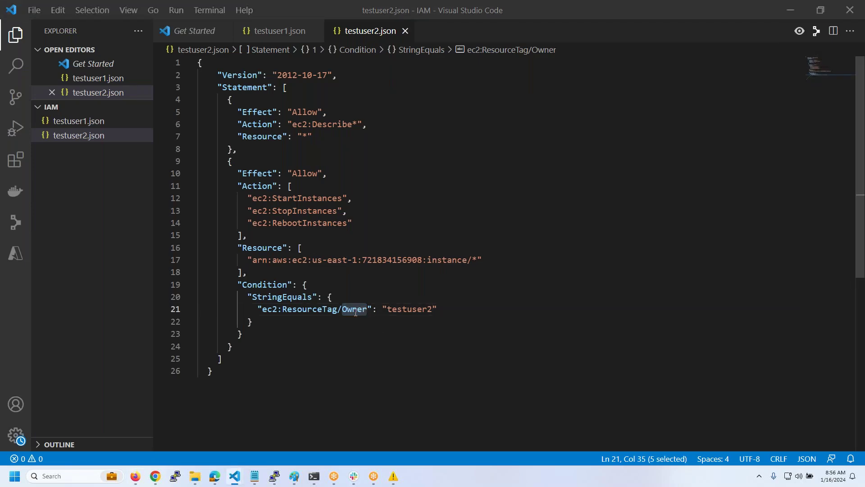
pyautogui.press('Tab')
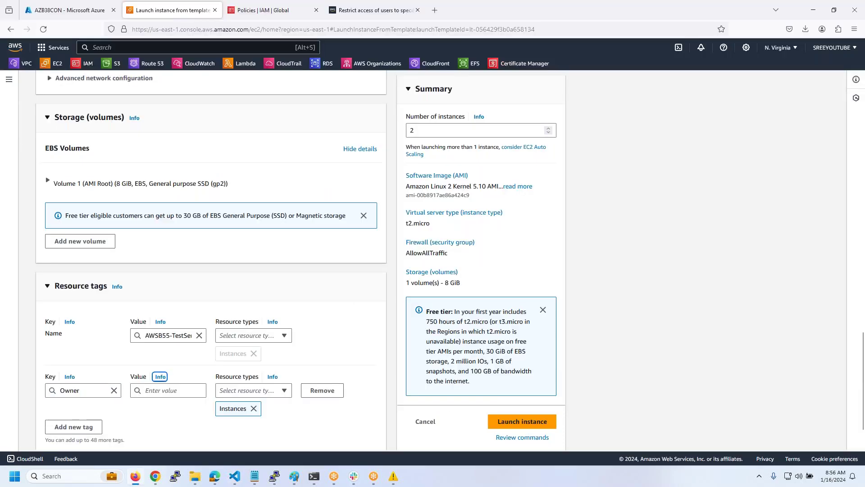
# - Give the Owner tag the value testuser1 and launch the two instances
pyautogui.click(180, 390)
pyautogui.hotkey('alt', 'Tab')
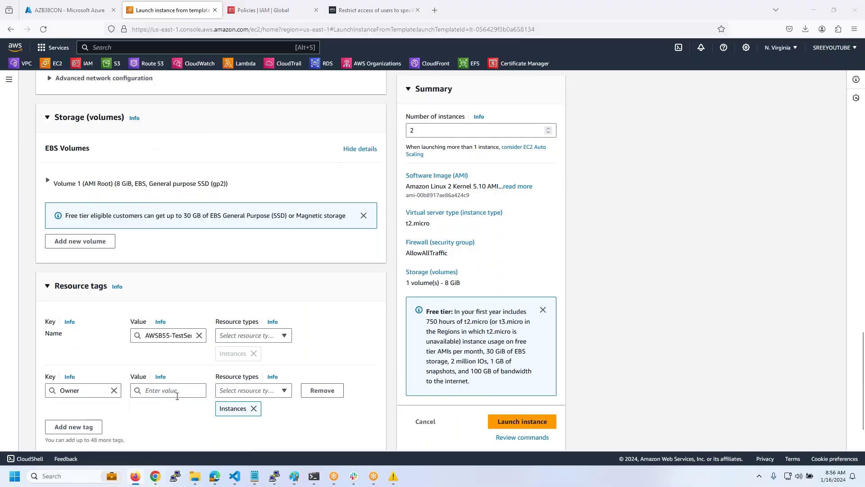
pyautogui.doubleClick(405, 310)
pyautogui.hotkey('ctrl', 'c')
pyautogui.hotkey('alt', 'Tab')
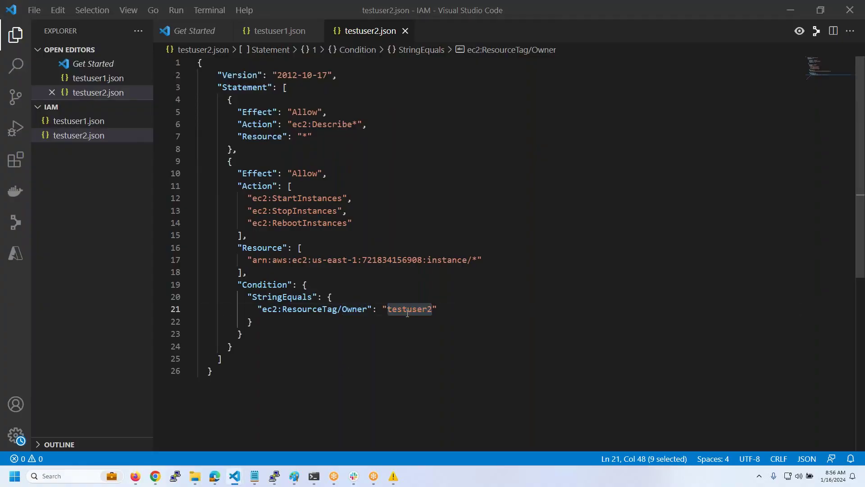
pyautogui.hotkey('ctrl', 'v')
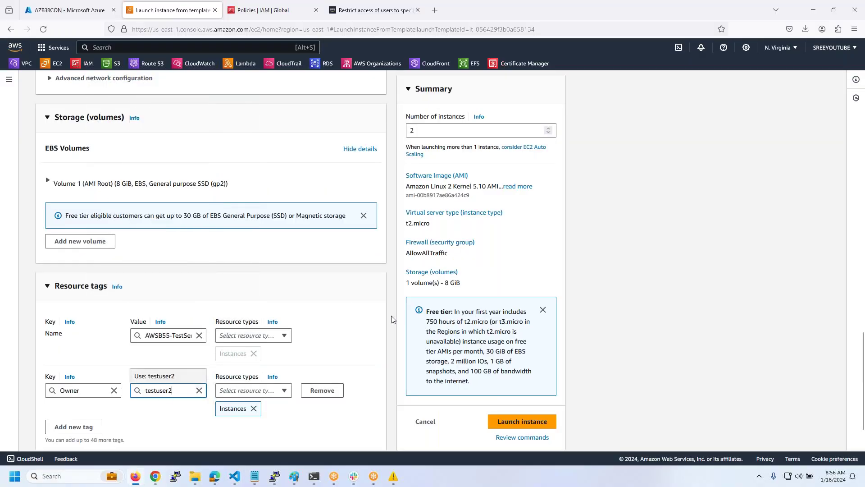
pyautogui.press('BackSpace')
pyautogui.write('1')
pyautogui.click(328, 419)
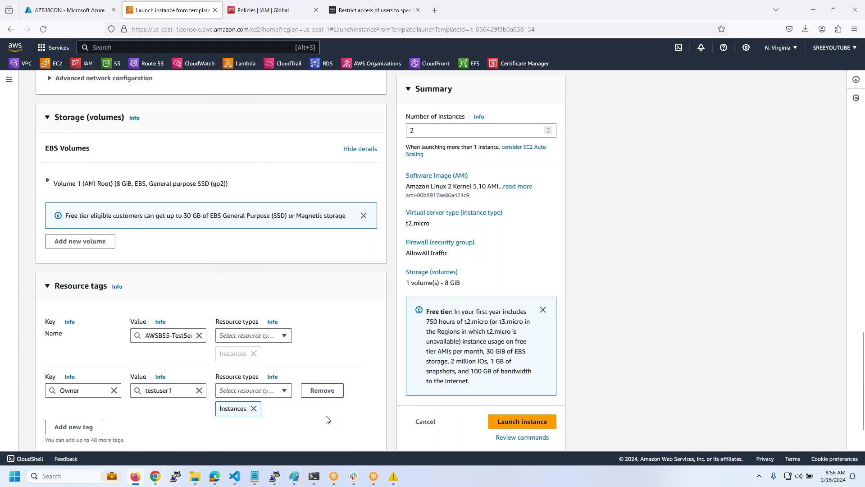
pyautogui.scroll(-2, 328, 419)
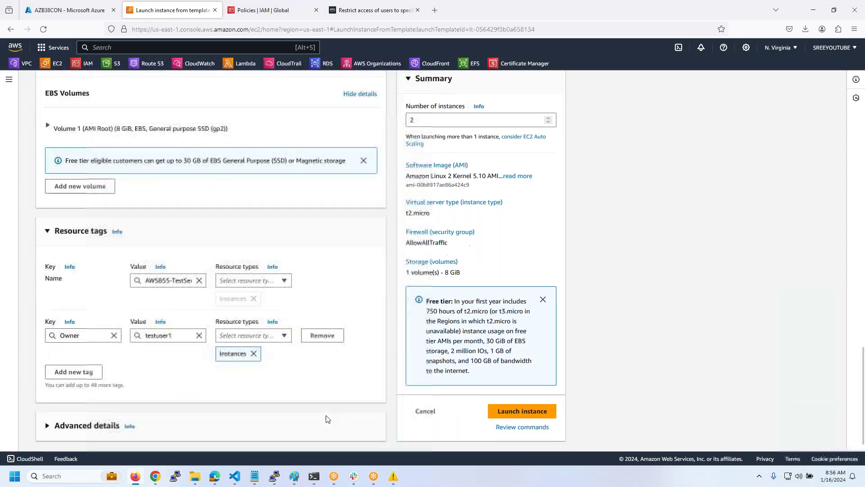
pyautogui.click(510, 418)
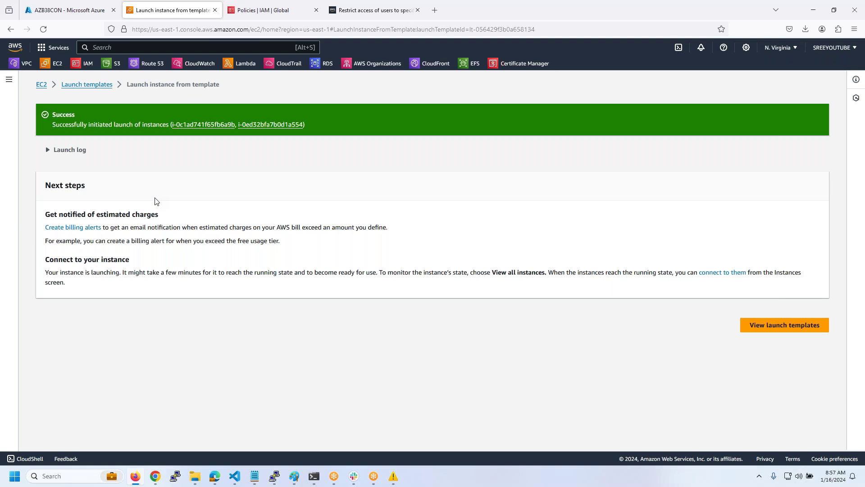
# - Bring the Microsoft Edge window to the front after the launch succeeds
pyautogui.moveTo(220, 474)
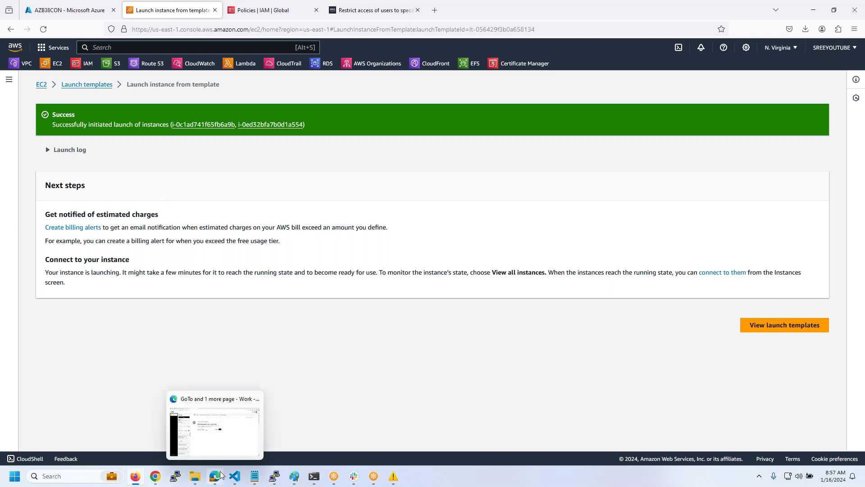
pyautogui.click(214, 426)
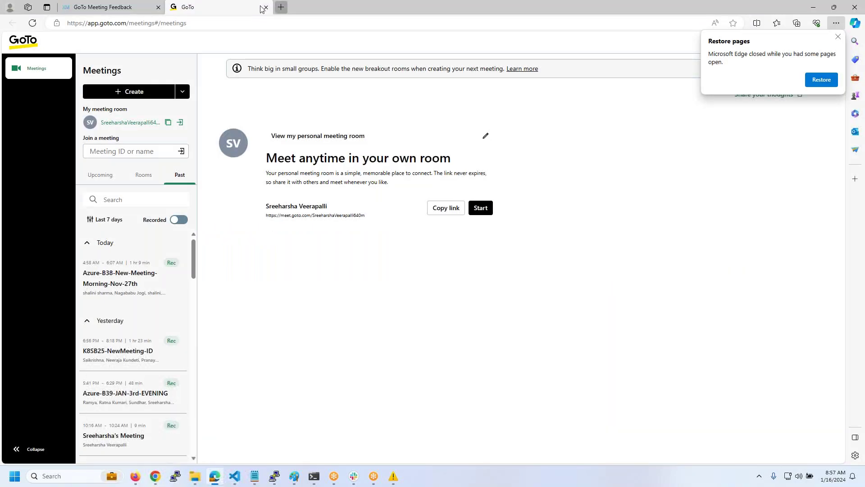
# - Open a new Edge tab and select the console sign-in URL in the IAM Users & Groups notes
pyautogui.click(280, 7)
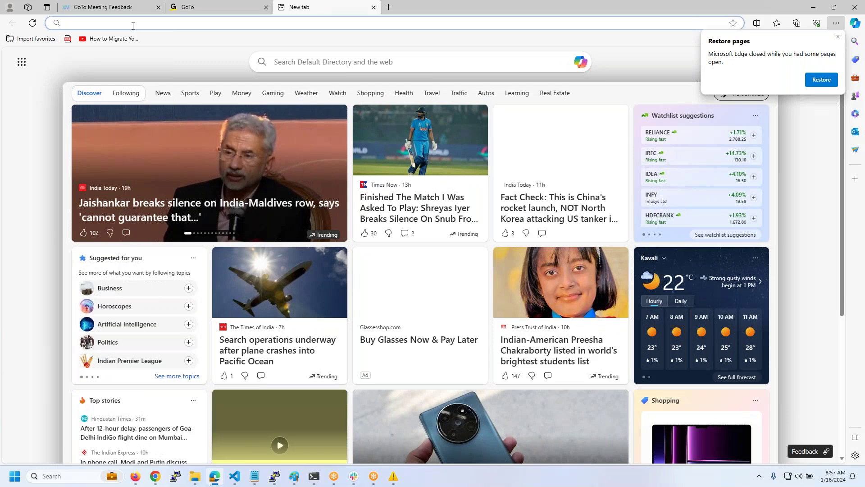
pyautogui.moveTo(254, 476)
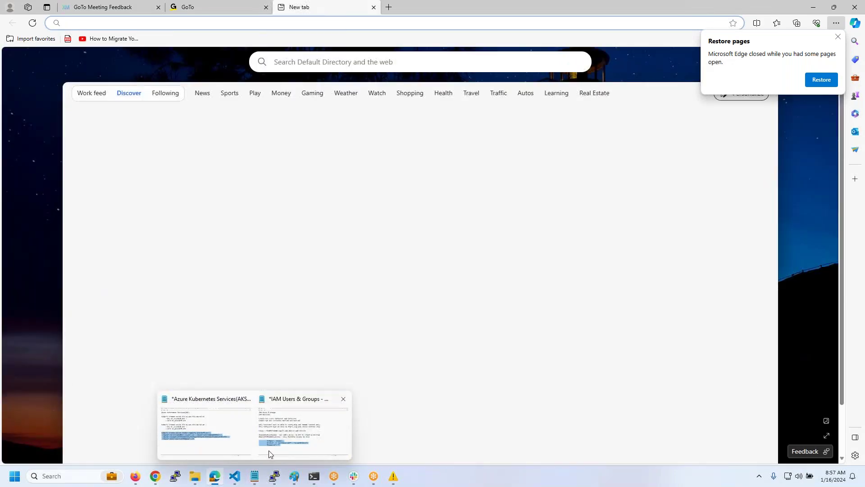
pyautogui.click(274, 440)
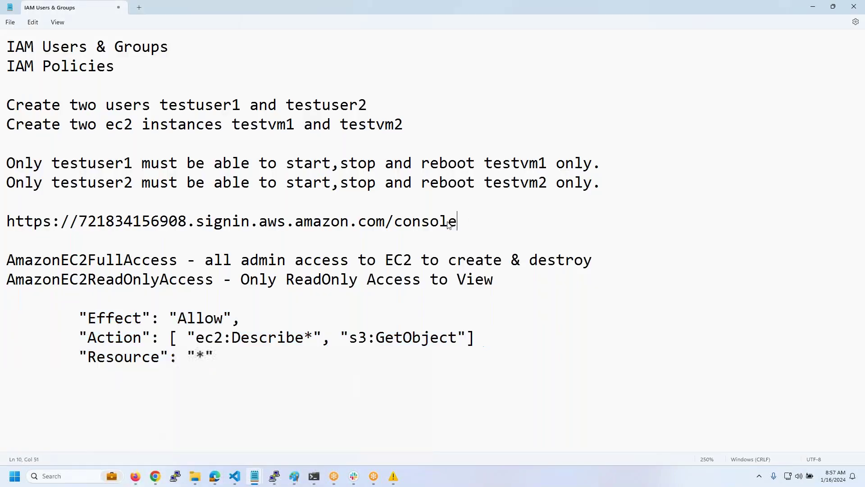
pyautogui.moveTo(449, 225); pyautogui.dragTo(1, 225)
# - Load the copied account sign-in URL in the new Edge tab
pyautogui.hotkey('ctrl', 'c')
pyautogui.hotkey('alt', 'Tab')
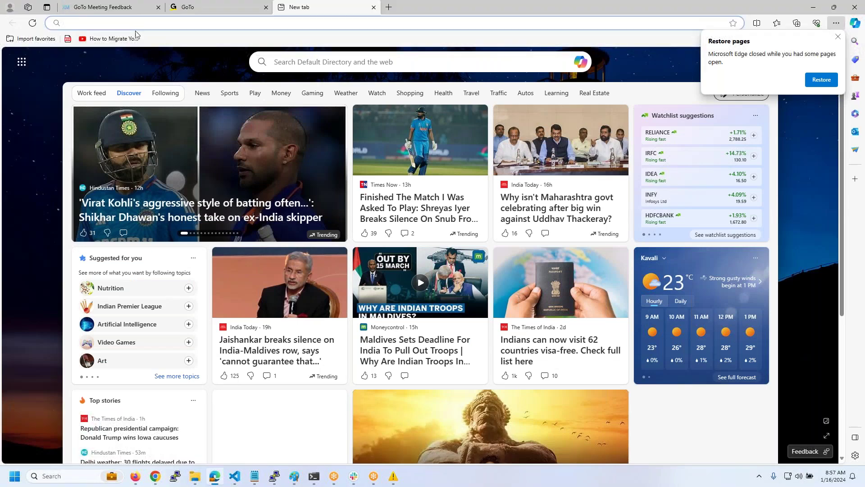
pyautogui.click(135, 23)
pyautogui.hotkey('ctrl', 'v')
pyautogui.press('Return')
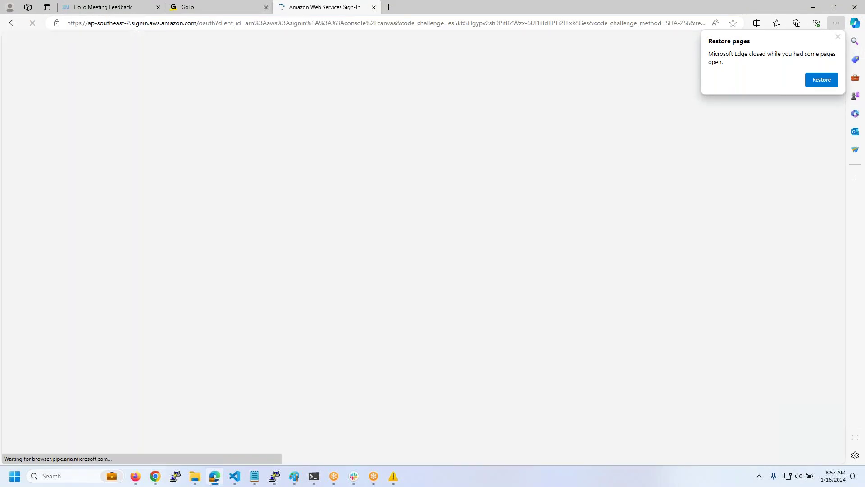
pyautogui.click(838, 37)
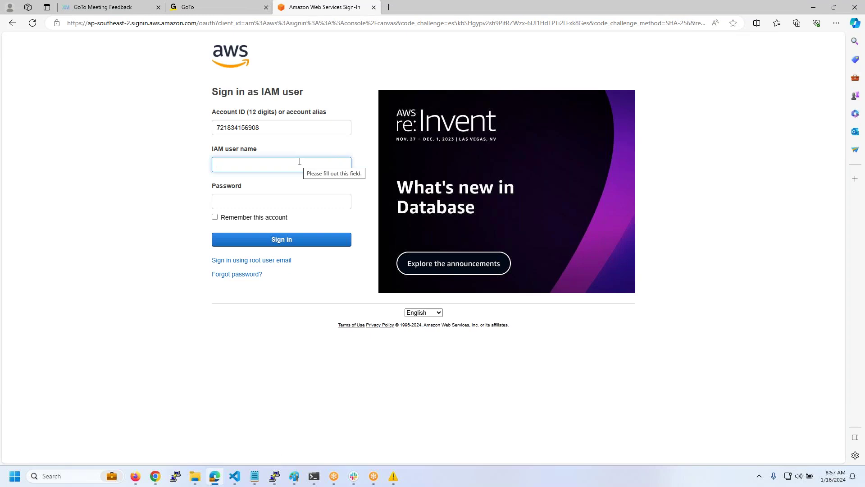
# - Sign in as IAM user testuser1 with its password, declining to save the password
pyautogui.write('testuser2')
pyautogui.press('Tab')
pyautogui.click(300, 161)
pyautogui.press('Tab')
pyautogui.write('a')
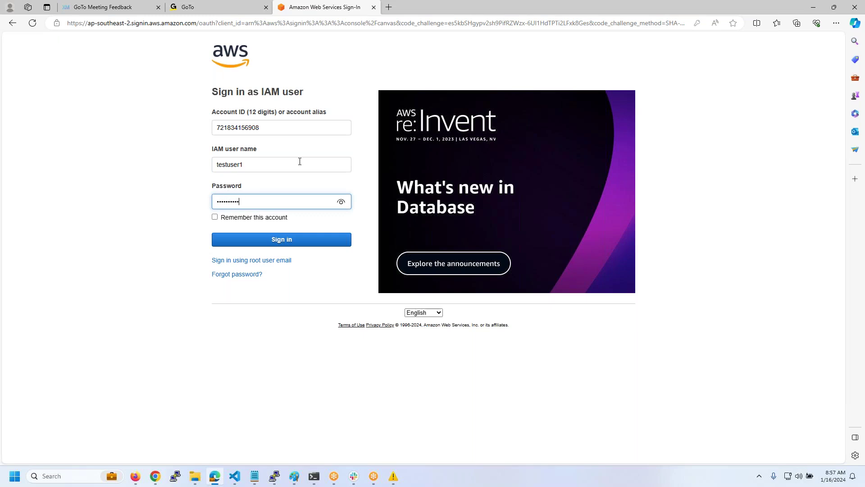
pyautogui.press('Return')
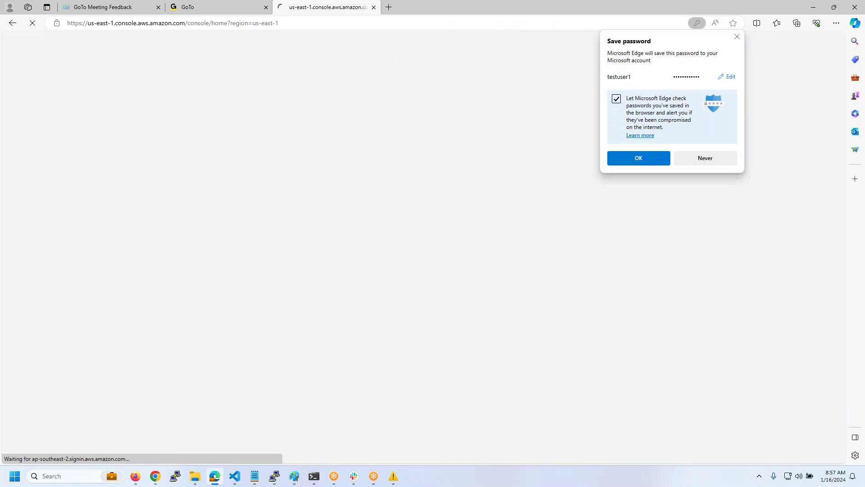
pyautogui.click(686, 159)
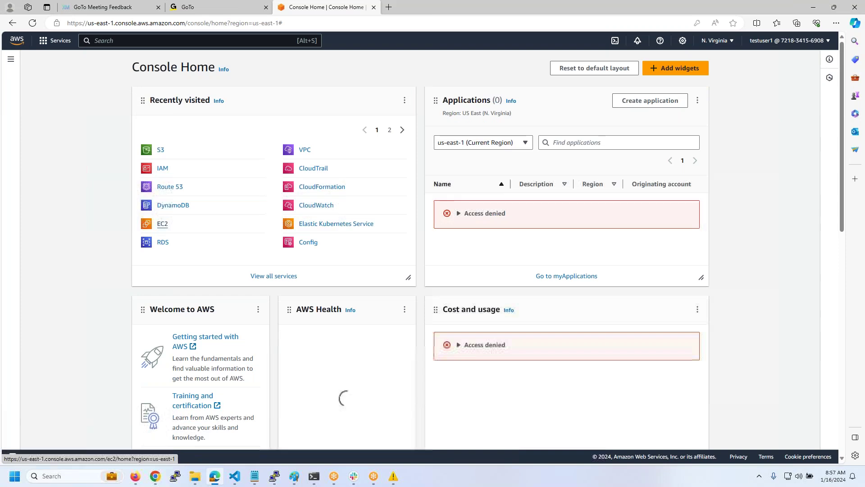
# - Open EC2 and S3 in background tabs and load the AWS sign-in page in Chrome incognito
pyautogui.middleClick(163, 224)
pyautogui.middleClick(160, 150)
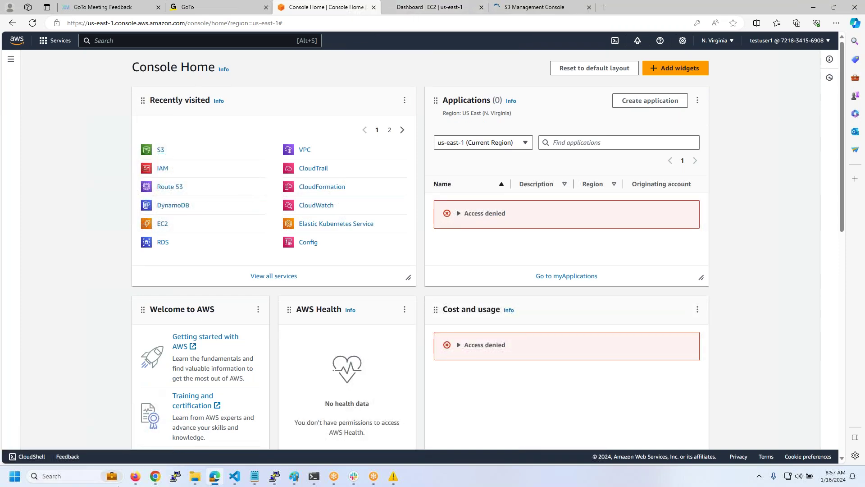
pyautogui.click(155, 476)
pyautogui.click(134, 31)
pyautogui.hotkey('ctrl', 'v')
pyautogui.press('Return')
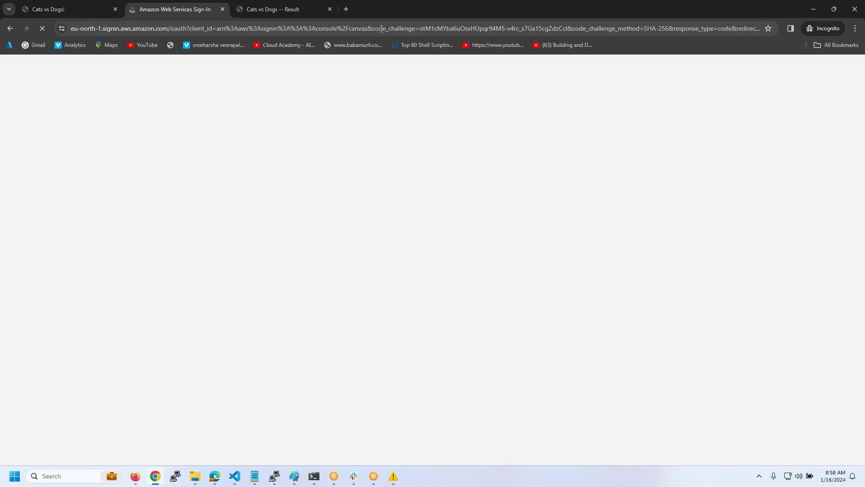
# - Check testuser1's EC2 dashboard showing API errors and S3 denying the bucket list
pyautogui.hotkey('alt', 'Tab')
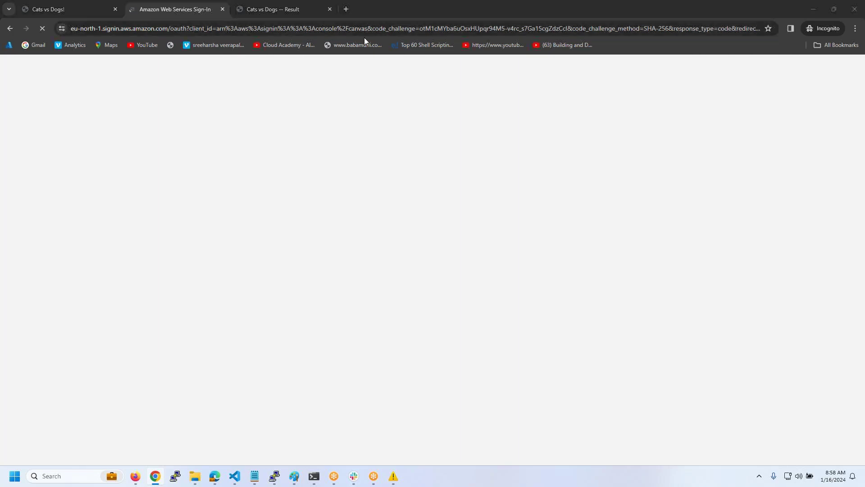
pyautogui.click(418, 10)
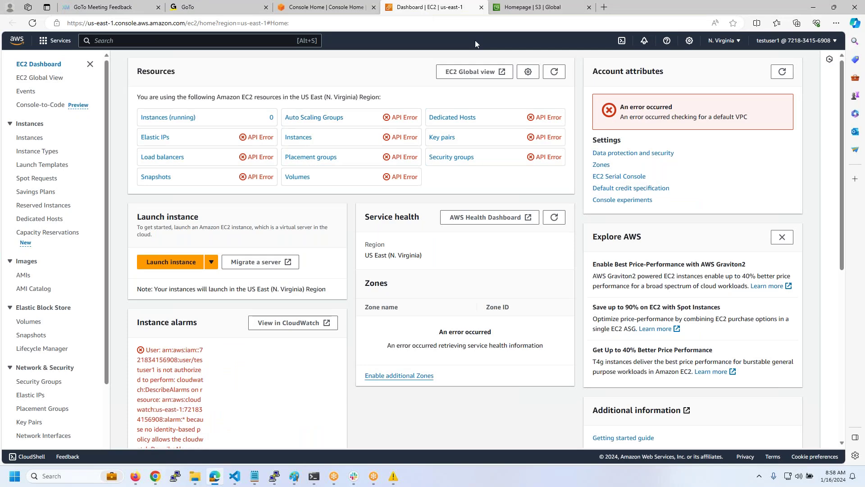
pyautogui.click(518, 7)
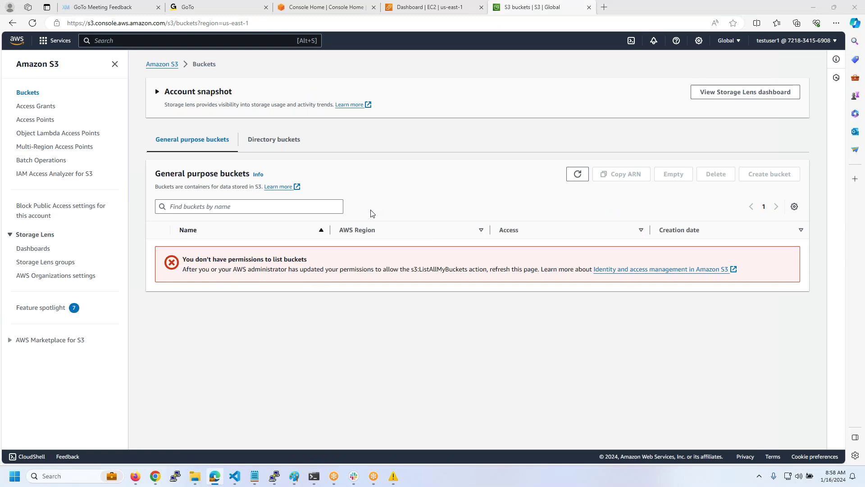
pyautogui.hotkey('ctrl', 'shift', 'Tab')
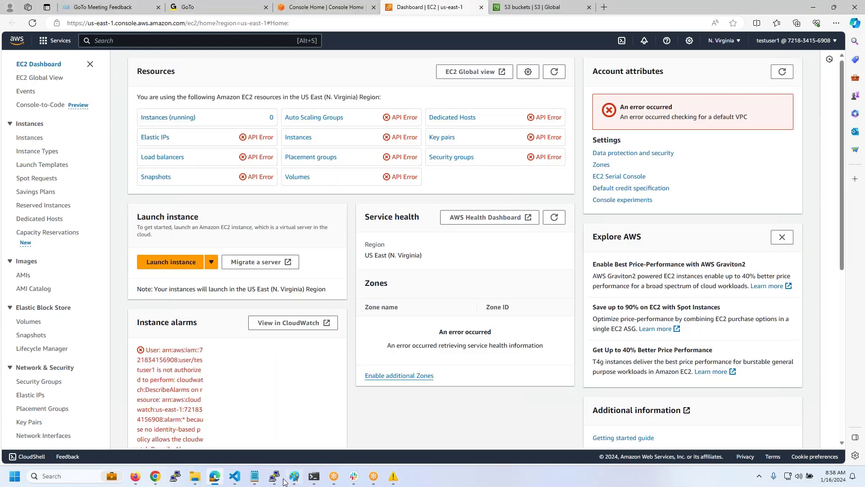
# - Try signing in as testuser2 with its password in the incognito window
pyautogui.click(155, 476)
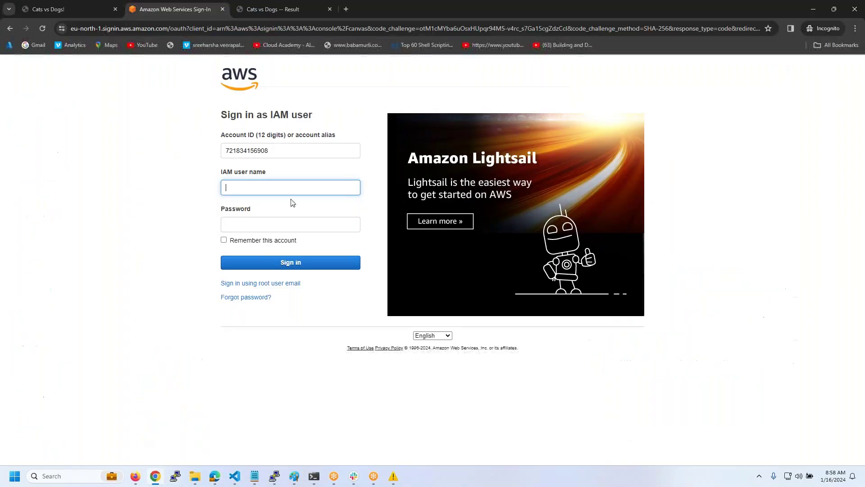
pyautogui.write('testuser2')
pyautogui.press('Tab')
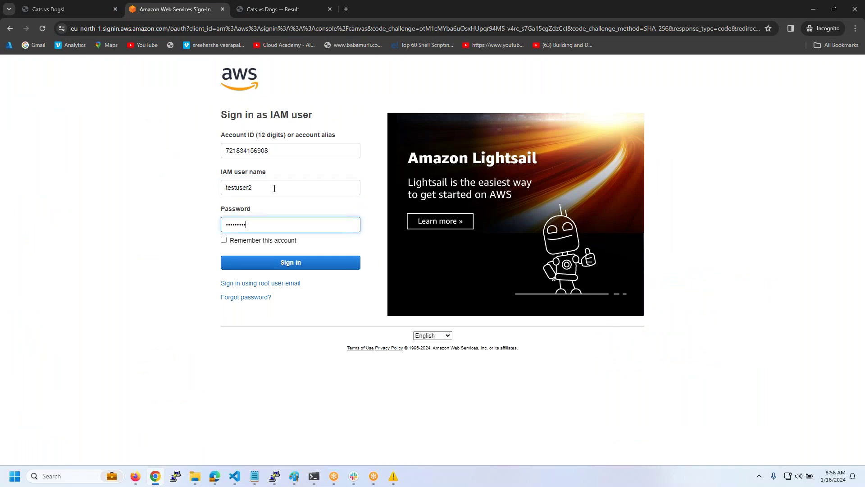
pyautogui.press('Return')
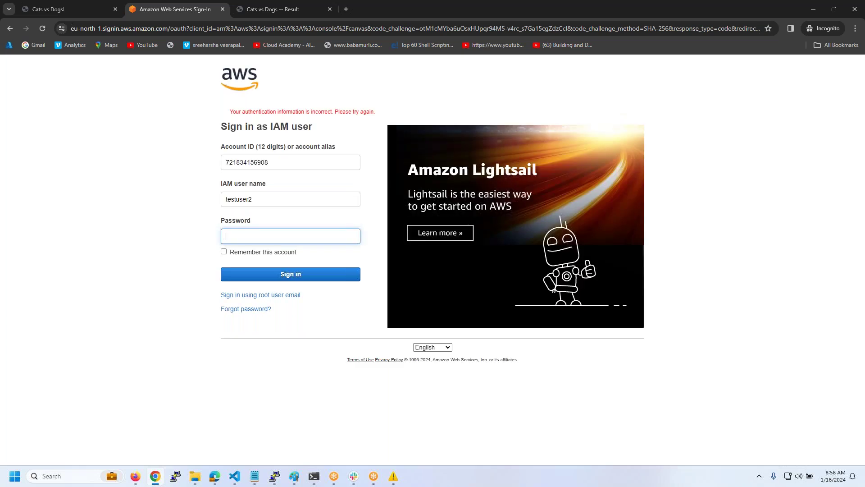
pyautogui.write('•••••••••••')
pyautogui.press('Return')
# - Copy the second test user's exact name from the IAM Users list and sign in with it
pyautogui.click(137, 477)
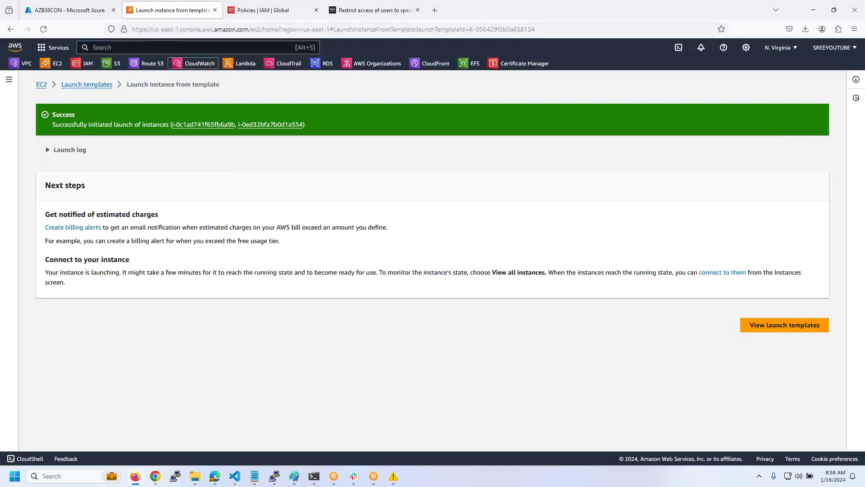
pyautogui.click(258, 13)
pyautogui.click(23, 207)
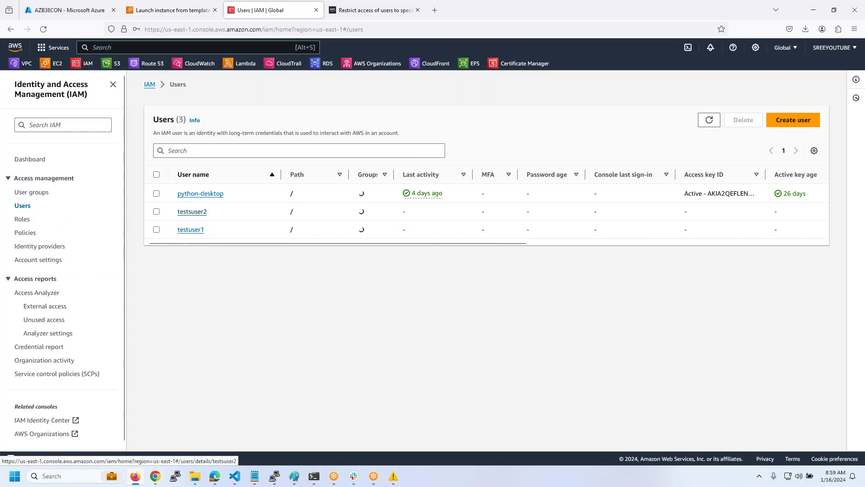
pyautogui.moveTo(223, 214); pyautogui.dragTo(175, 218)
pyautogui.hotkey('ctrl', 'c')
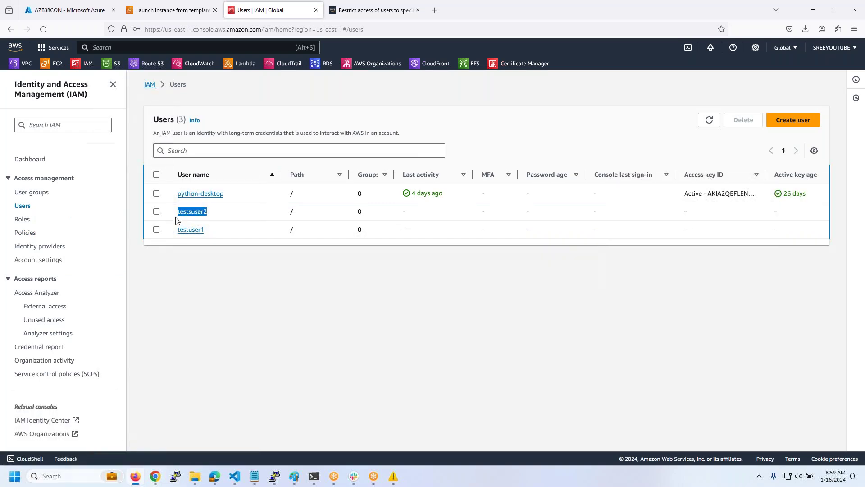
pyautogui.hotkey('alt', 'Tab')
pyautogui.doubleClick(276, 212)
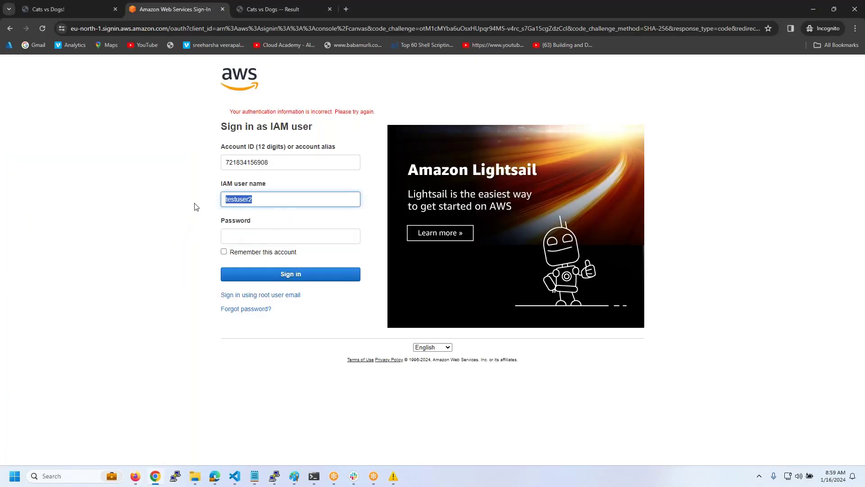
pyautogui.hotkey('ctrl', 'v')
pyautogui.click(247, 237)
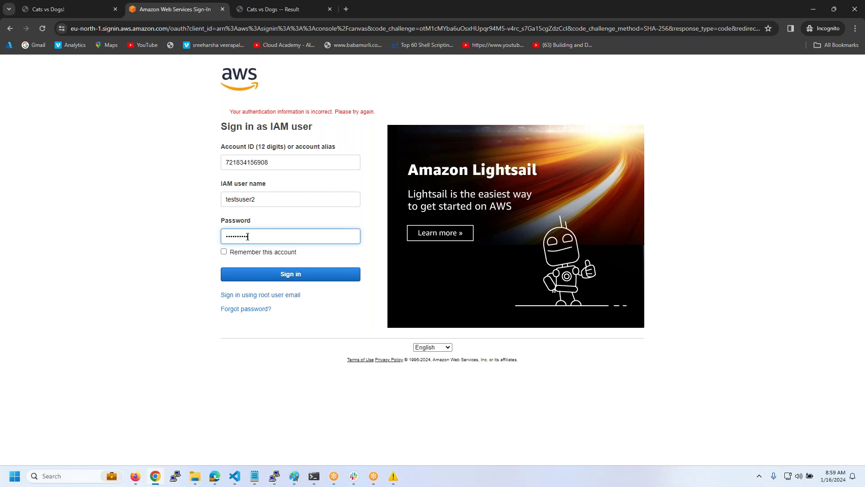
pyautogui.press('Return')
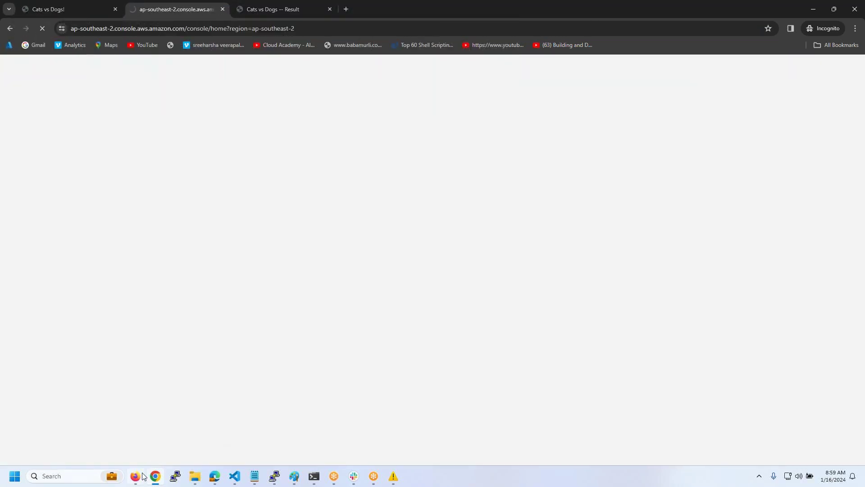
pyautogui.click(135, 476)
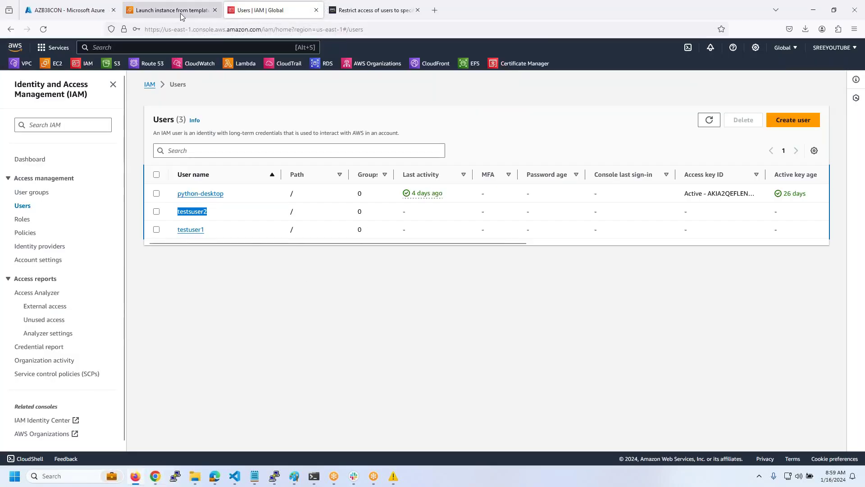
# - Rename the duplicate TestServer-01 instance to AWSB55-TestServer-02
pyautogui.click(180, 12)
pyautogui.click(41, 85)
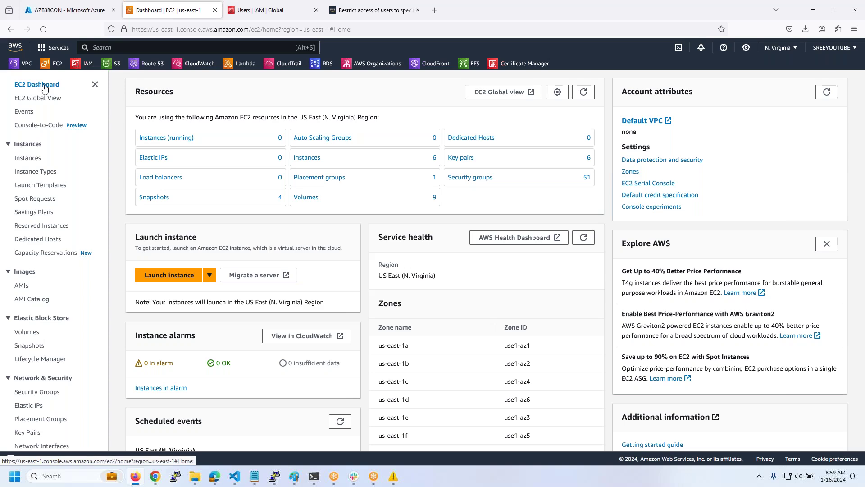
pyautogui.click(26, 161)
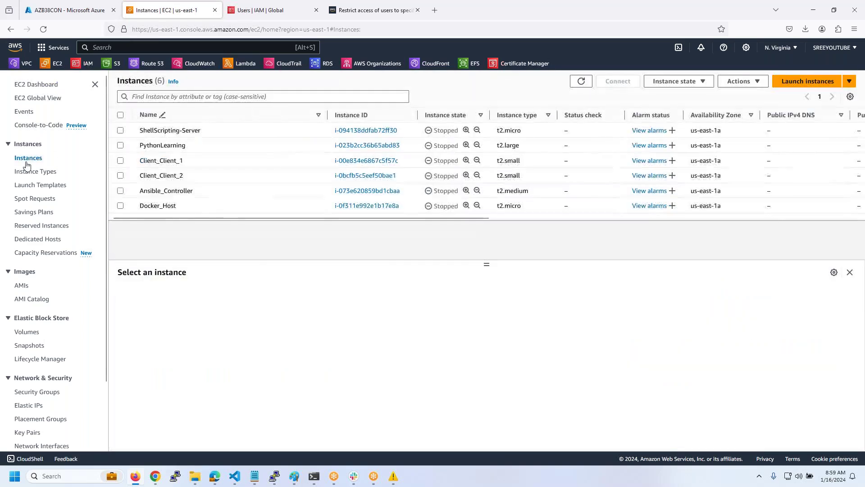
pyautogui.click(581, 81)
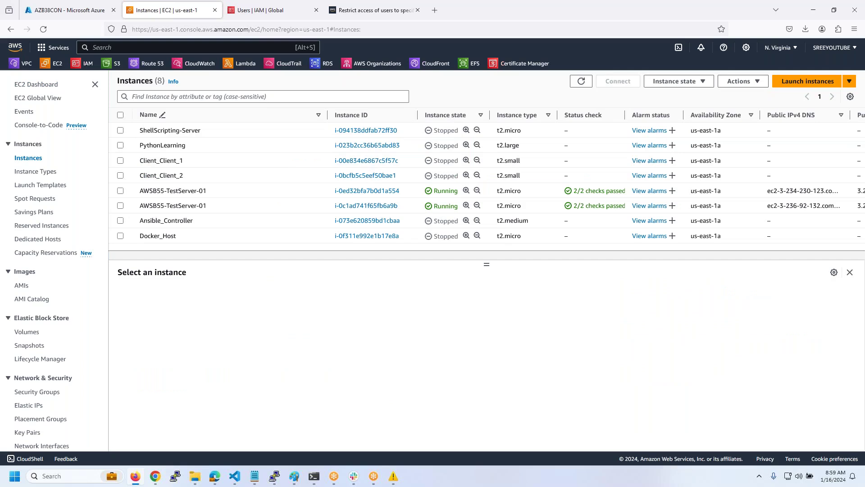
pyautogui.click(317, 207)
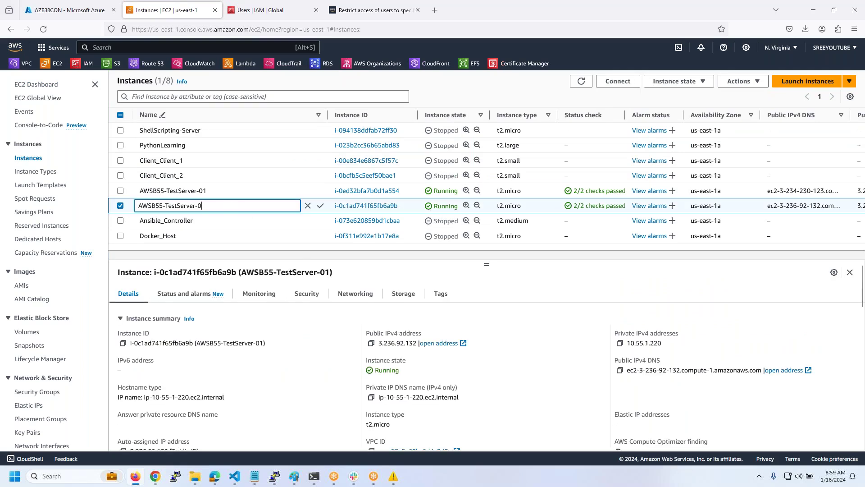
pyautogui.write('2')
pyautogui.click(321, 206)
# - Filter instances to Running and review the tags of both test servers
pyautogui.click(189, 97)
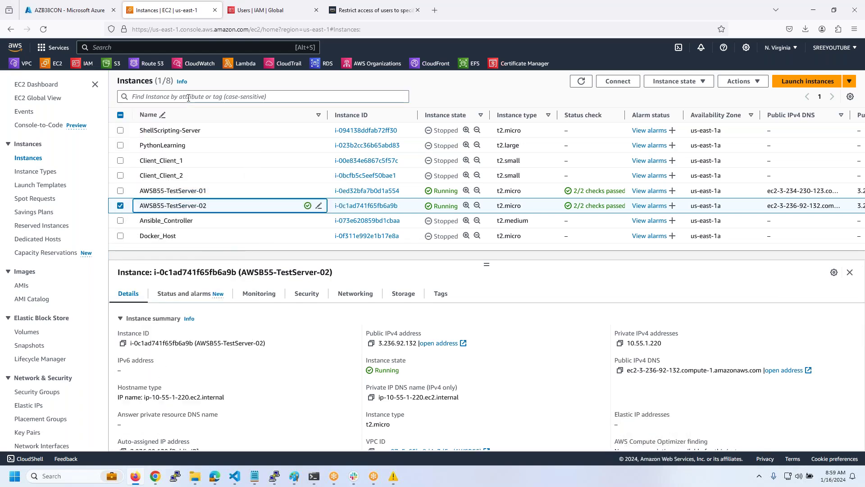
pyautogui.click(188, 97)
pyautogui.write('Running')
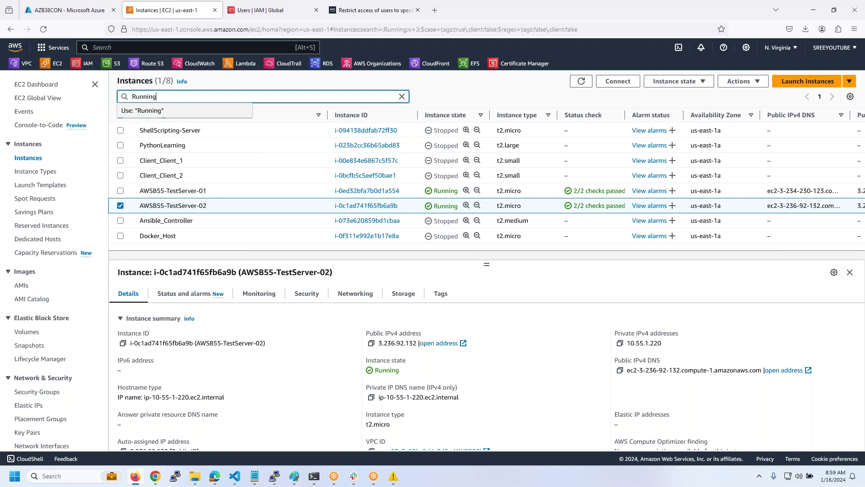
pyautogui.press('Return')
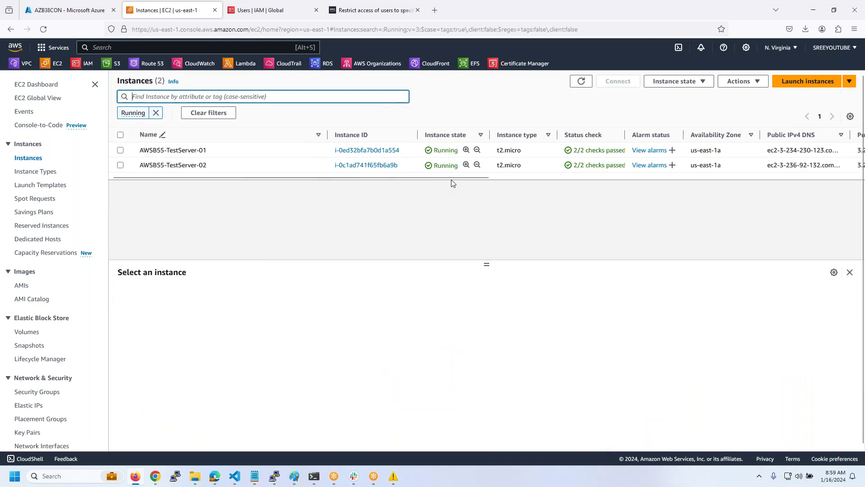
pyautogui.click(530, 153)
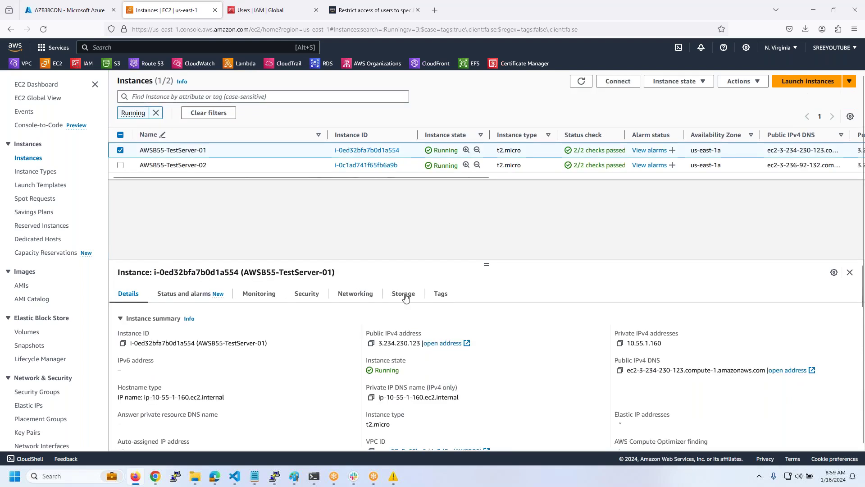
pyautogui.click(441, 295)
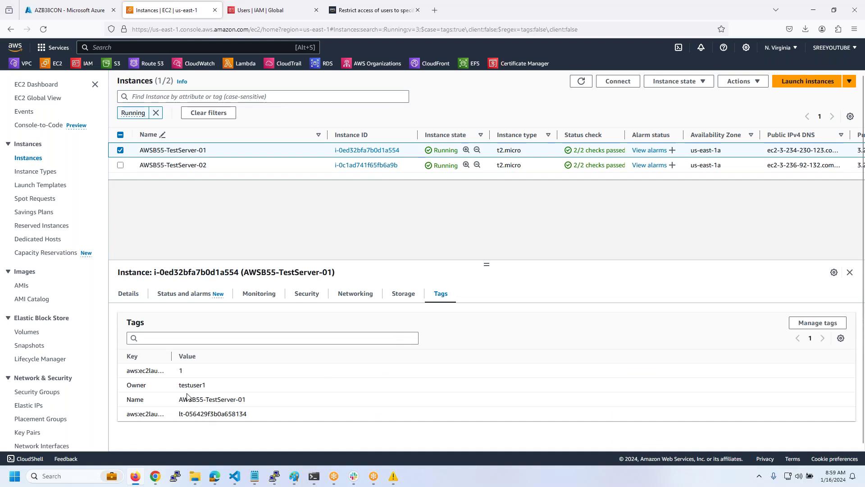
pyautogui.click(421, 170)
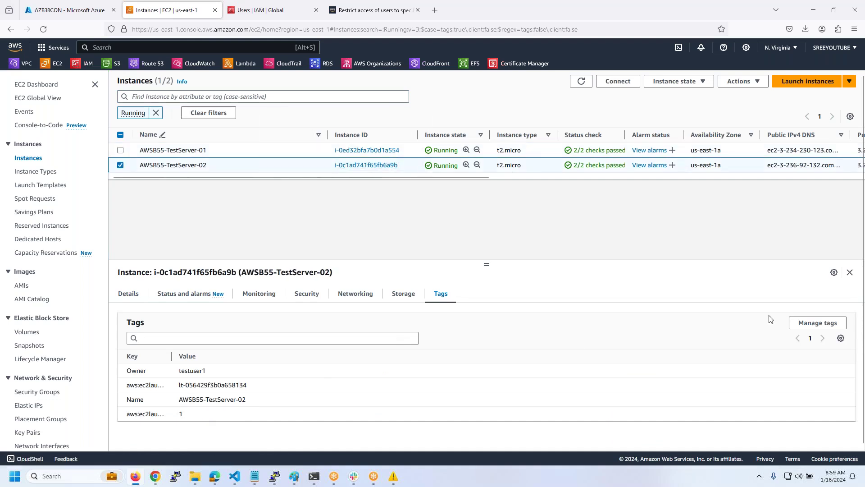
# - Change AWSB55-TestServer-02's Owner tag to testsuser2 and save
pyautogui.click(818, 322)
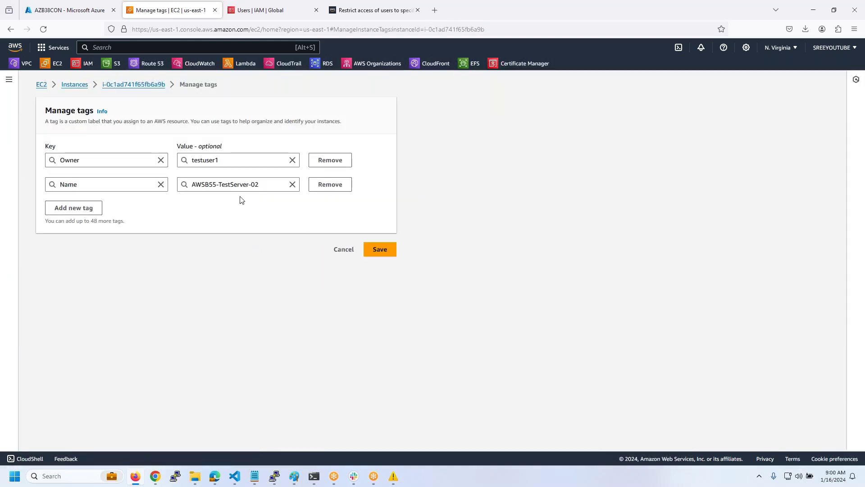
pyautogui.doubleClick(231, 160)
pyautogui.write('testsuser2')
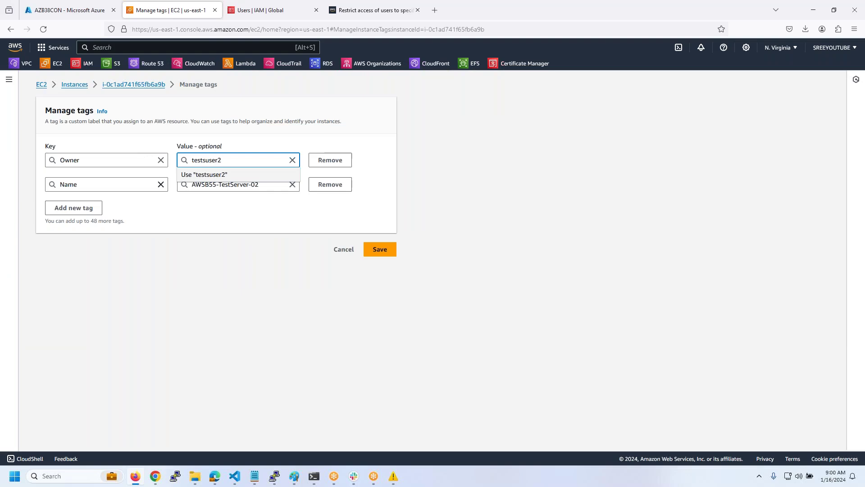
pyautogui.click(383, 249)
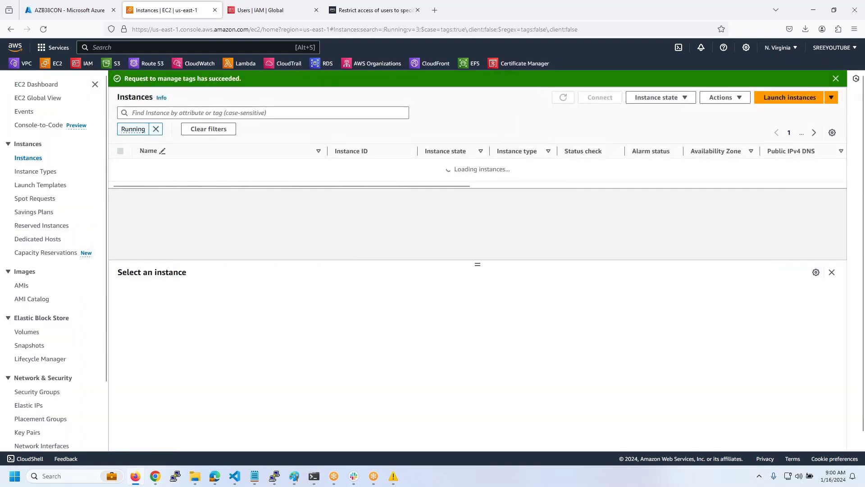
# - Paste testsuser2 as the Owner condition value in testuser2.json and save the file
pyautogui.moveTo(234, 481)
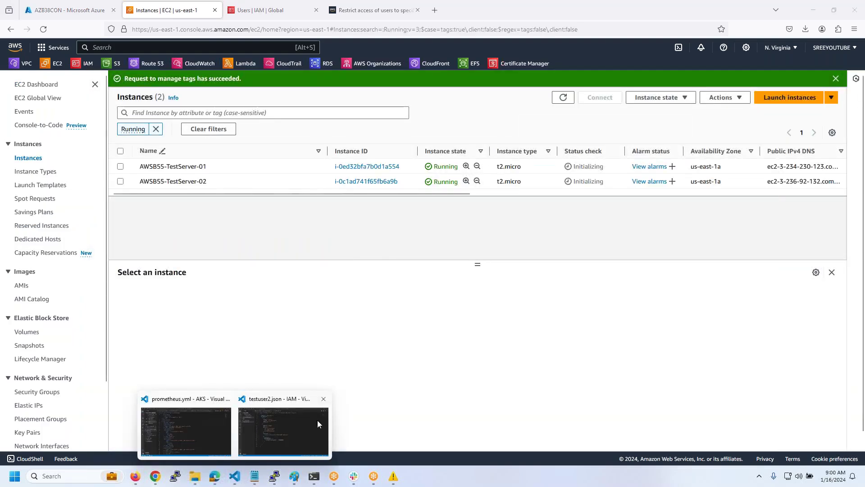
pyautogui.click(317, 420)
pyautogui.write('testsuser2')
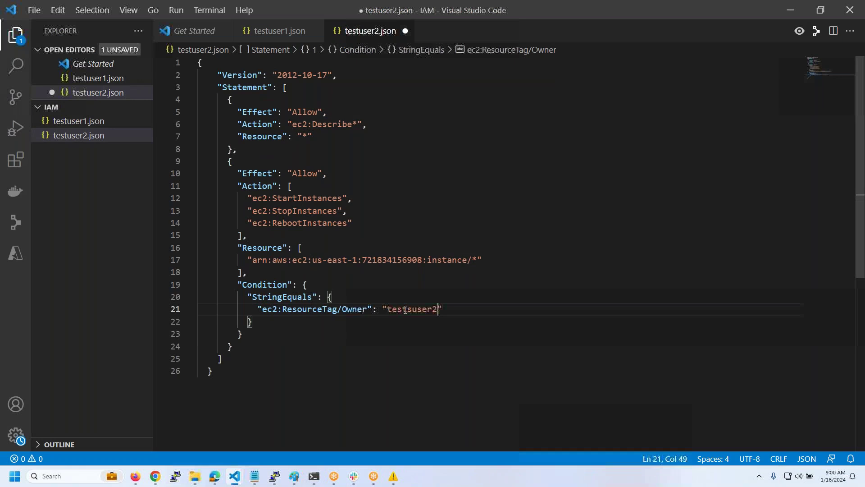
pyautogui.hotkey('ctrl', 's')
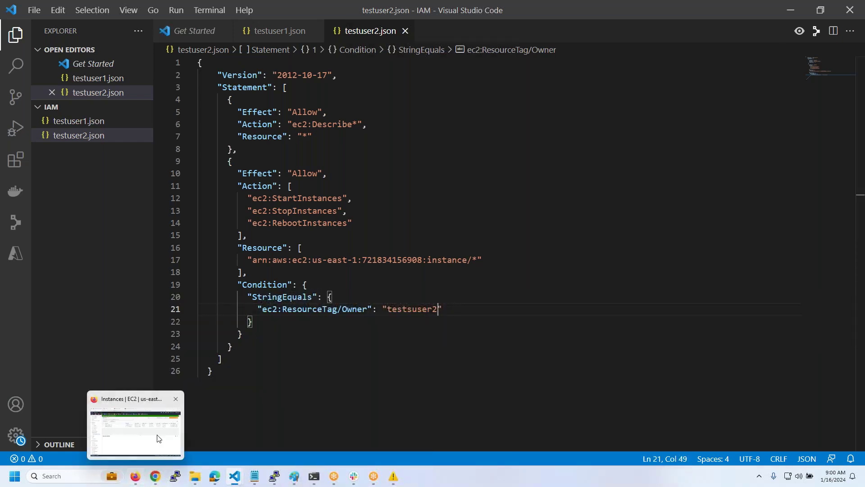
pyautogui.click(144, 481)
pyautogui.click(258, 13)
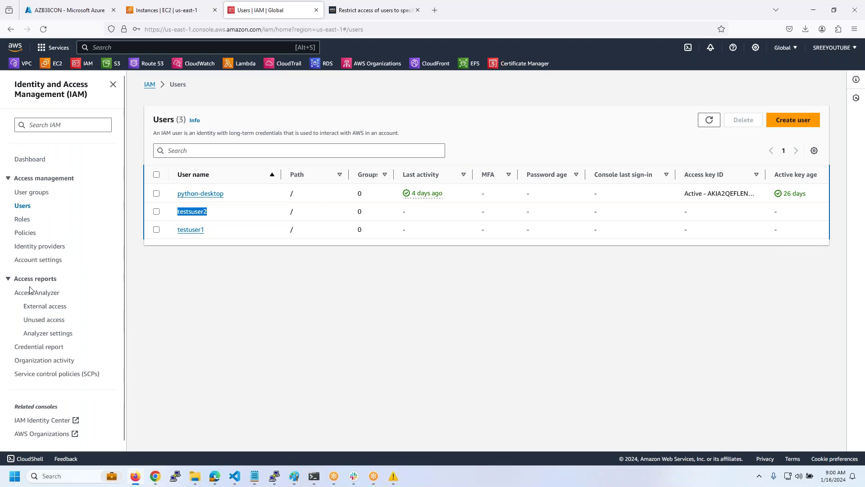
# - From the IAM Policies list, choose Create policy
pyautogui.click(27, 233)
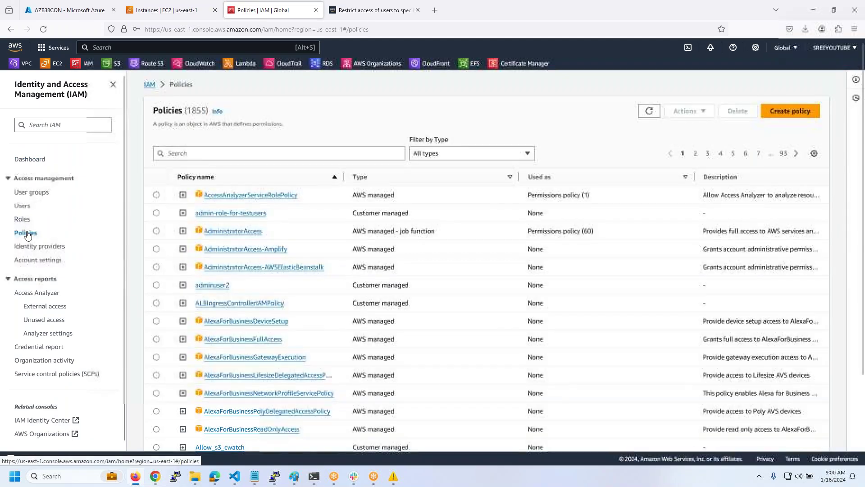
pyautogui.click(791, 111)
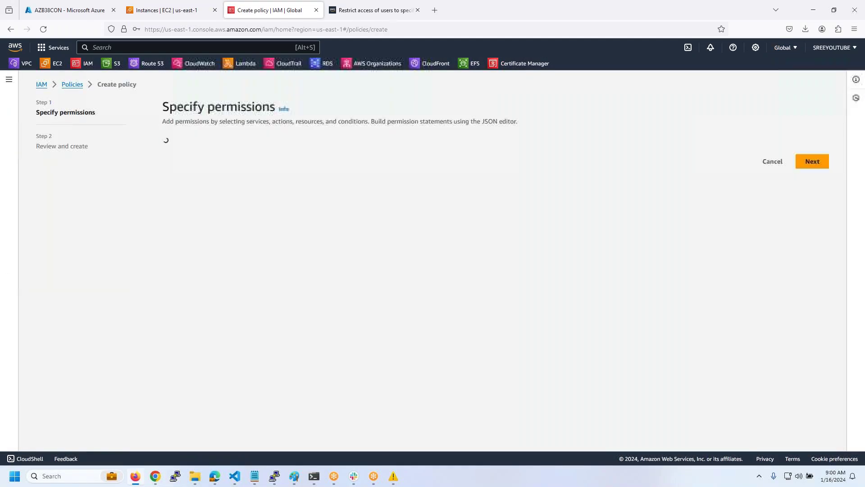
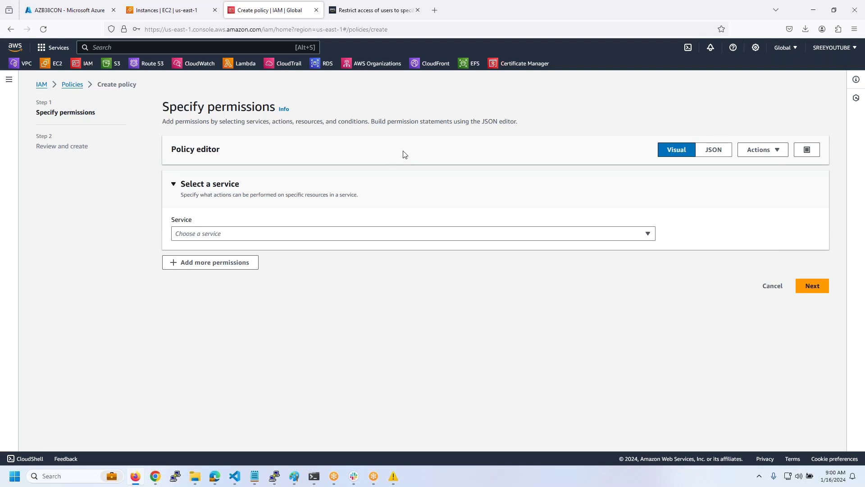
# - Replace the default policy JSON with the contents of testuser1.json copied from VS Code
pyautogui.click(717, 149)
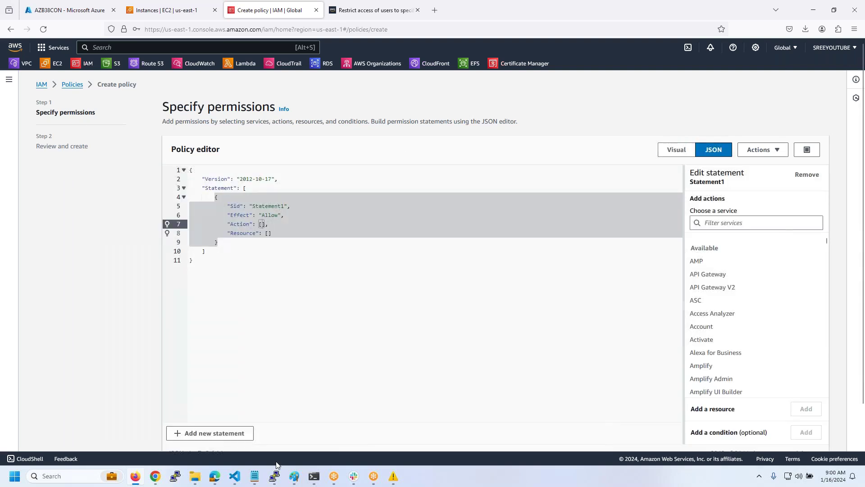
pyautogui.click(290, 437)
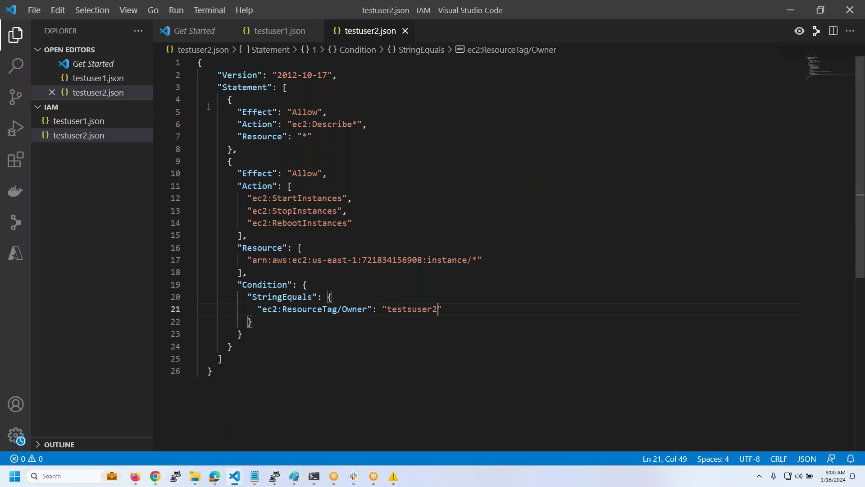
pyautogui.hotkey('ctrl', 'a')
pyautogui.click(529, 198)
pyautogui.hotkey('ctrl', 'a')
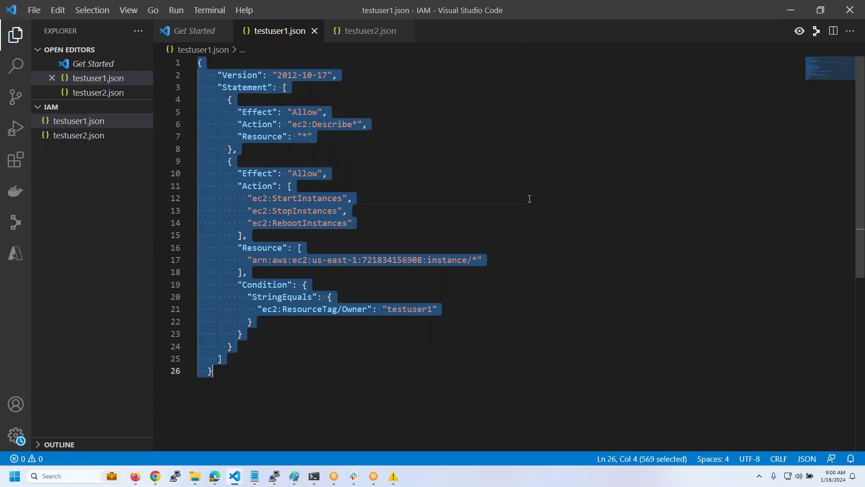
pyautogui.hotkey('ctrl', 'c')
pyautogui.hotkey('alt', 'Tab')
pyautogui.hotkey('ctrl', 'a')
pyautogui.hotkey('ctrl', 'v')
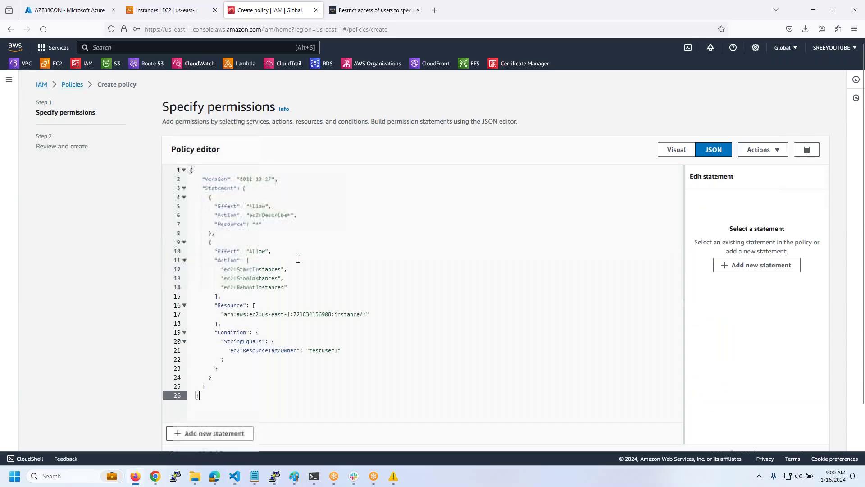
pyautogui.scroll(-2, 653, 226)
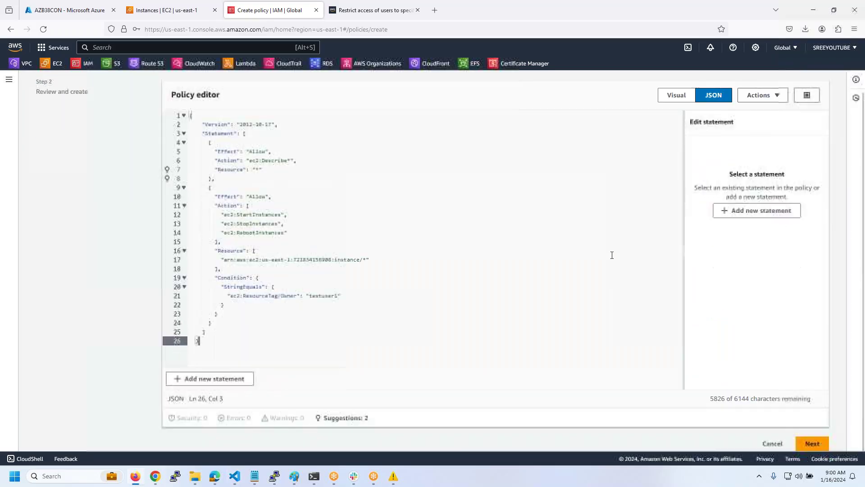
# - Name the policy awsb55-testuser1-policy and create it
pyautogui.click(813, 434)
pyautogui.click(235, 201)
pyautogui.scroll(-2, 234, 200)
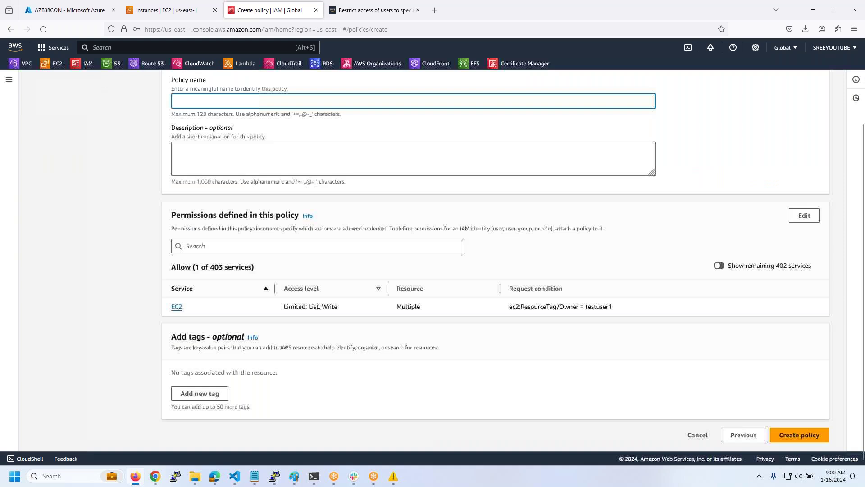
pyautogui.write('awsb55-testuser1-policy')
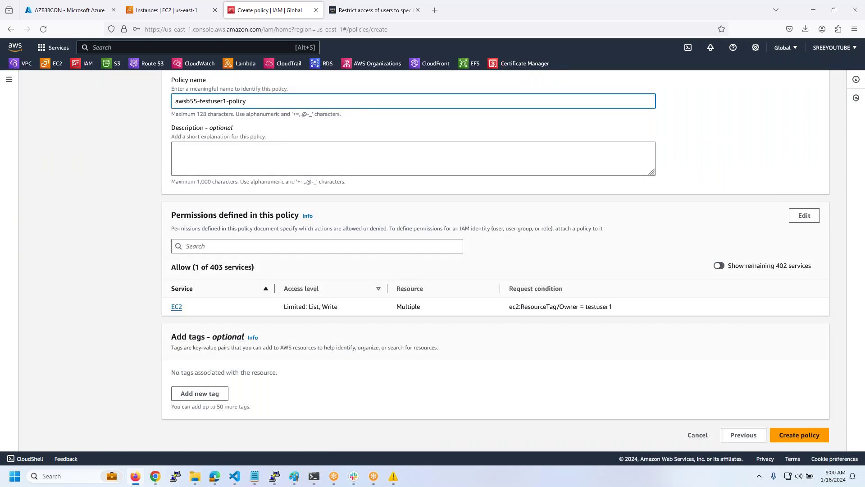
pyautogui.hotkey('ctrl', 'a')
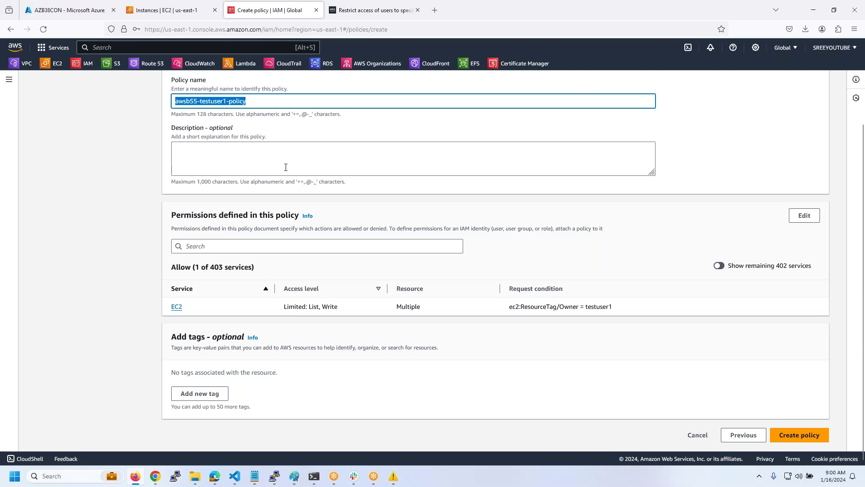
pyautogui.click(797, 433)
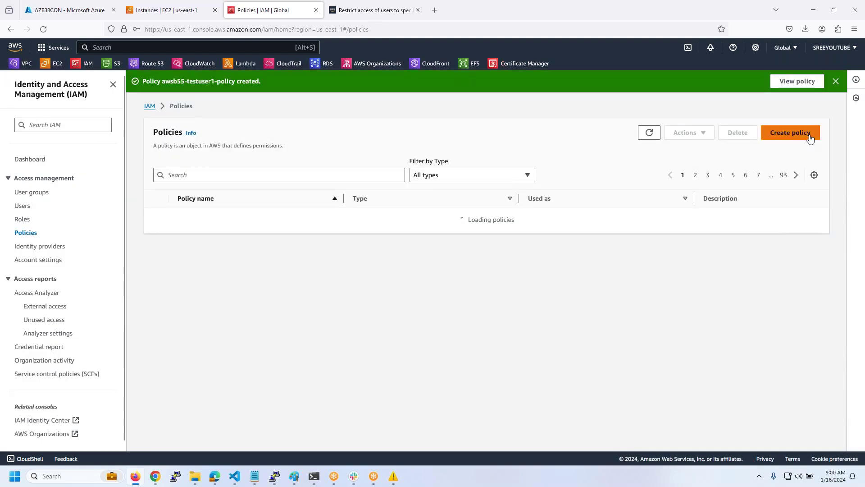
# - Start another JSON policy, keeping the copied policy name below the pasted testuser1 policy
pyautogui.click(810, 133)
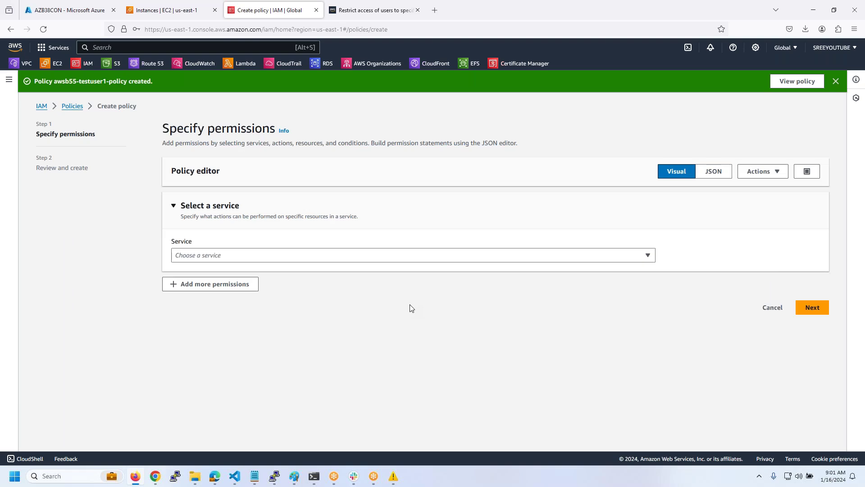
pyautogui.click(713, 170)
pyautogui.scroll(-5, 739, 315)
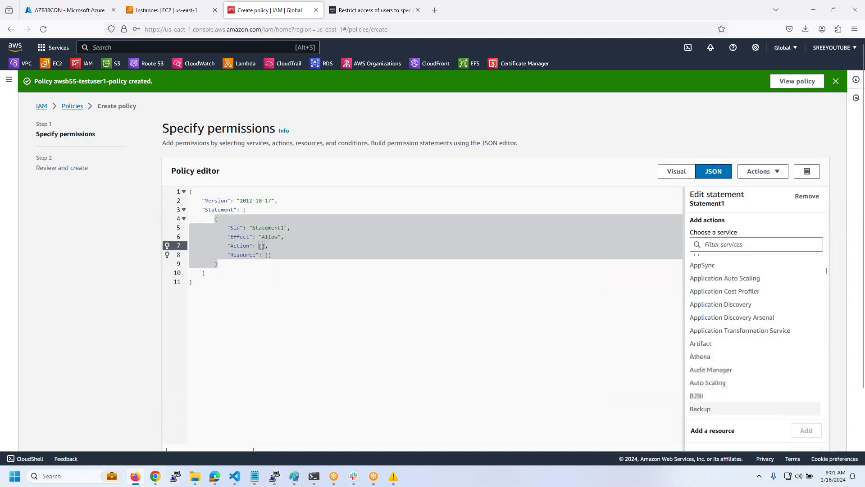
pyautogui.scroll(-3, 821, 442)
pyautogui.click(813, 434)
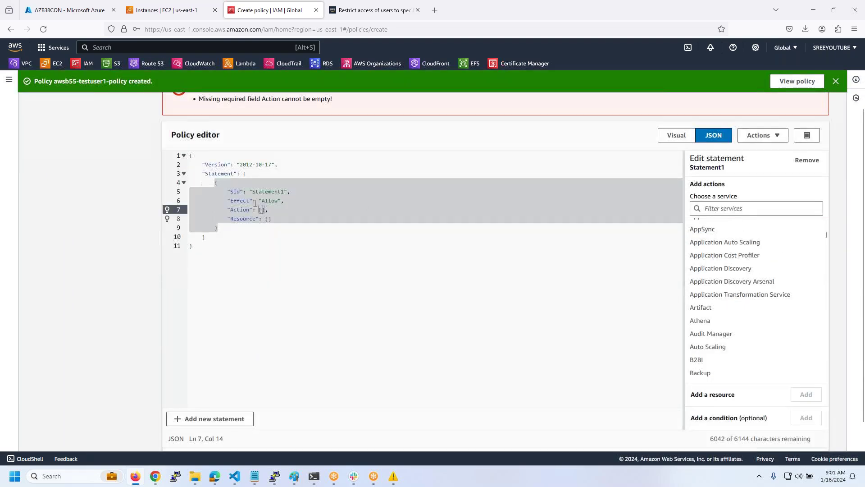
pyautogui.click(345, 302)
pyautogui.press('Return')
pyautogui.press('Return')
pyautogui.hotkey('ctrl', 'v')
pyautogui.hotkey('alt', 'Tab')
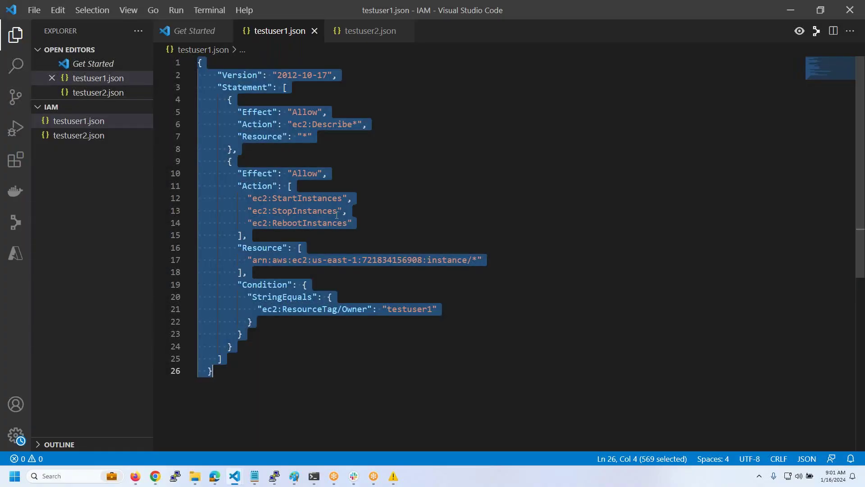
pyautogui.hotkey('alt', 'Tab')
pyautogui.moveTo(200, 248); pyautogui.dragTo(149, 141)
pyautogui.hotkey('ctrl', 'v')
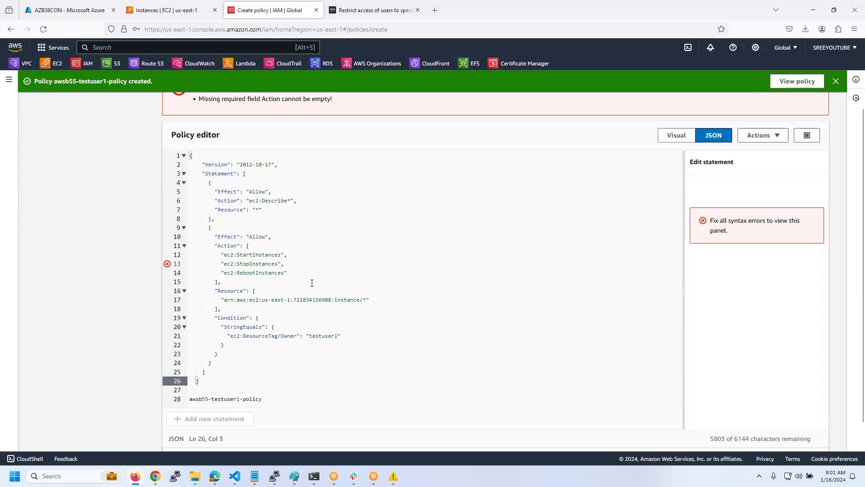
# - Replace the editor content with the testuser2.json policy and delete the leftover name line
pyautogui.hotkey('alt', 'Tab')
pyautogui.click(141, 139)
pyautogui.click(516, 190)
pyautogui.hotkey('ctrl', 'a')
pyautogui.hotkey('ctrl', 'c')
pyautogui.hotkey('alt', 'Tab')
pyautogui.moveTo(207, 382); pyautogui.dragTo(170, 118)
pyautogui.press('BackSpace')
pyautogui.hotkey('ctrl', 'v')
pyautogui.moveTo(270, 399); pyautogui.dragTo(189, 399)
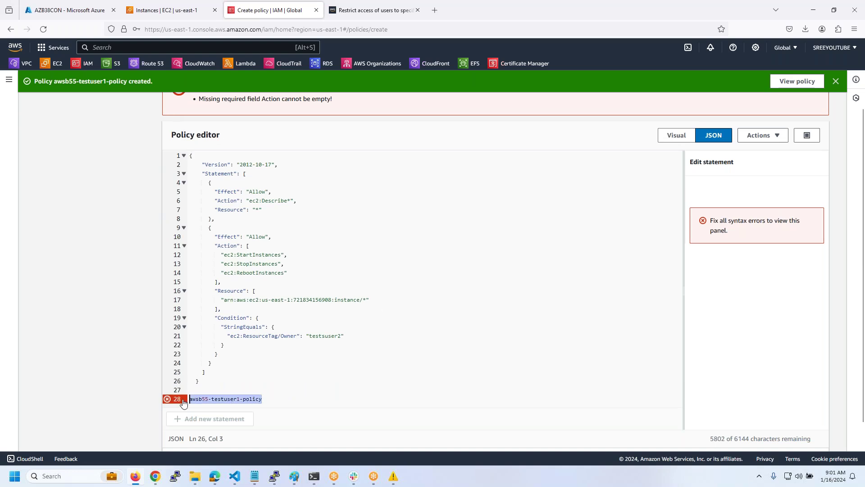
pyautogui.press('BackSpace')
pyautogui.press('BackSpace')
pyautogui.press('BackSpace')
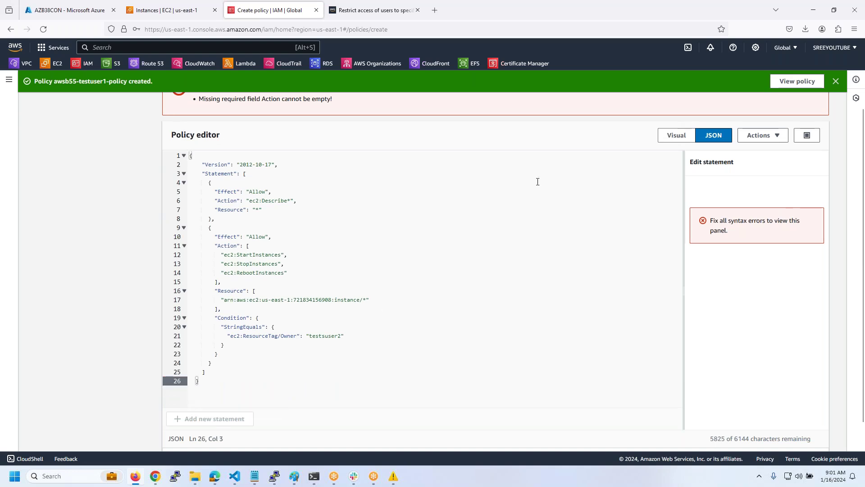
# - Name the policy awsb55-testuser2-policy and create it
pyautogui.click(812, 437)
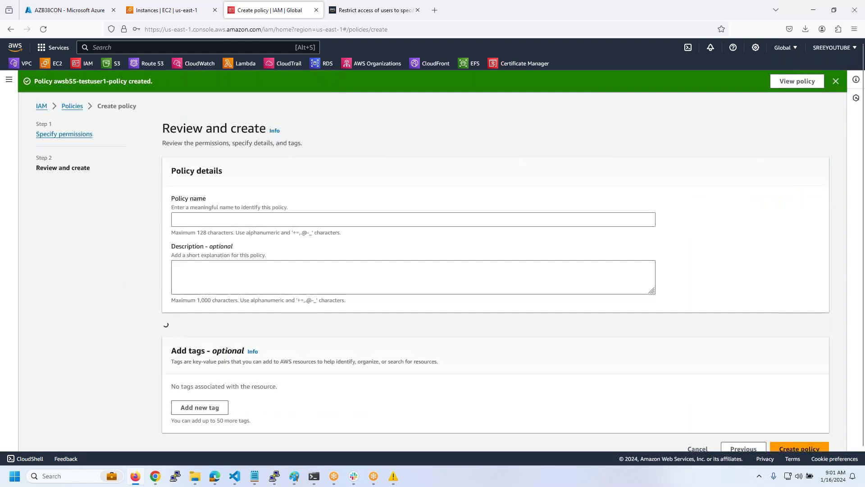
pyautogui.scroll(3, 289, 207)
pyautogui.click(214, 220)
pyautogui.hotkey('ctrl', 'v')
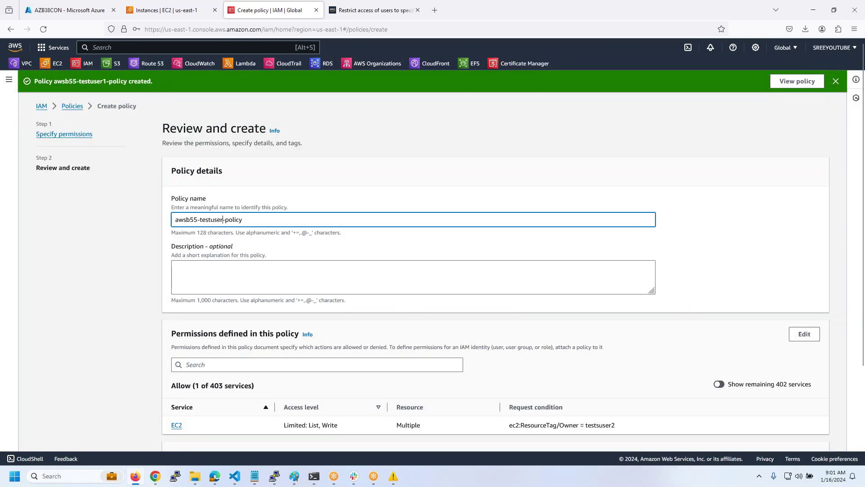
pyautogui.scroll(-3, 280, 193)
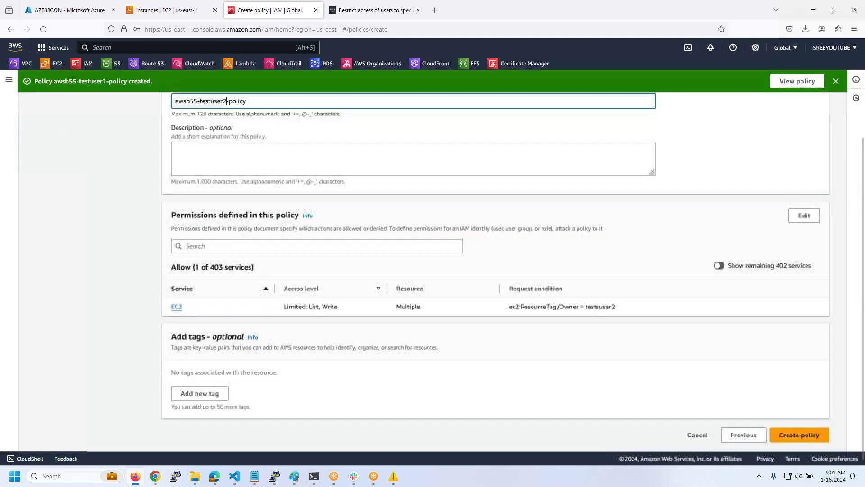
pyautogui.click(799, 434)
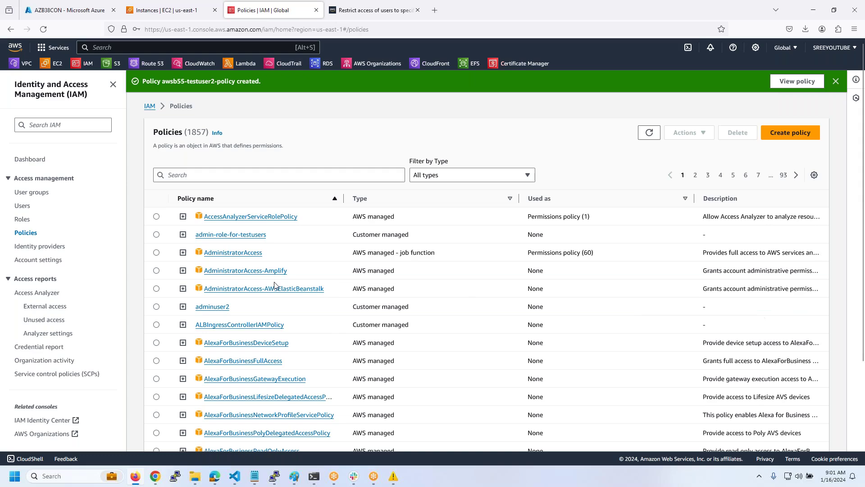
# - Filter the policy list by awsb55, then begin adding permissions to user testuser1
pyautogui.click(244, 177)
pyautogui.write('awsb55')
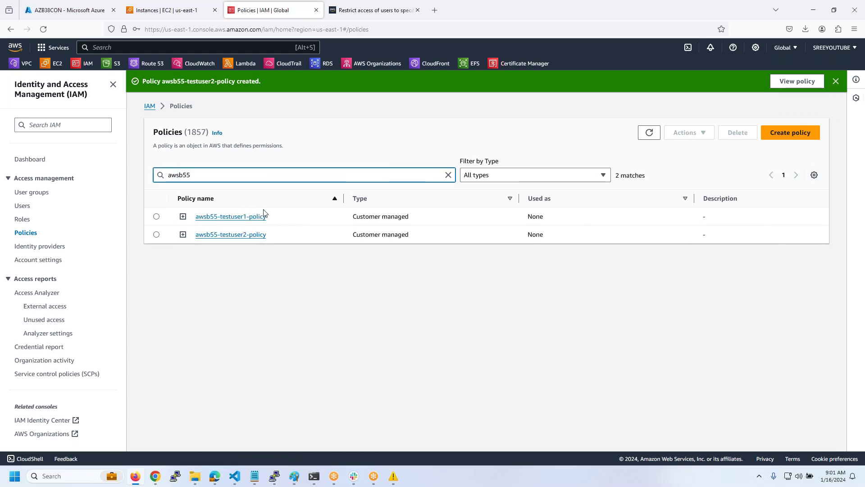
pyautogui.click(23, 206)
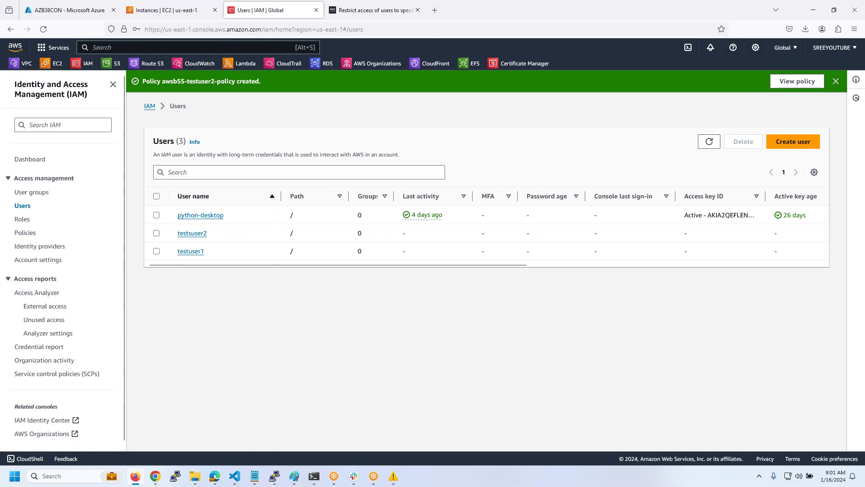
pyautogui.click(190, 251)
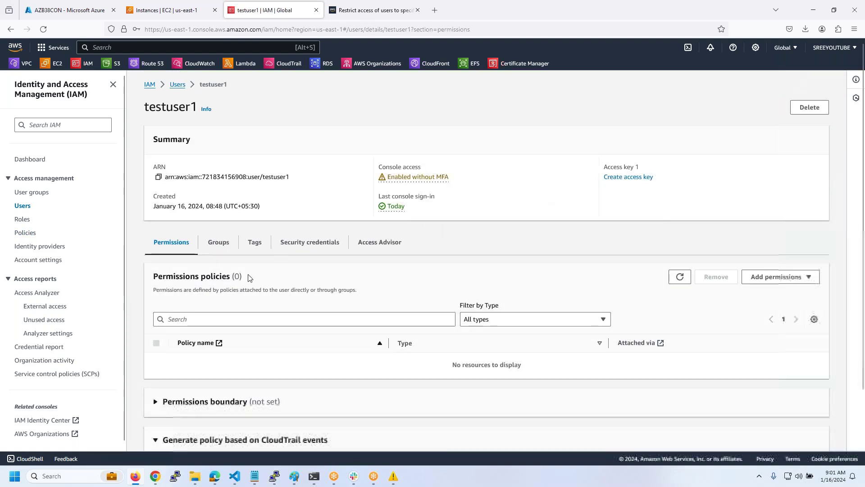
pyautogui.scroll(-3, 250, 298)
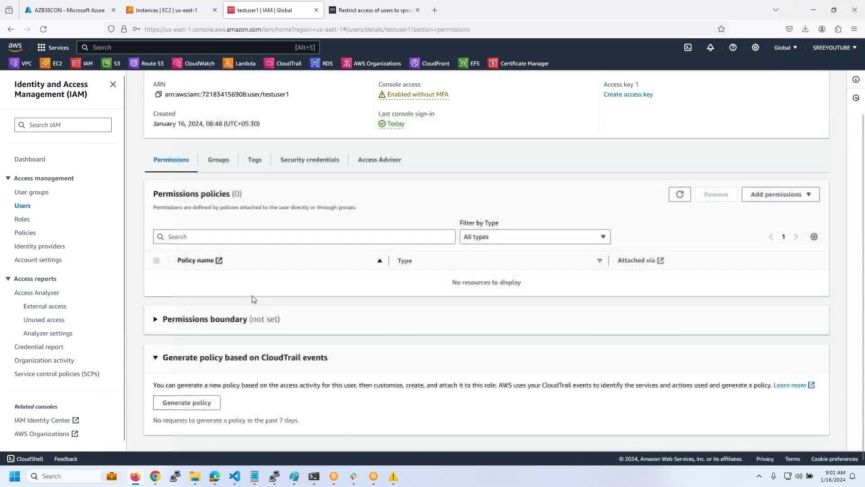
pyautogui.click(762, 198)
pyautogui.click(766, 210)
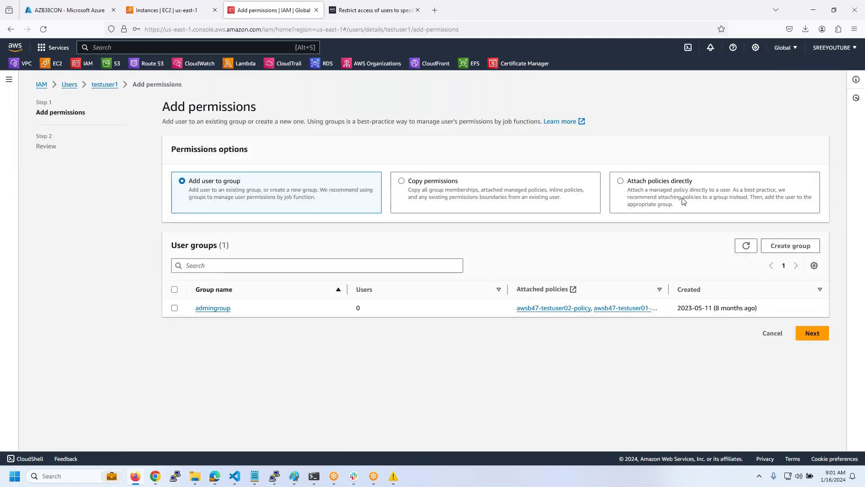
# - Attach awsb55-testuser1-policy directly to testuser1 and return to the Users list
pyautogui.click(625, 185)
pyautogui.click(295, 276)
pyautogui.write('awsb55')
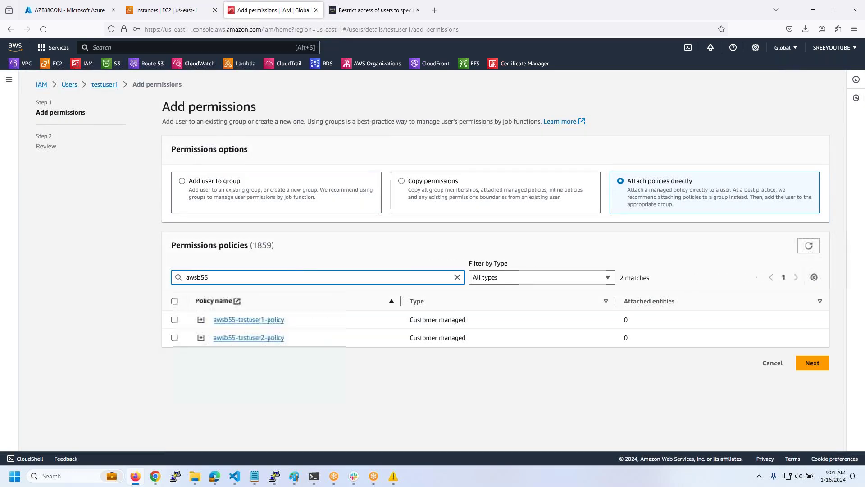
pyautogui.click(173, 319)
pyautogui.click(813, 363)
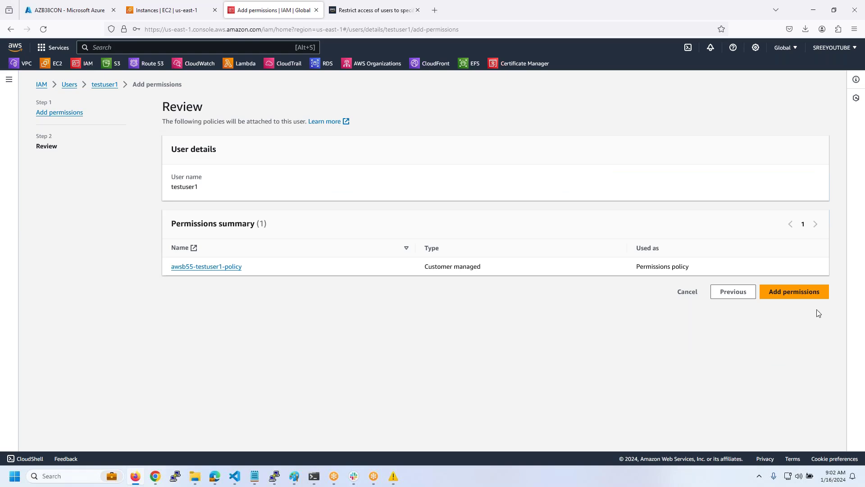
pyautogui.click(793, 292)
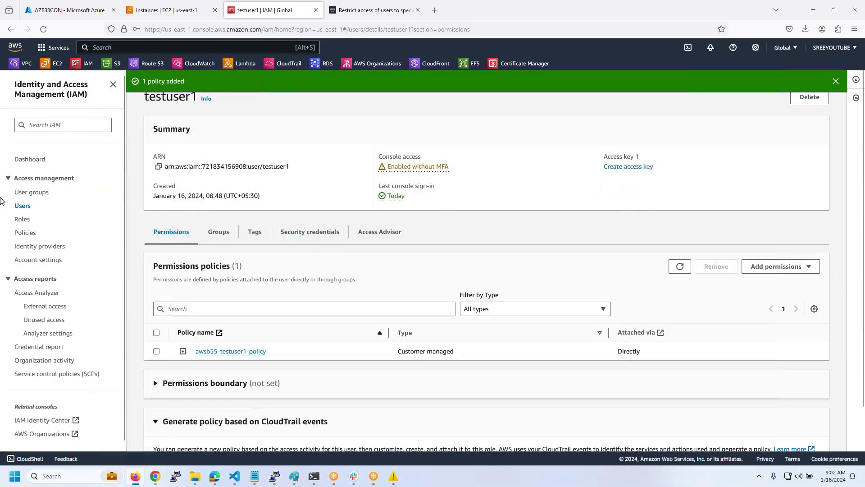
pyautogui.click(24, 208)
# - Open user testsuser2 and directly attach awsb55-testuser2-policy, found by searching awsb55
pyautogui.click(196, 233)
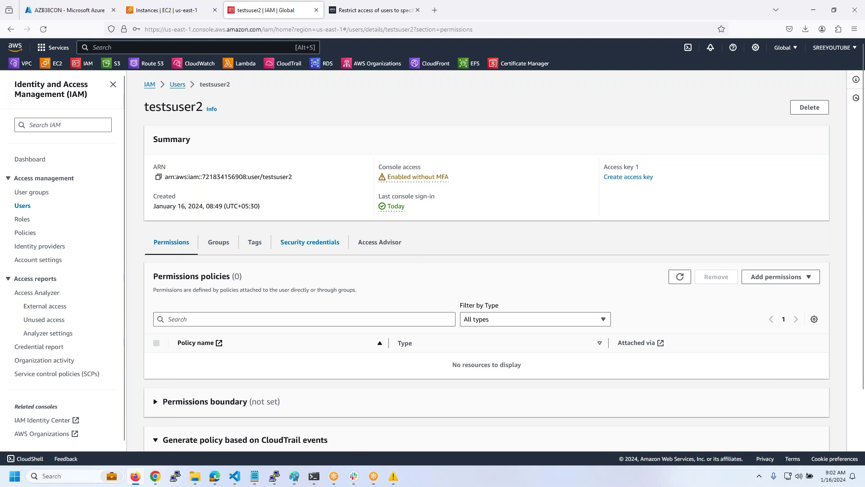
pyautogui.click(758, 273)
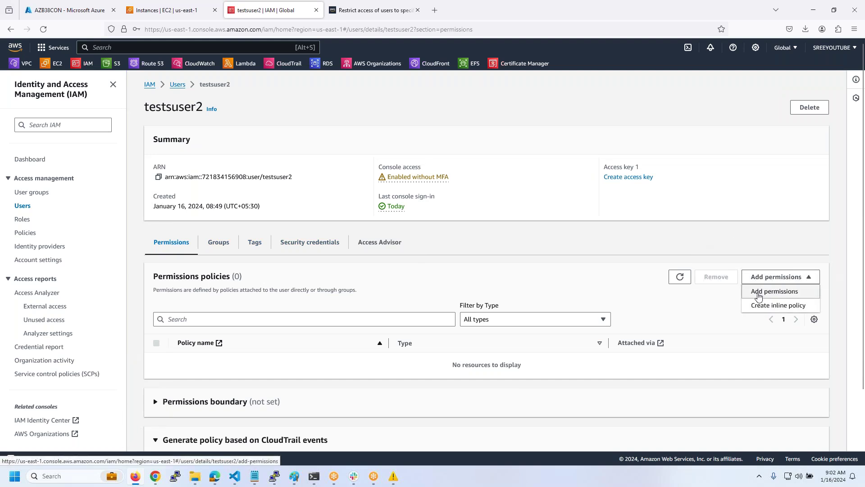
pyautogui.click(759, 292)
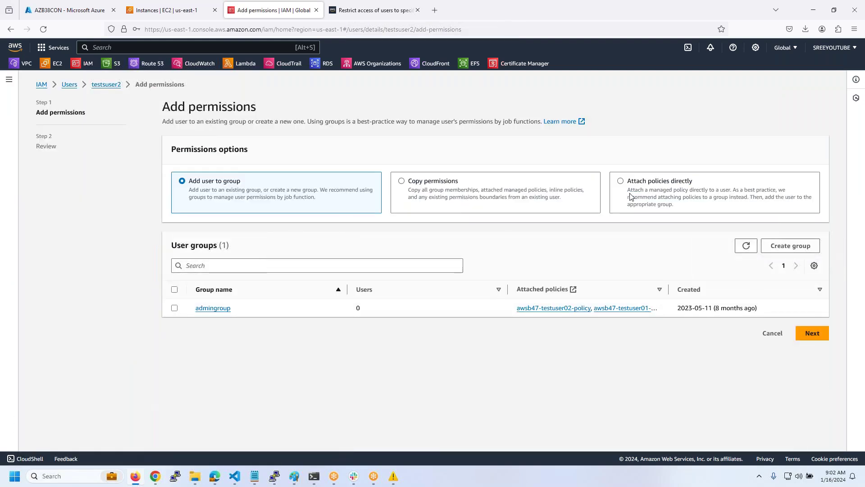
pyautogui.click(620, 183)
pyautogui.click(313, 277)
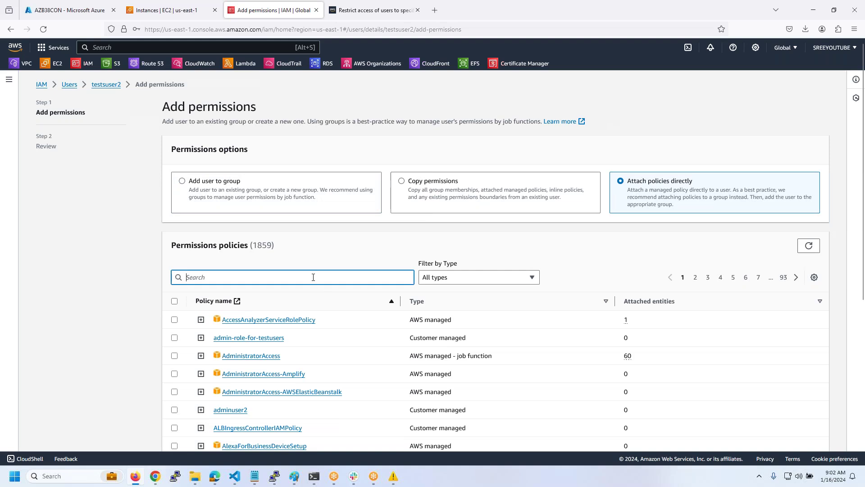
pyautogui.write('awsb55')
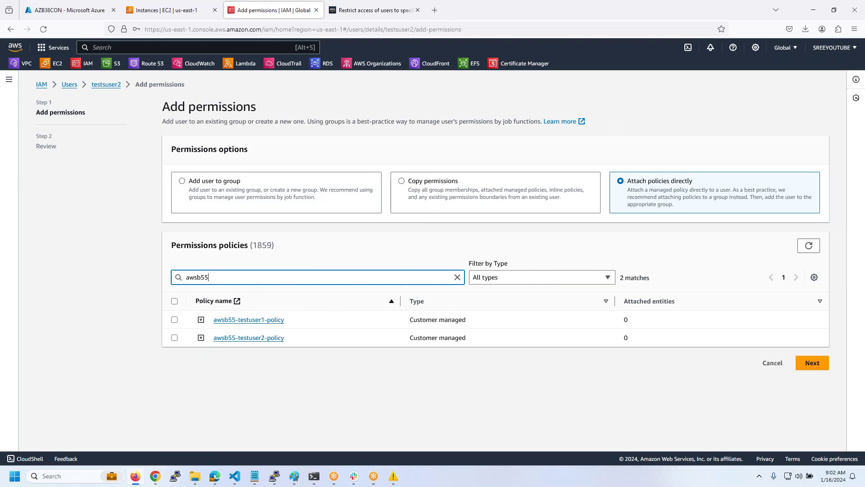
pyautogui.click(174, 338)
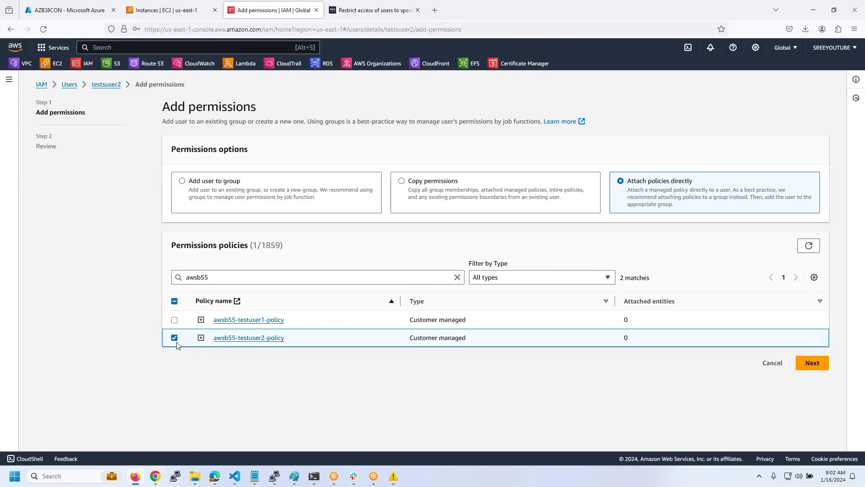
pyautogui.click(811, 364)
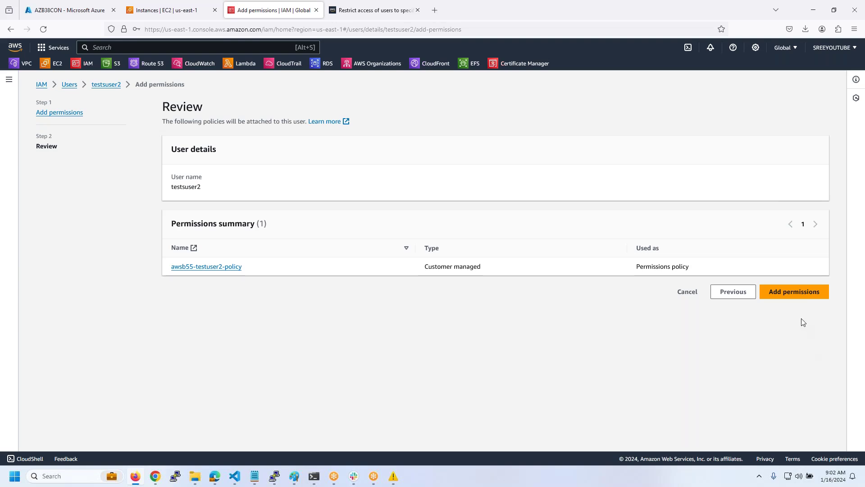
pyautogui.click(797, 293)
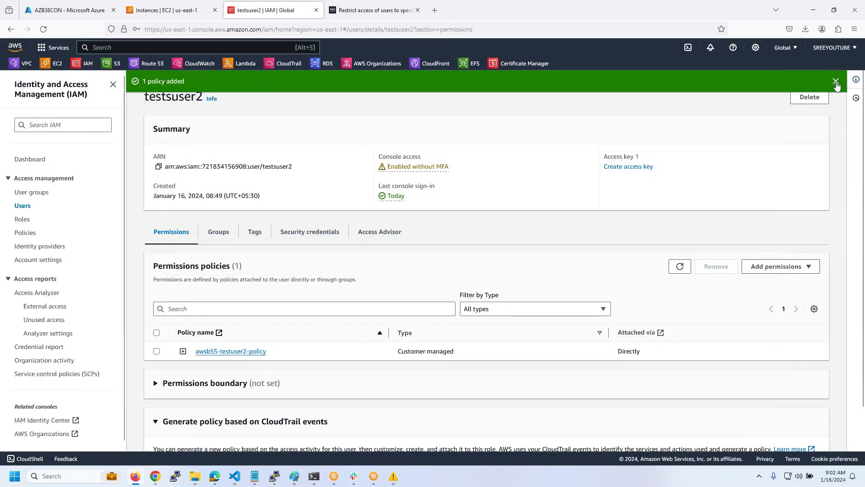
pyautogui.scroll(-2, 583, 302)
pyautogui.scroll(2, 554, 338)
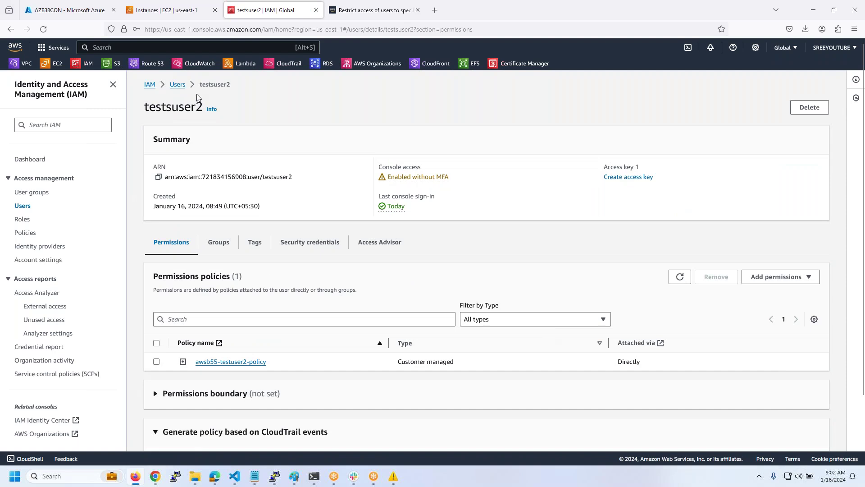
# - Refresh the IAM Users list, then reload the EC2 Dashboard in the Edge window
pyautogui.click(178, 84)
pyautogui.click(708, 119)
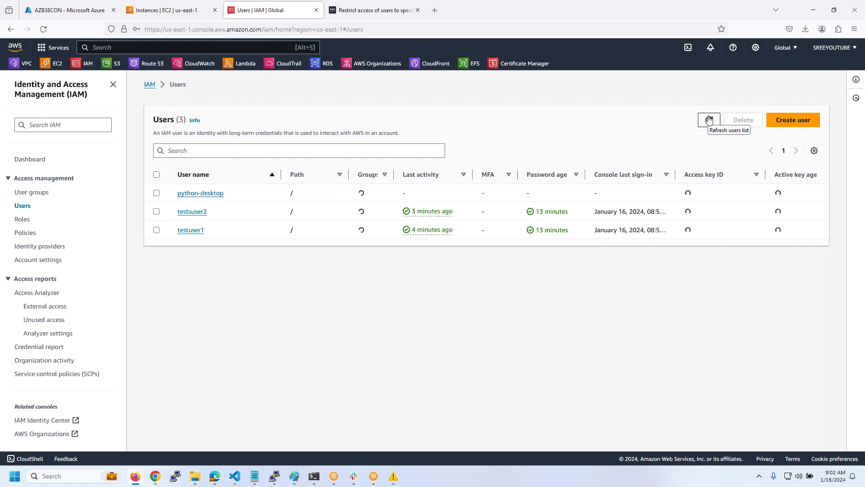
pyautogui.click(709, 119)
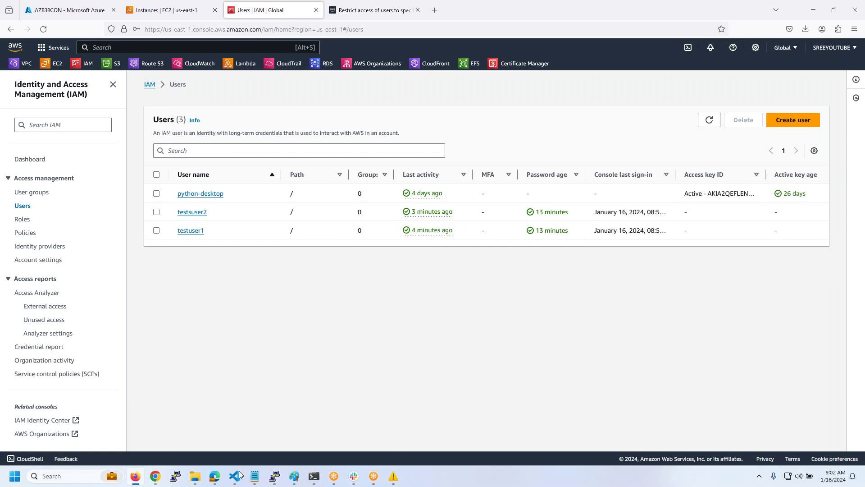
pyautogui.moveTo(215, 479)
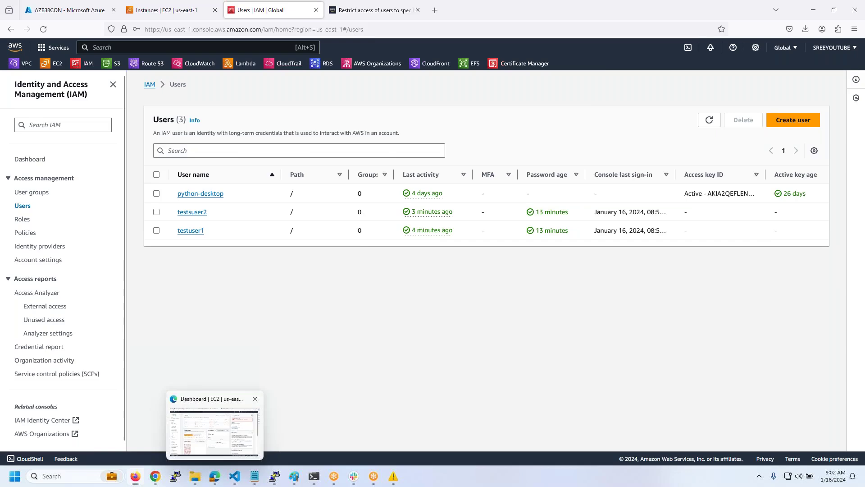
pyautogui.click(189, 426)
pyautogui.click(34, 25)
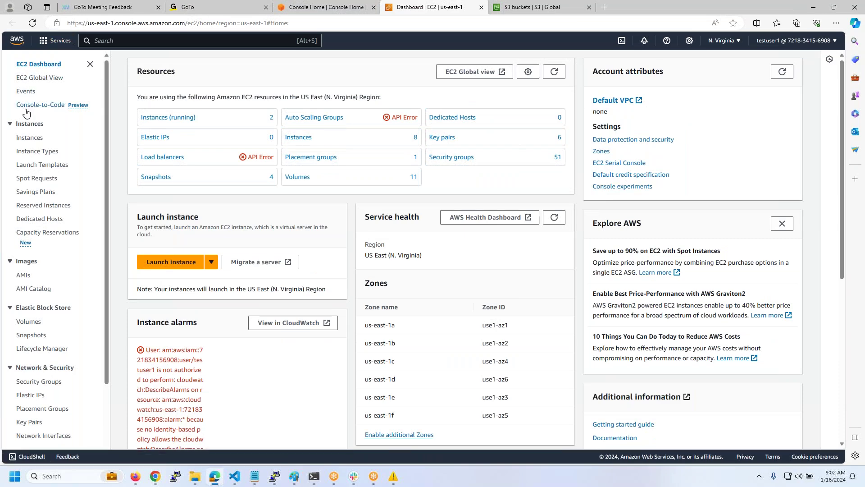
# - Open the EC2 Instances list and review the ec2:Describe* statement in testuser2.json
pyautogui.click(29, 137)
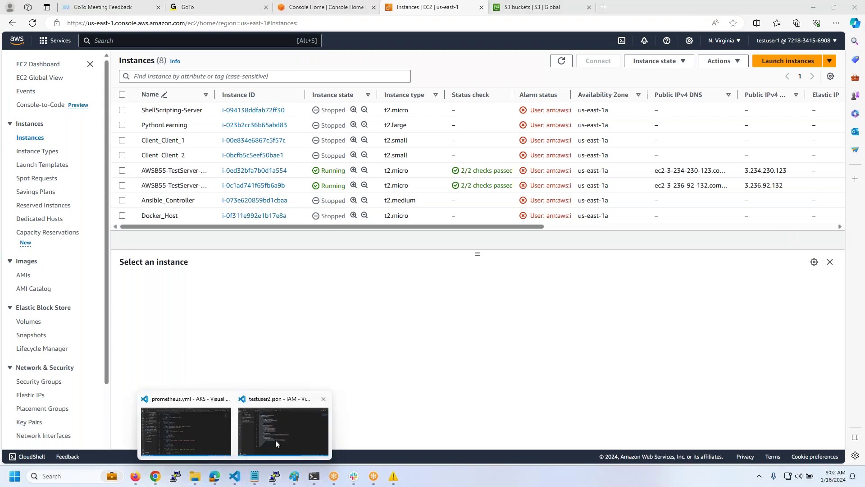
pyautogui.click(275, 440)
pyautogui.click(253, 146)
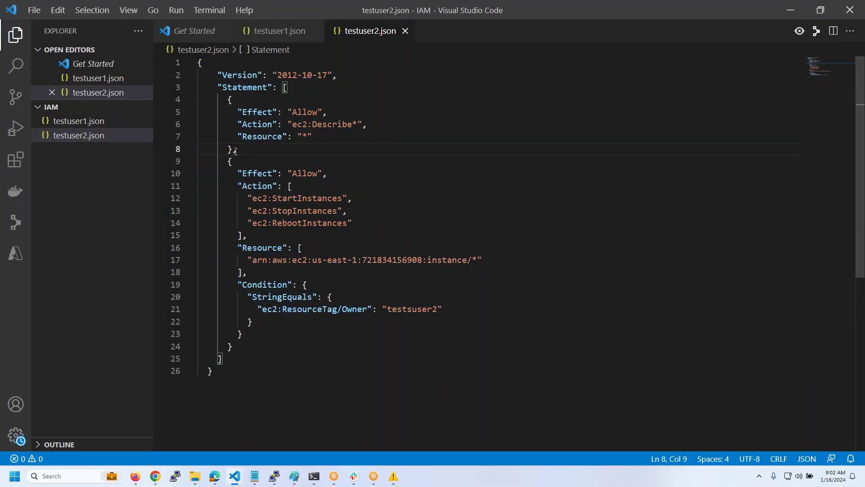
pyautogui.moveTo(237, 150); pyautogui.dragTo(168, 99)
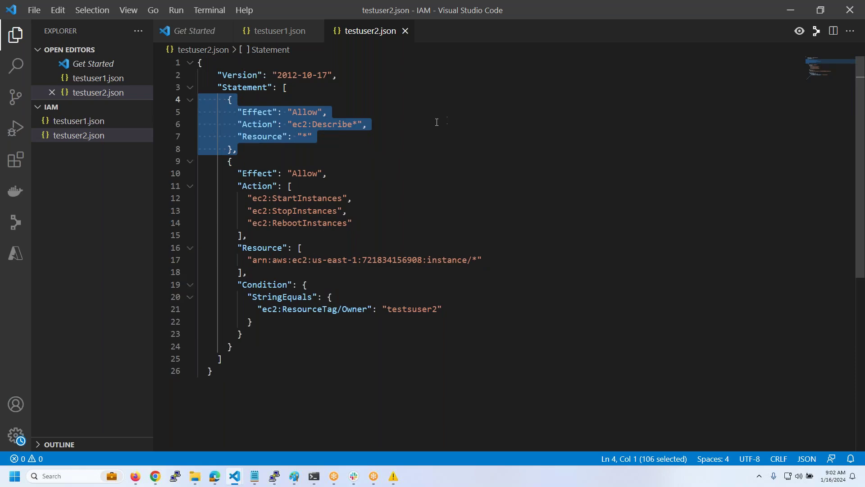
pyautogui.click(356, 137)
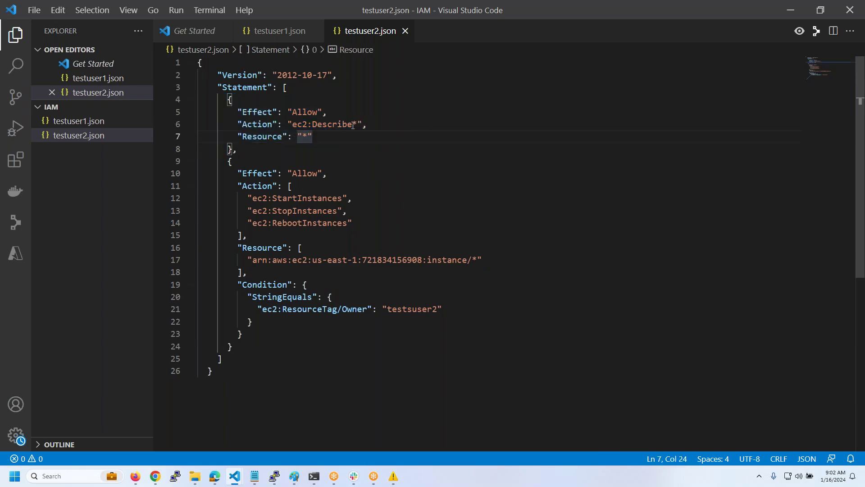
pyautogui.hotkey('alt', 'Tab')
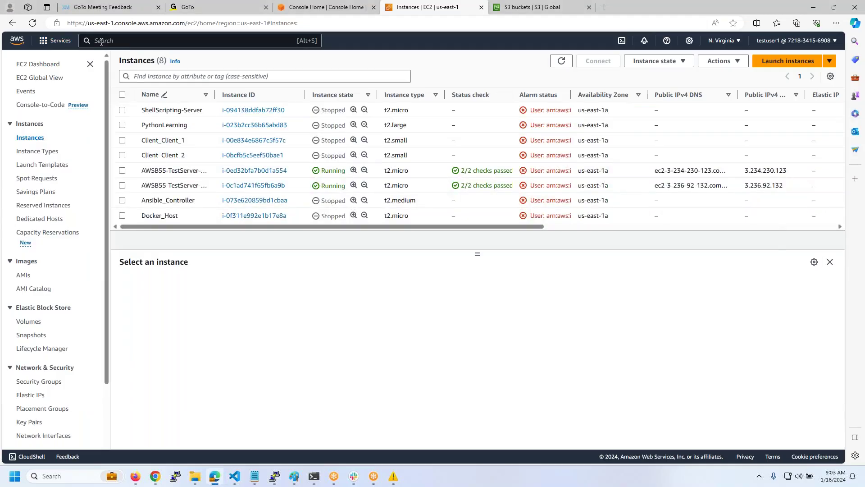
# - Open the VPC console in a new tab, view Your VPCs, then close that tab
pyautogui.click(101, 41)
pyautogui.write('vpc')
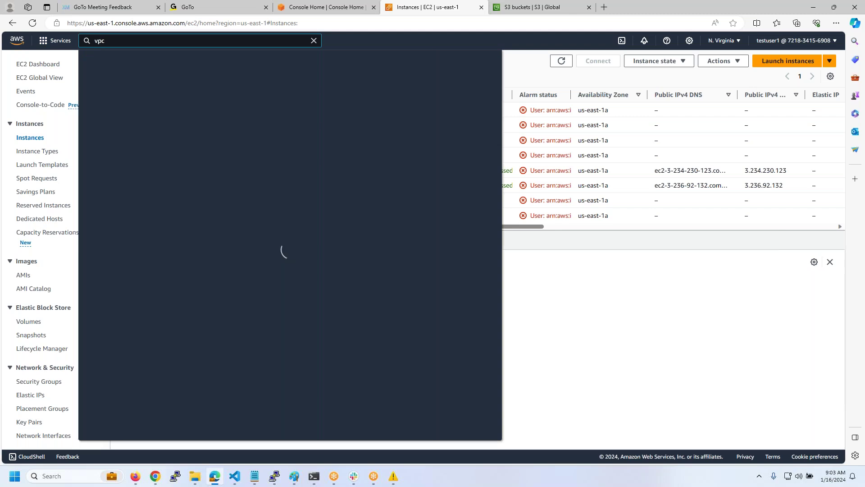
pyautogui.rightClick(227, 109)
pyautogui.click(265, 116)
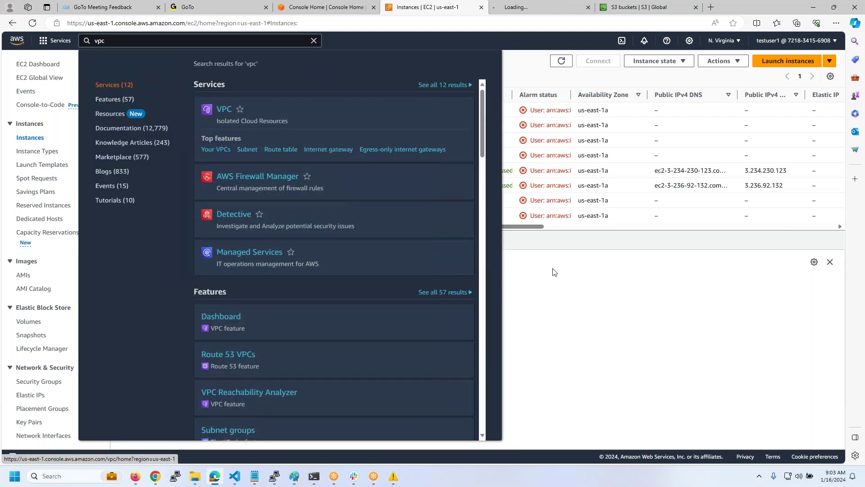
pyautogui.click(554, 271)
pyautogui.click(569, 8)
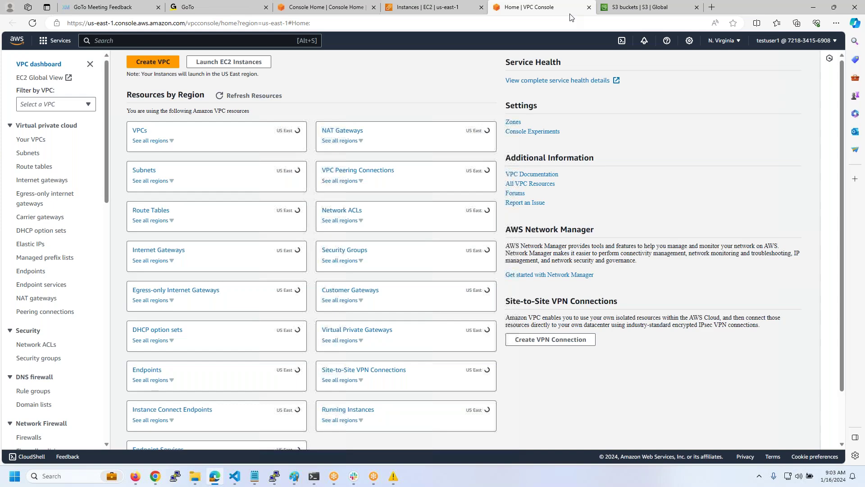
pyautogui.click(40, 144)
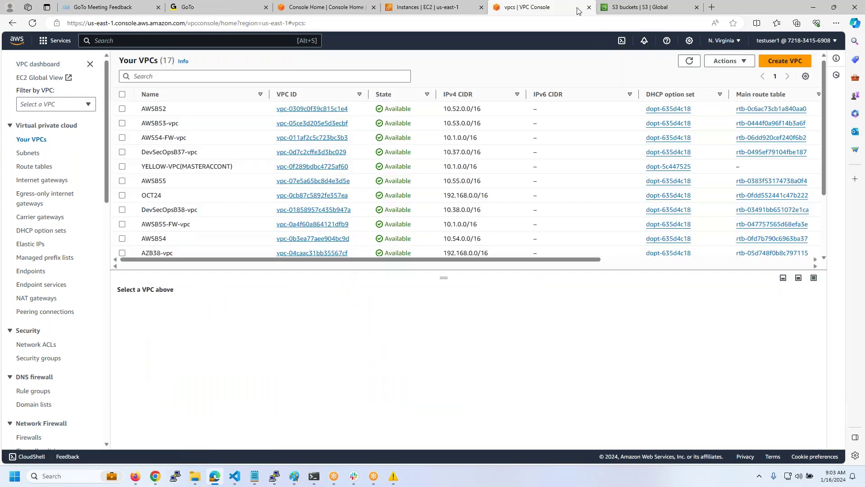
pyautogui.click(589, 7)
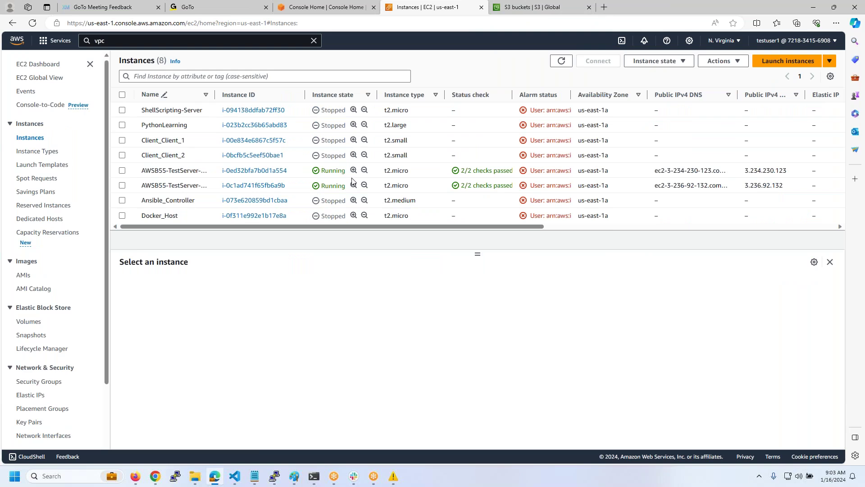
# - Filter instances to Running, widen the Name column, and stop AWSB55-TestServer-01
pyautogui.click(173, 78)
pyautogui.write('R')
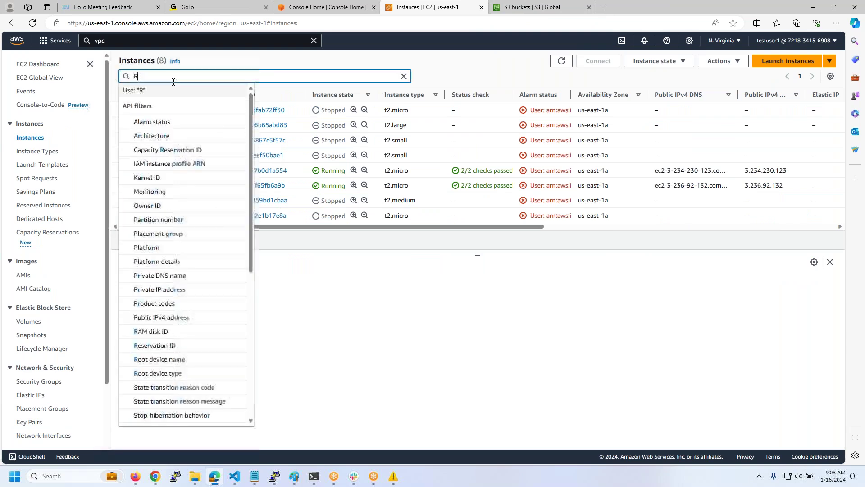
pyautogui.write('unning')
pyautogui.press('Return')
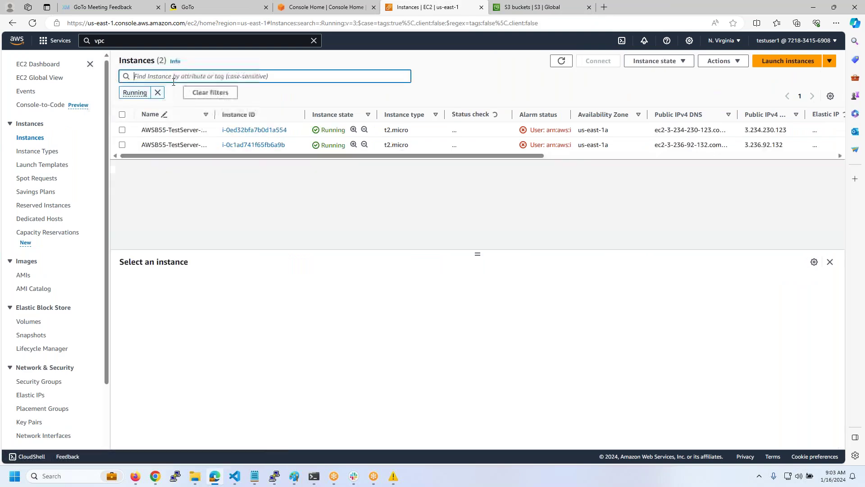
pyautogui.moveTo(214, 115); pyautogui.dragTo(314, 115)
pyautogui.click(401, 136)
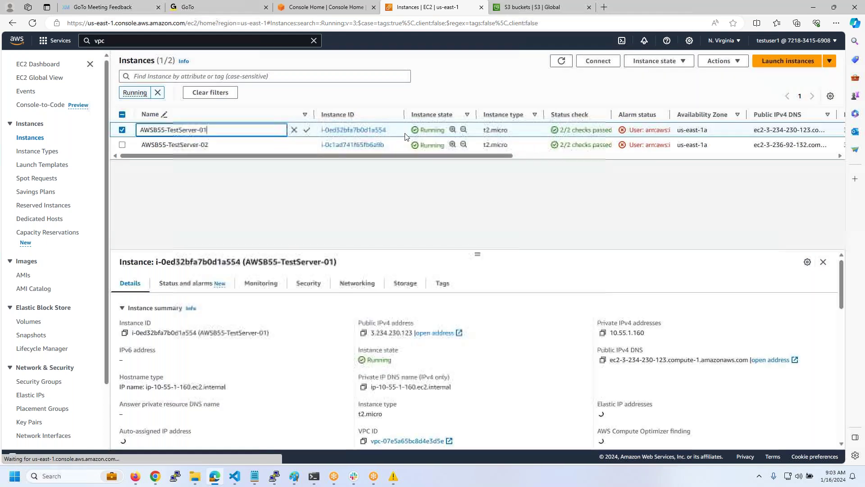
pyautogui.rightClick(402, 136)
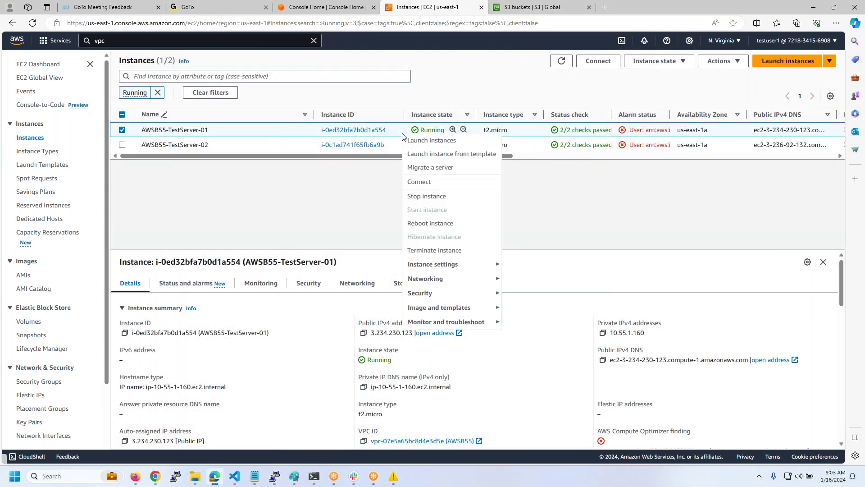
pyautogui.click(427, 196)
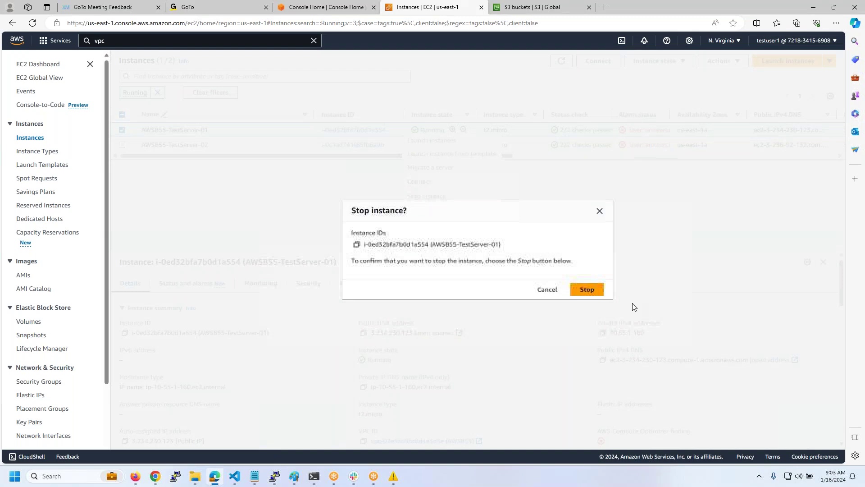
pyautogui.click(585, 290)
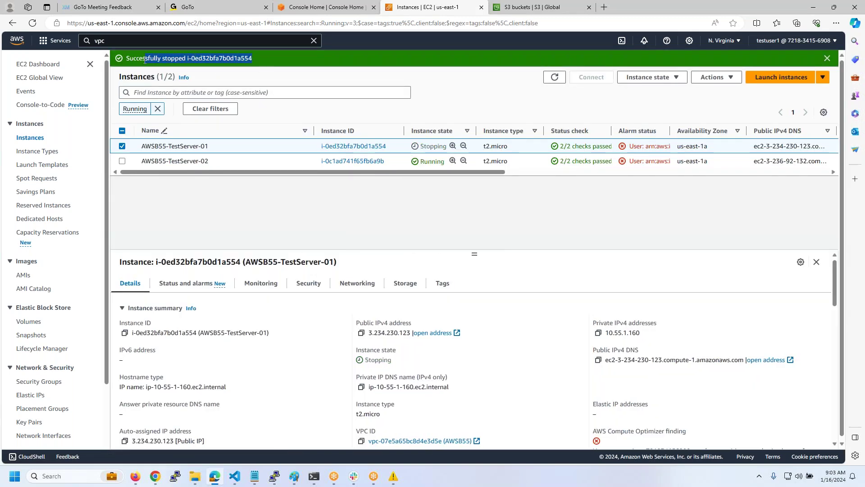
# - Try stopping AWSB55-TestServer-02, highlight the not-authorized error, then switch to the other console window
pyautogui.click(517, 162)
pyautogui.rightClick(518, 163)
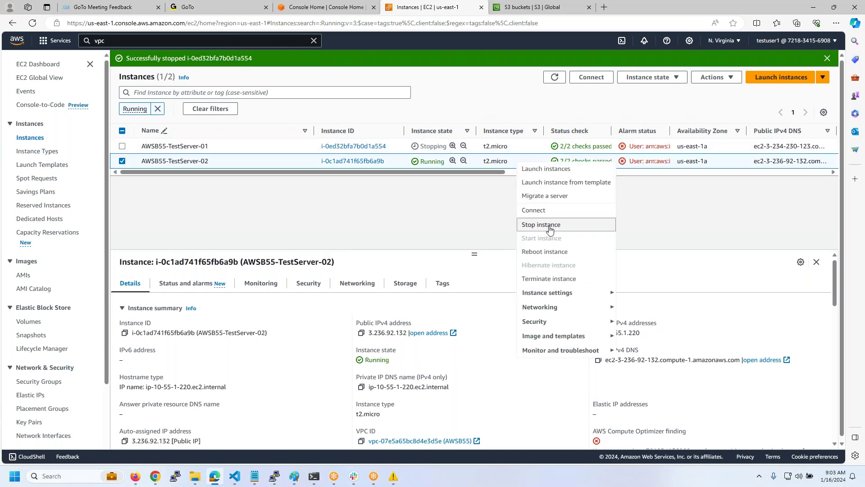
pyautogui.click(550, 229)
pyautogui.click(586, 289)
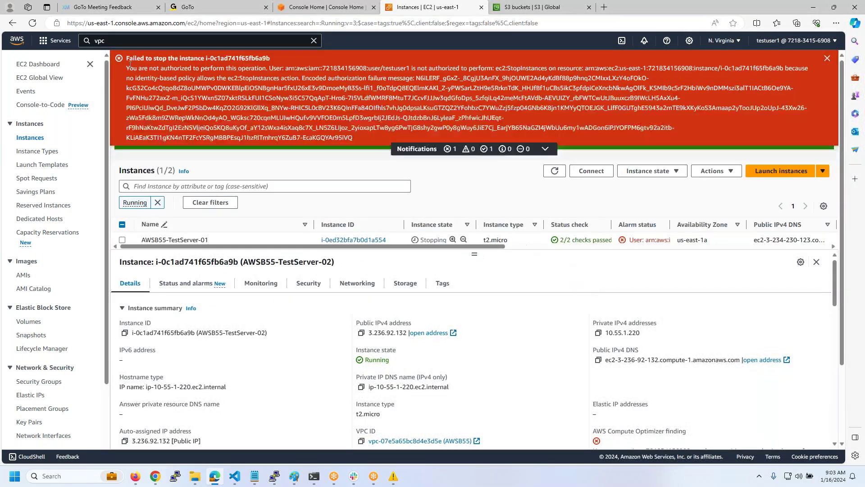
pyautogui.moveTo(128, 67); pyautogui.dragTo(268, 277)
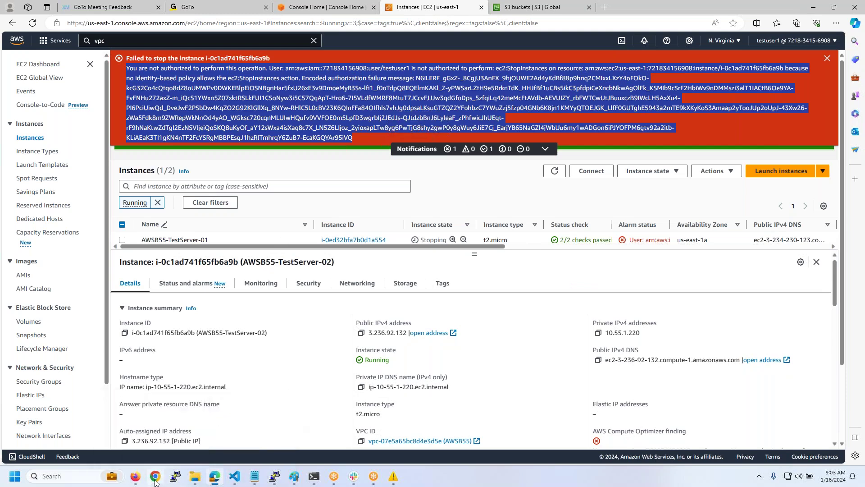
pyautogui.click(158, 476)
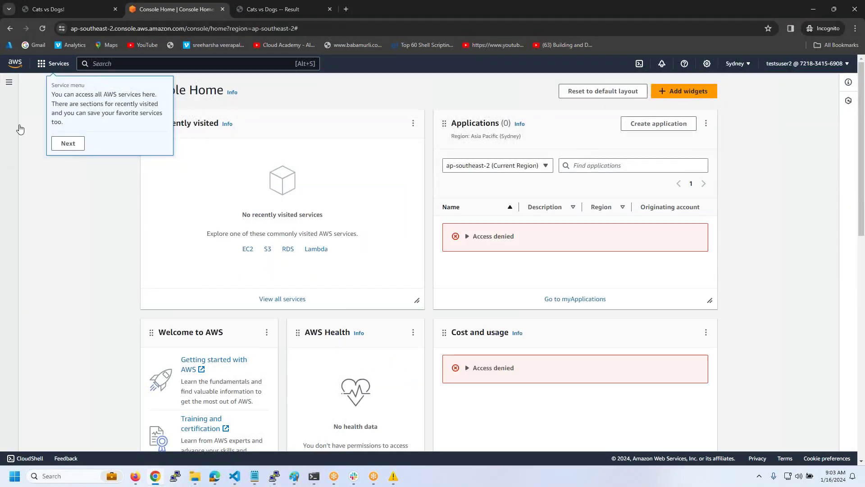
# - Dismiss the tour tips, open EC2 in US East (N. Virginia), and go to Instances
pyautogui.click(79, 142)
pyautogui.click(108, 131)
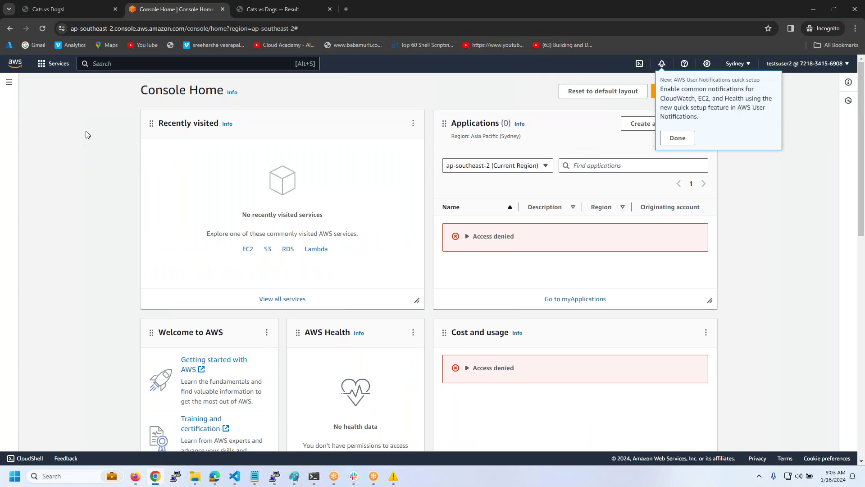
pyautogui.click(677, 138)
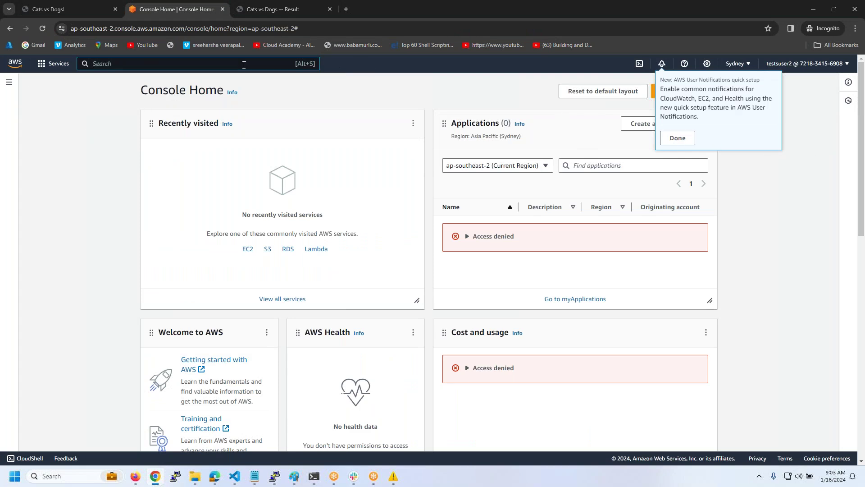
pyautogui.write('ec2')
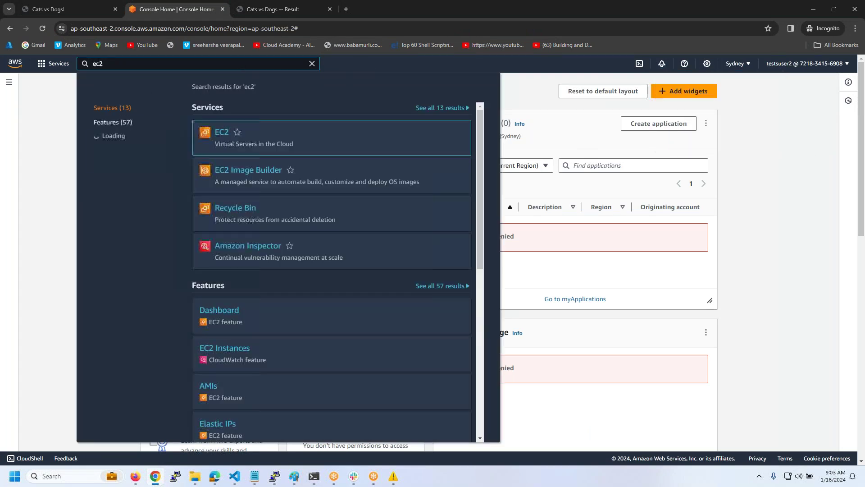
pyautogui.click(220, 133)
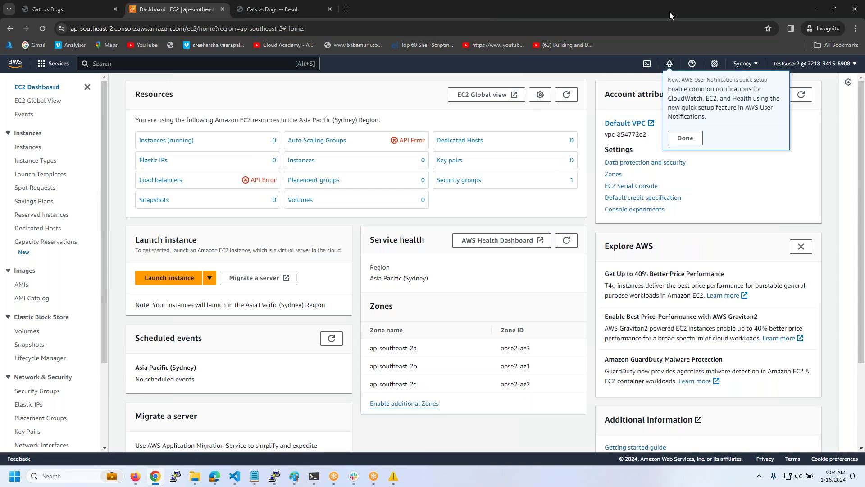
pyautogui.click(751, 68)
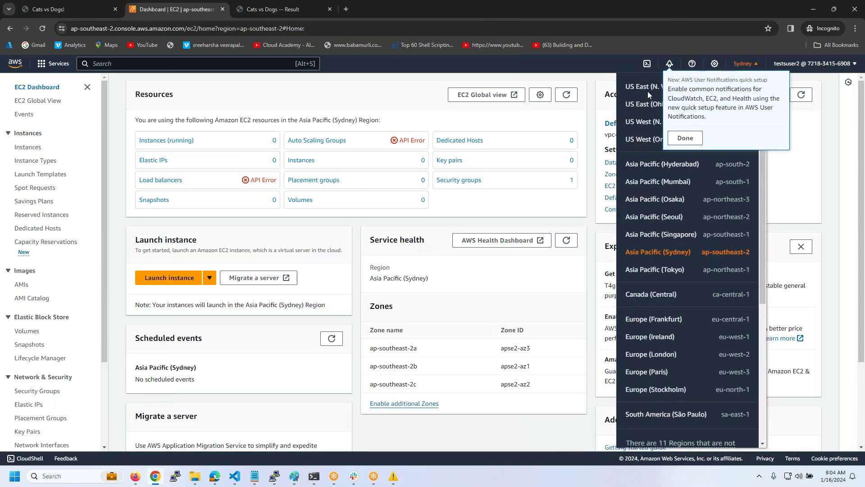
pyautogui.click(689, 141)
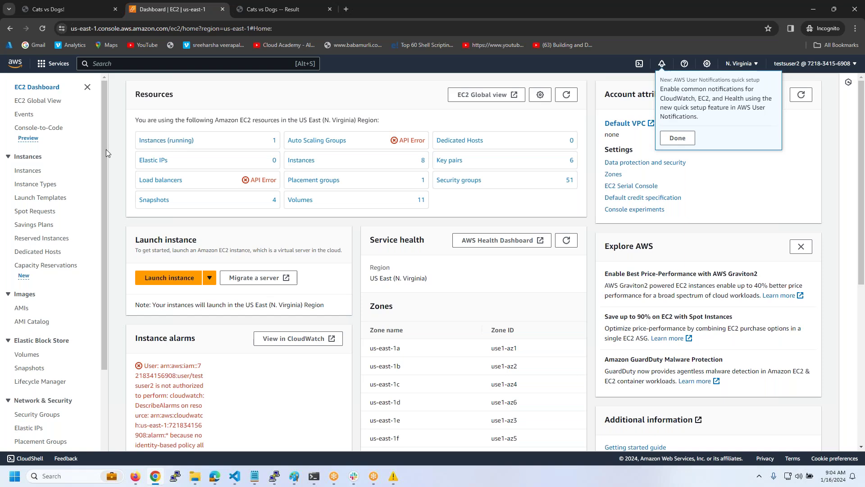
pyautogui.click(28, 170)
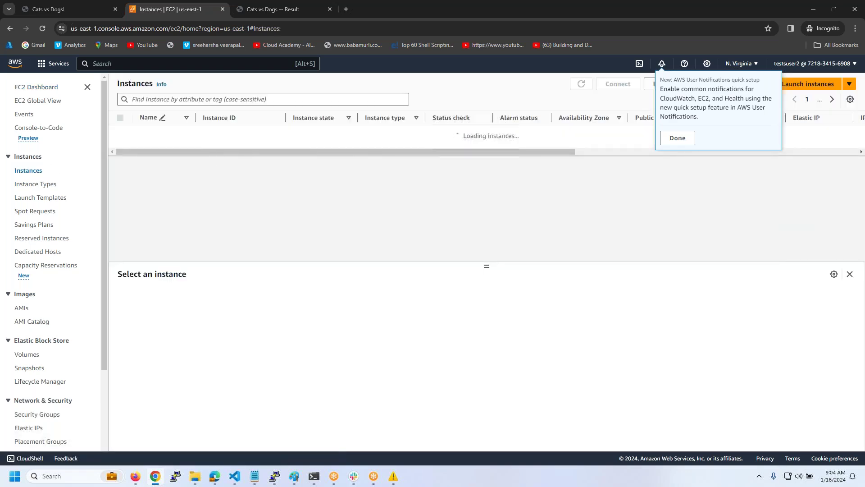
# - Dismiss the setup tips and stop AWSB55-TestServer-02
pyautogui.click(677, 138)
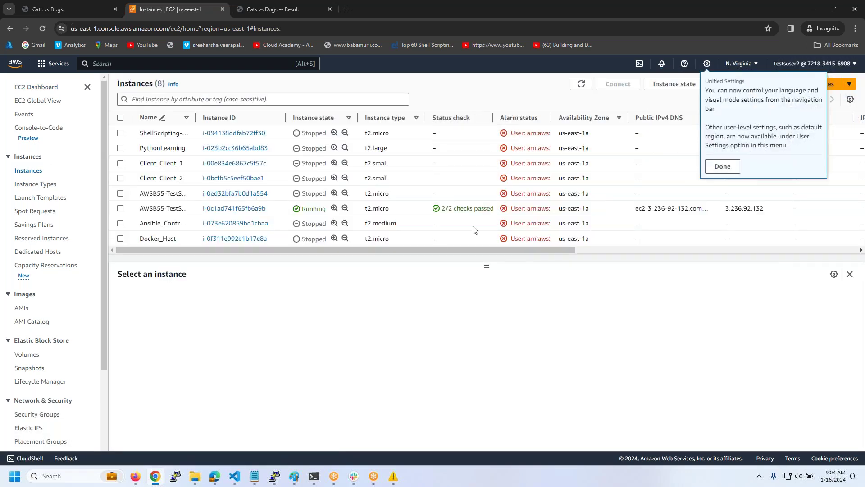
pyautogui.click(722, 166)
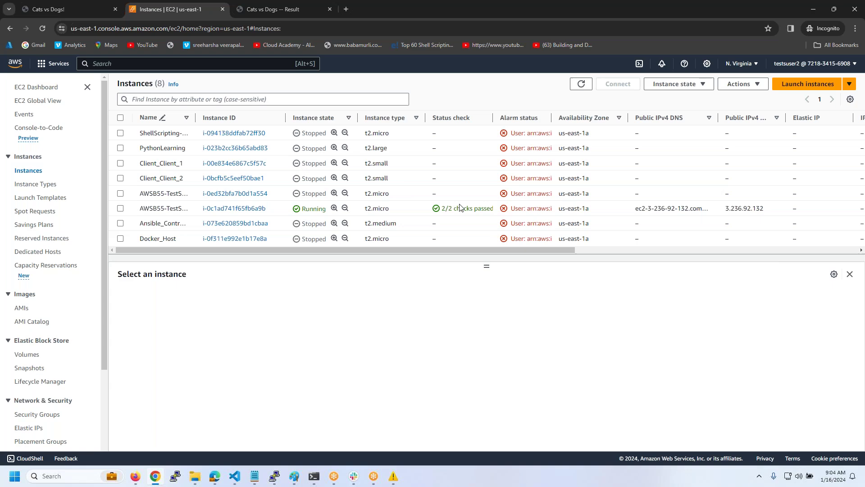
pyautogui.rightClick(496, 208)
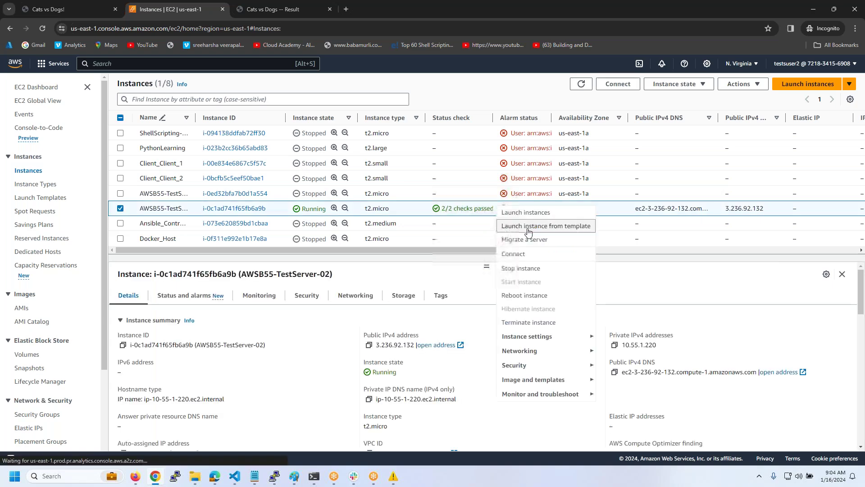
pyautogui.click(527, 267)
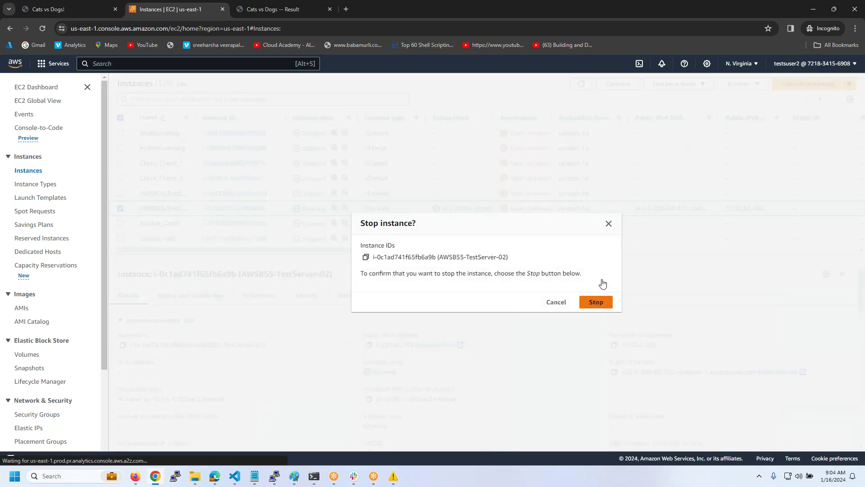
pyautogui.click(556, 302)
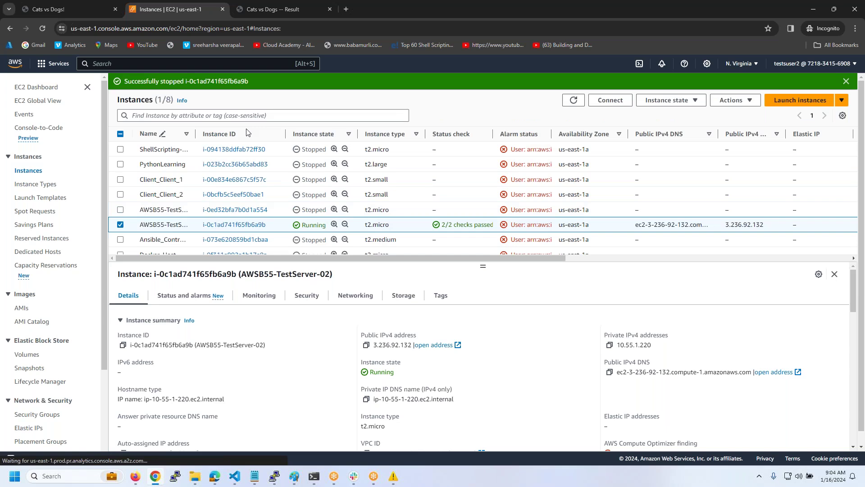
# - Attempt to start the stopped AWSB55-TestServer-01 instance
pyautogui.click(462, 211)
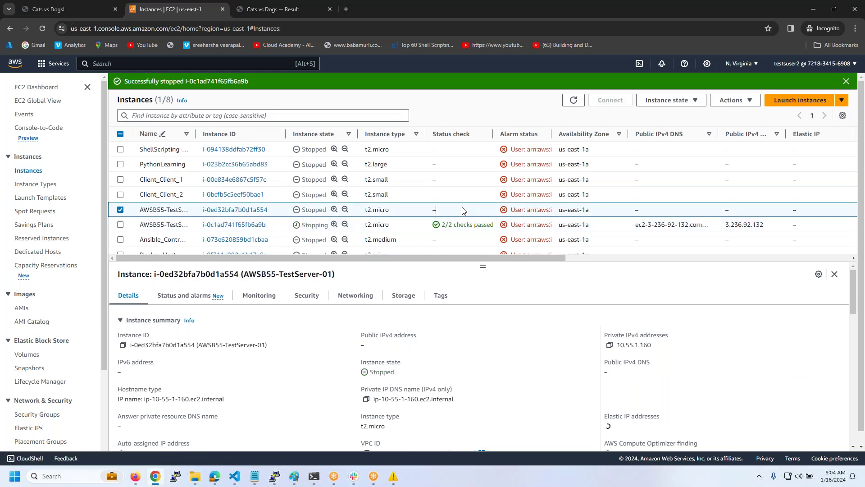
pyautogui.rightClick(462, 211)
pyautogui.click(481, 281)
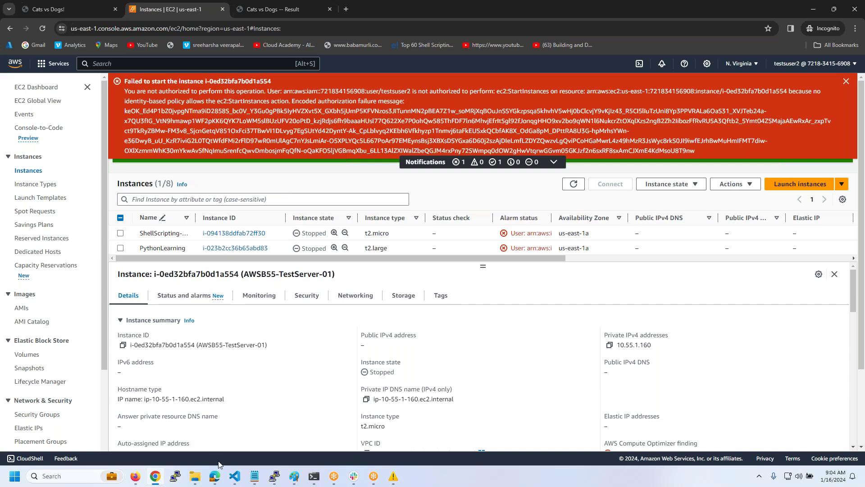
# - Duplicate the first Statement block of testuser2.json below line 8
pyautogui.moveTo(234, 474)
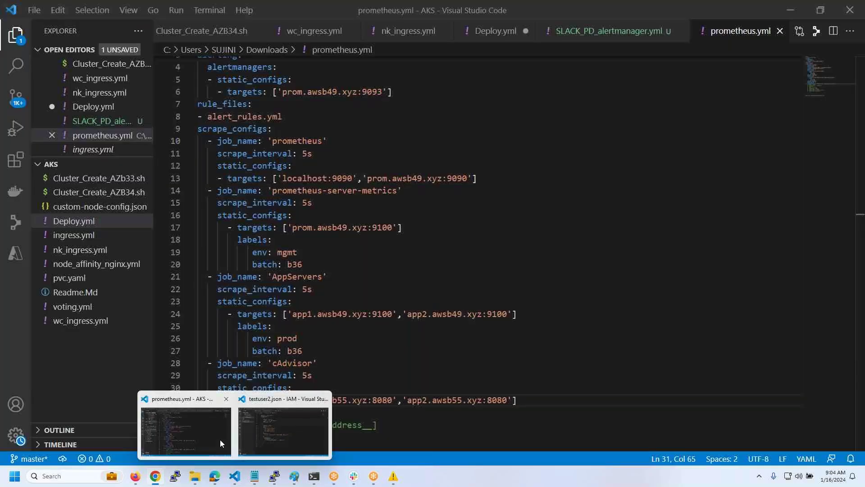
pyautogui.click(283, 431)
pyautogui.click(239, 150)
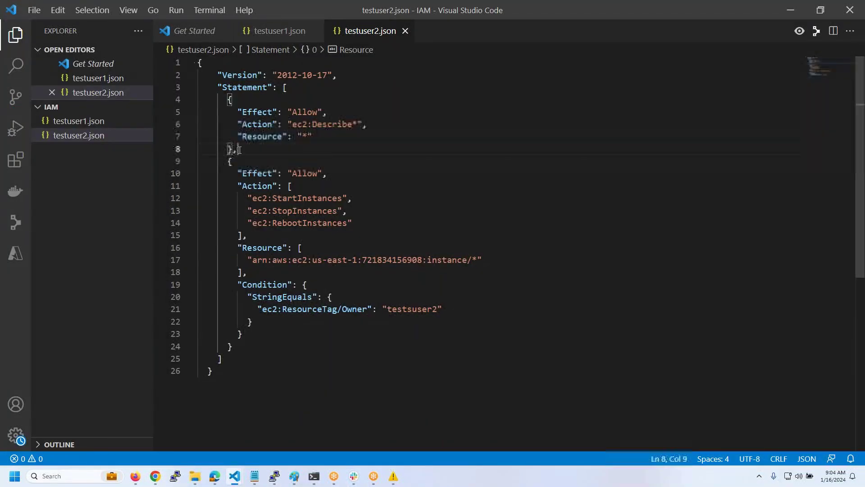
pyautogui.moveTo(240, 150); pyautogui.dragTo(167, 97)
pyautogui.hotkey('ctrl', 'c')
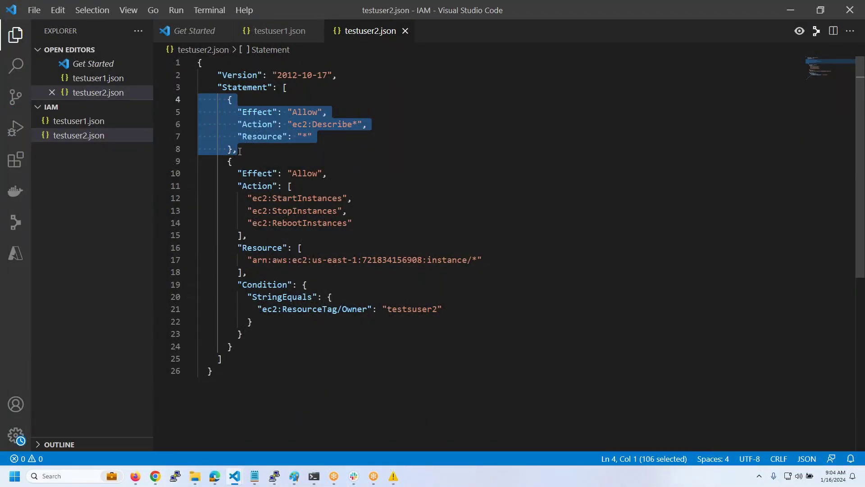
pyautogui.click(236, 151)
pyautogui.press('Return')
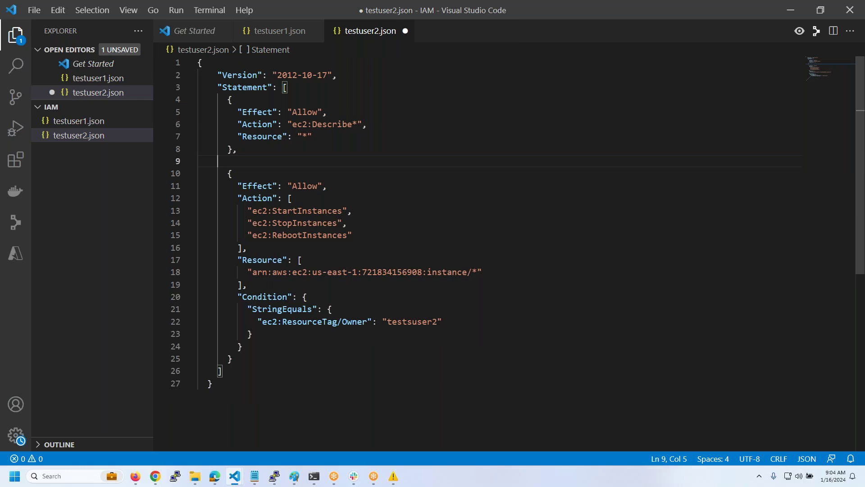
pyautogui.hotkey('ctrl', 'v')
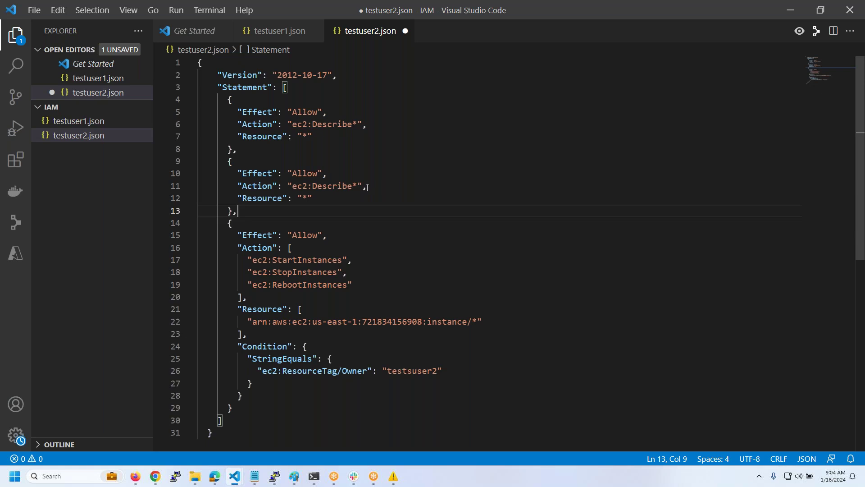
# - Change the copied statement's action from ec2:Describe* to ["s3:"], then return to the browser
pyautogui.moveTo(367, 188); pyautogui.dragTo(288, 187)
pyautogui.press('BackSpace')
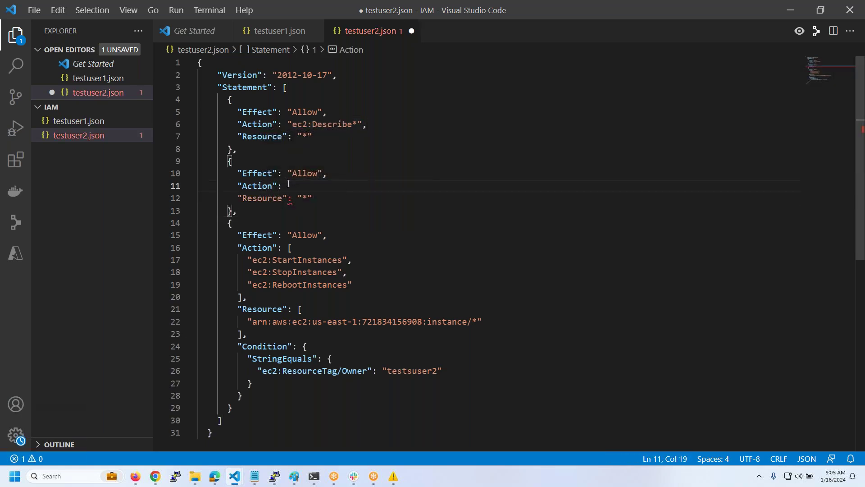
pyautogui.write('[],')
pyautogui.press('Left')
pyautogui.press('Left')
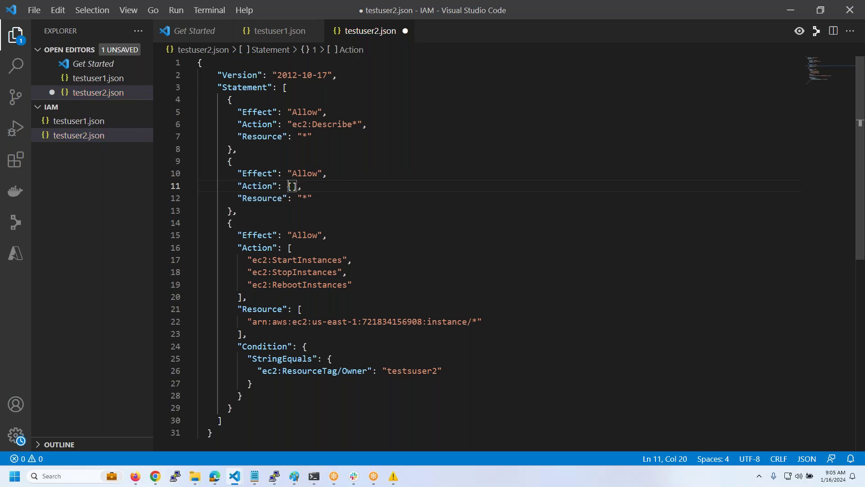
pyautogui.write('"s')
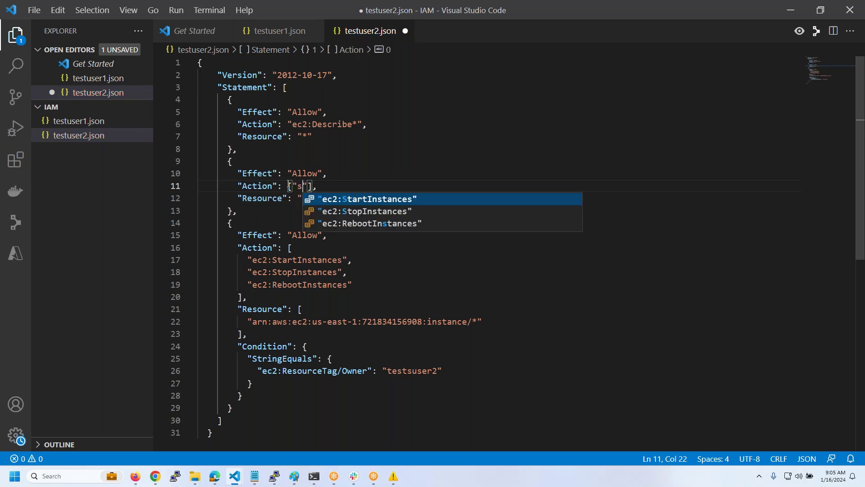
pyautogui.write('3:')
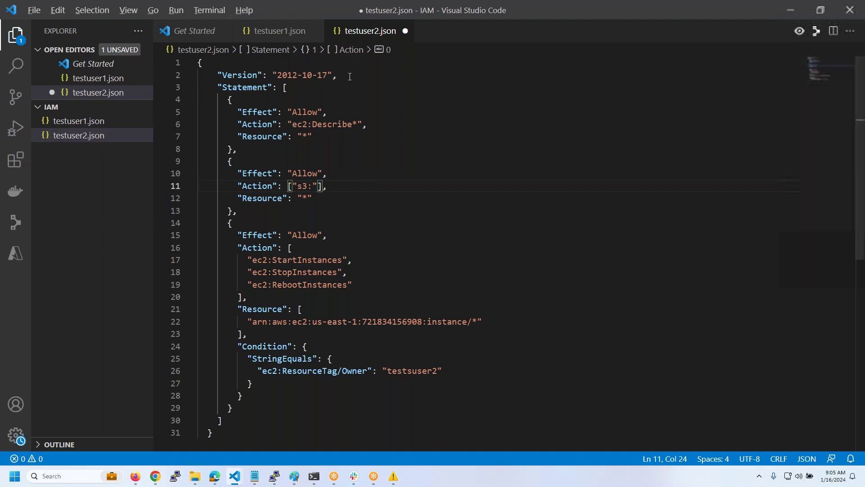
pyautogui.hotkey('alt', 'Tab')
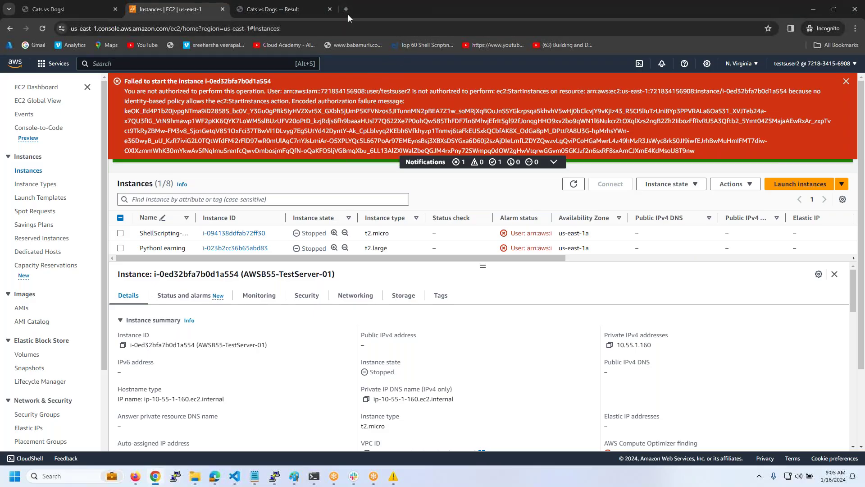
# - Search Google for 'iam policy generator' and open the AWS Policy Generator result in its tab
pyautogui.click(348, 15)
pyautogui.write('go')
pyautogui.press('Return')
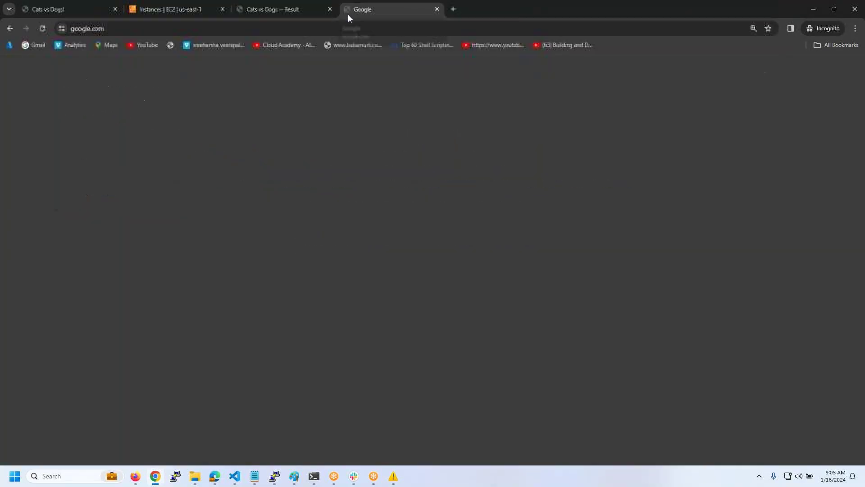
pyautogui.write('iam policy generator')
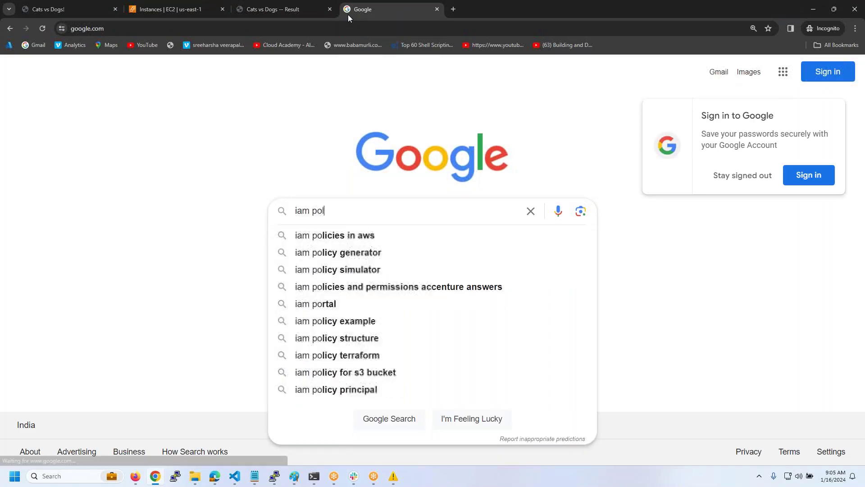
pyautogui.press('Return')
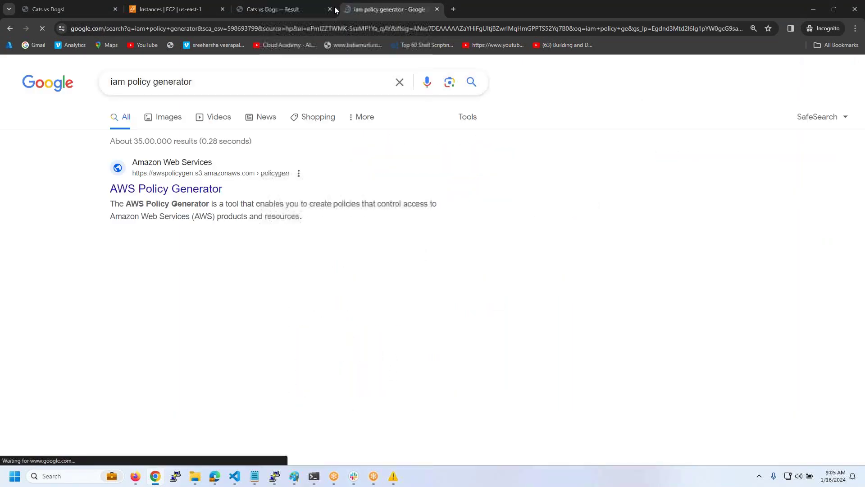
pyautogui.keyDown('ctrl'); pyautogui.click(166, 189); pyautogui.keyUp('ctrl')
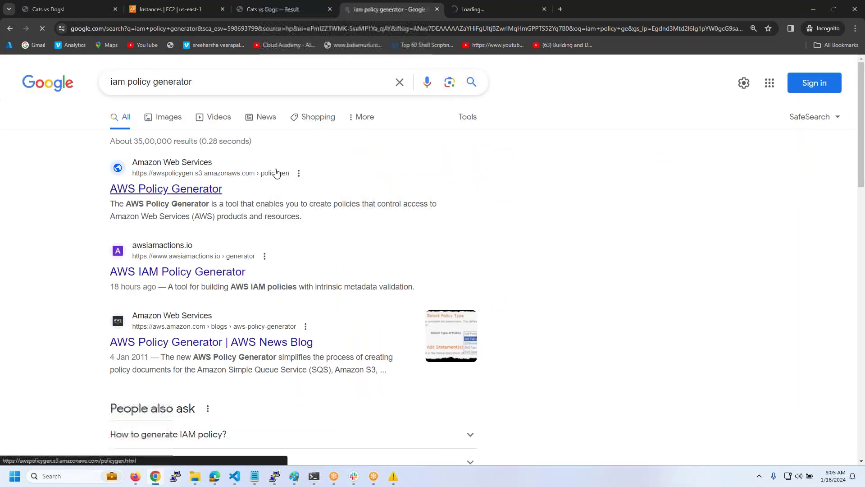
pyautogui.click(483, 15)
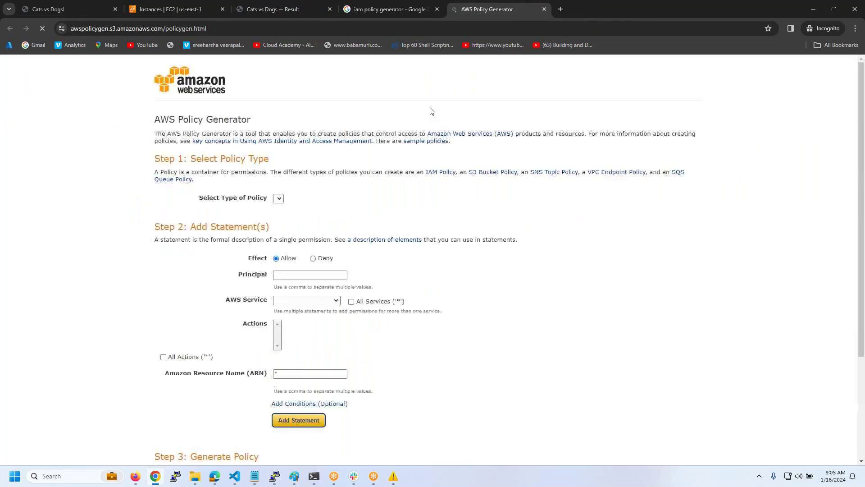
# - Set the Policy Generator to an IAM Policy for the Amazon S3 service
pyautogui.click(283, 199)
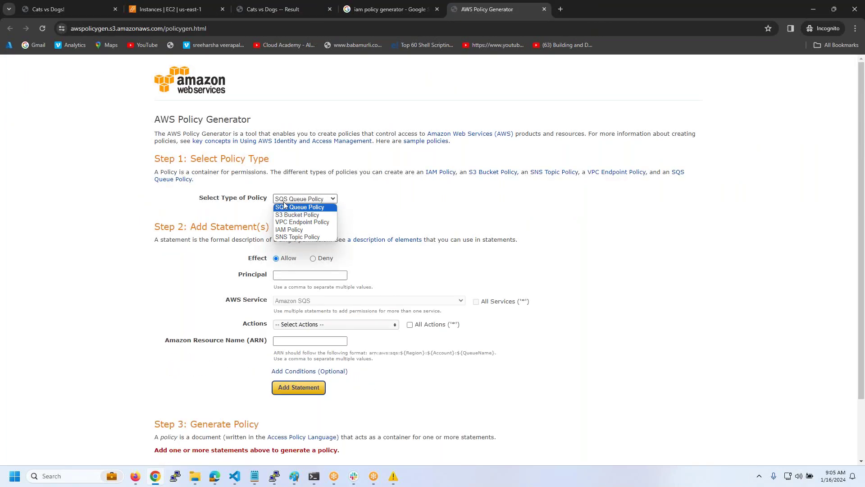
pyautogui.click(303, 230)
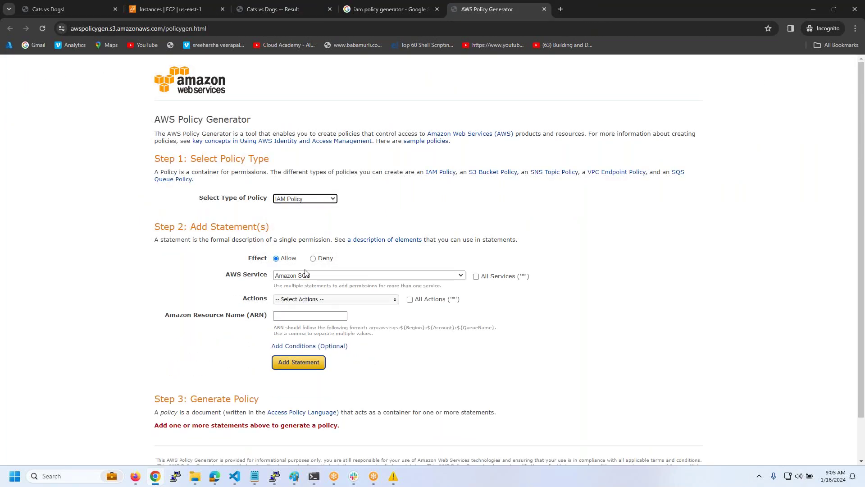
pyautogui.click(309, 275)
pyautogui.scroll(-3, 315, 333)
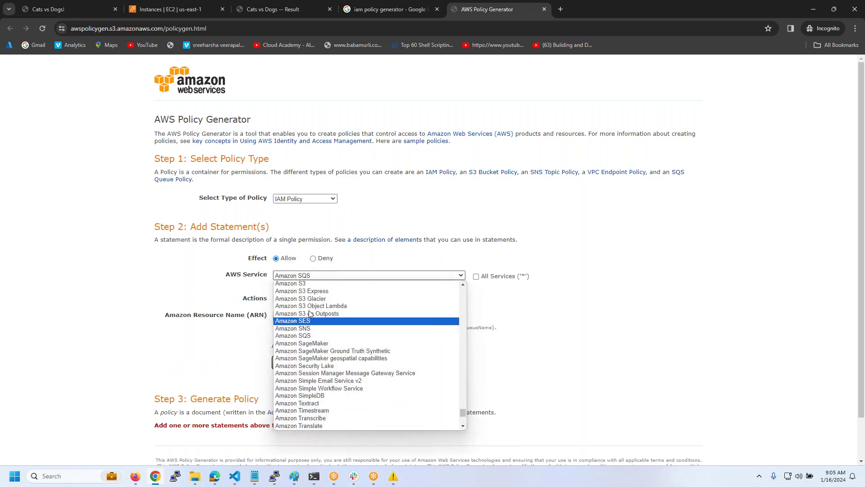
pyautogui.click(299, 283)
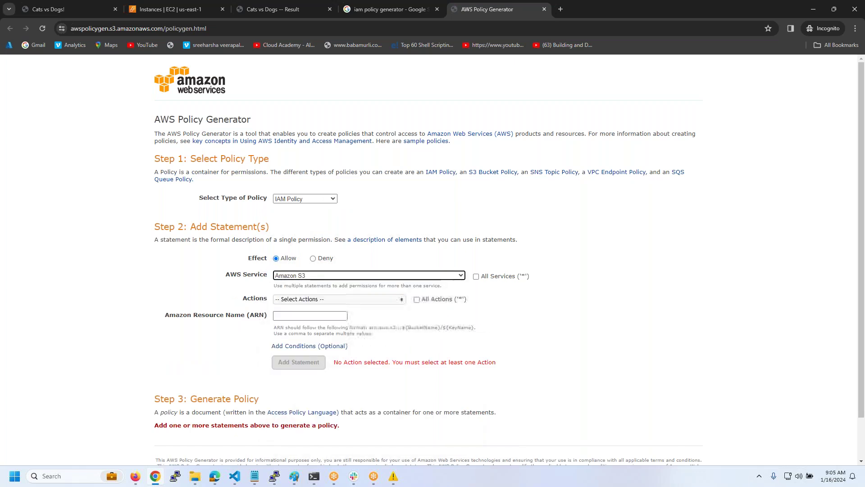
# - Find ListAllMyBuckets in the Amazon S3 actions list and copy its name
pyautogui.click(301, 301)
pyautogui.scroll(-6, 319, 344)
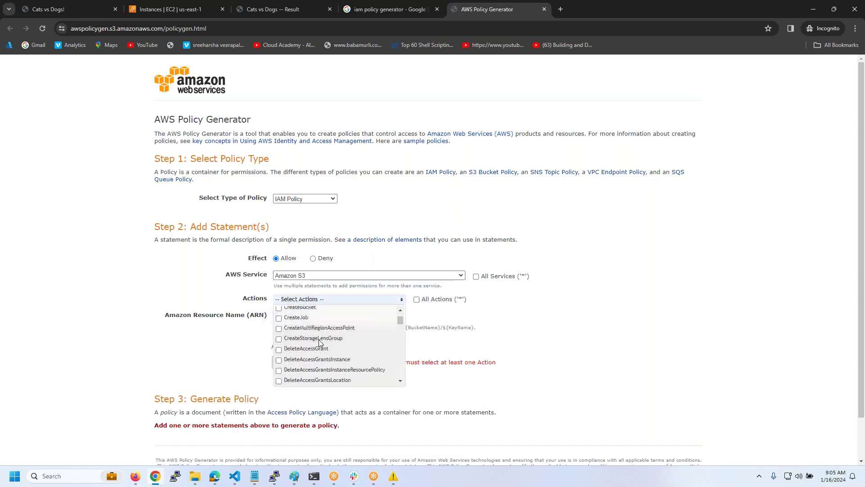
pyautogui.scroll(-8, 319, 343)
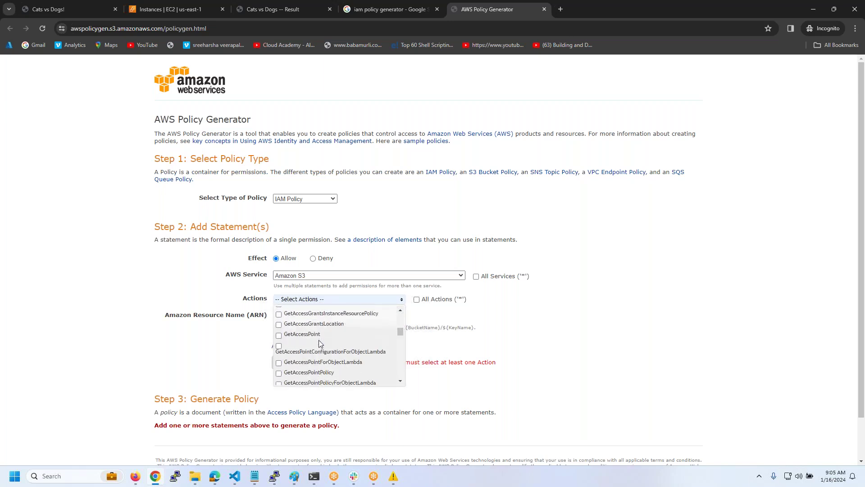
pyautogui.scroll(-10, 319, 344)
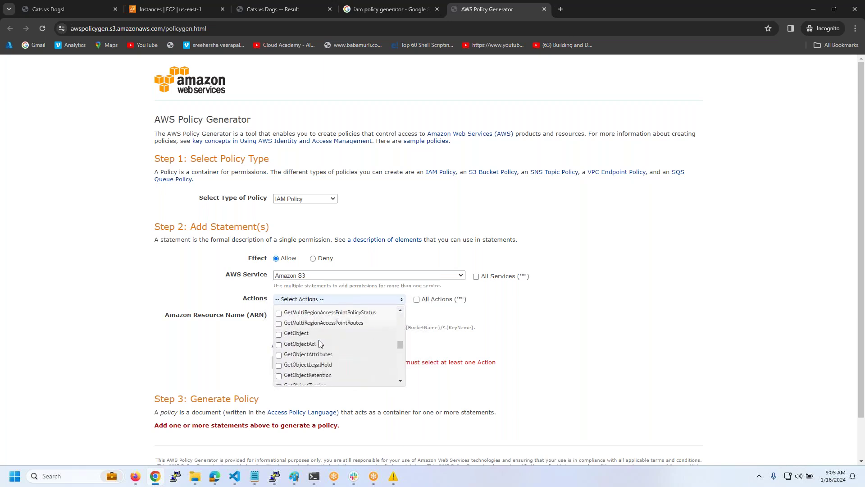
pyautogui.scroll(-1, 319, 343)
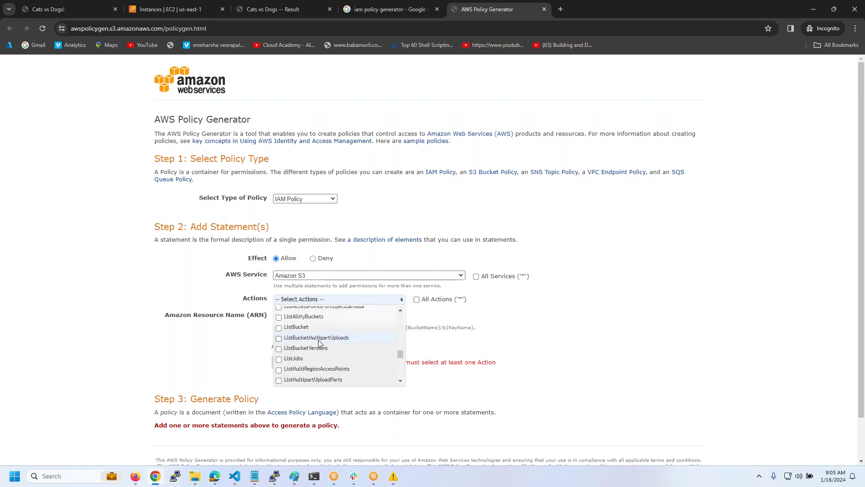
pyautogui.scroll(1, 319, 343)
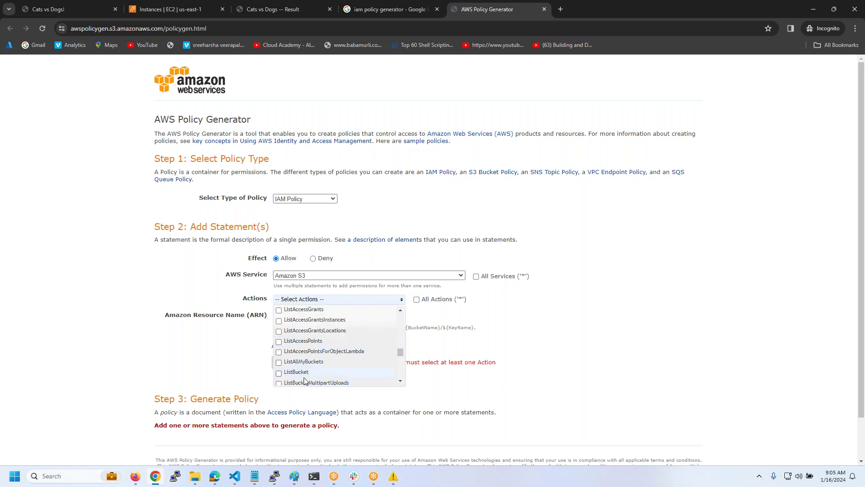
pyautogui.scroll(-1, 305, 381)
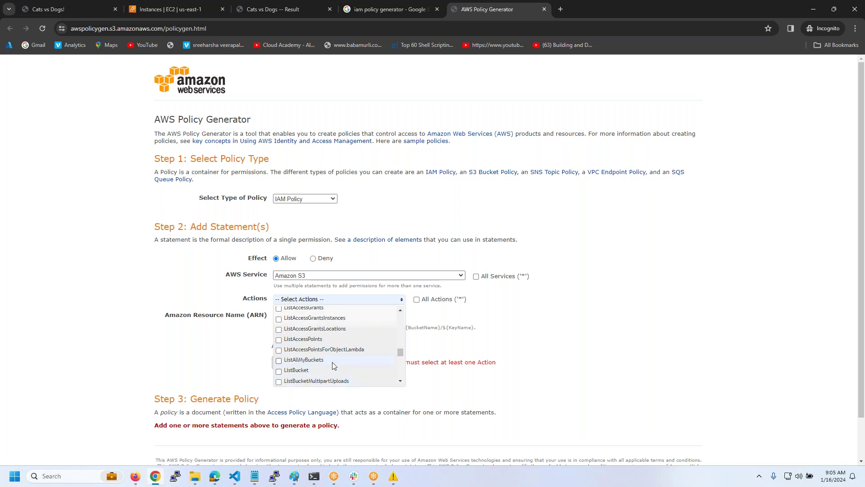
pyautogui.moveTo(333, 362); pyautogui.dragTo(285, 363)
pyautogui.hotkey('ctrl', 'c')
pyautogui.hotkey('alt', 'Tab')
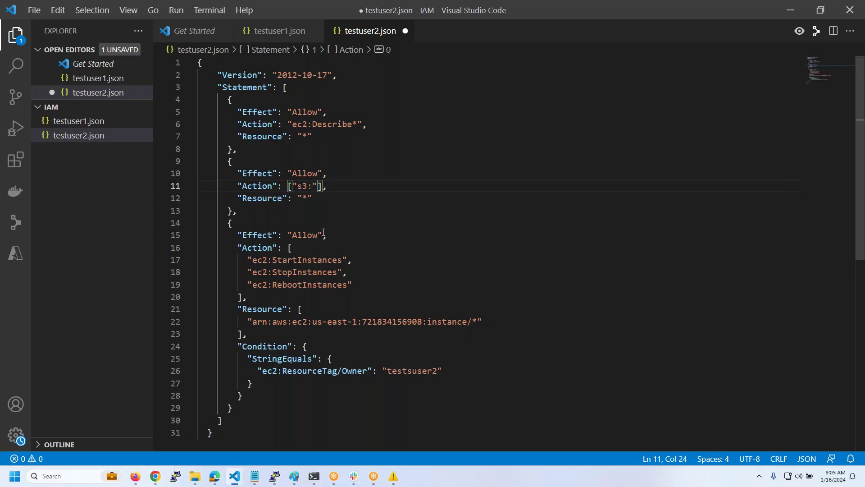
# - Change the new statement's action to "s3:List*" and select the whole policy document
pyautogui.hotkey('ctrl', 'v')
pyautogui.press('BackSpace')
pyautogui.press('BackSpace')
pyautogui.press('BackSpace')
pyautogui.press('BackSpace')
pyautogui.press('BackSpace')
pyautogui.press('BackSpace')
pyautogui.press('BackSpace')
pyautogui.press('BackSpace')
pyautogui.press('BackSpace')
pyautogui.press('BackSpace')
pyautogui.press('BackSpace')
pyautogui.press('BackSpace')
pyautogui.write('*')
pyautogui.click(438, 219)
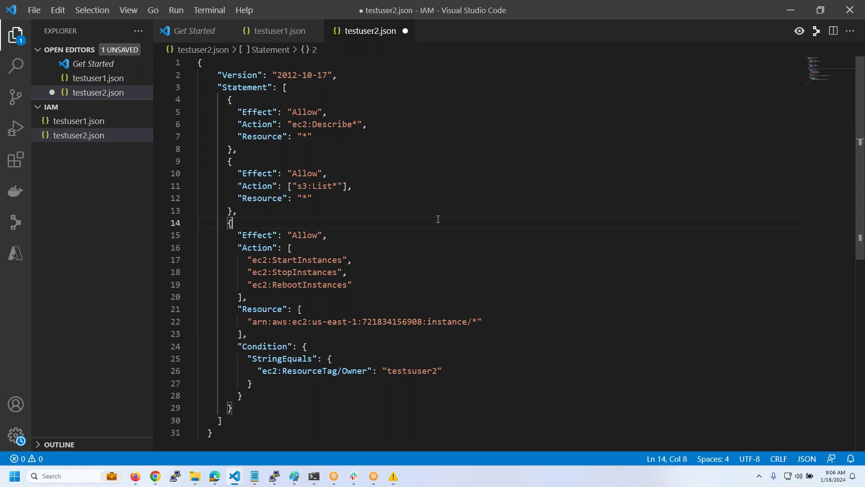
pyautogui.click(338, 235)
pyautogui.hotkey('ctrl', 'a')
pyautogui.hotkey('ctrl', 'c')
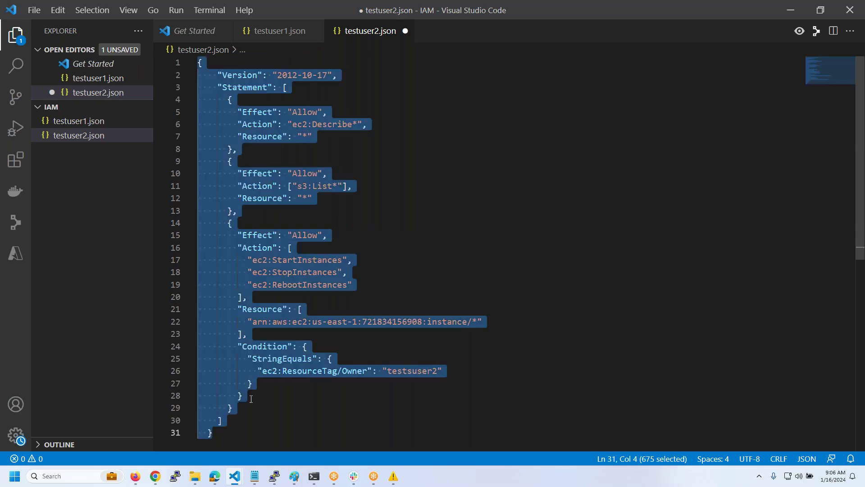
pyautogui.click(136, 478)
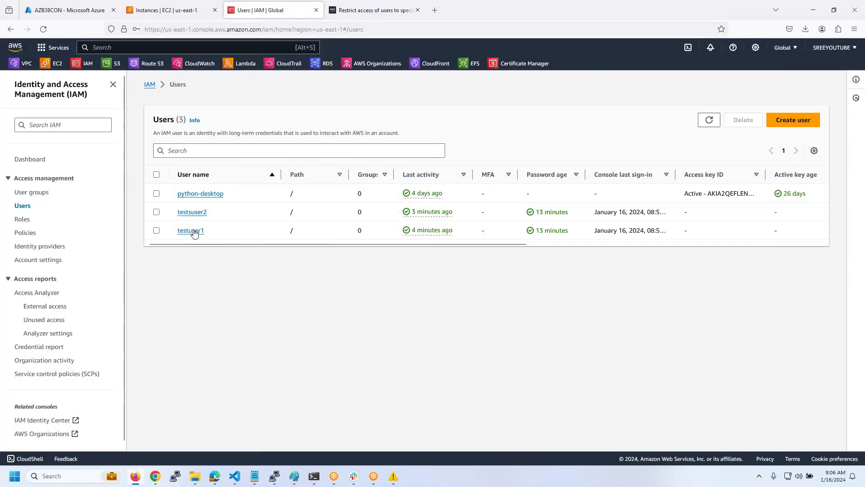
# - Open the second test user's awsb55-testuser2-policy in JSON view and start editing it
pyautogui.click(205, 213)
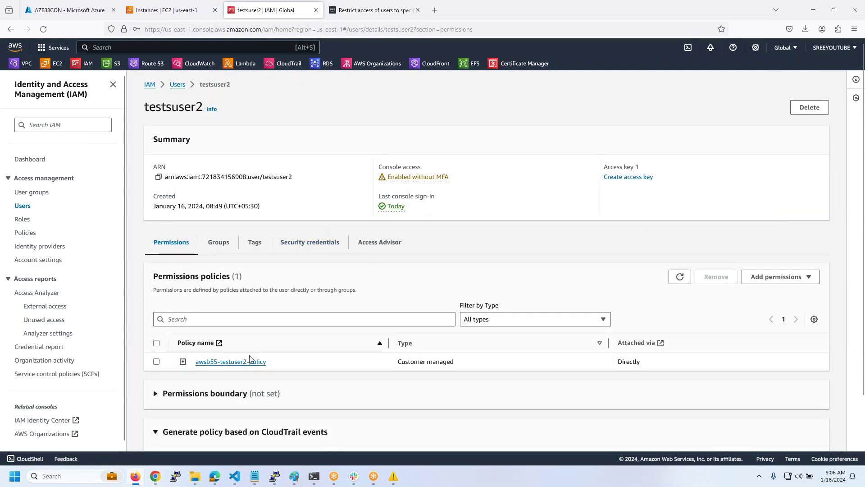
pyautogui.click(250, 361)
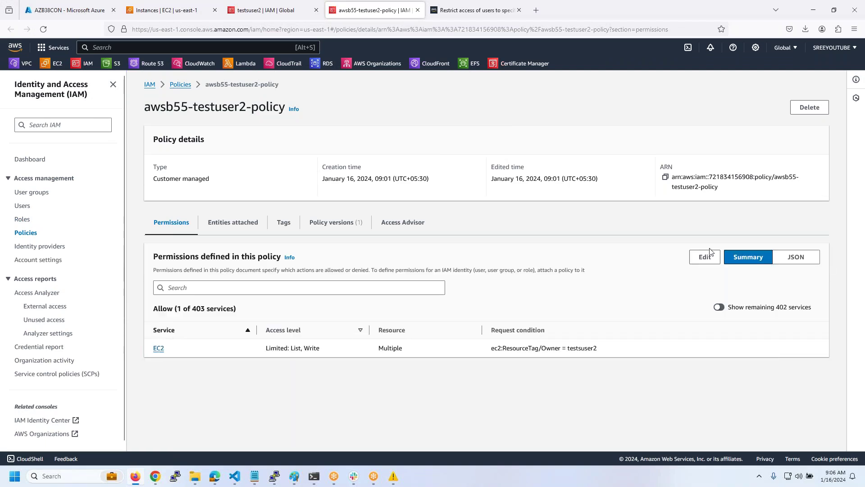
pyautogui.click(796, 257)
pyautogui.scroll(-3, 442, 331)
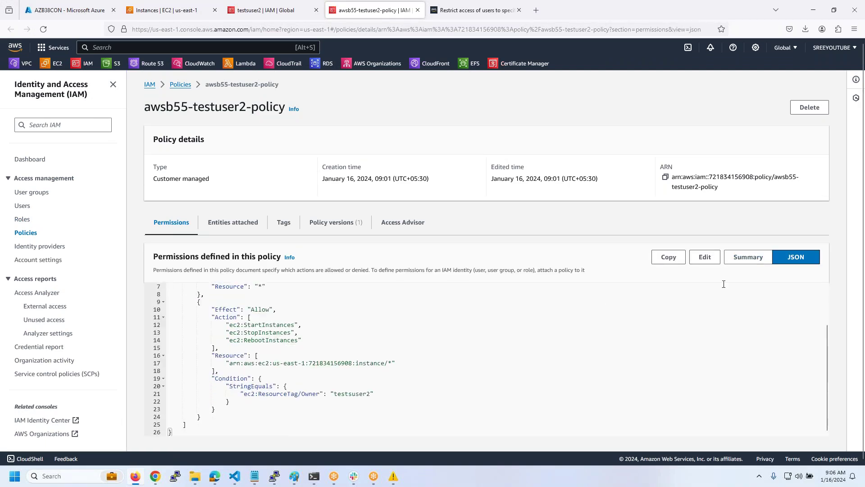
pyautogui.click(705, 257)
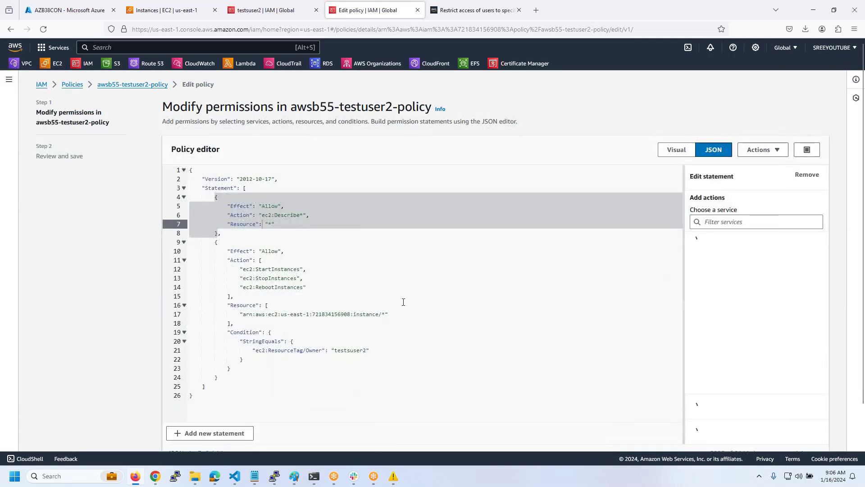
# - Overwrite awsb55-testuser2-policy's JSON with the pasted edited policy and save the changes
pyautogui.click(404, 302)
pyautogui.hotkey('ctrl', 'a')
pyautogui.hotkey('ctrl', 'v')
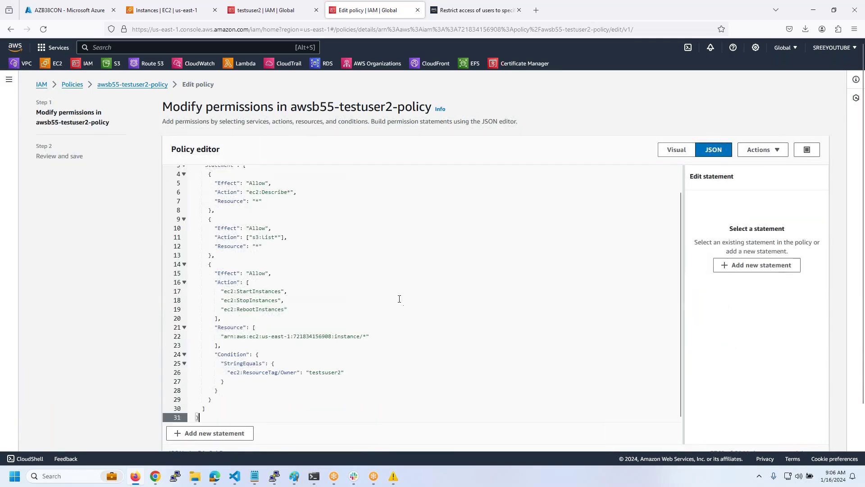
pyautogui.scroll(-3, 388, 295)
pyautogui.click(807, 435)
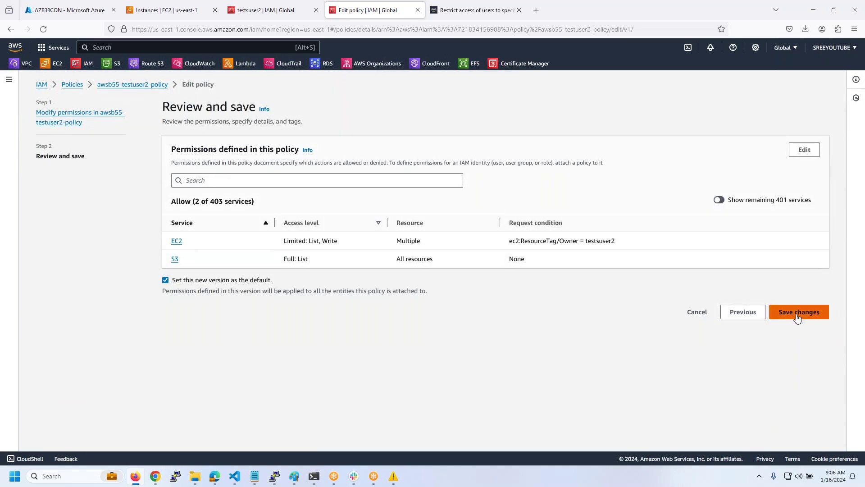
pyautogui.click(799, 319)
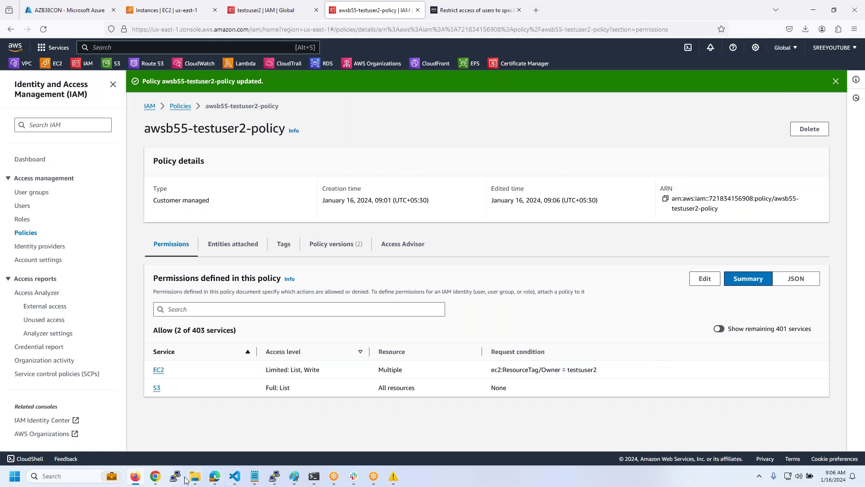
# - Dismiss the failed-stop error on EC2, check the S3 buckets page, then return to the Policy Generator
pyautogui.moveTo(223, 476)
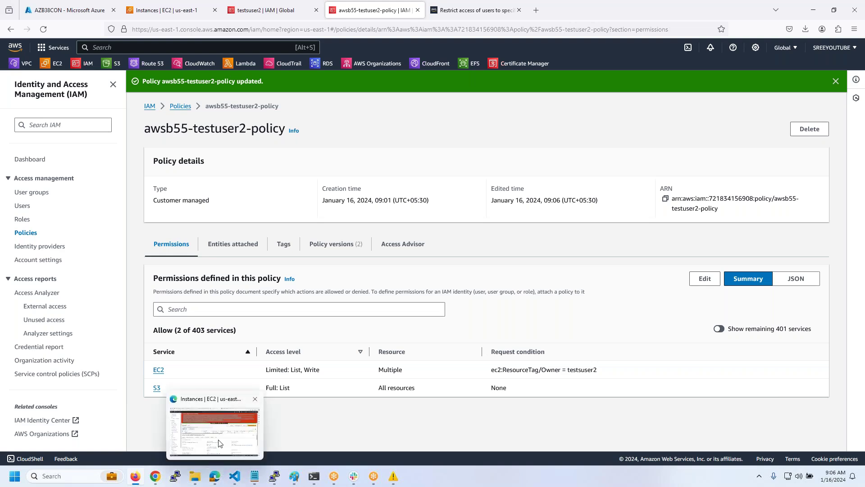
pyautogui.click(220, 443)
pyautogui.click(220, 443)
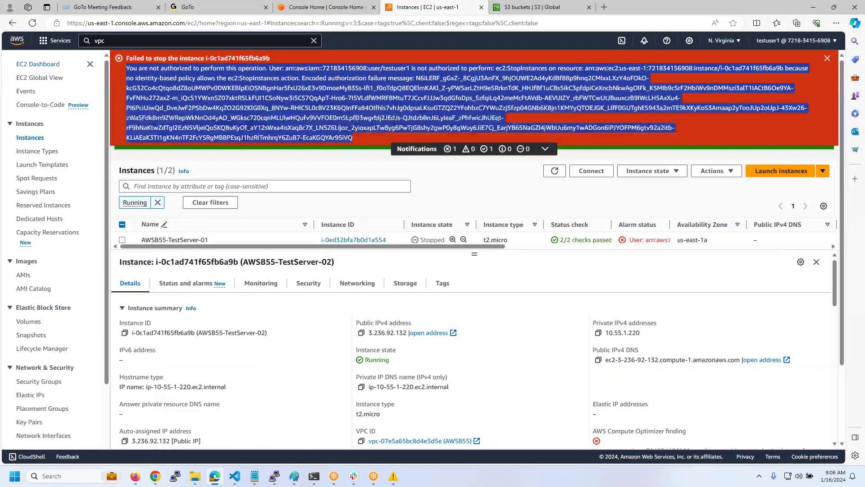
pyautogui.click(827, 58)
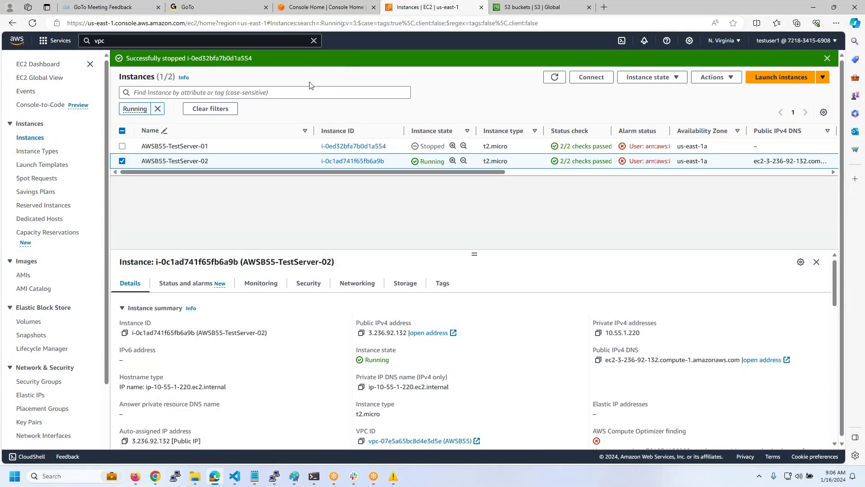
pyautogui.click(523, 7)
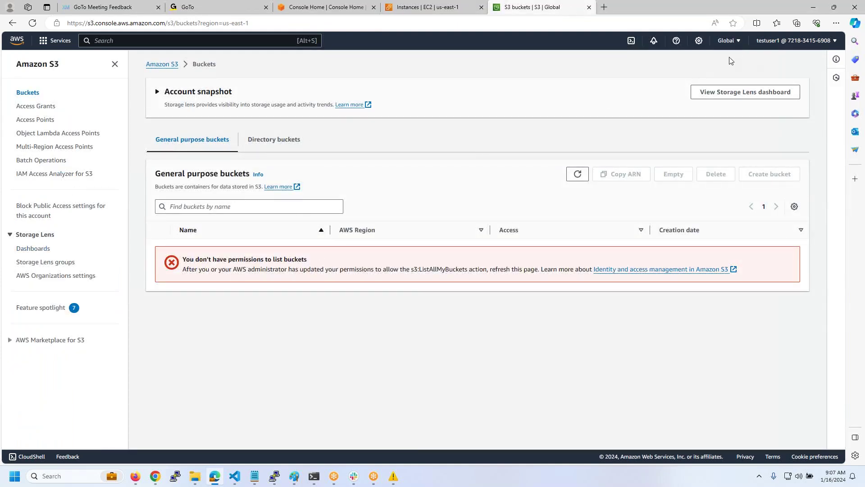
pyautogui.click(155, 476)
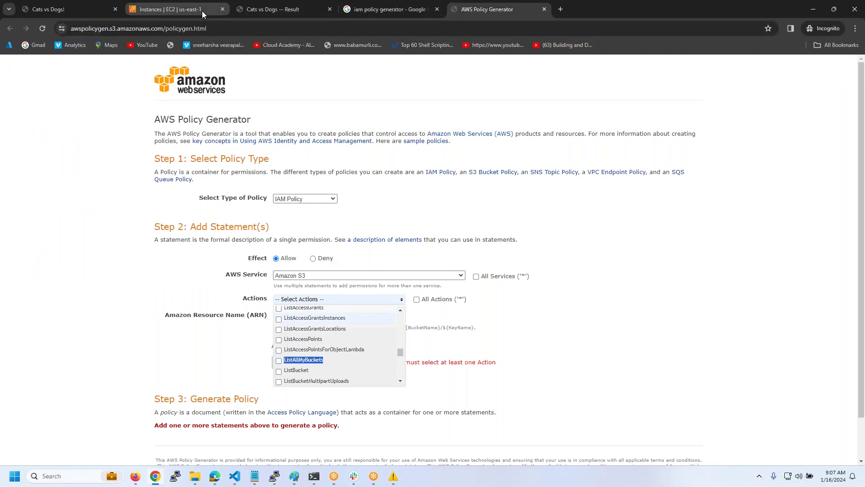
# - From the EC2 page's service search, open S3 in a new tab
pyautogui.click(202, 10)
pyautogui.click(147, 68)
pyautogui.write('s3')
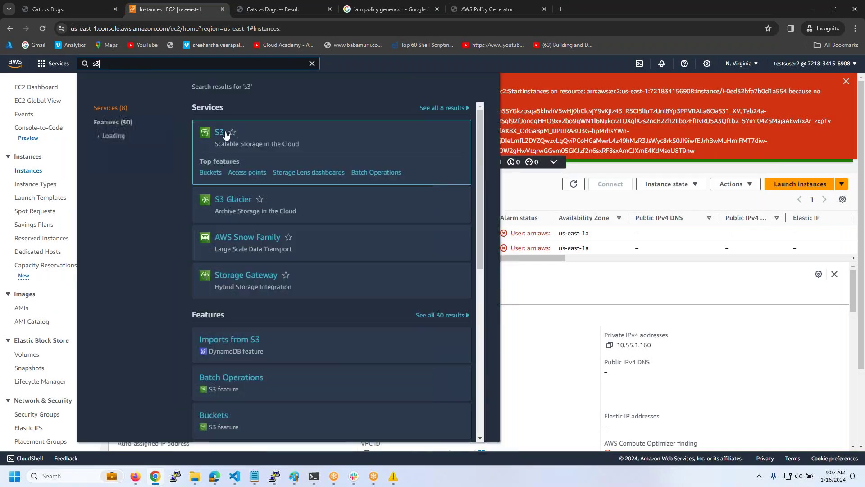
pyautogui.rightClick(228, 135)
pyautogui.click(234, 140)
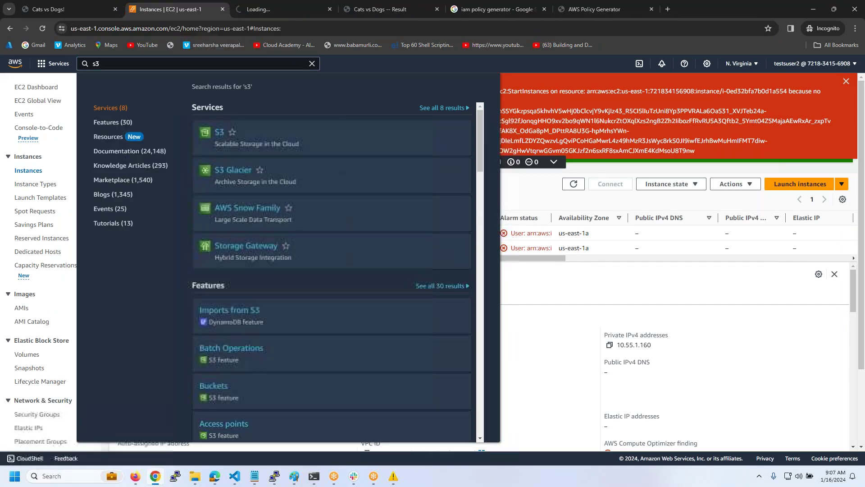
# - Clear the EC2 error and stopped banners, deselect the instance, refresh, and go to the S3 tab
pyautogui.click(644, 248)
pyautogui.click(846, 81)
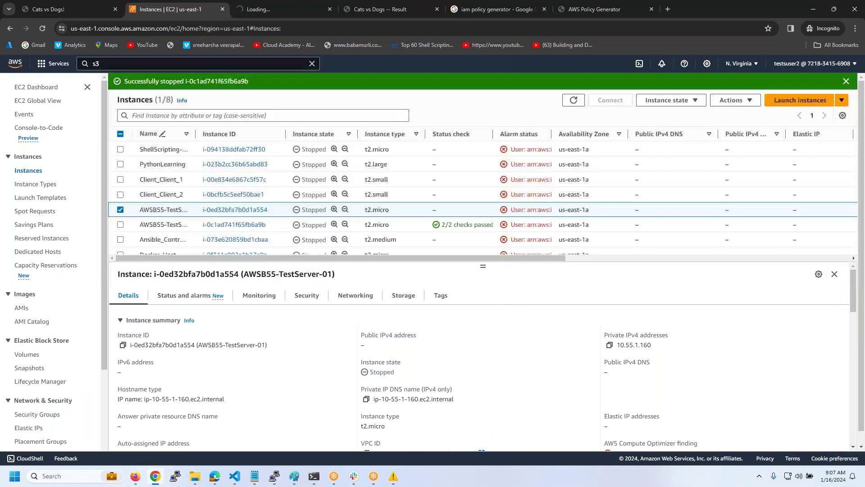
pyautogui.click(846, 81)
pyautogui.click(120, 193)
pyautogui.click(581, 83)
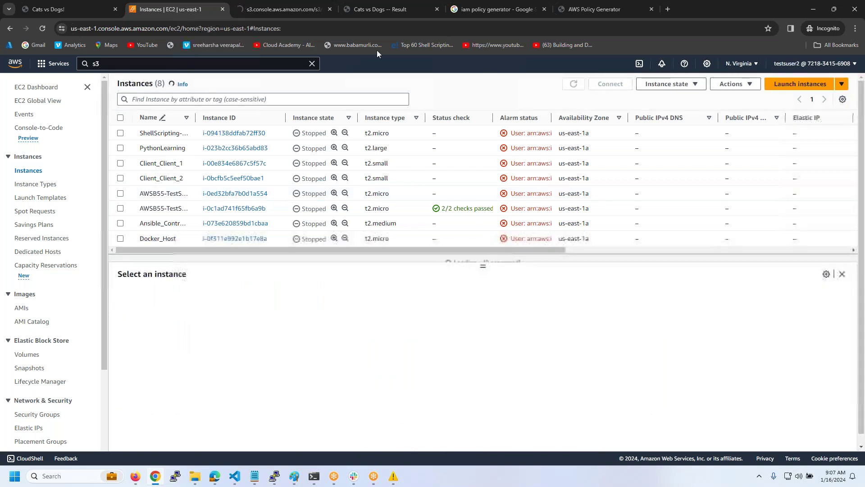
pyautogui.click(275, 14)
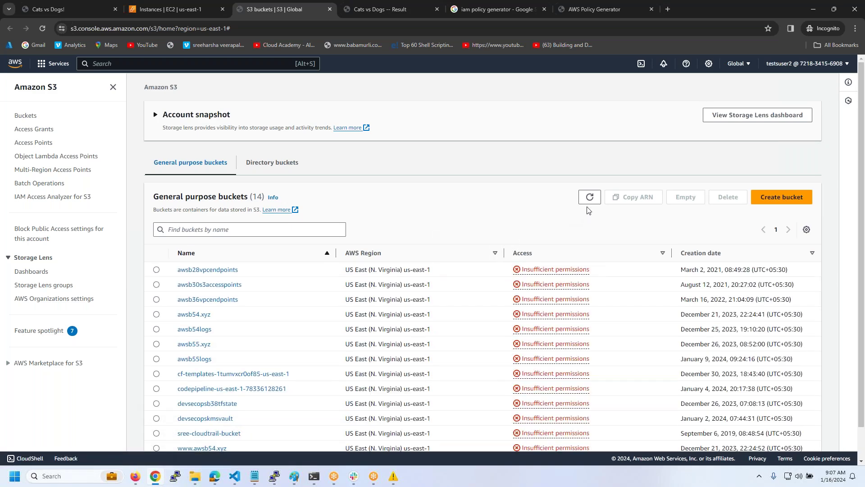
# - Look inside the awsb54logs and awsb54.xyz buckets, then review creation dates in the full bucket list
pyautogui.scroll(-1, 371, 268)
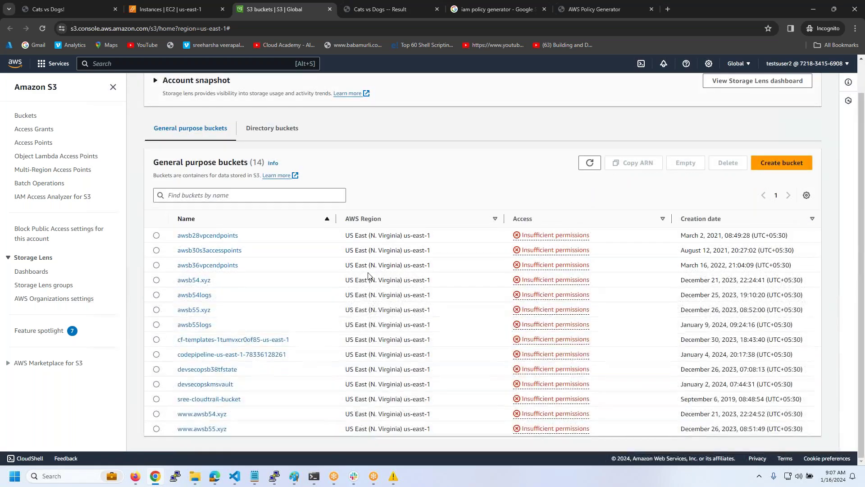
pyautogui.click(200, 295)
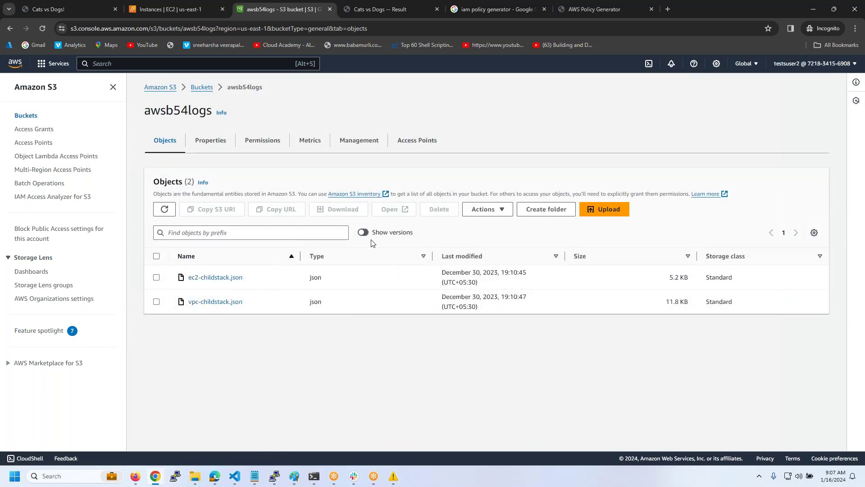
pyautogui.click(203, 88)
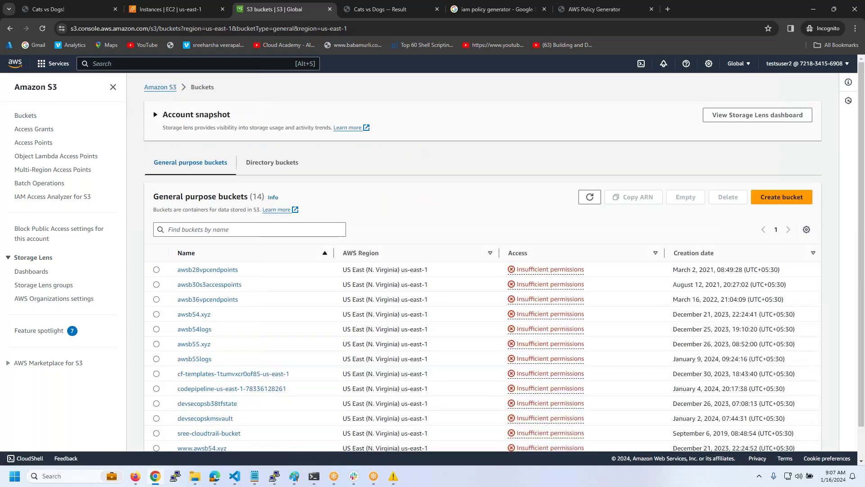
pyautogui.click(198, 314)
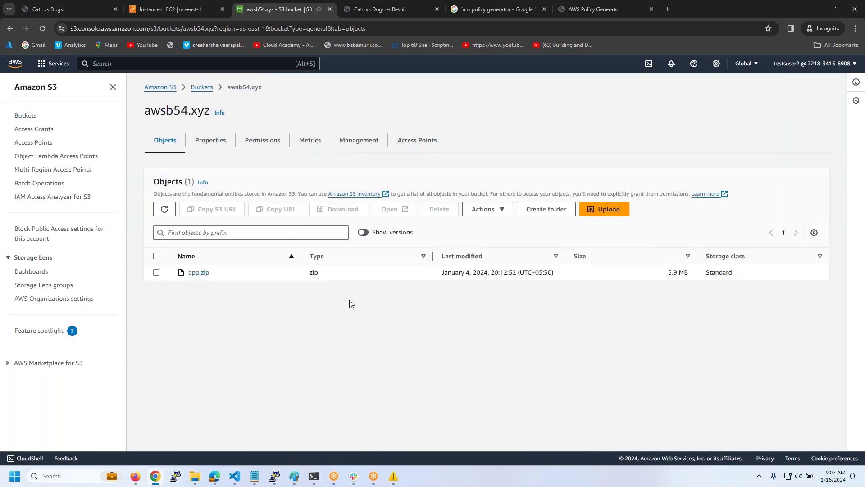
pyautogui.click(202, 87)
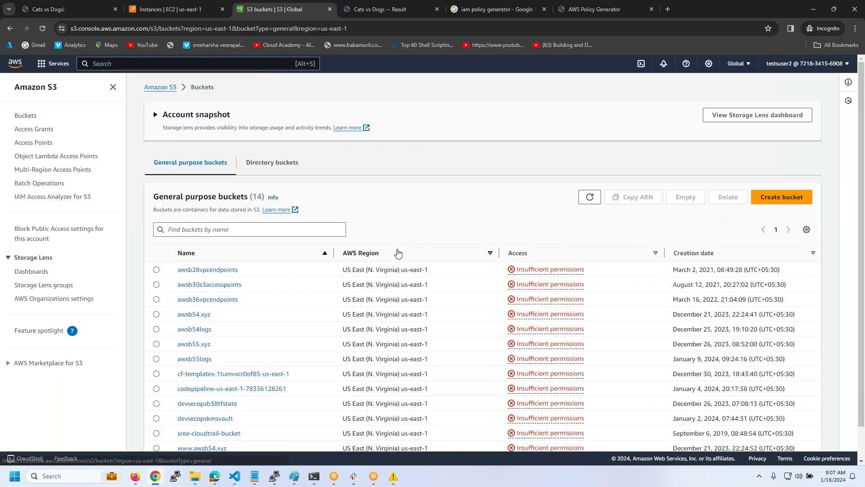
pyautogui.scroll(-2, 398, 253)
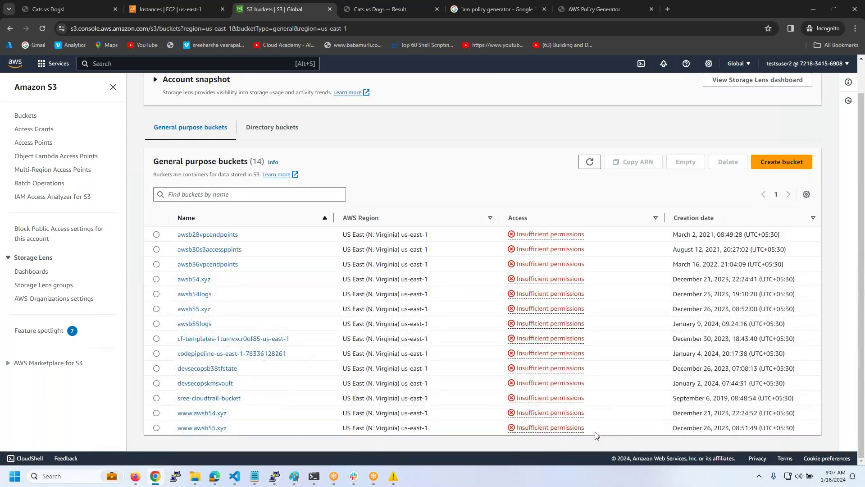
pyautogui.moveTo(597, 435); pyautogui.dragTo(672, 249)
pyautogui.click(527, 180)
# - Open Route 53 in a new tab and view Hosted zones, which reports access denied
pyautogui.click(111, 65)
pyautogui.write('route 53')
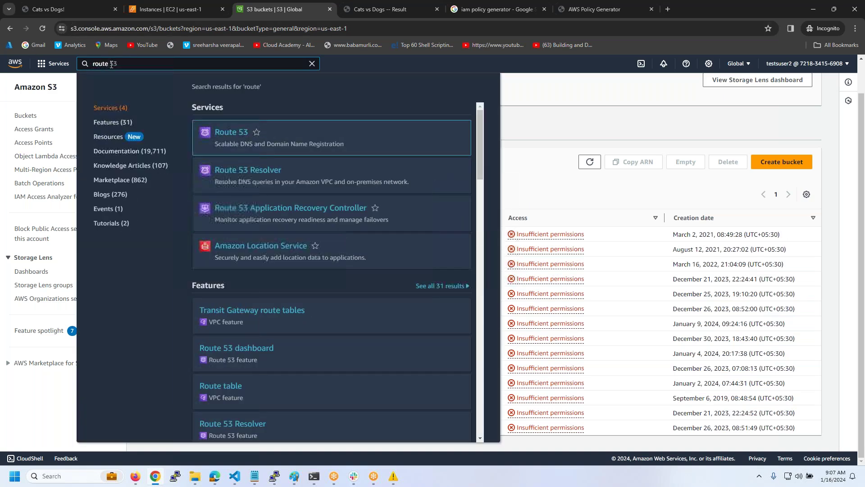
pyautogui.keyDown('ctrl'); pyautogui.click(231, 132); pyautogui.keyUp('ctrl')
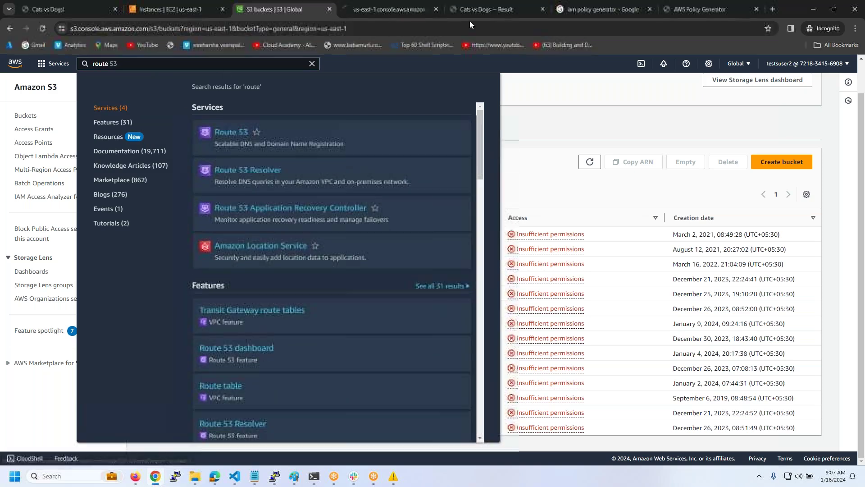
pyautogui.click(392, 11)
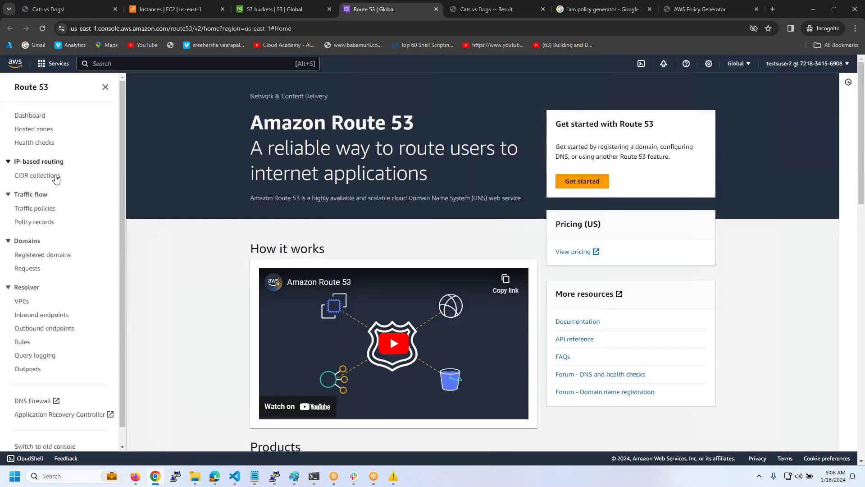
pyautogui.click(33, 129)
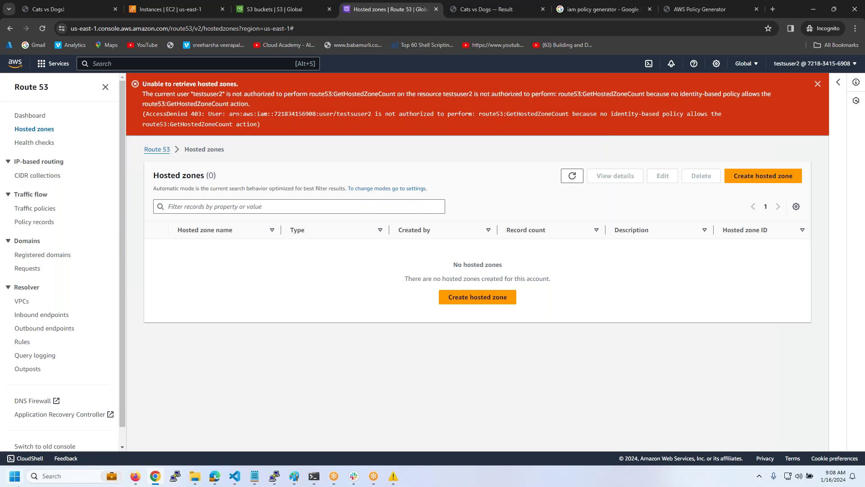
pyautogui.moveTo(242, 479)
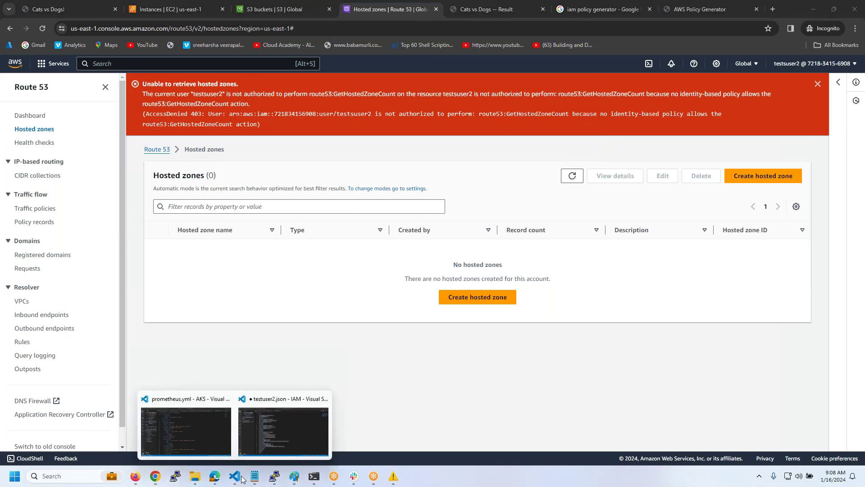
pyautogui.click(254, 434)
# - Review the s3:List* statement in testuser2.json, then open a new blank Untitled-1 file
pyautogui.click(439, 259)
pyautogui.scroll(-3, 437, 246)
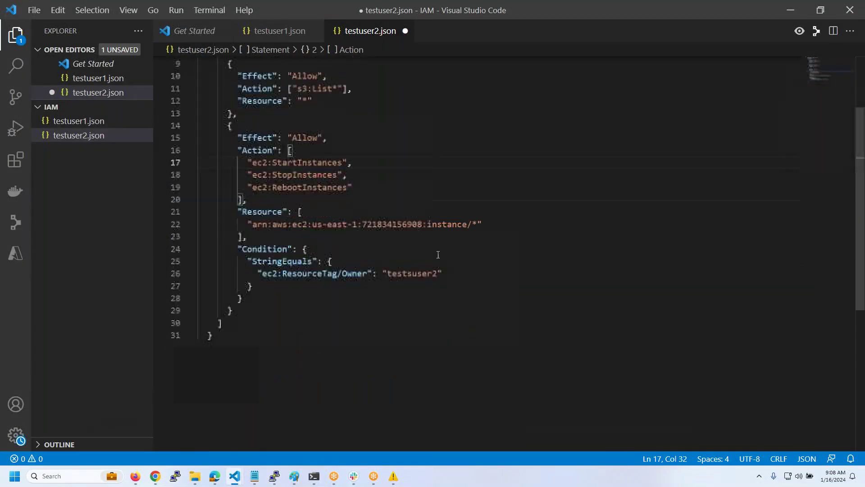
pyautogui.click(345, 88)
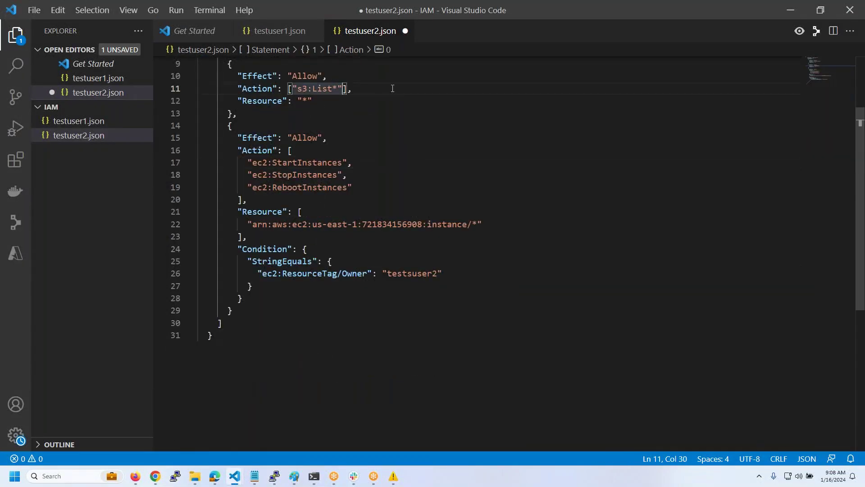
pyautogui.scroll(2, 374, 149)
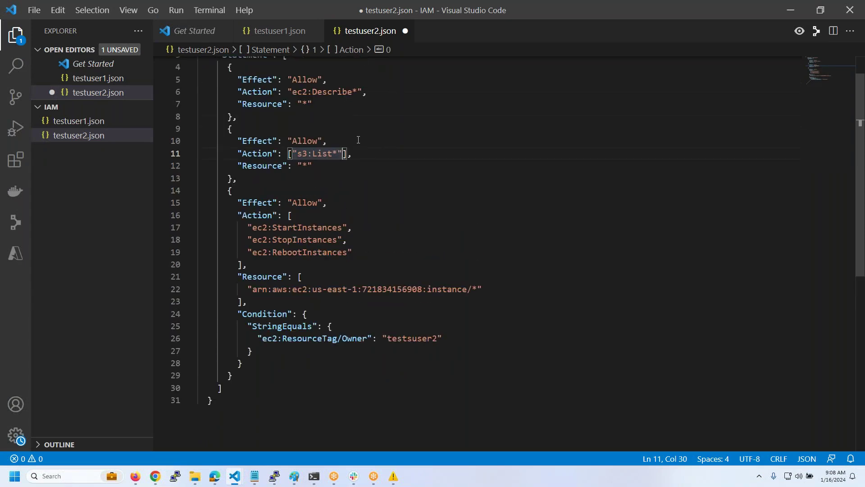
pyautogui.scroll(1, 360, 171)
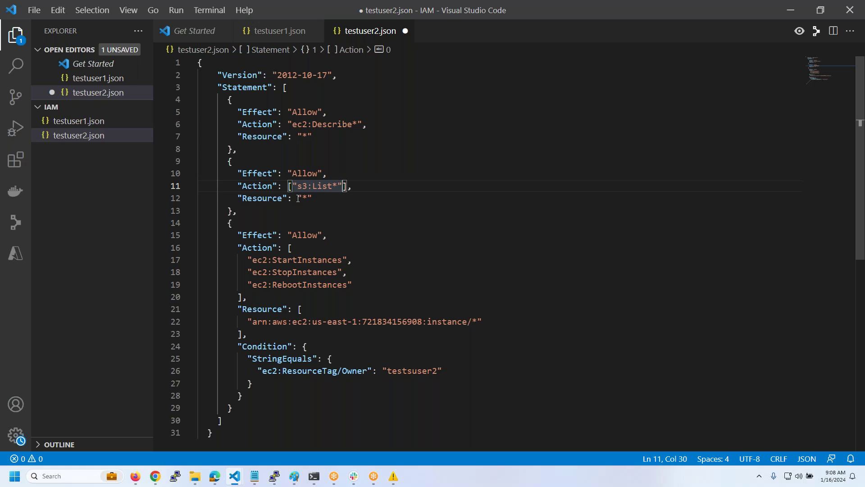
pyautogui.click(108, 50)
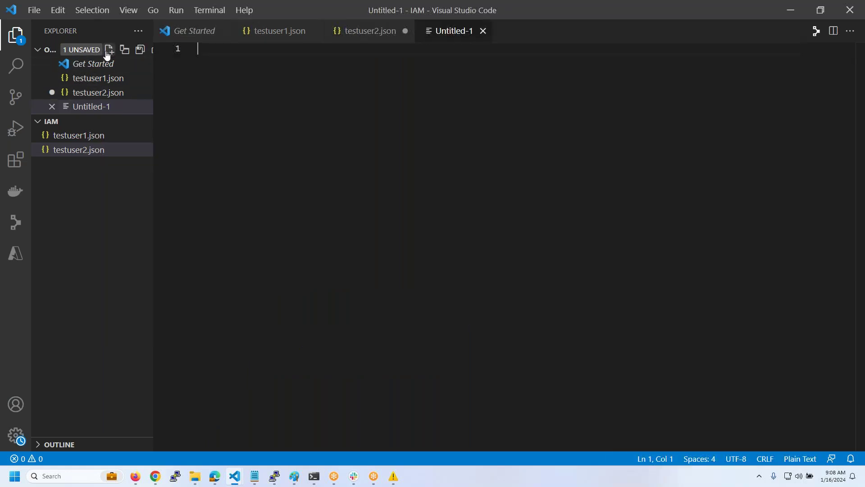
# - Create a new file named inlinepolicy.json in the IAM folder
pyautogui.write('inline')
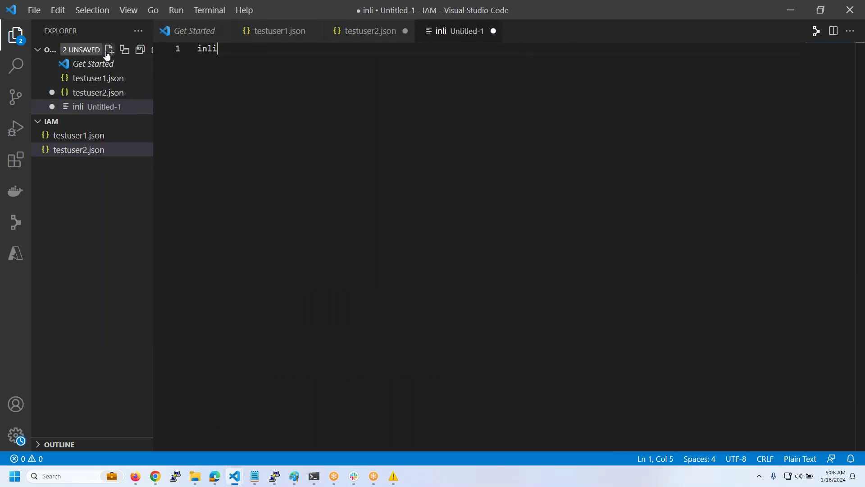
pyautogui.click(100, 150)
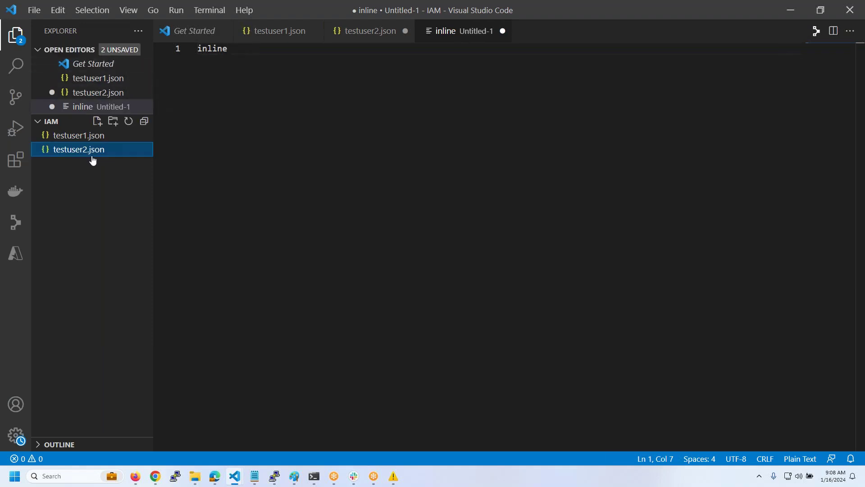
pyautogui.click(97, 125)
pyautogui.write('i')
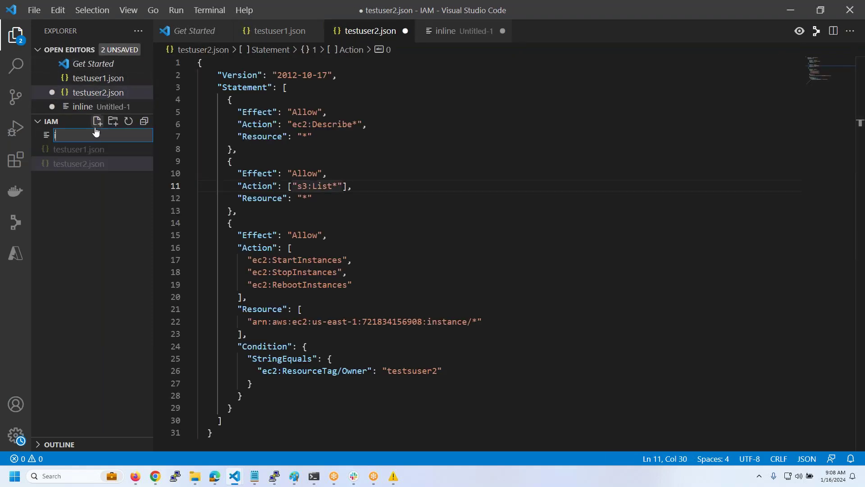
pyautogui.write('nlinepolicy.json')
pyautogui.press('Return')
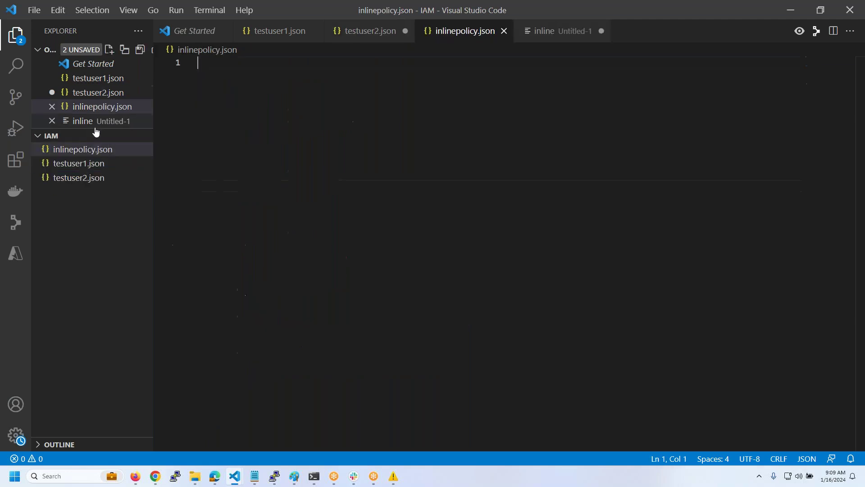
# - Copy the whole testuser1.json policy into the empty inlinepolicy.json
pyautogui.click(93, 164)
pyautogui.hotkey('ctrl', 'a')
pyautogui.click(529, 175)
pyautogui.hotkey('ctrl', 'a')
pyautogui.hotkey('ctrl', 'c')
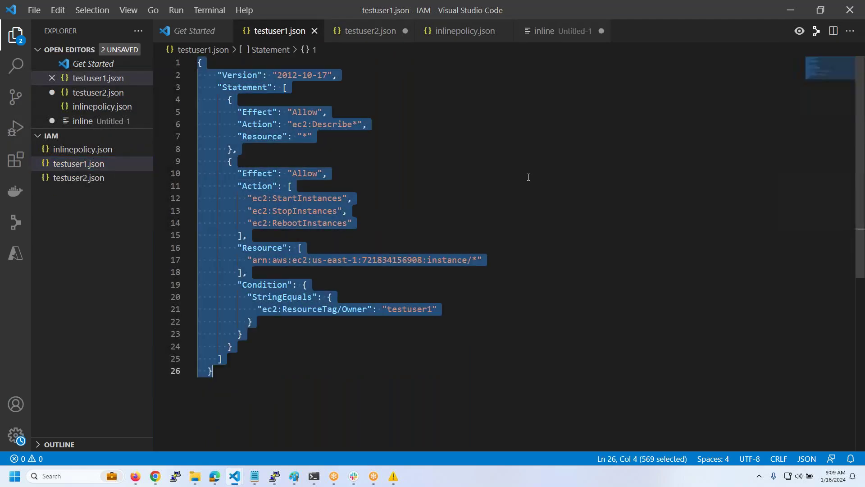
pyautogui.keyDown('ctrl'); pyautogui.click(106, 154); pyautogui.keyUp('ctrl')
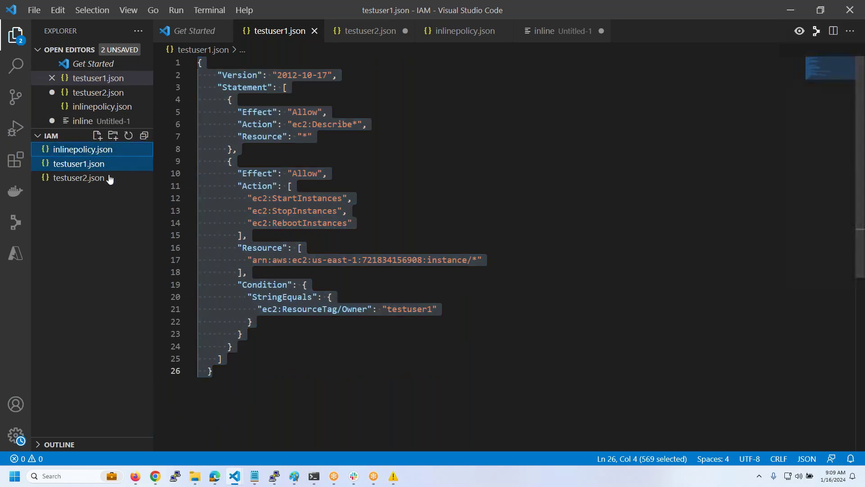
pyautogui.click(107, 178)
pyautogui.click(90, 151)
pyautogui.click(196, 62)
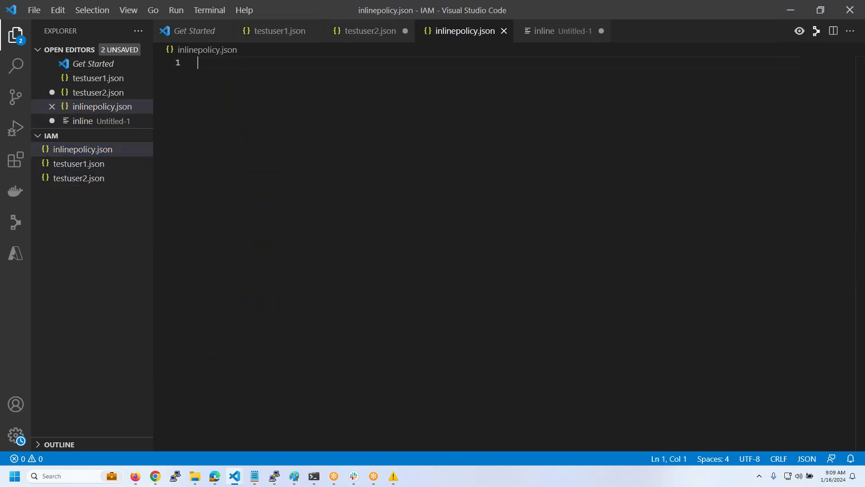
pyautogui.hotkey('ctrl', 'v')
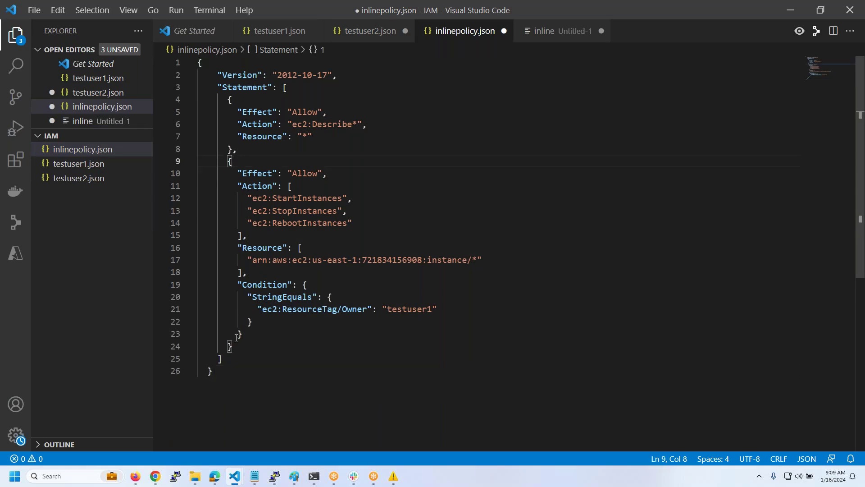
# - Delete the second, EC2 start/stop/reboot statement and save inlinepolicy.json
pyautogui.moveTo(233, 346); pyautogui.dragTo(234, 154)
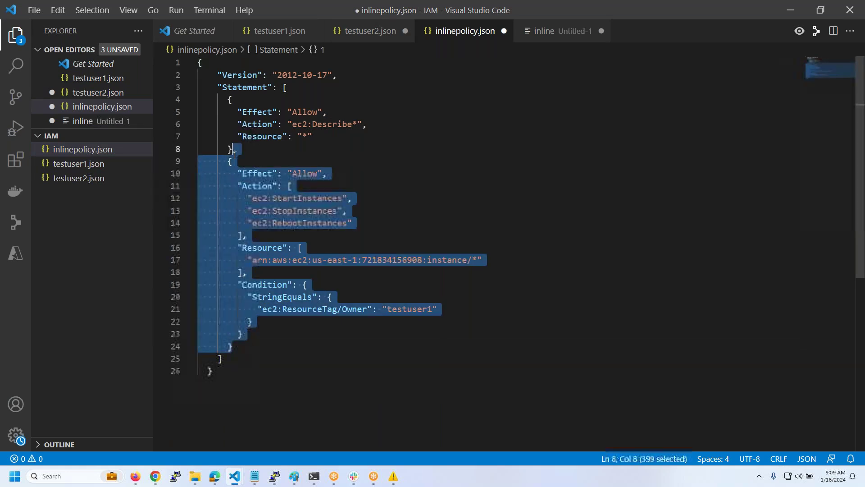
pyautogui.press('BackSpace')
pyautogui.hotkey('ctrl', 's')
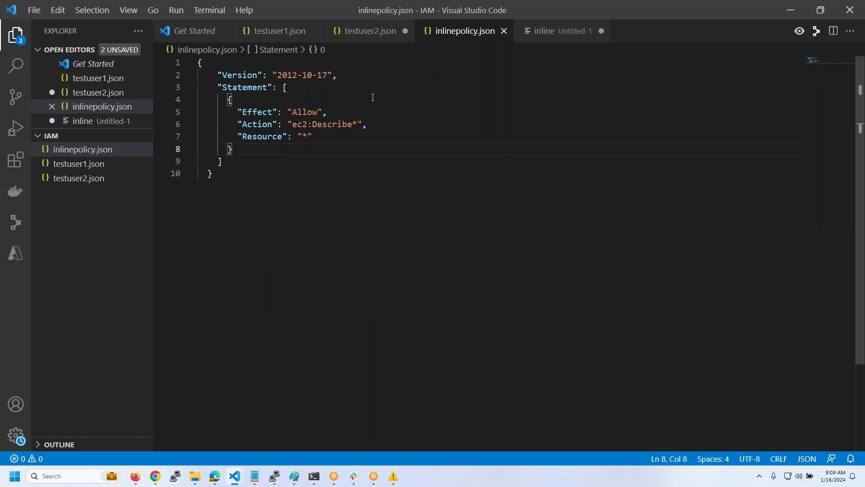
# - Fix the closing-brace indent and change the Action prefix from ec2 to route53
pyautogui.click(227, 174)
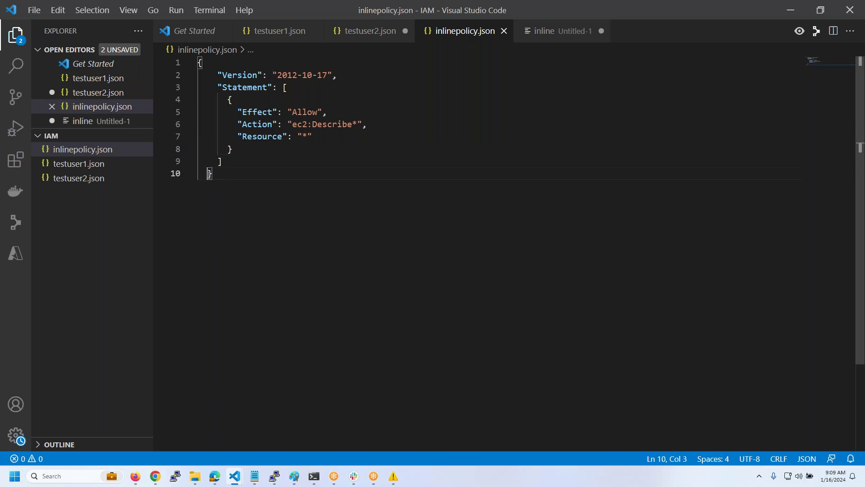
pyautogui.press('BackSpace')
pyautogui.click(209, 175)
pyautogui.click(312, 124)
pyautogui.press('BackSpace')
pyautogui.press('BackSpace')
pyautogui.press('BackSpace')
pyautogui.write('route53')
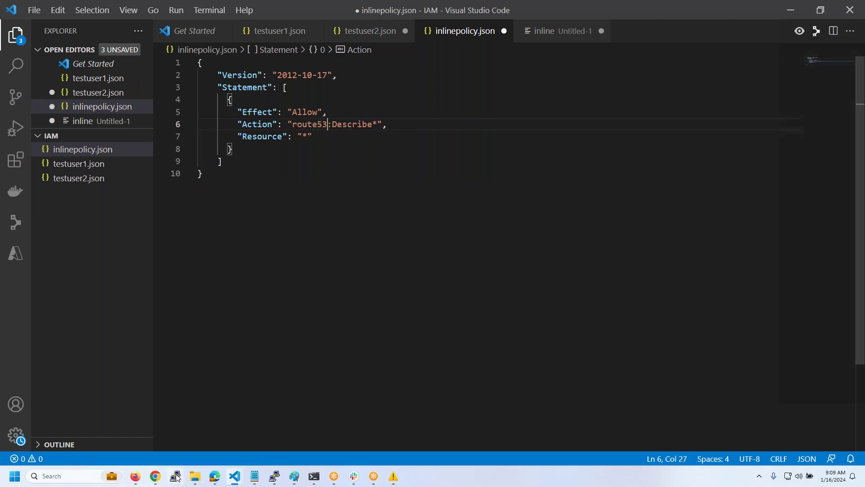
# - On the AWS Policy Generator page, choose Amazon Route 53 as the service
pyautogui.click(156, 477)
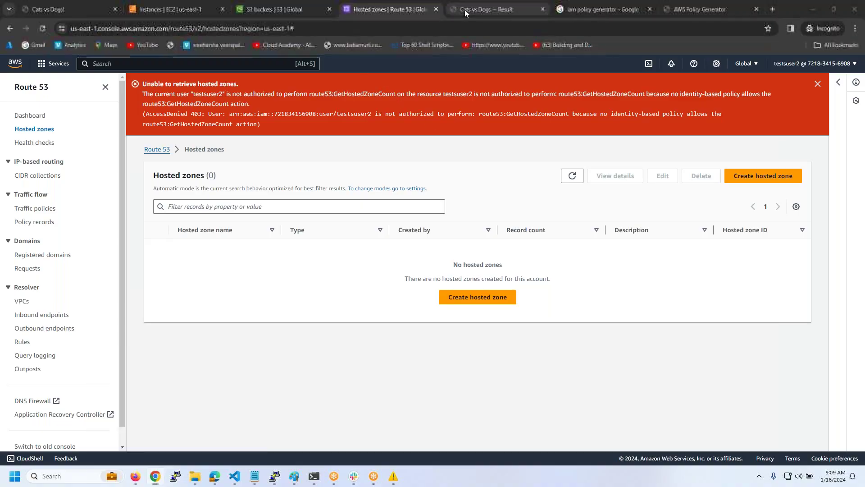
pyautogui.click(560, 14)
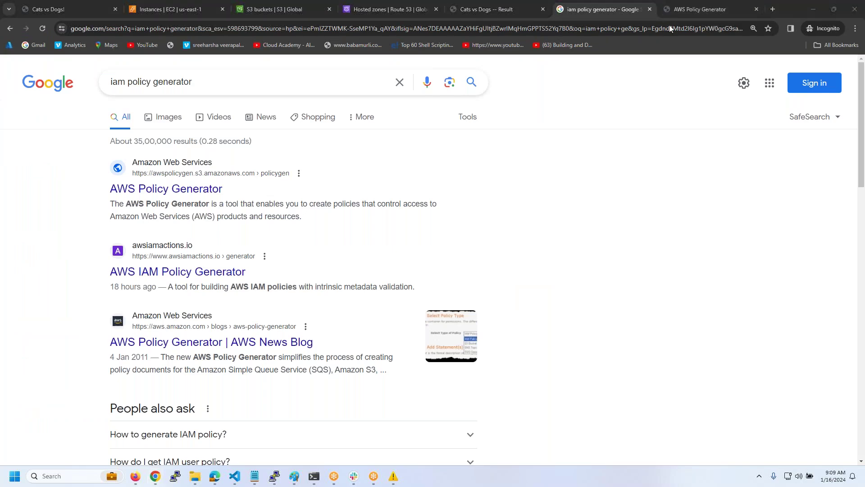
pyautogui.click(699, 9)
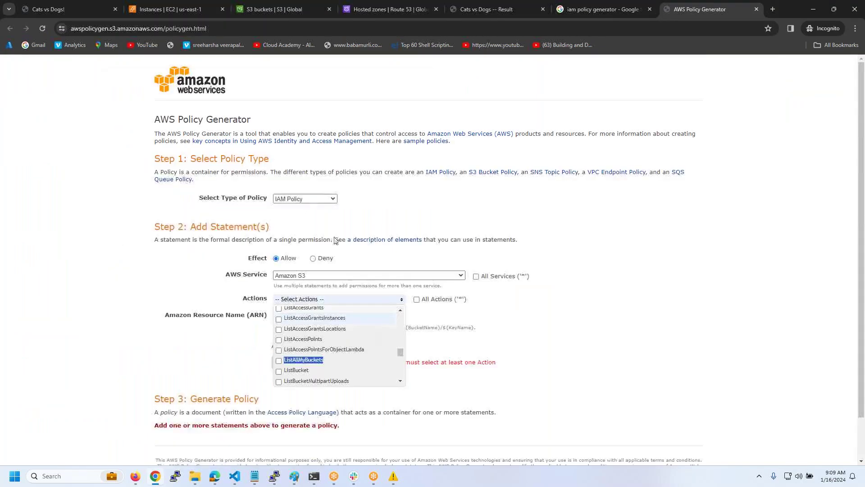
pyautogui.click(317, 276)
pyautogui.click(316, 373)
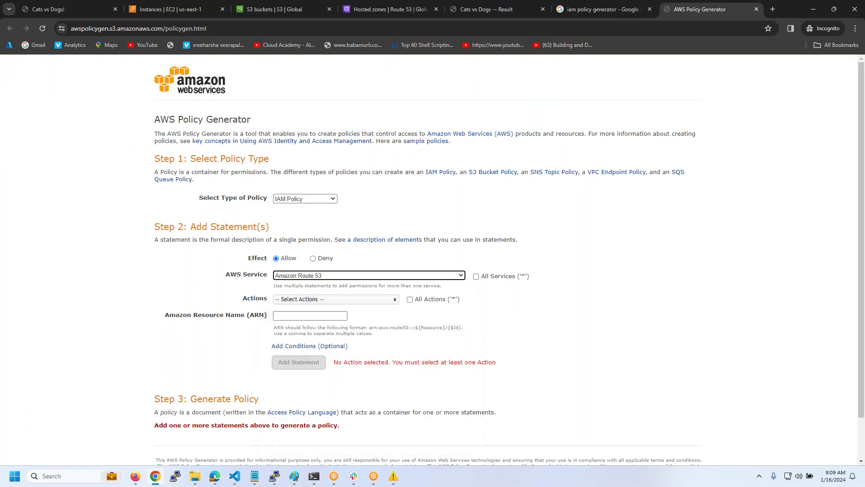
# - Tick ListHostedZones and GetHostedZone in the Route 53 actions list
pyautogui.click(324, 303)
pyautogui.scroll(-6, 322, 321)
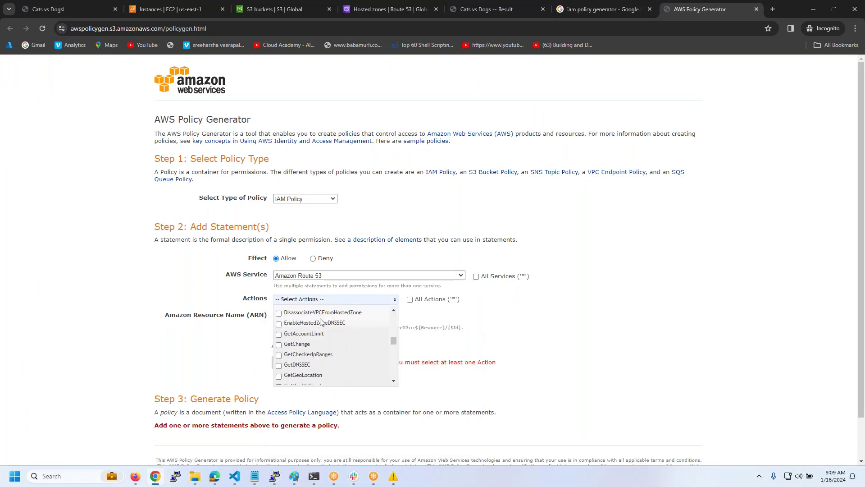
pyautogui.scroll(2, 322, 321)
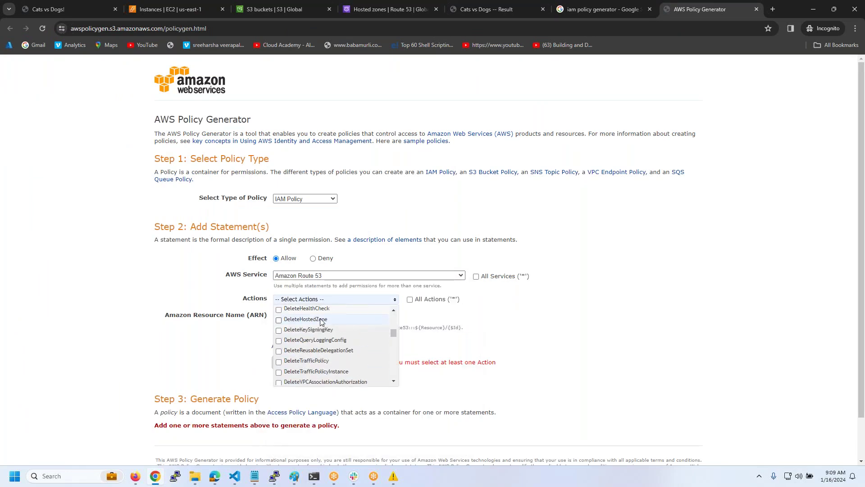
pyautogui.scroll(4, 321, 321)
pyautogui.scroll(-10, 321, 322)
pyautogui.scroll(2, 321, 322)
pyautogui.click(279, 350)
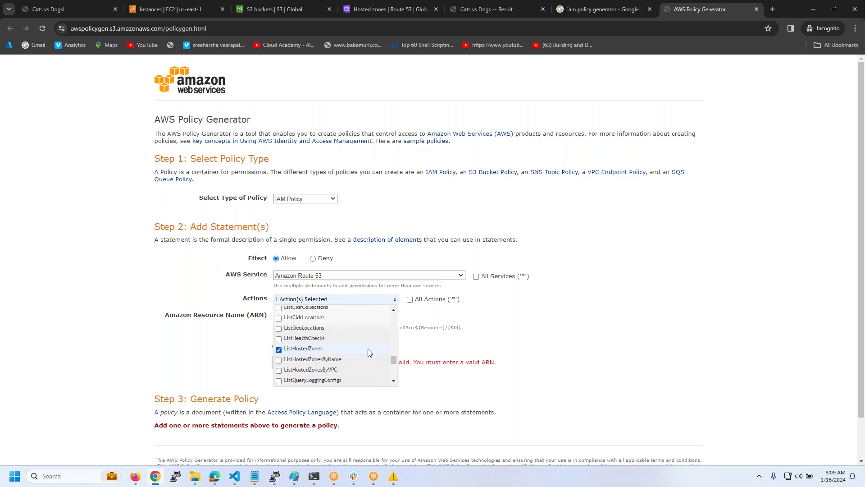
pyautogui.scroll(-3, 368, 353)
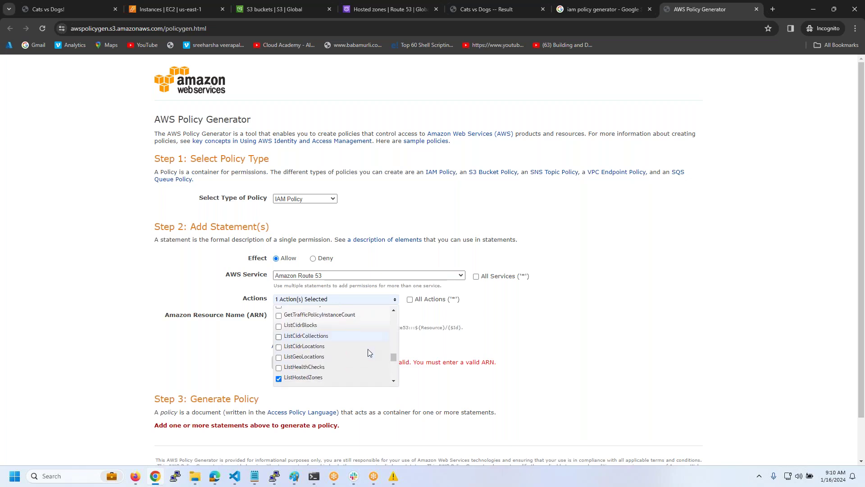
pyautogui.scroll(5, 367, 352)
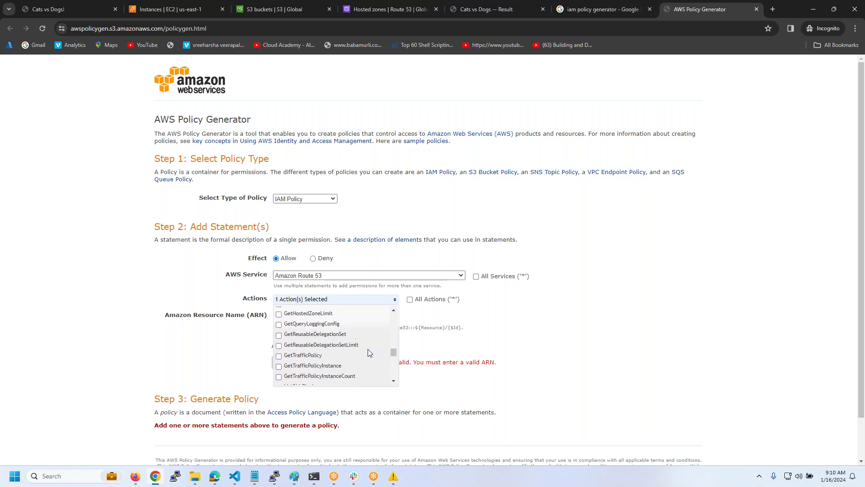
pyautogui.scroll(5, 368, 352)
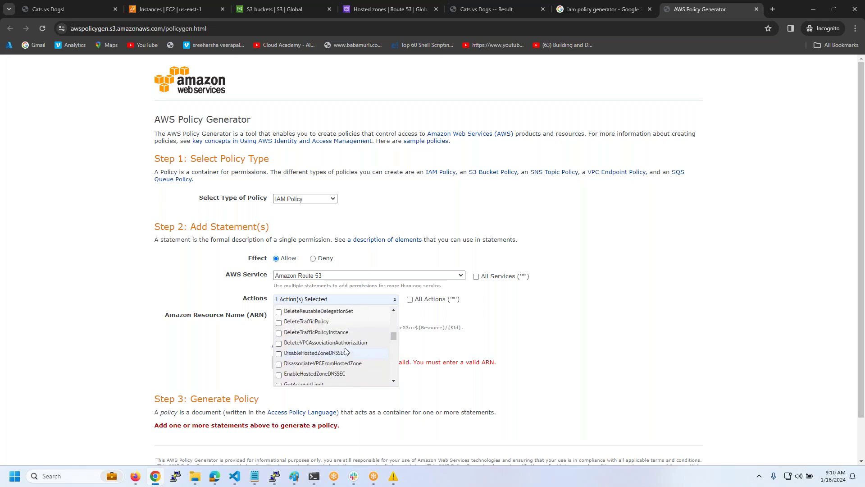
pyautogui.scroll(1, 346, 351)
pyautogui.scroll(-3, 346, 351)
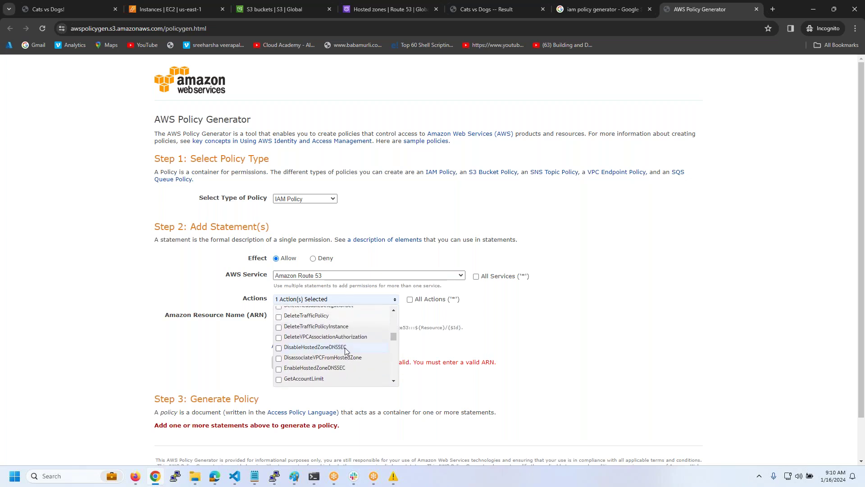
pyautogui.scroll(-1, 346, 351)
pyautogui.scroll(-7, 345, 348)
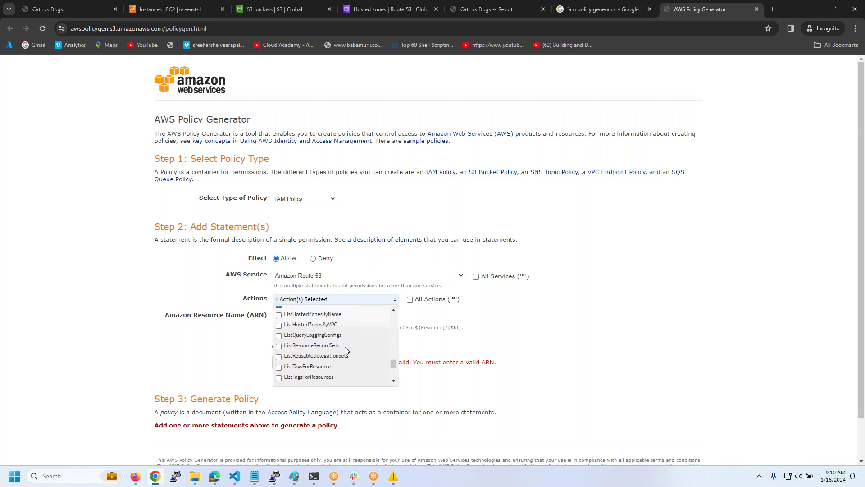
pyautogui.scroll(-3, 345, 350)
pyautogui.scroll(1, 345, 350)
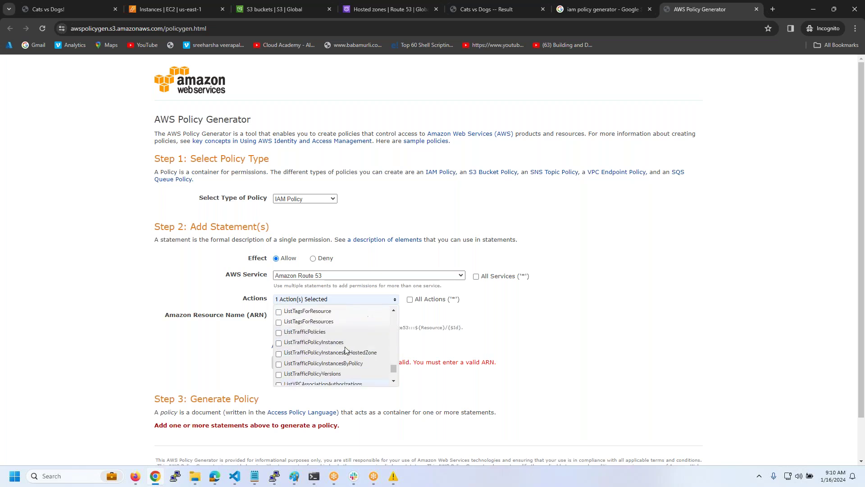
pyautogui.scroll(3, 345, 347)
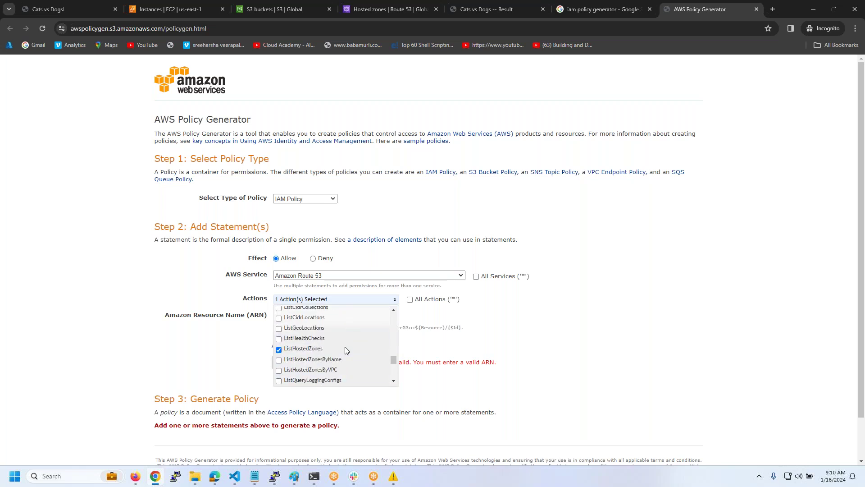
pyautogui.scroll(3, 326, 351)
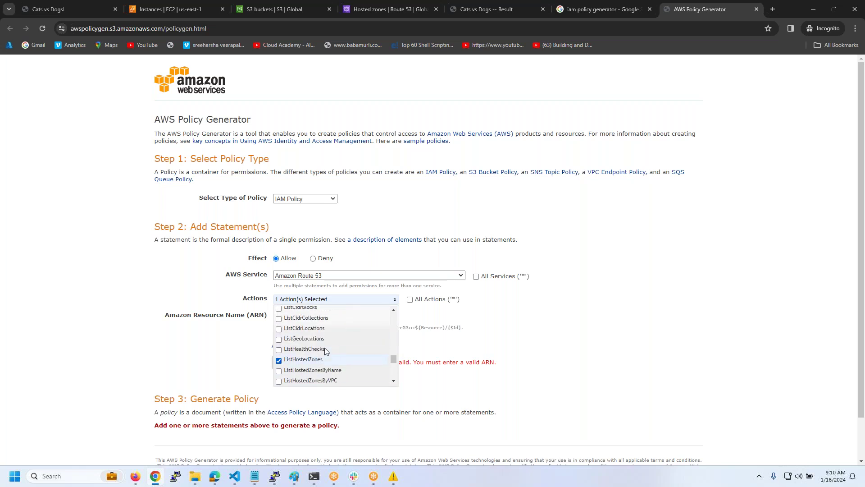
pyautogui.scroll(4, 325, 350)
pyautogui.scroll(7, 325, 347)
pyautogui.scroll(2, 326, 351)
pyautogui.scroll(-13, 325, 351)
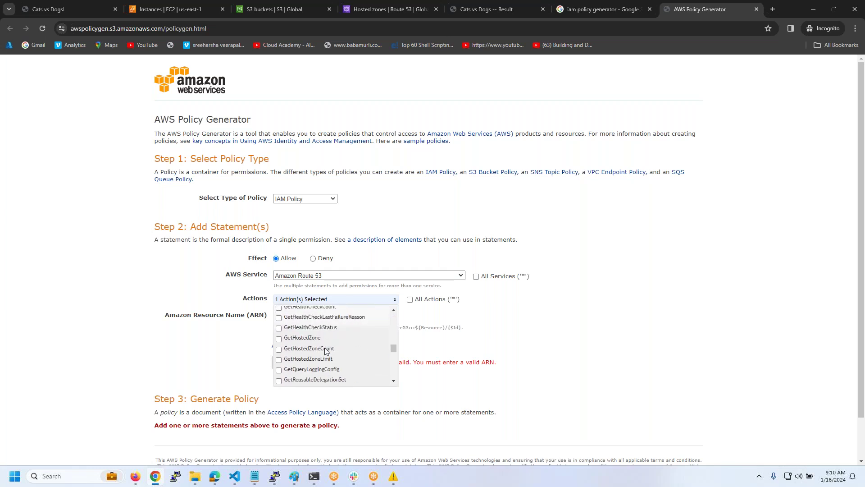
pyautogui.scroll(-1, 324, 351)
pyautogui.scroll(-2, 325, 350)
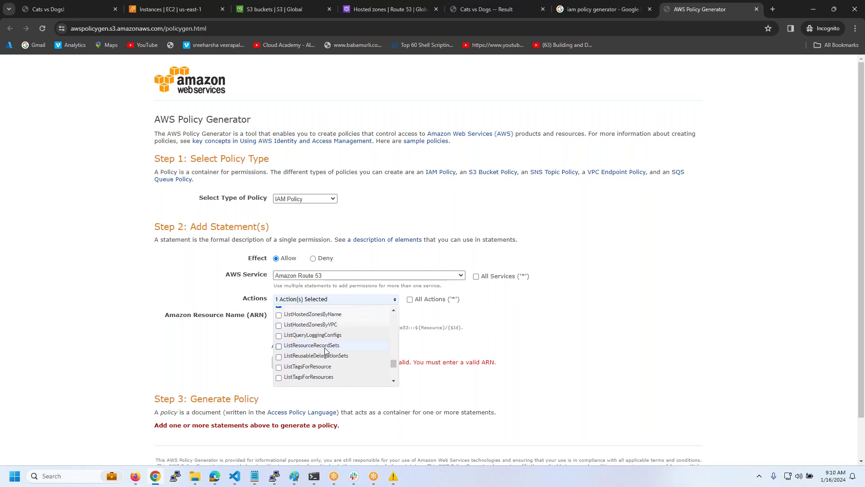
pyautogui.scroll(-3, 325, 350)
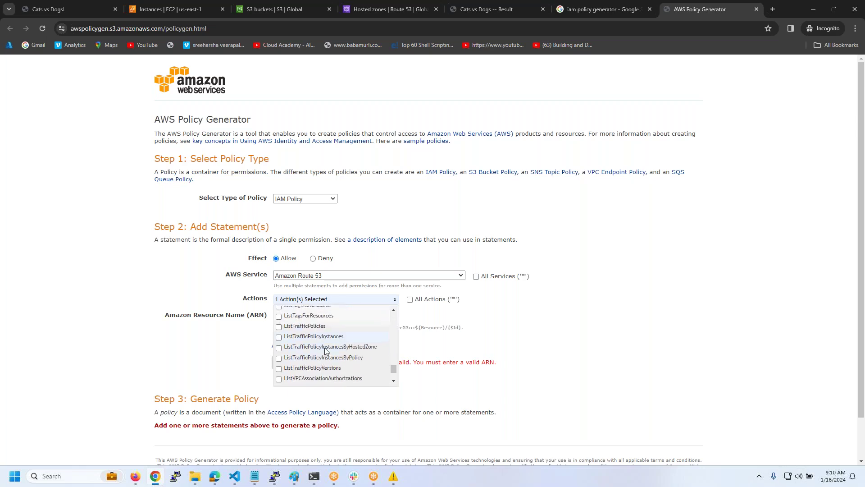
pyautogui.scroll(-1, 325, 351)
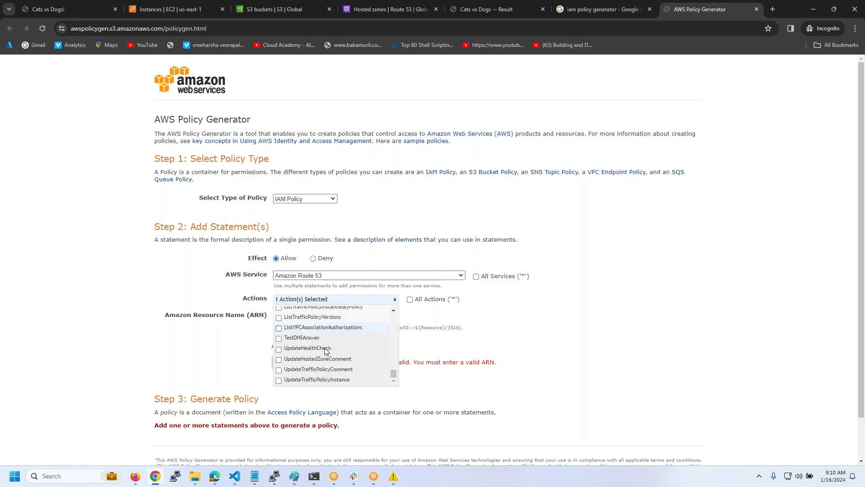
pyautogui.scroll(-1, 325, 351)
pyautogui.scroll(2, 325, 339)
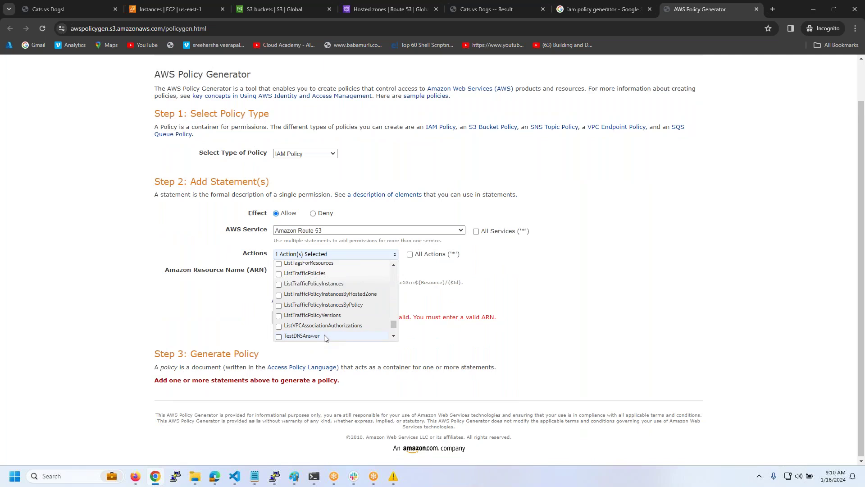
pyautogui.scroll(2, 325, 339)
pyautogui.scroll(4, 326, 339)
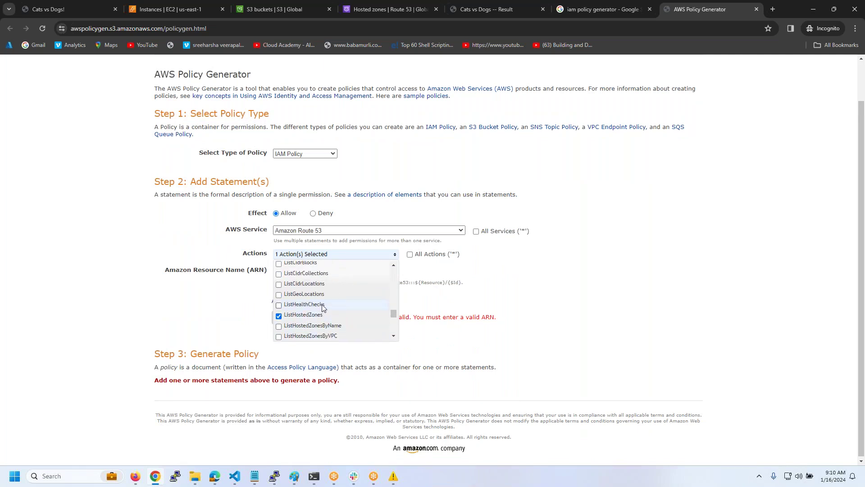
pyautogui.scroll(2, 323, 307)
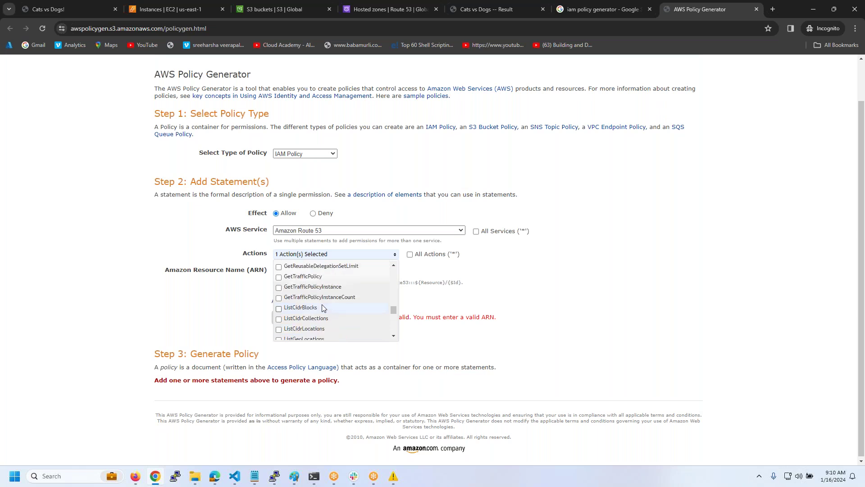
pyautogui.scroll(2, 322, 308)
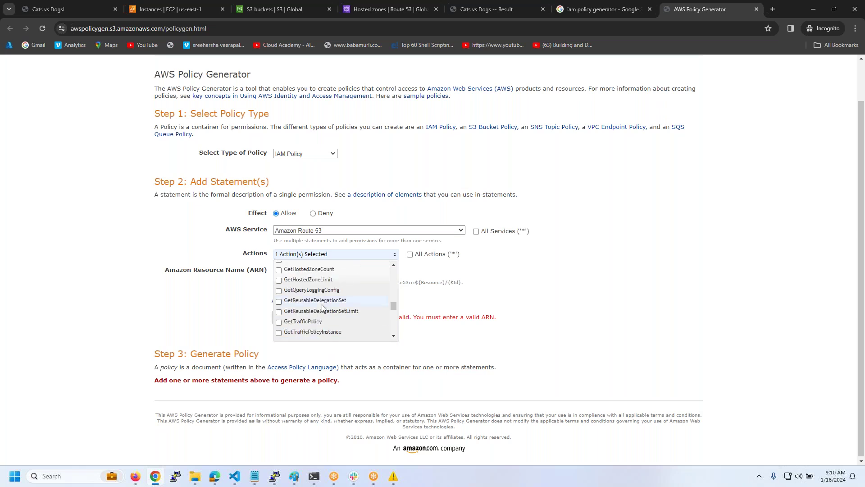
pyautogui.scroll(2, 322, 308)
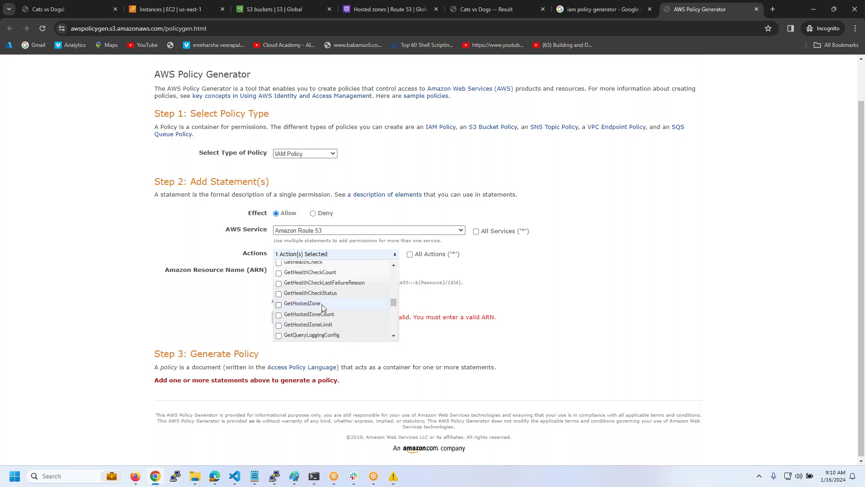
pyautogui.click(279, 304)
pyautogui.click(520, 261)
# - Use * as the resource ARN, add the statement, generate the policy, and copy its statement JSON
pyautogui.click(292, 272)
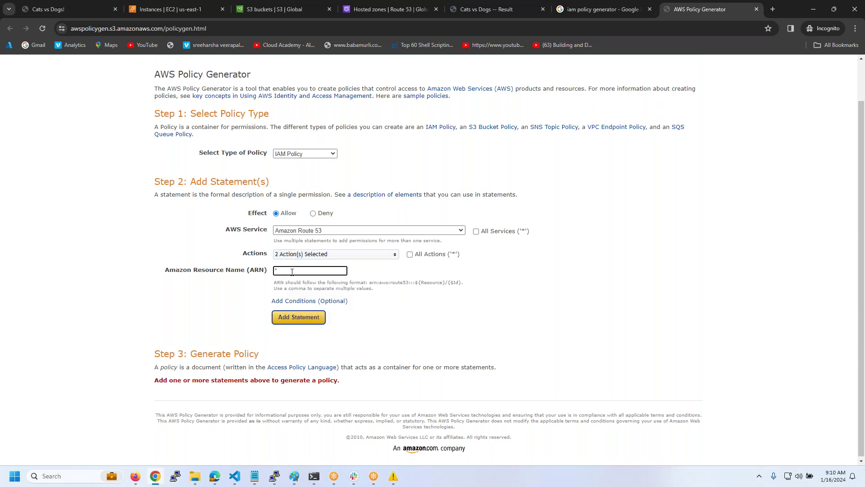
pyautogui.click(316, 318)
pyautogui.scroll(-2, 318, 374)
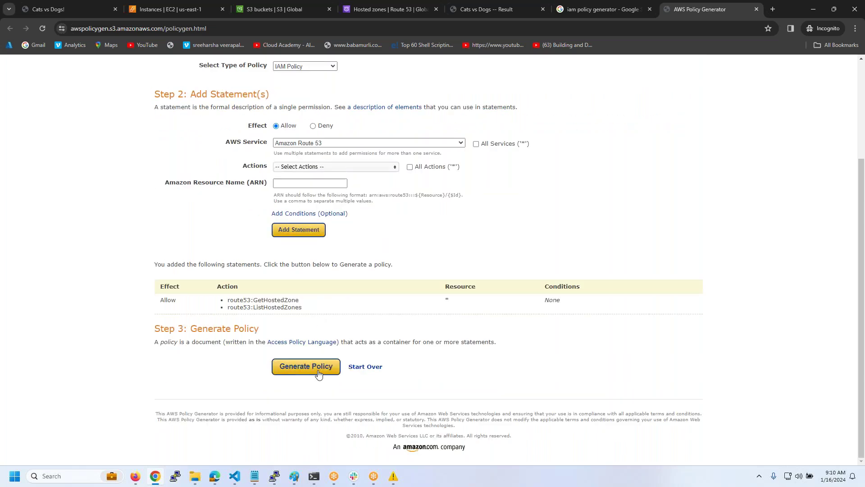
pyautogui.click(317, 371)
pyautogui.scroll(-1, 315, 213)
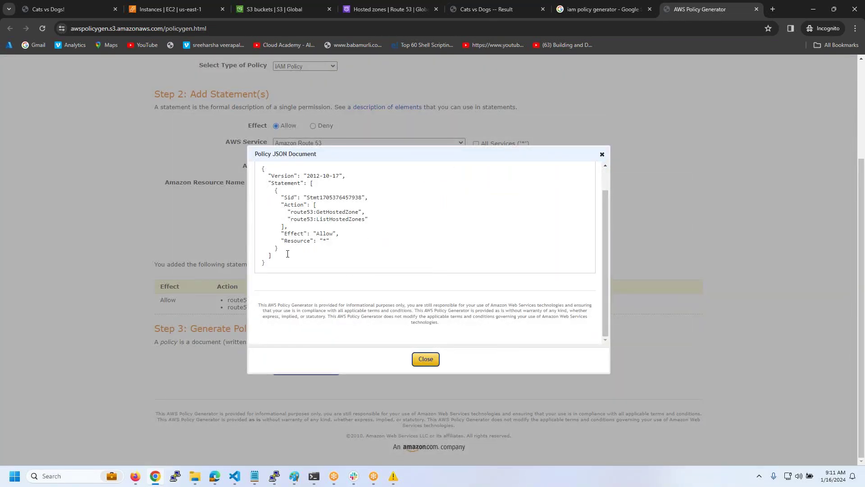
pyautogui.moveTo(279, 249); pyautogui.dragTo(251, 193)
pyautogui.hotkey('ctrl', 'c')
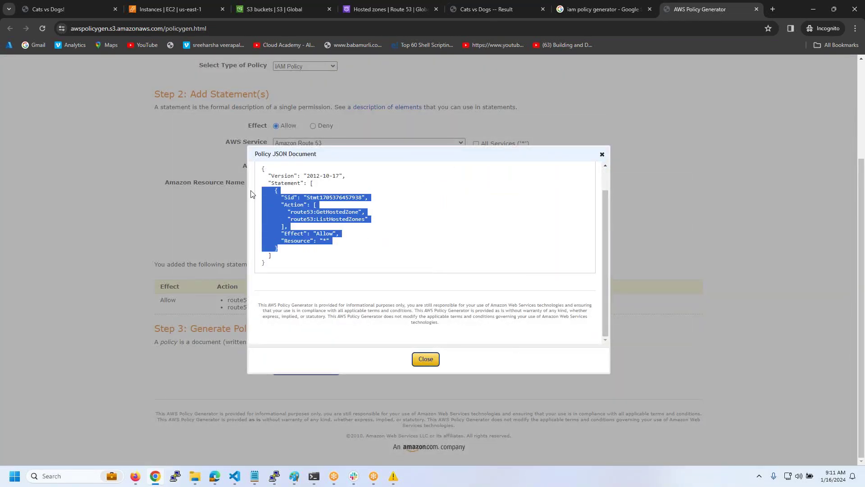
pyautogui.hotkey('alt', 'Tab')
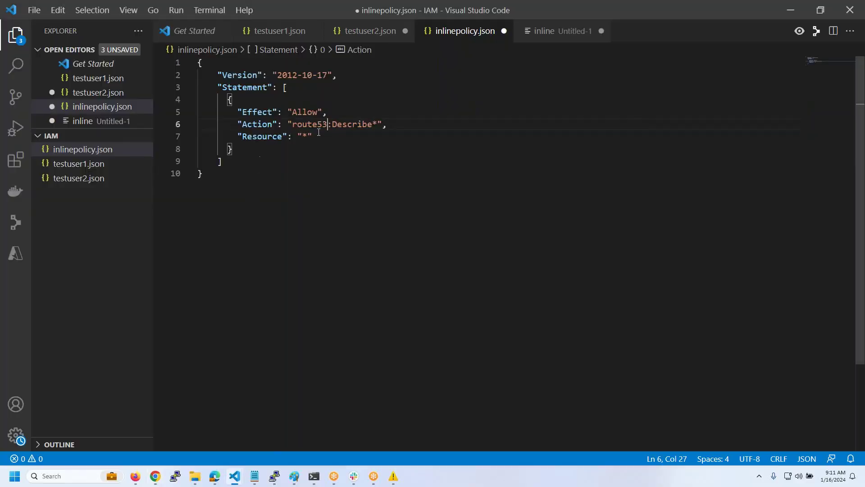
# - Paste the generated Route 53 statement over the old one, fix indentation, save, and select all
pyautogui.moveTo(278, 144); pyautogui.dragTo(167, 101)
pyautogui.hotkey('ctrl', 'v')
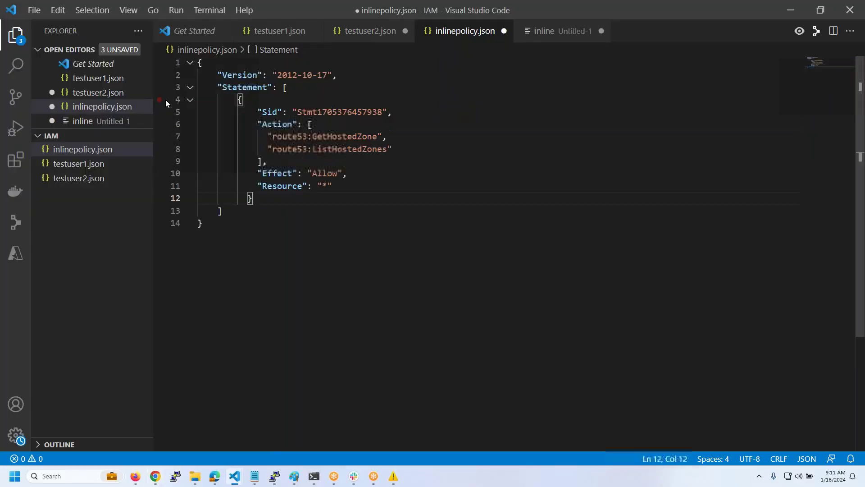
pyautogui.hotkey('ctrl', 's')
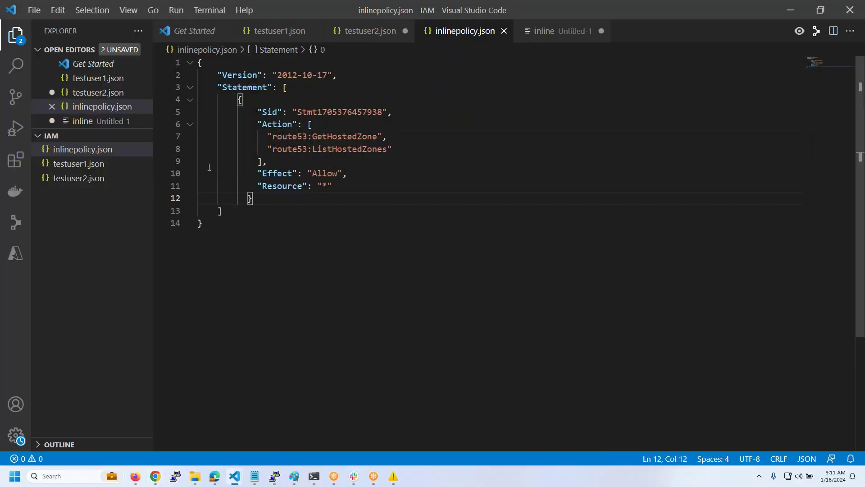
pyautogui.press('BackSpace')
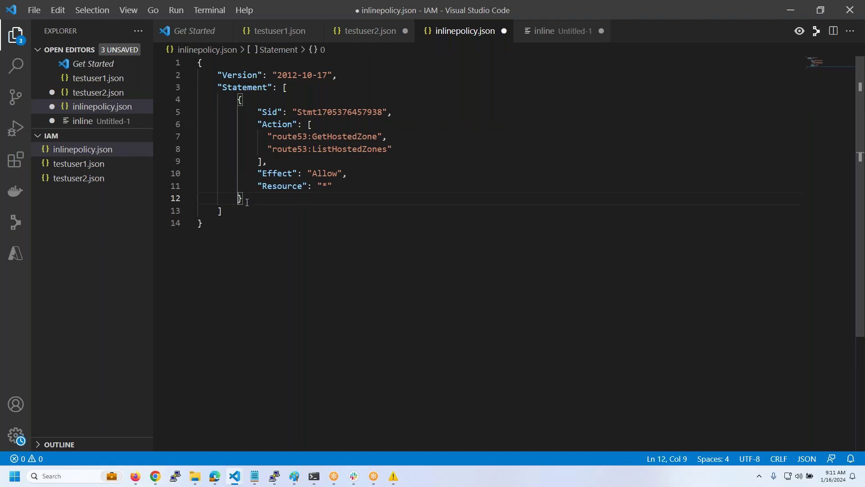
pyautogui.hotkey('ctrl', 's')
pyautogui.hotkey('ctrl', 'a')
pyautogui.hotkey('ctrl', 'c')
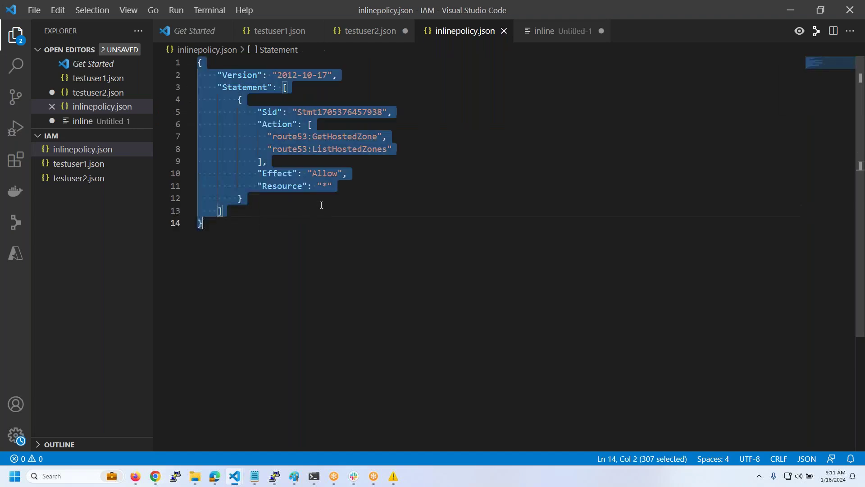
pyautogui.click(134, 477)
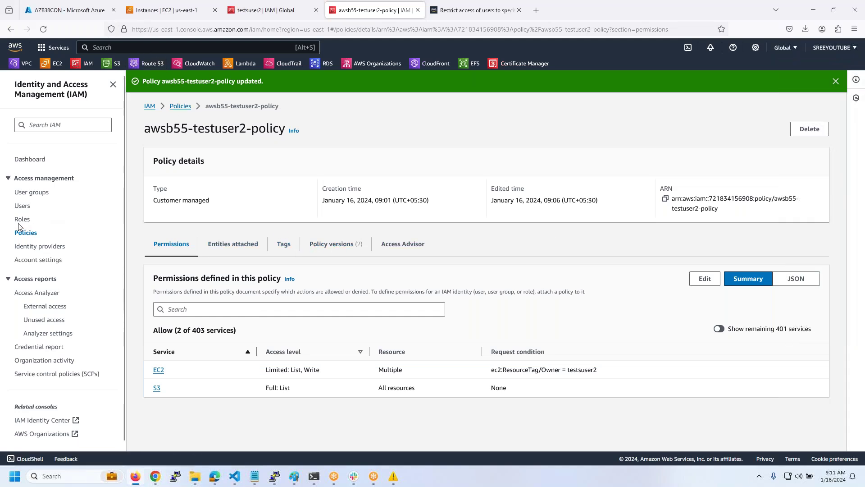
# - From the IAM users list, open testuser2 and choose Add permissions > Create inline policy
pyautogui.click(22, 208)
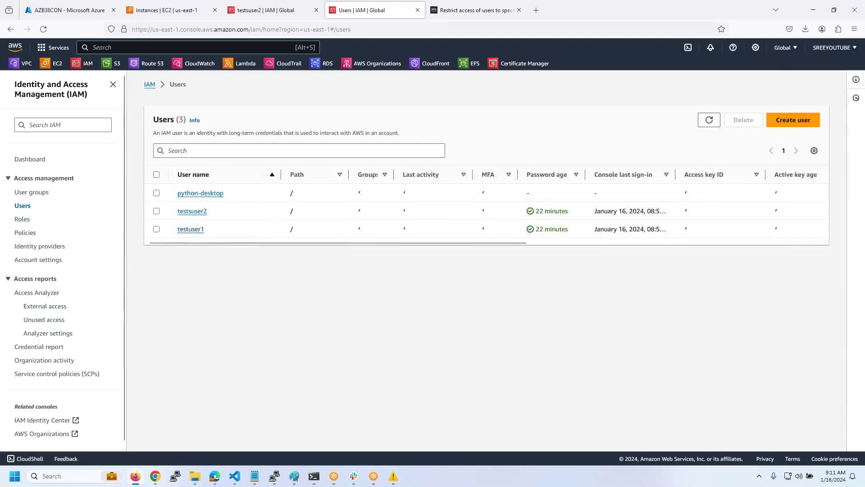
pyautogui.click(192, 211)
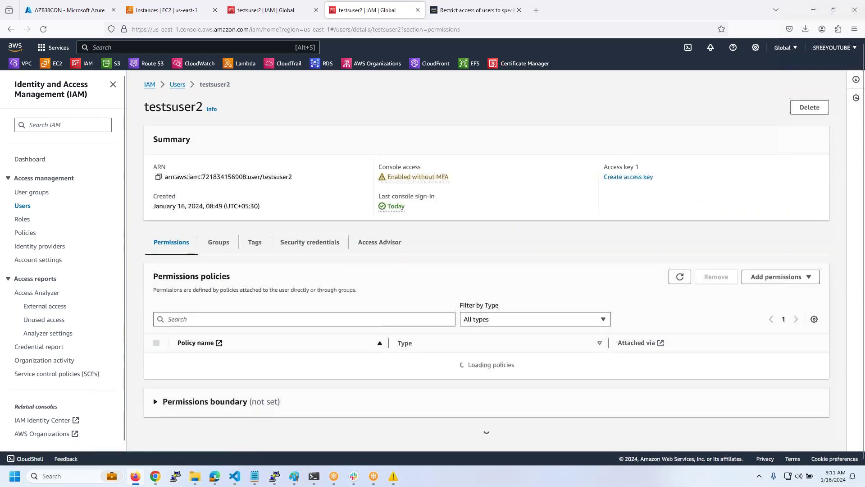
pyautogui.scroll(-2, 252, 298)
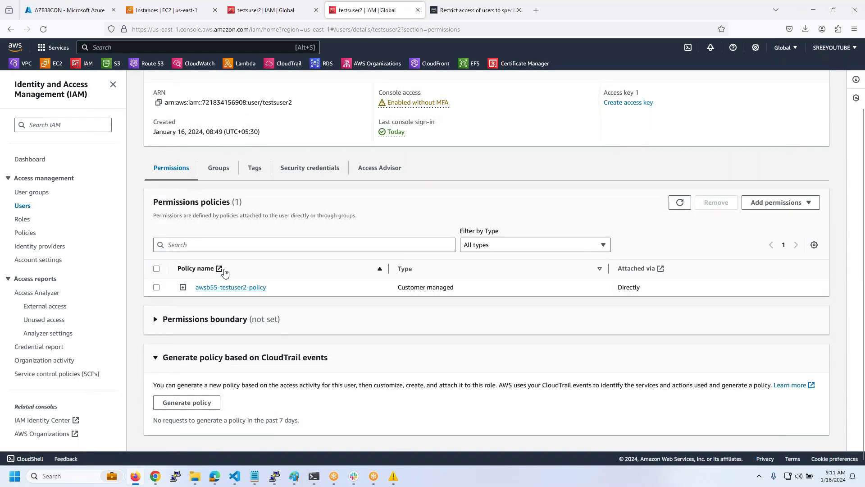
pyautogui.click(796, 204)
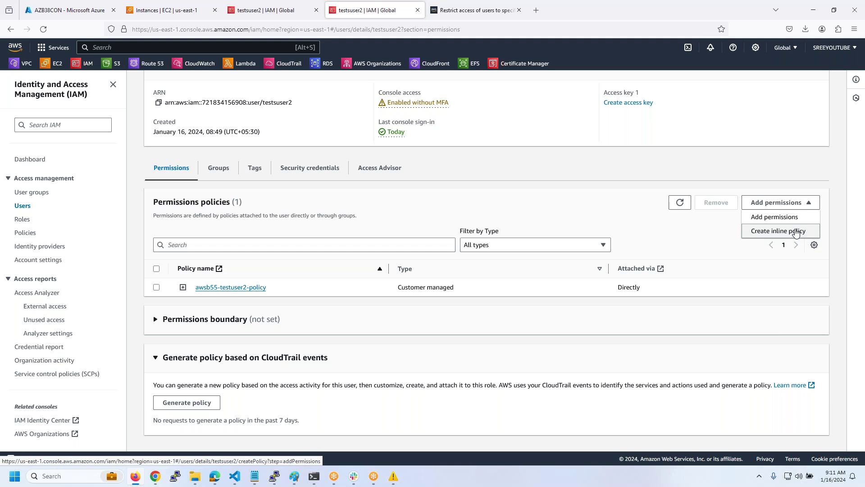
pyautogui.click(796, 231)
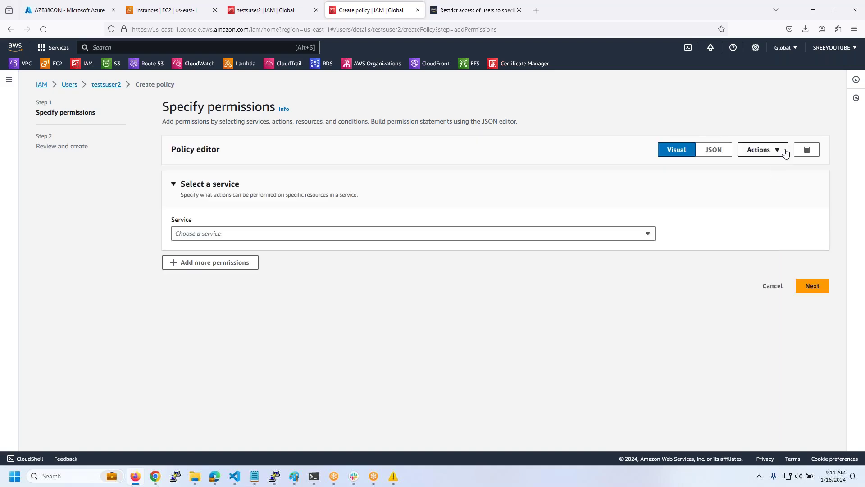
# - Paste the Route 53 policy JSON into the editor, name it testuser2-inline, and create it
pyautogui.click(715, 150)
pyautogui.hotkey('ctrl', 'a')
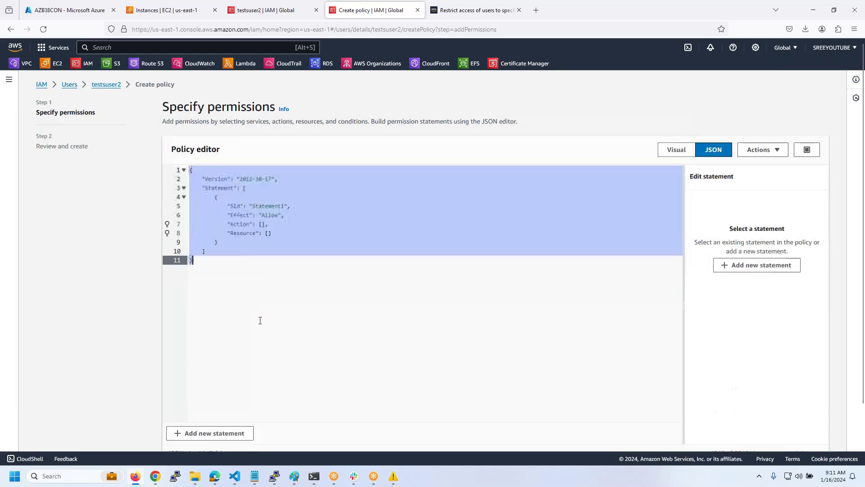
pyautogui.hotkey('ctrl', 'v')
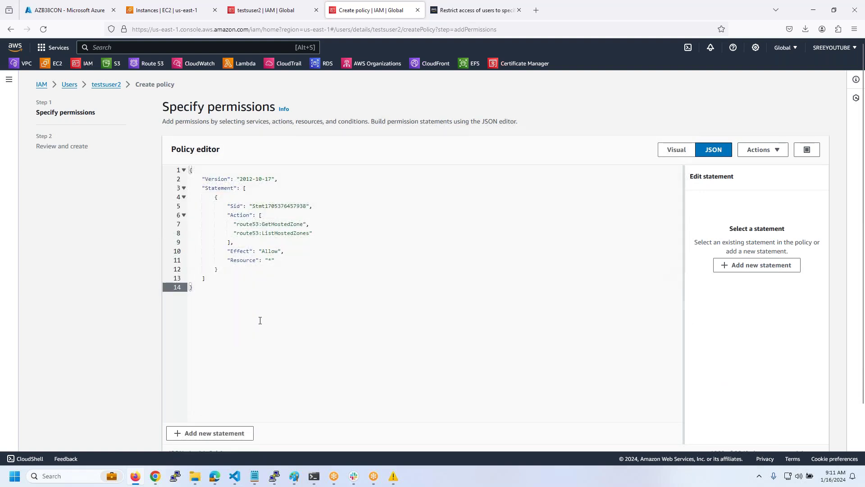
pyautogui.scroll(-2, 290, 302)
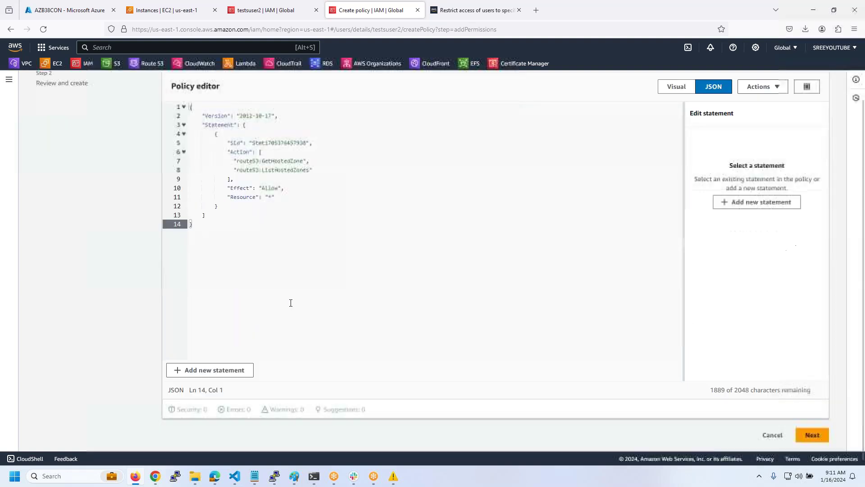
pyautogui.click(810, 435)
pyautogui.click(284, 196)
pyautogui.write('testuser')
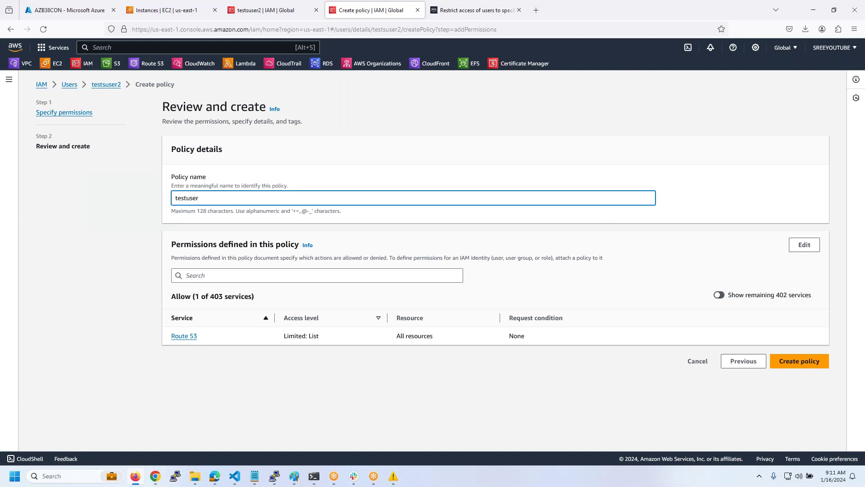
pyautogui.write('2-inline')
pyautogui.click(796, 364)
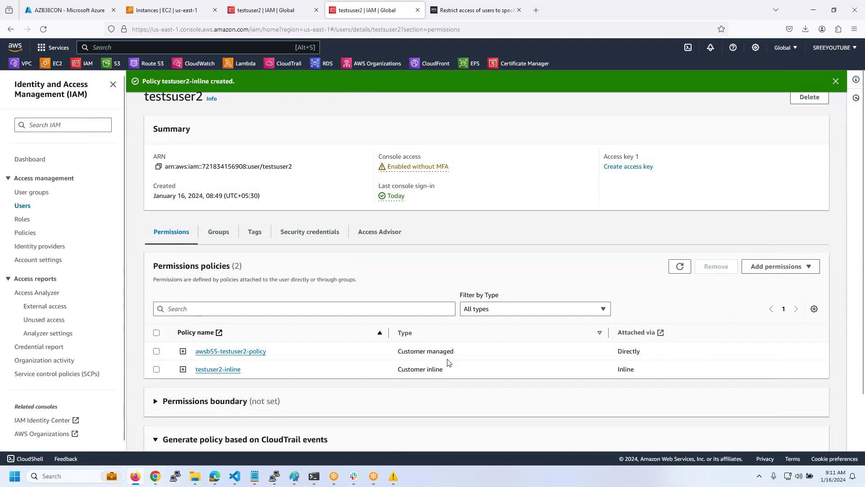
# - Search the IAM Policies list for testuser2-inline, finding no match, then bring up the incognito window
pyautogui.moveTo(241, 369); pyautogui.dragTo(206, 373)
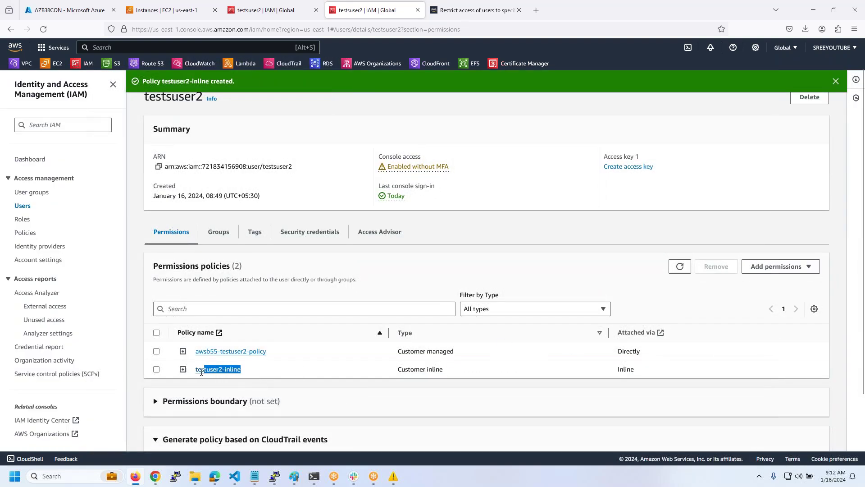
pyautogui.click(249, 10)
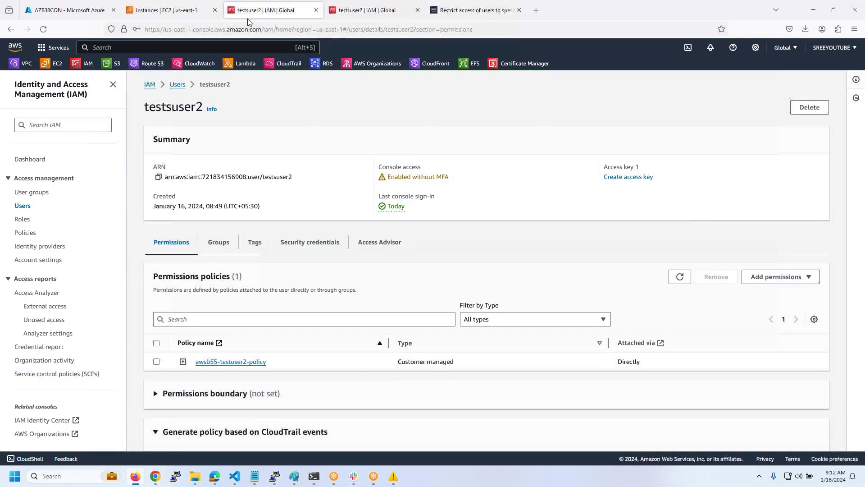
pyautogui.click(25, 232)
pyautogui.click(235, 157)
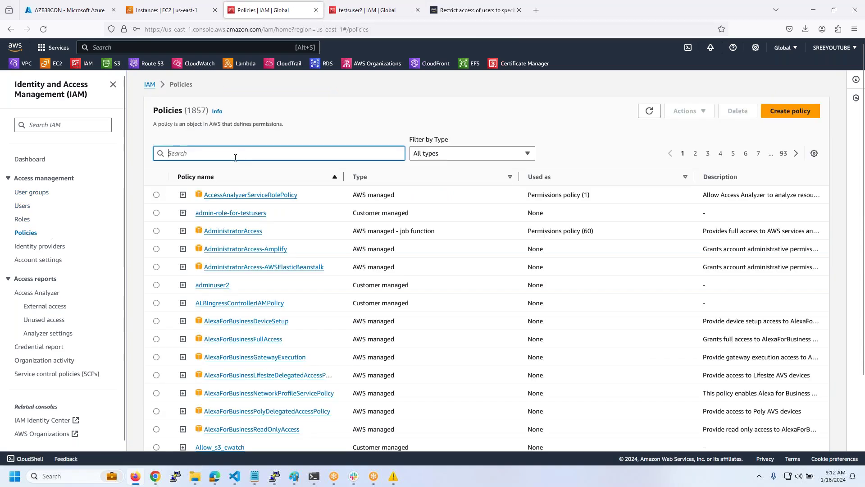
pyautogui.write('testuser2-inline')
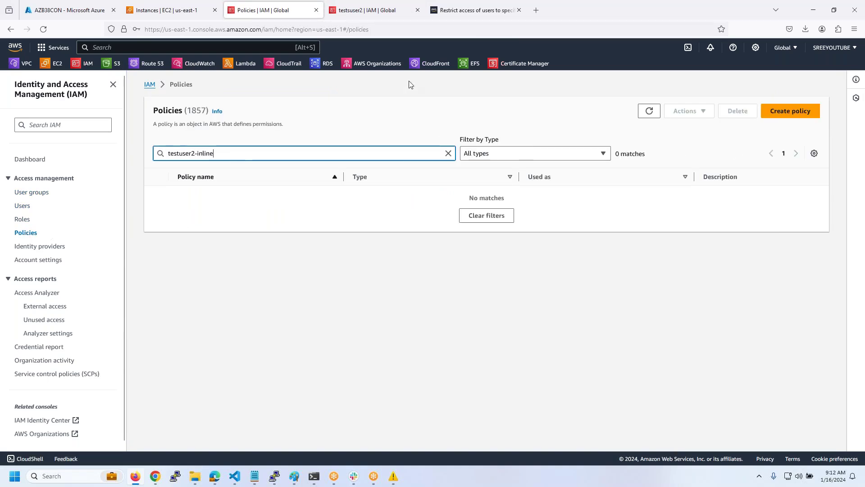
pyautogui.click(391, 22)
pyautogui.click(390, 18)
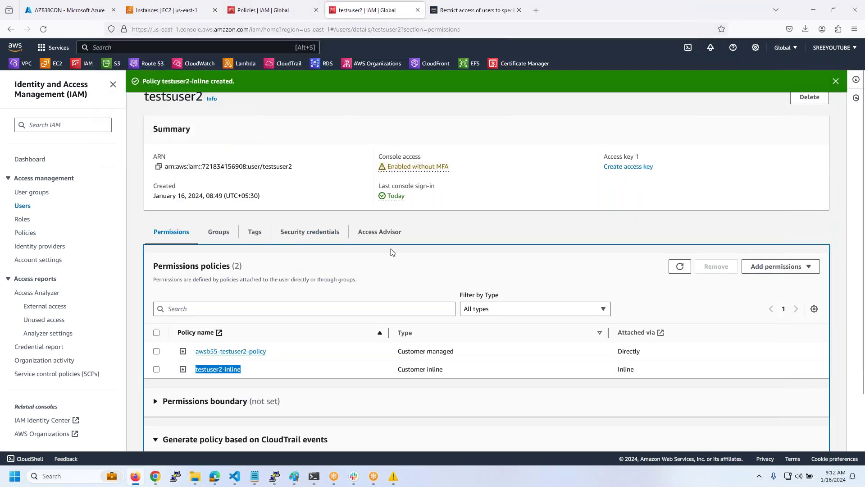
pyautogui.moveTo(248, 371); pyautogui.dragTo(217, 370)
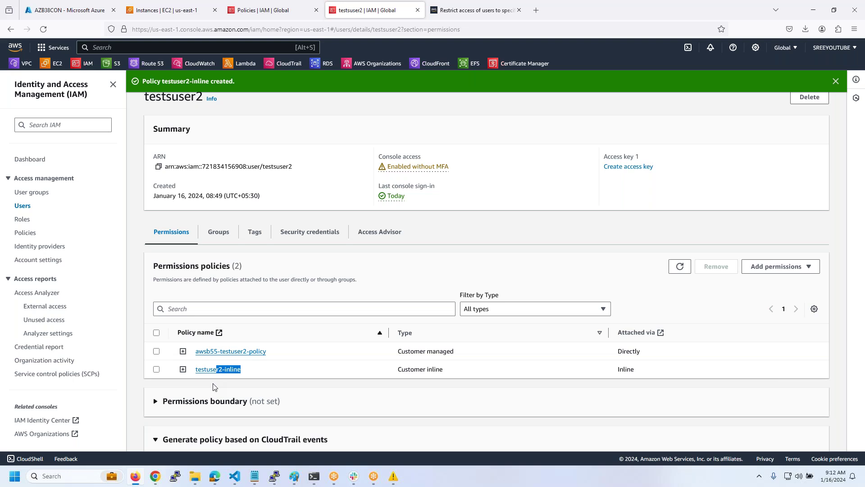
pyautogui.click(155, 476)
# - Open Route 53 in a new tab, reload Hosted zones, and copy the denied GetHostedZoneCount action
pyautogui.click(275, 9)
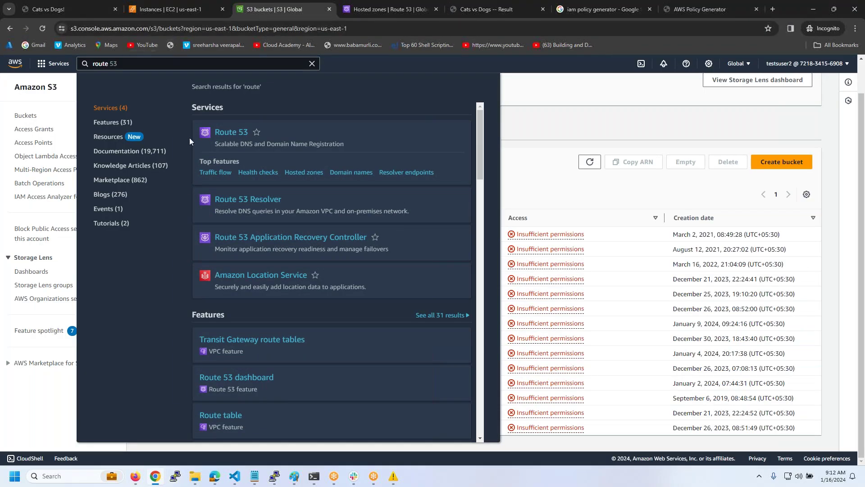
pyautogui.rightClick(244, 141)
pyautogui.click(244, 141)
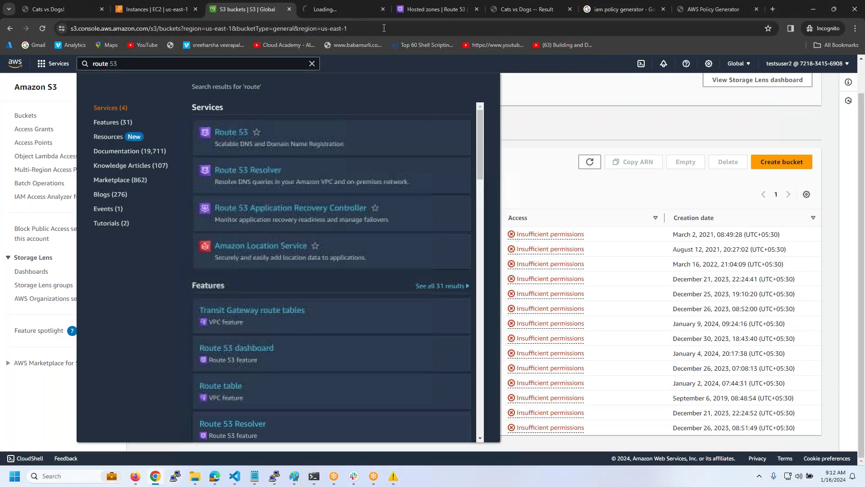
pyautogui.click(422, 16)
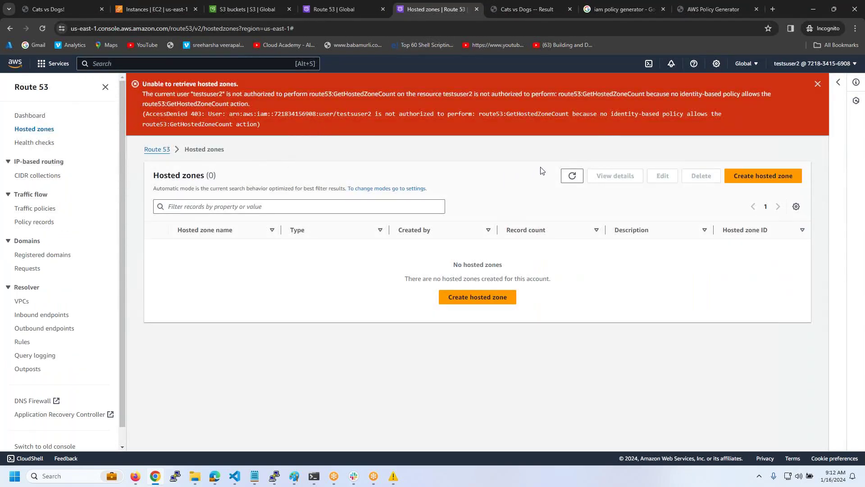
pyautogui.click(42, 28)
pyautogui.doubleClick(525, 114)
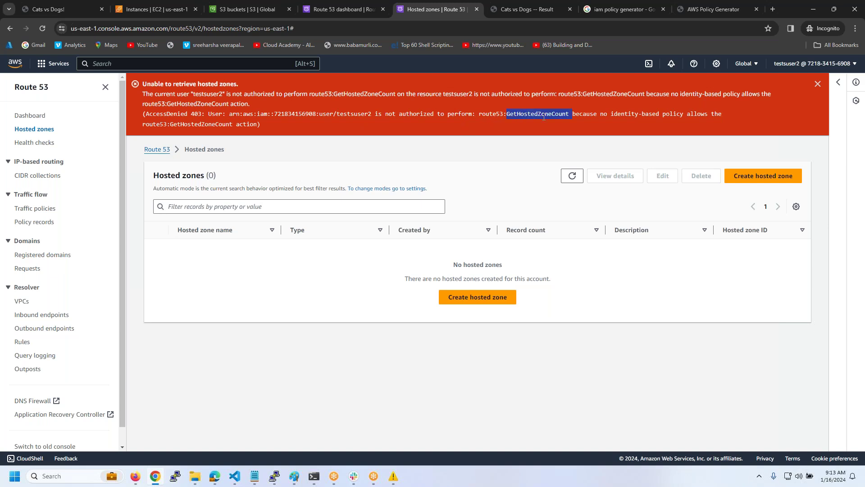
pyautogui.hotkey('ctrl', 'c')
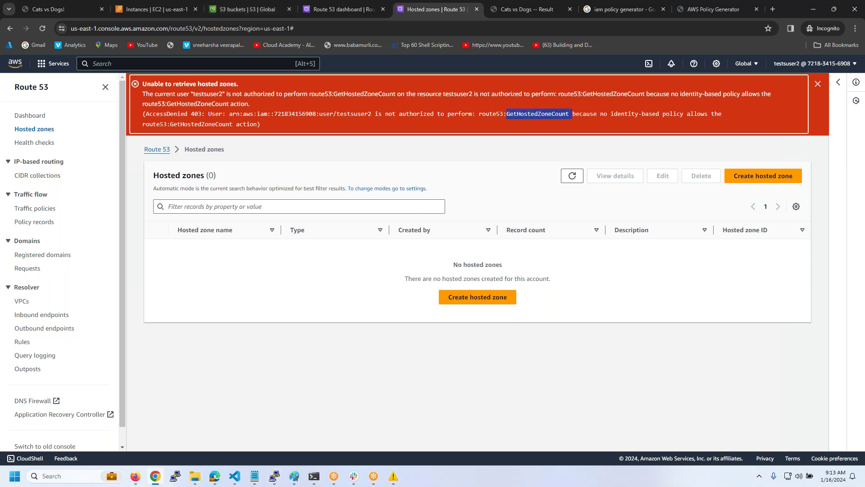
pyautogui.click(135, 478)
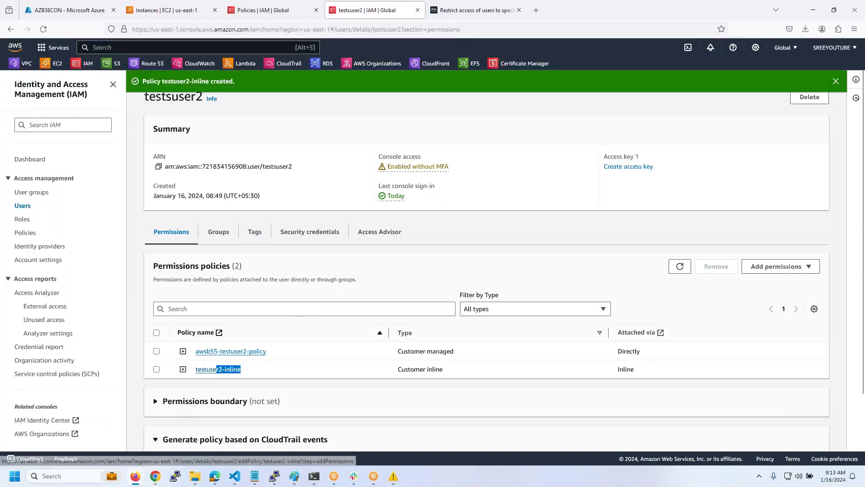
# - Open testuser2-inline and add a new Action entry containing the pasted GetHostedZoneCount name
pyautogui.click(225, 368)
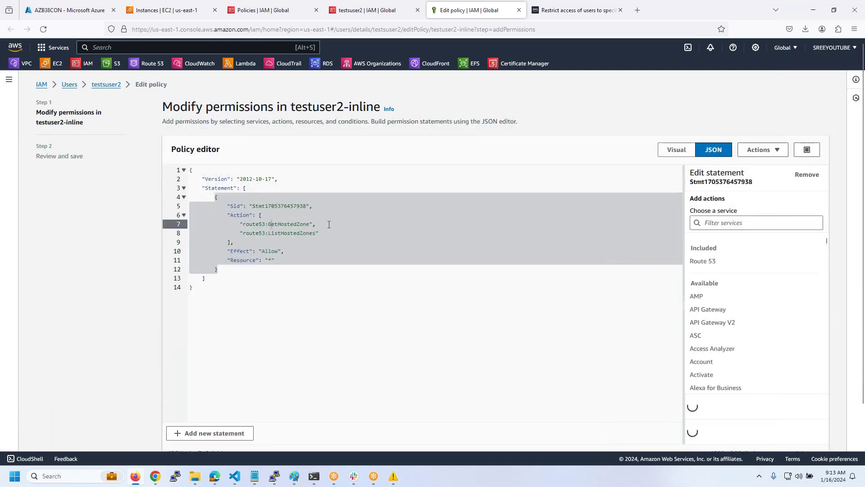
pyautogui.click(330, 233)
pyautogui.write(',')
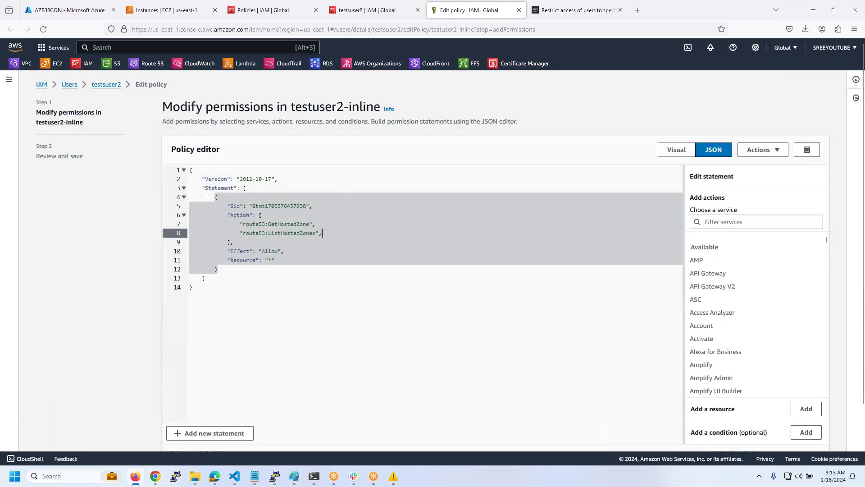
pyautogui.press('Return')
pyautogui.write('"')
pyautogui.hotkey('ctrl', 'v')
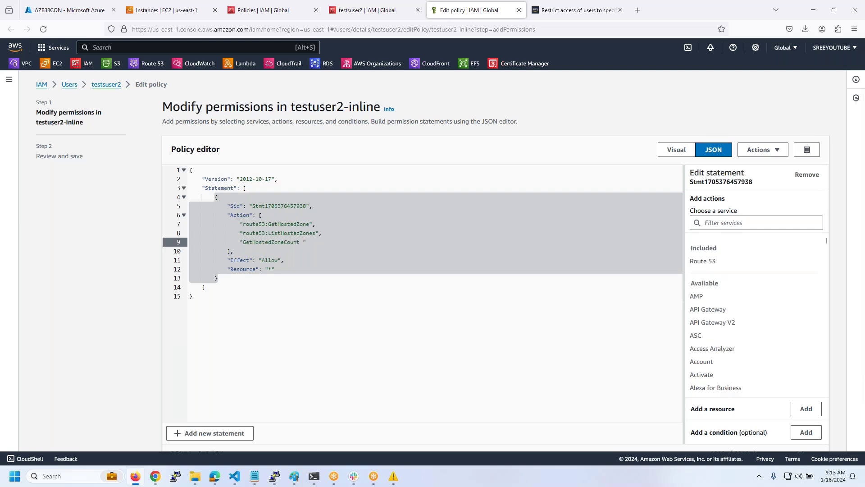
pyautogui.press('BackSpace')
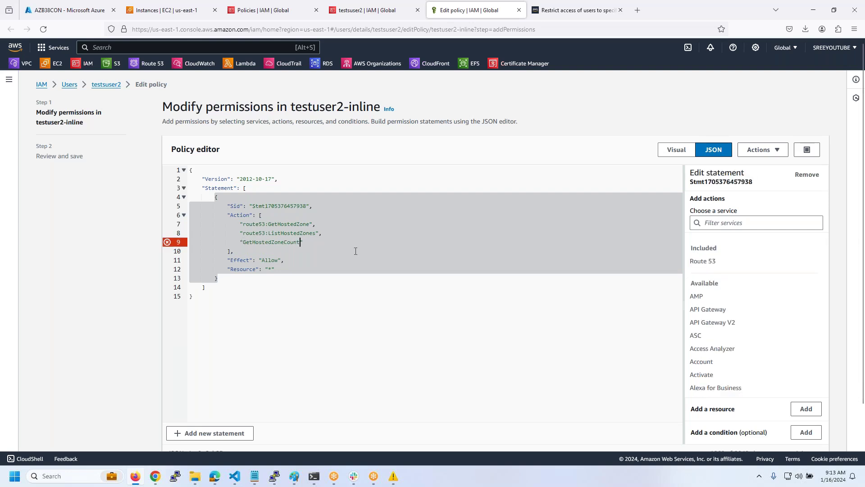
# - Complete the entry as route53:GetHostedZoneCount and save the updated policy
pyautogui.scroll(-2, 356, 251)
pyautogui.click(355, 251)
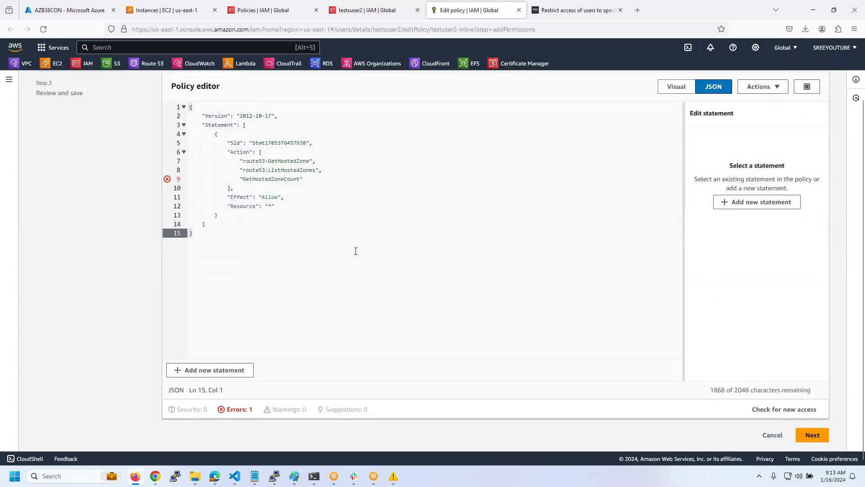
pyautogui.doubleClick(261, 170)
pyautogui.click(241, 180)
pyautogui.press('Right')
pyautogui.hotkey('ctrl', 'v')
pyautogui.write(':')
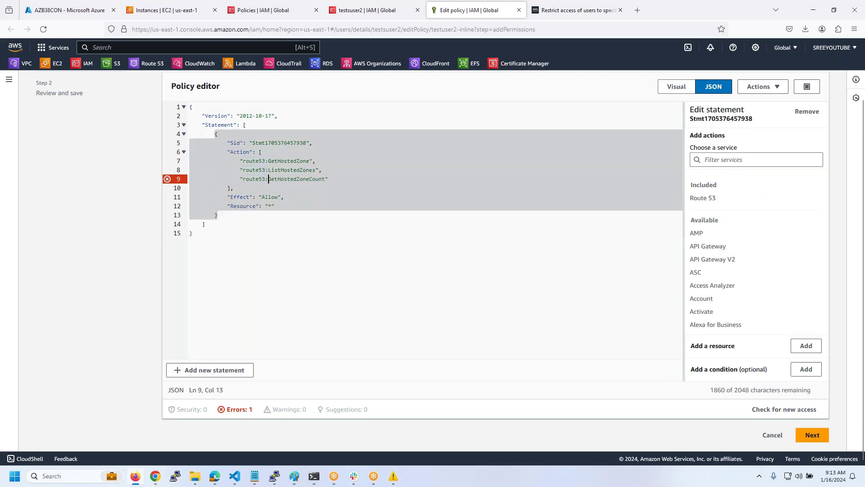
pyautogui.click(312, 247)
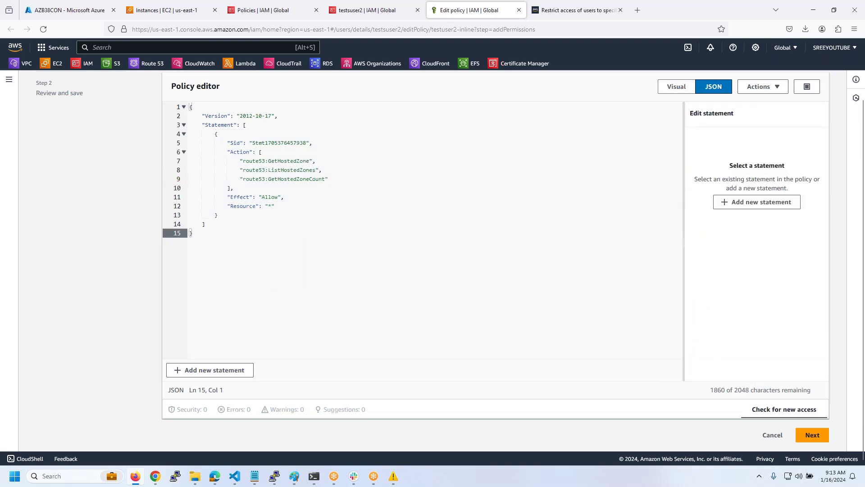
pyautogui.click(800, 435)
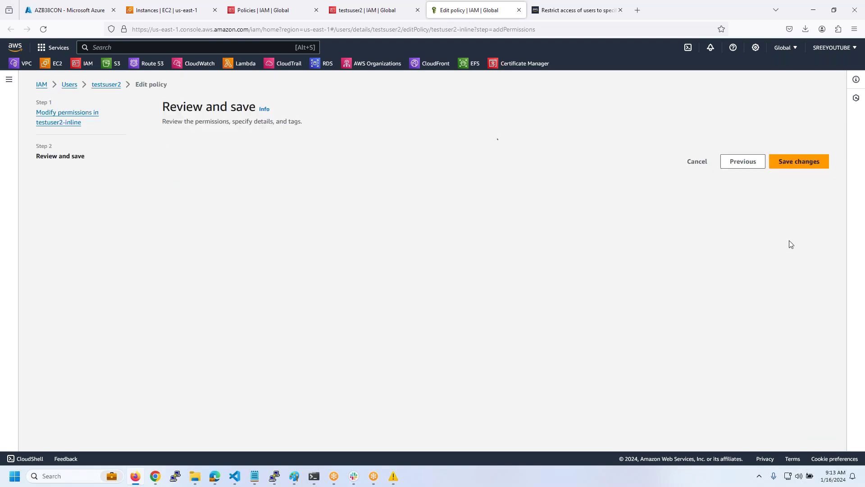
pyautogui.click(789, 270)
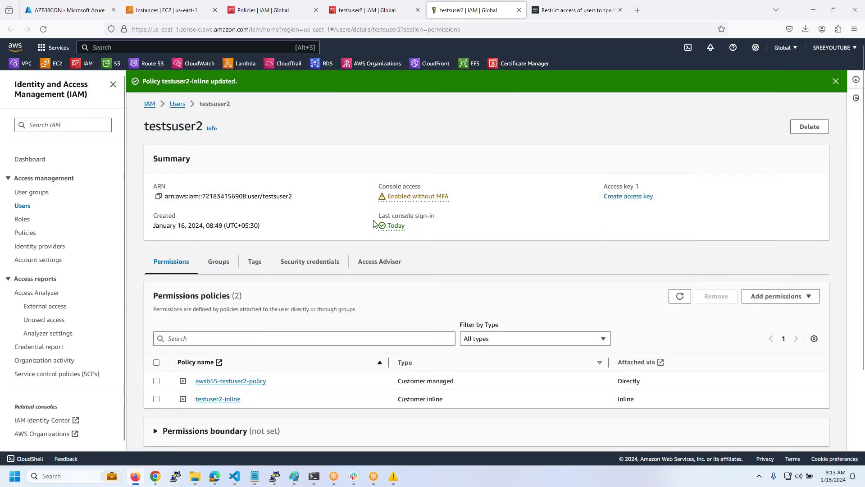
# - Reload Route 53 hosted zones, copy the denied ListHostedZonesByName action, and reopen testuser2-inline
pyautogui.hotkey('alt', 'Tab')
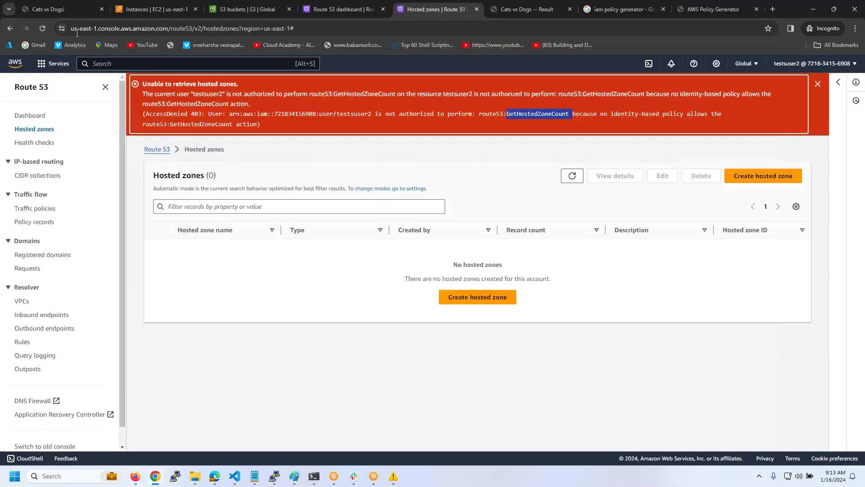
pyautogui.click(39, 29)
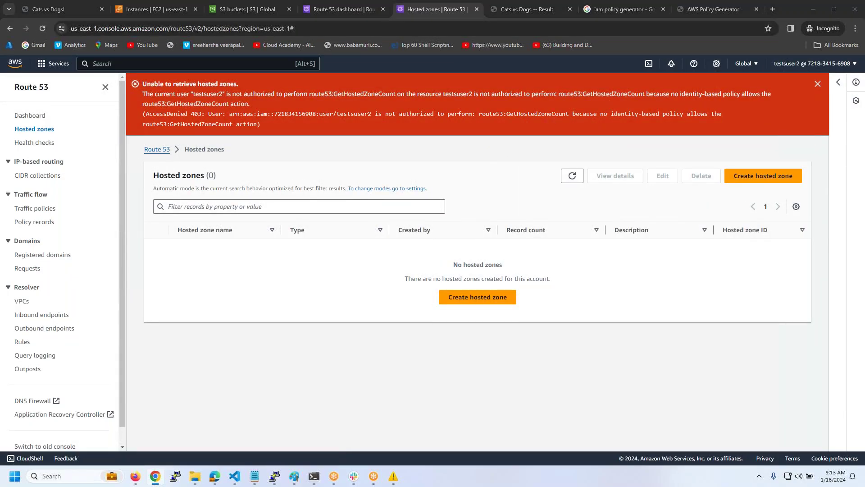
pyautogui.hotkey('alt', 'Tab')
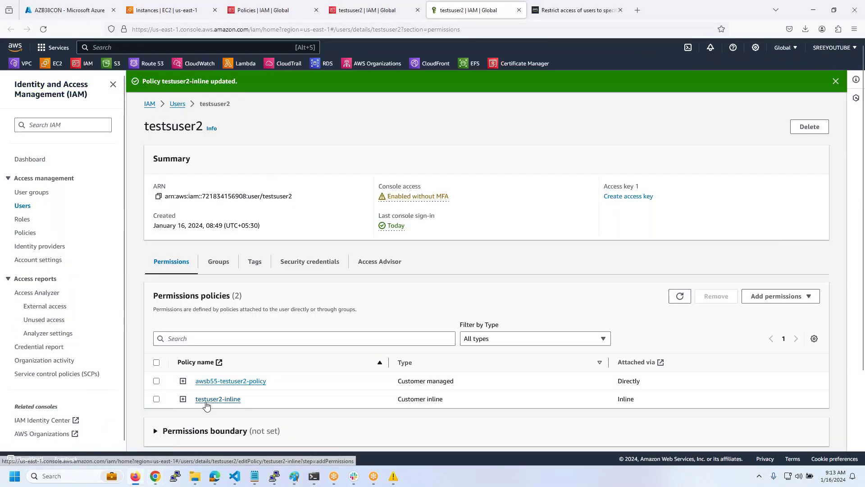
pyautogui.hotkey('alt', 'Tab')
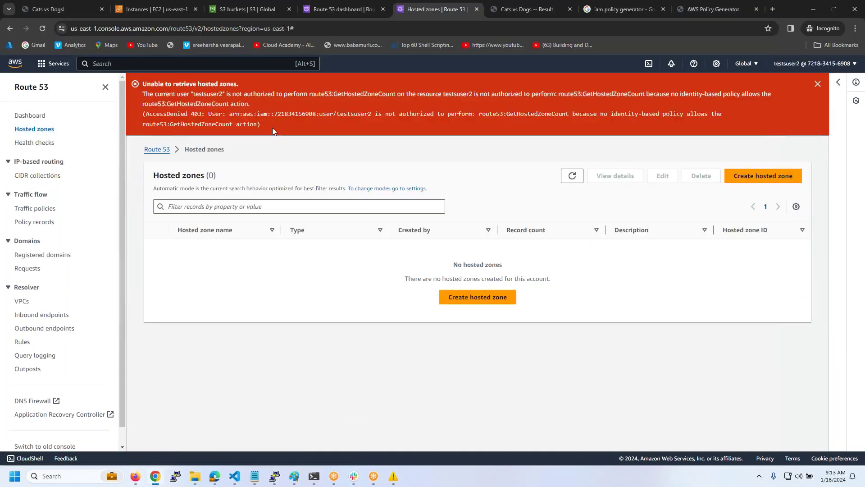
pyautogui.click(42, 28)
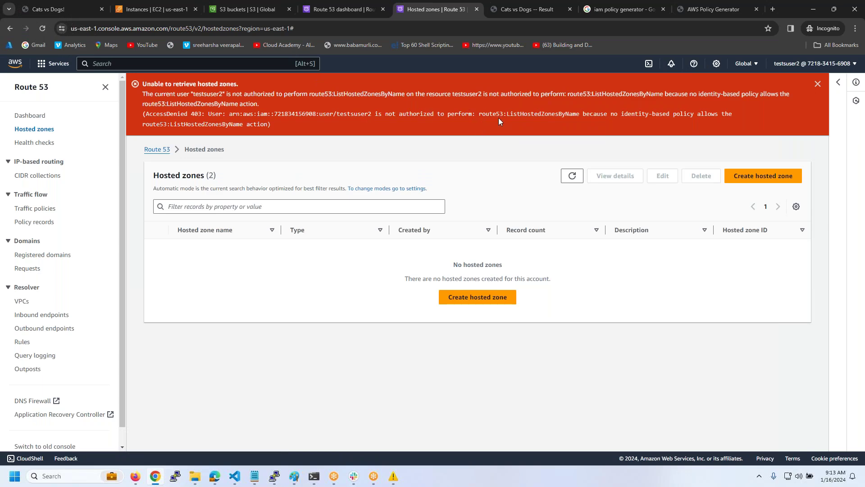
pyautogui.moveTo(480, 114); pyautogui.dragTo(579, 114)
pyautogui.hotkey('ctrl', 'c')
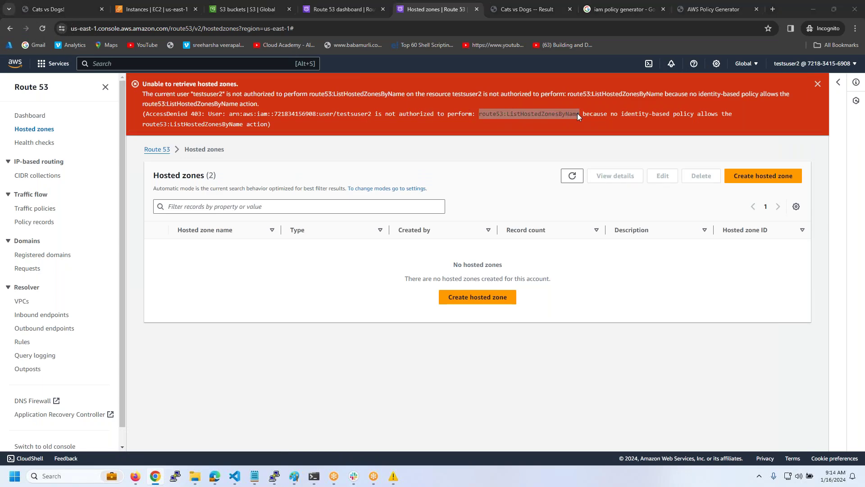
pyautogui.hotkey('alt', 'Tab')
pyautogui.click(219, 399)
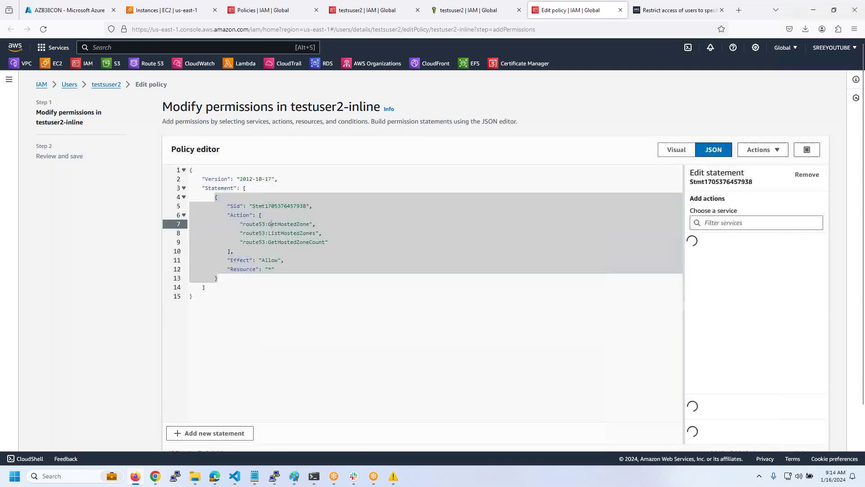
# - Append "route53:ListHostedZonesByName" after GetHostedZoneCount in the Action list and save the policy
pyautogui.click(336, 242)
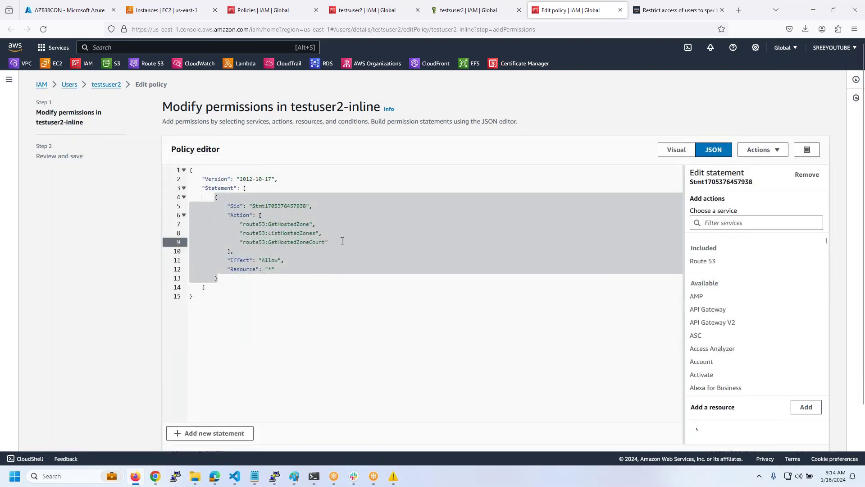
pyautogui.write(',')
pyautogui.press('Return')
pyautogui.hotkey('ctrl', 'v')
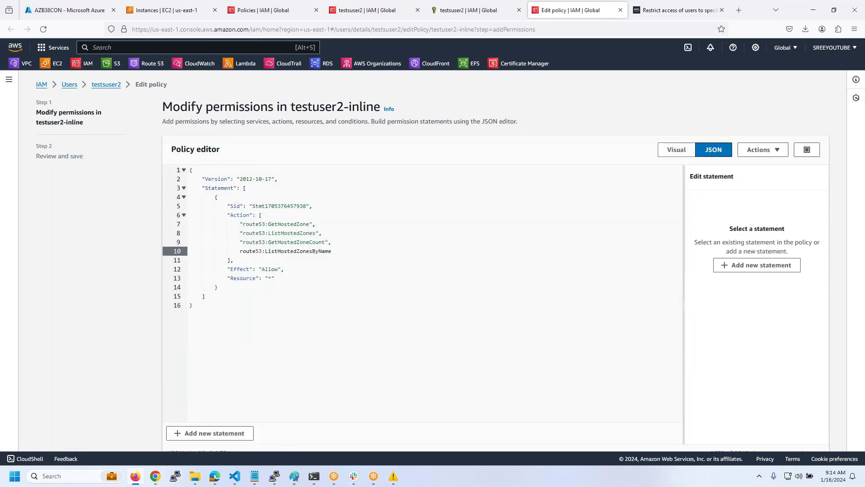
pyautogui.write('"')
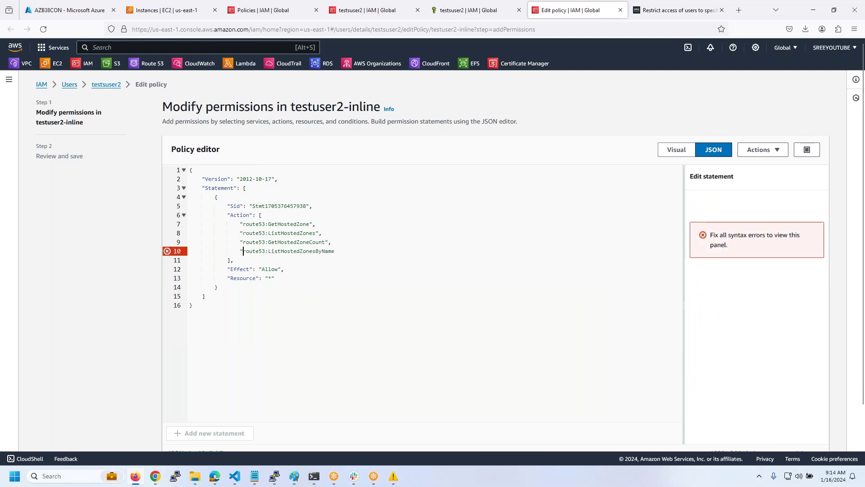
pyautogui.write('"')
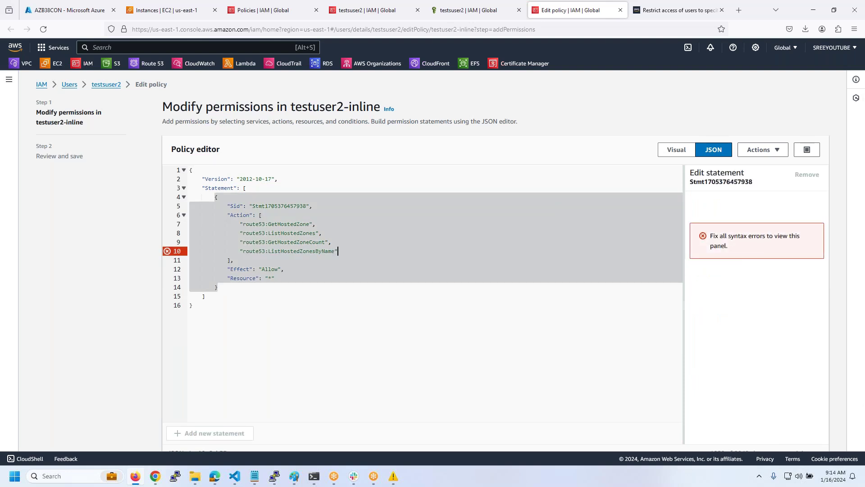
pyautogui.scroll(-5, 527, 375)
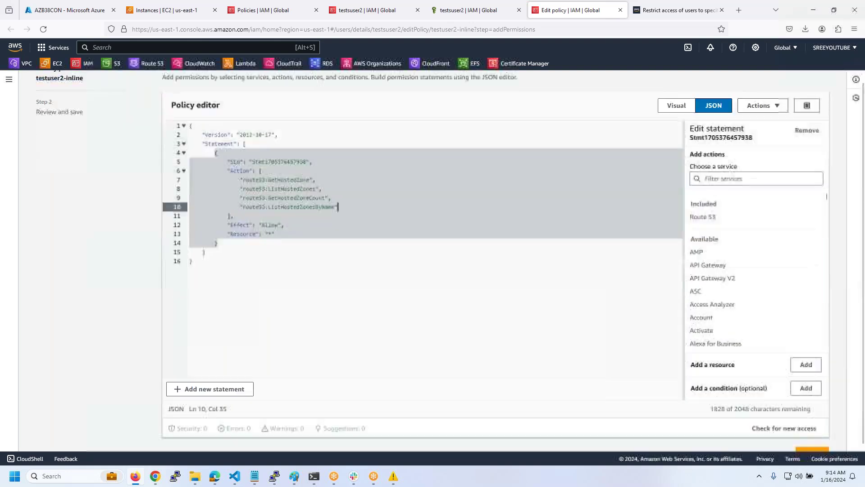
pyautogui.click(813, 431)
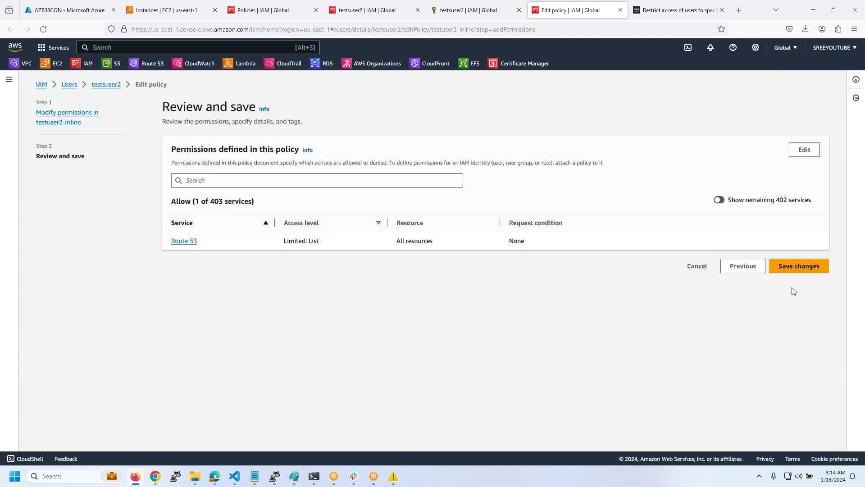
pyautogui.click(796, 268)
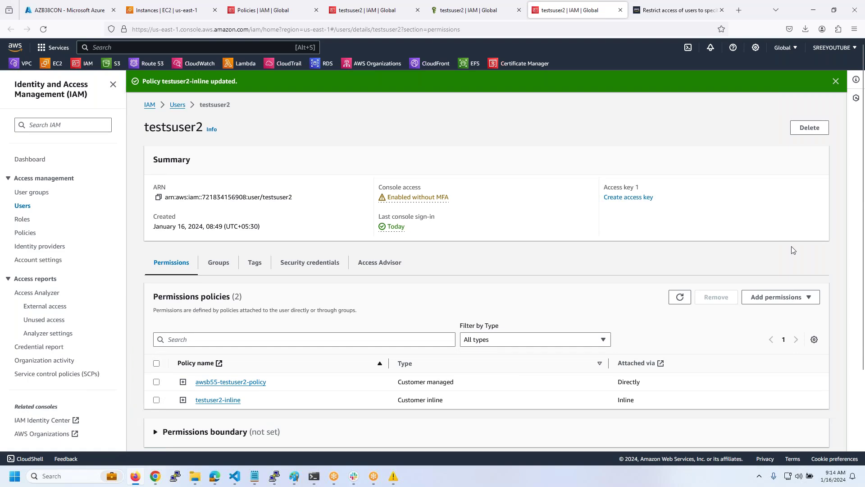
# - Reload Hosted zones to see both zones, open awsb55.xyz and copy the denied route53:ListResourceRecordSets action
pyautogui.hotkey('alt', 'Tab')
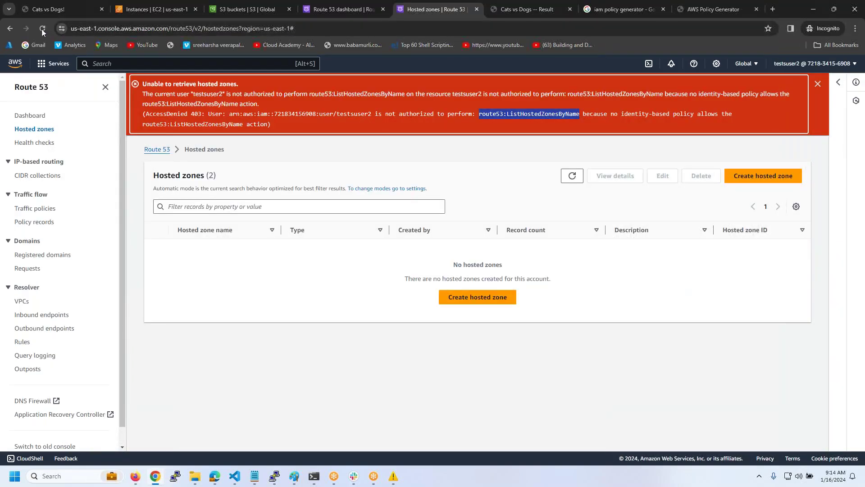
pyautogui.click(43, 29)
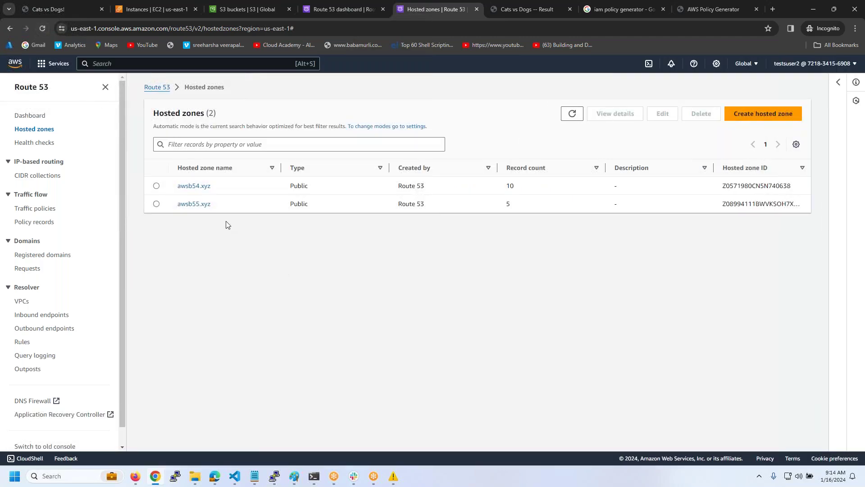
pyautogui.click(192, 204)
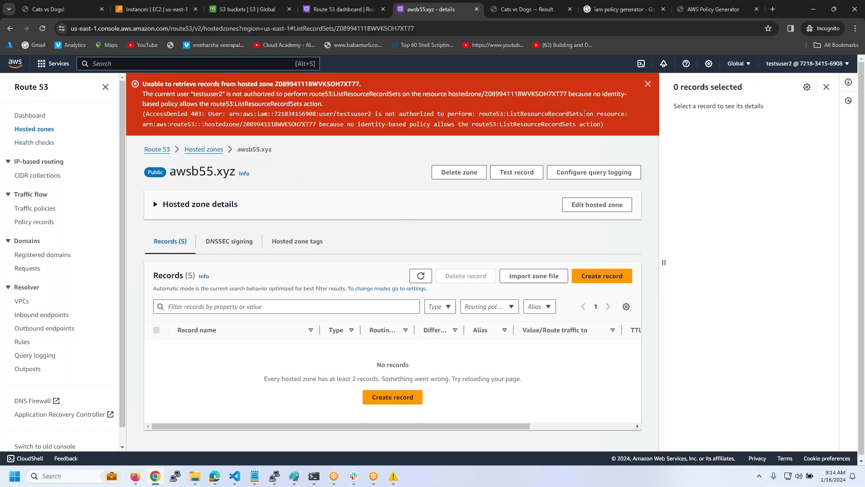
pyautogui.moveTo(583, 113); pyautogui.dragTo(484, 115)
pyautogui.hotkey('ctrl', 'c')
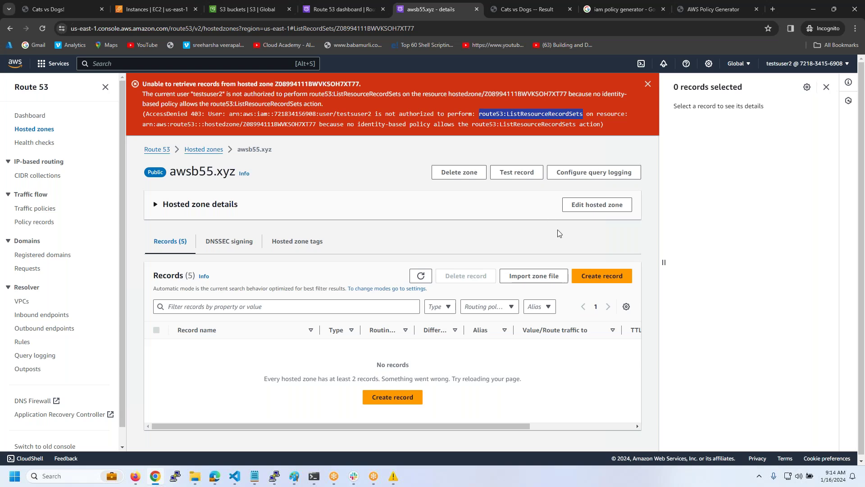
pyautogui.hotkey('alt', 'Tab')
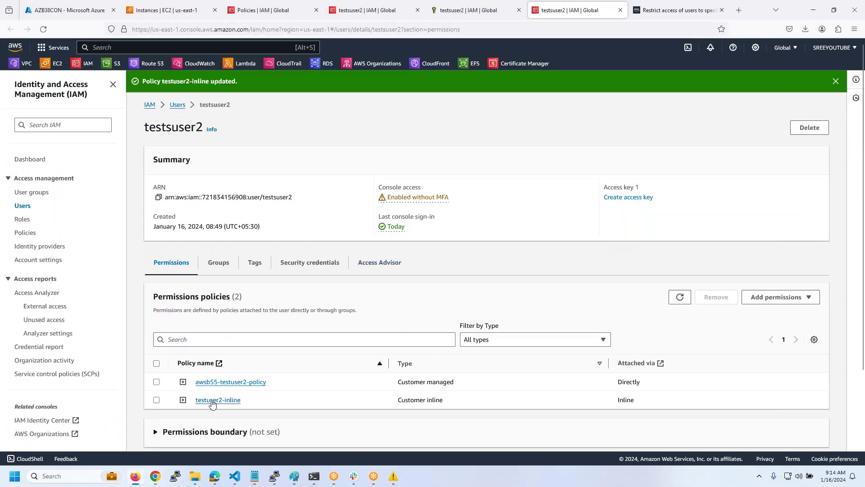
# - Open the testuser2-inline policy in the editor
pyautogui.click(212, 400)
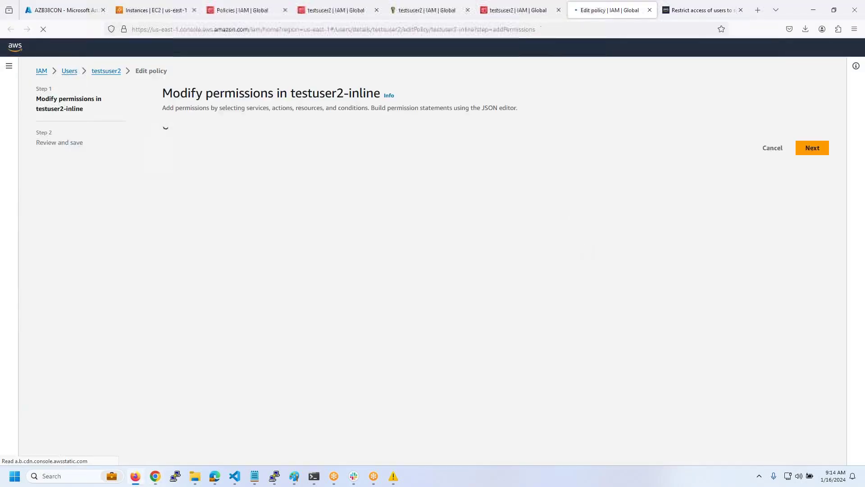
pyautogui.click(519, 10)
pyautogui.click(607, 13)
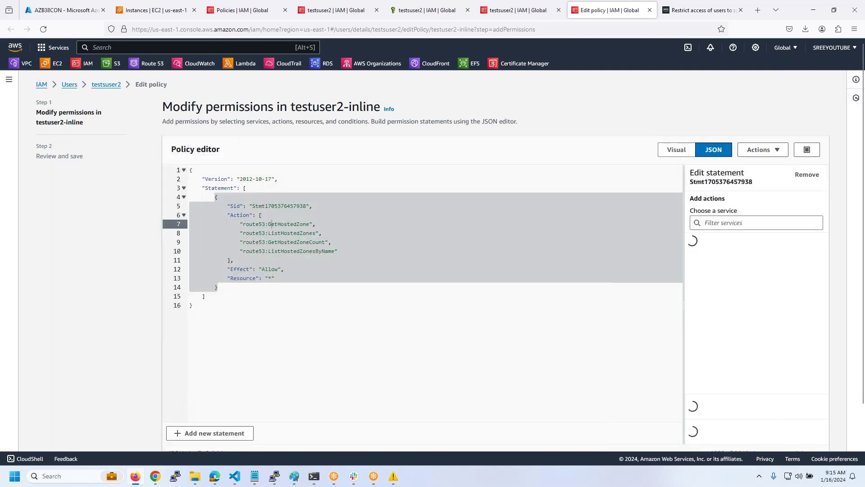
# - Add "route53:ListResourceRecordSets" after ListHostedZonesByName in the JSON and save the policy
pyautogui.click(349, 254)
pyautogui.click(348, 253)
pyautogui.write(',')
pyautogui.press('Return')
pyautogui.write('"')
pyautogui.hotkey('ctrl', 'v')
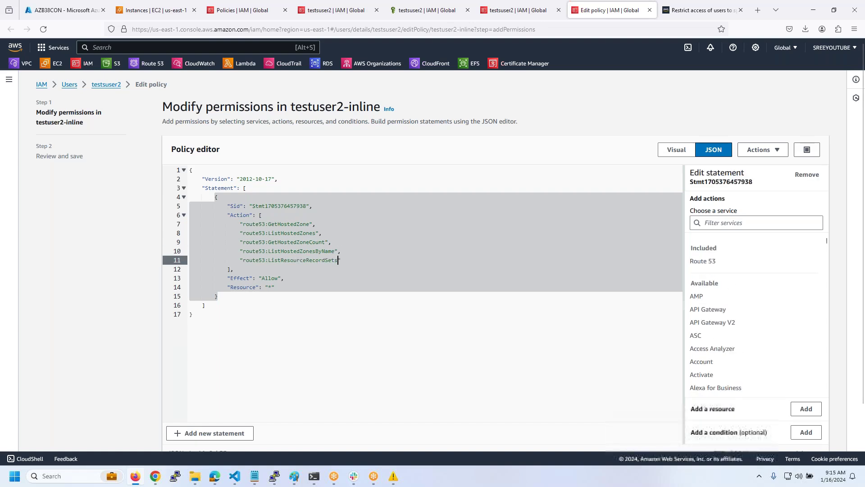
pyautogui.scroll(-2, 732, 408)
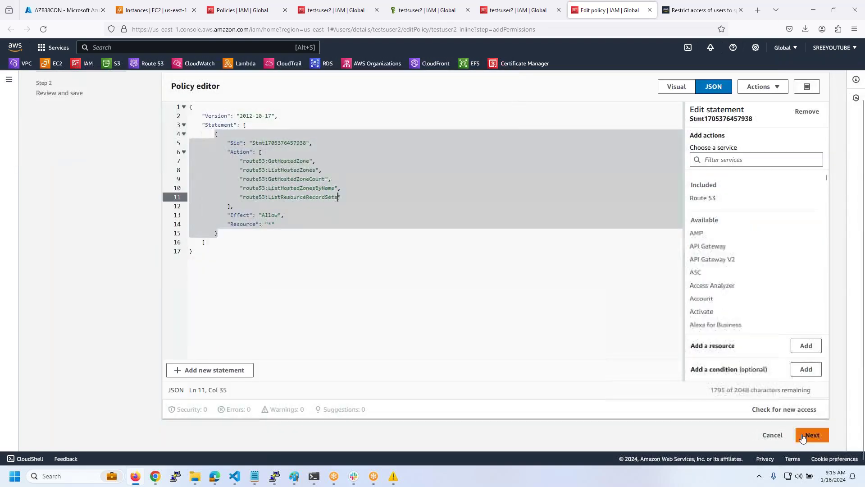
pyautogui.click(811, 435)
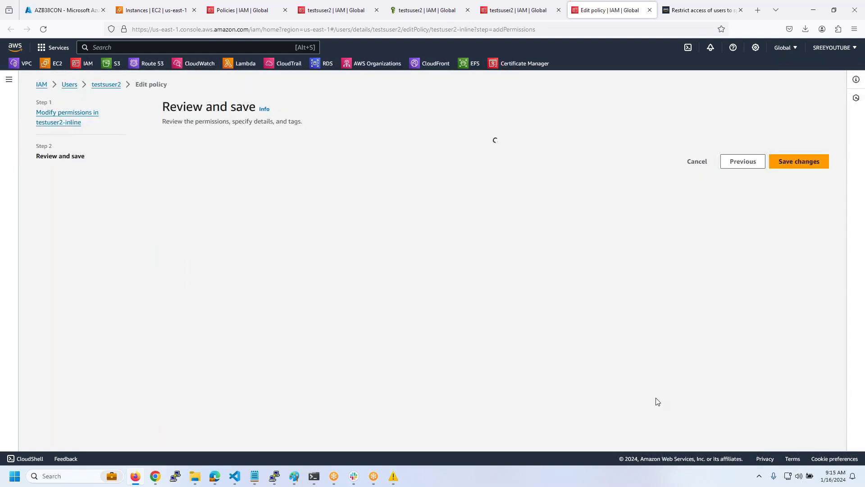
pyautogui.click(792, 267)
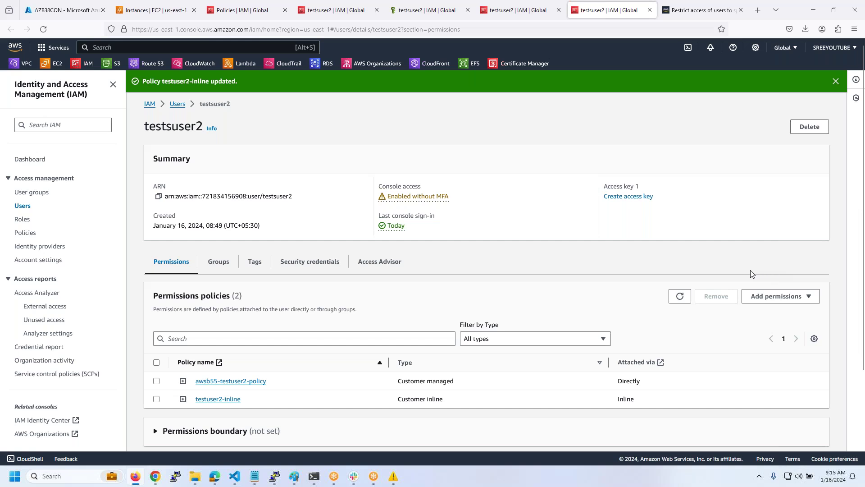
# - Reload the awsb55.xyz hosted zone page in the test user's Chrome window
pyautogui.click(152, 478)
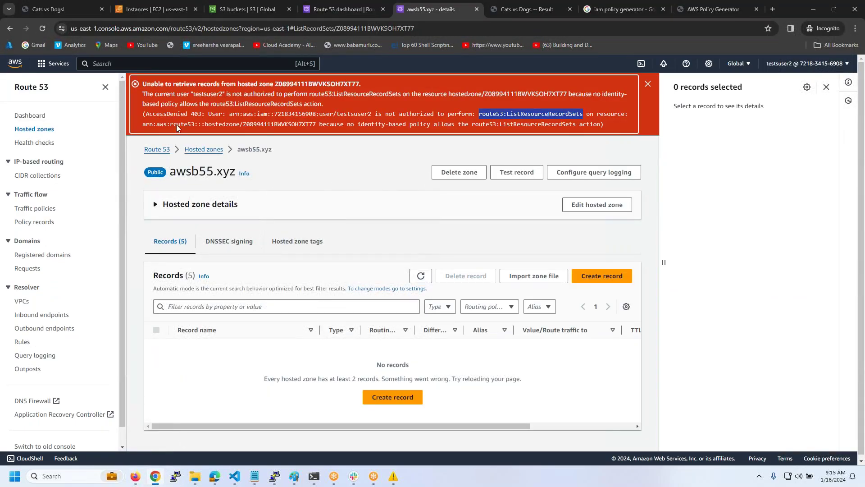
pyautogui.click(43, 27)
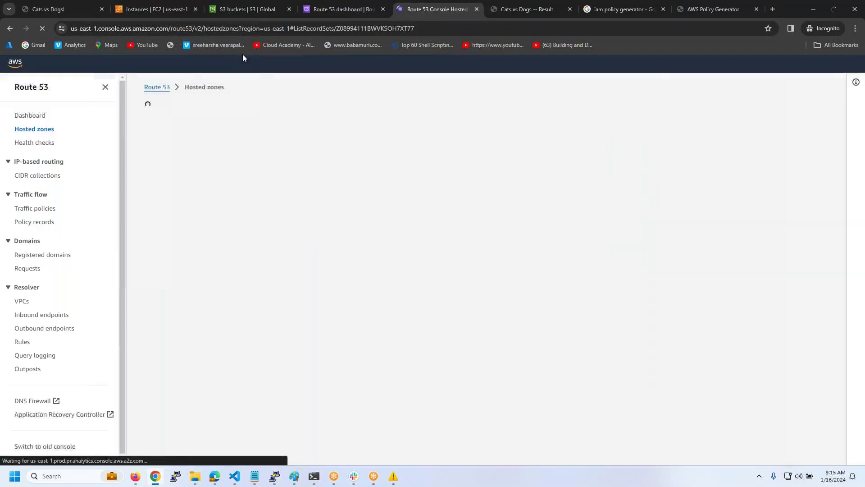
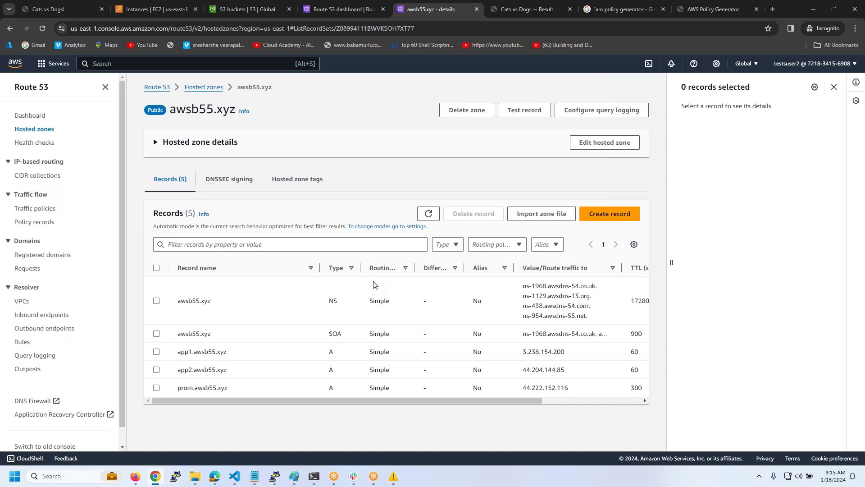
# - Bring the 'IAM Users & Groups' Notepad notes to the front
pyautogui.moveTo(254, 476)
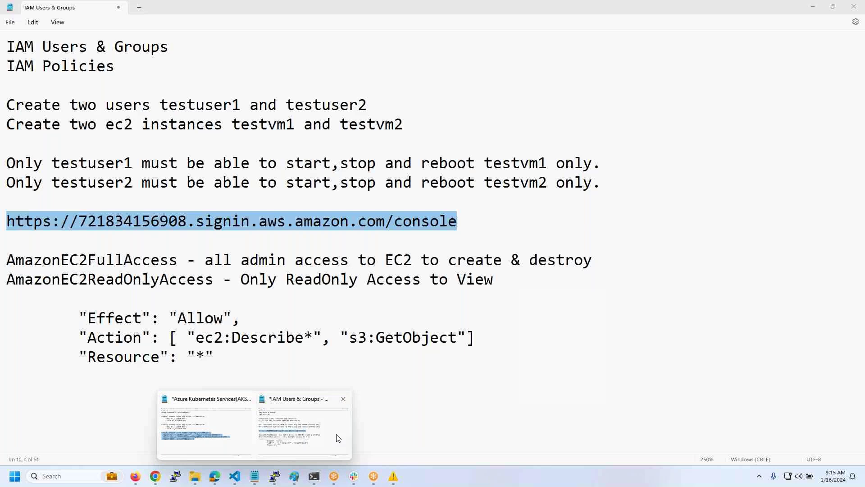
pyautogui.click(338, 438)
# - Replace the EC2 policy notes with 'Permission Boundry - Limits The Permissions', then return to the IAM policies tab
pyautogui.click(263, 366)
pyautogui.moveTo(263, 365); pyautogui.dragTo(1, 267)
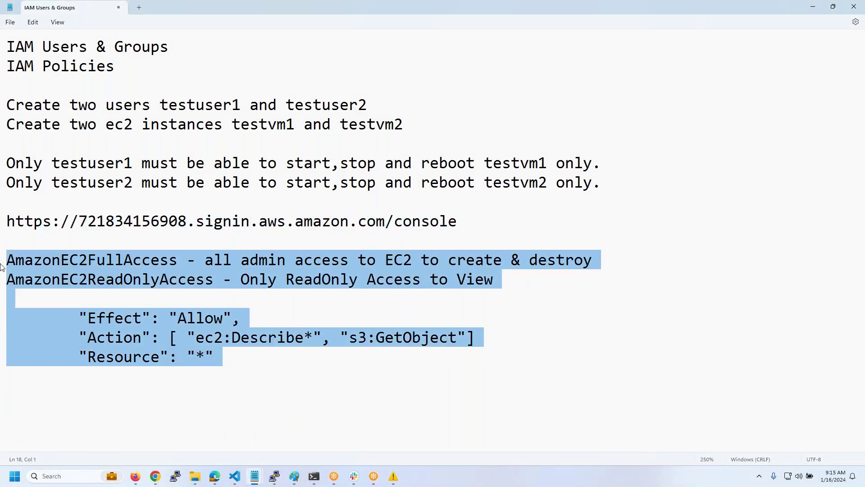
pyautogui.write('Permis')
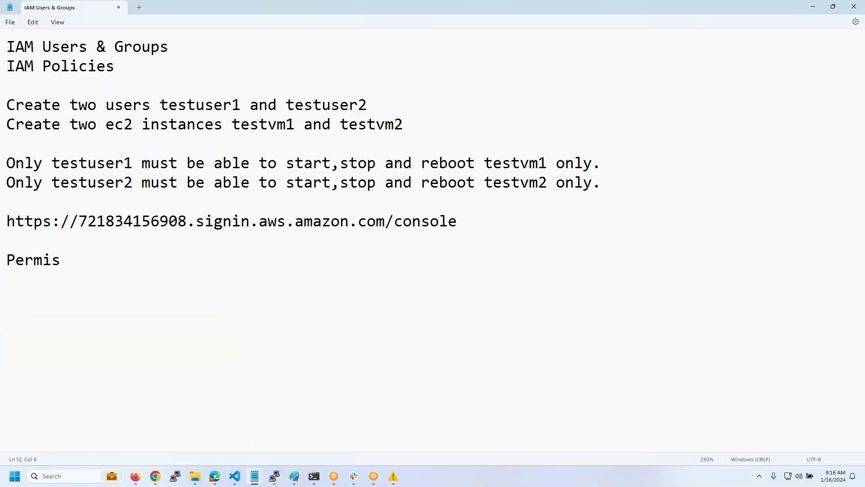
pyautogui.write('sion BOundry')
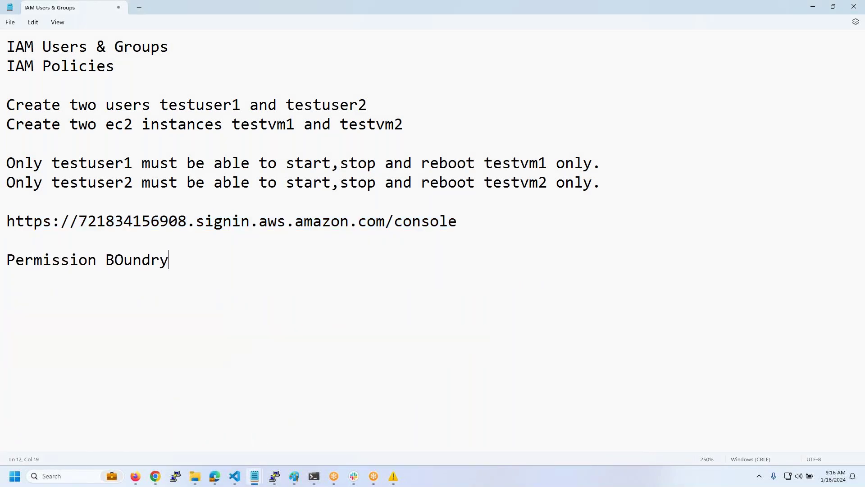
pyautogui.press('BackSpace')
pyautogui.press('BackSpace')
pyautogui.press('BackSpace')
pyautogui.press('BackSpace')
pyautogui.press('BackSpace')
pyautogui.press('BackSpace')
pyautogui.write('oundry - Limits The per')
pyautogui.press('BackSpace')
pyautogui.press('BackSpace')
pyautogui.write('Permissions')
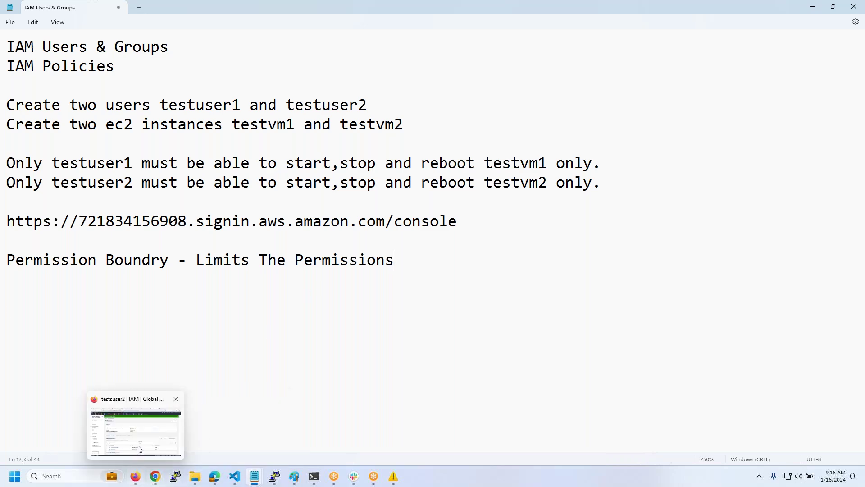
pyautogui.click(131, 427)
pyautogui.click(258, 12)
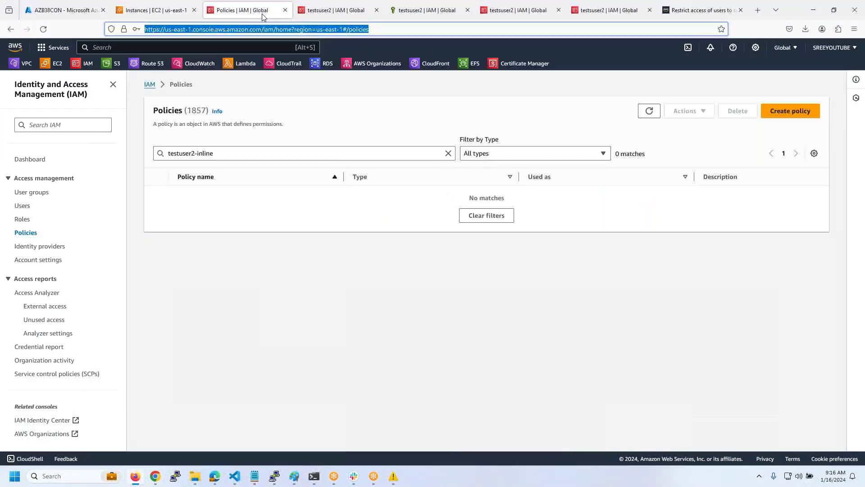
# - Attach the AdministratorAccess policy directly to testuser2
pyautogui.click(22, 207)
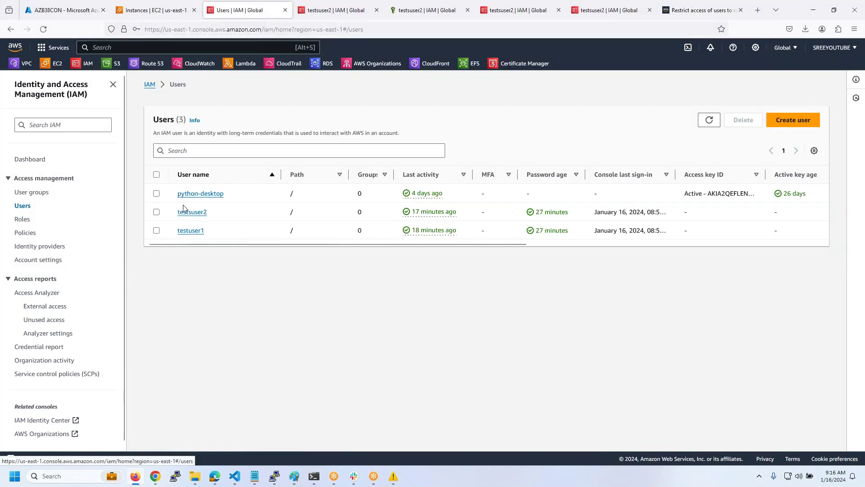
pyautogui.click(197, 211)
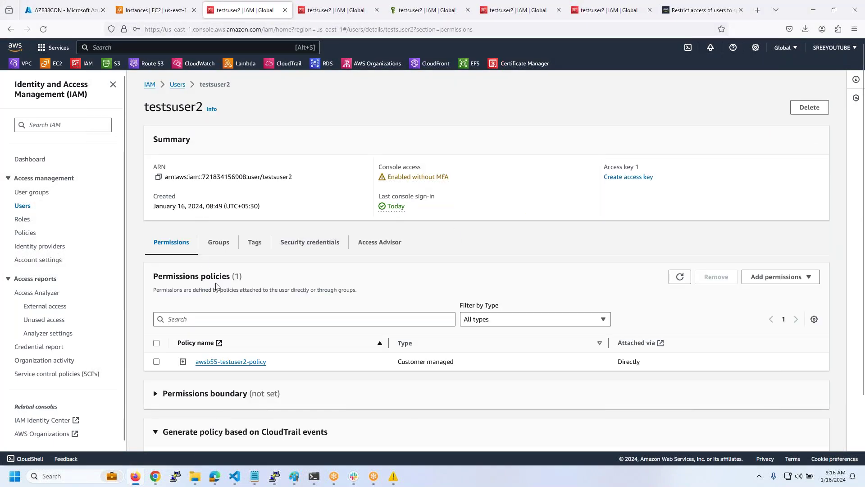
pyautogui.click(775, 276)
pyautogui.click(774, 292)
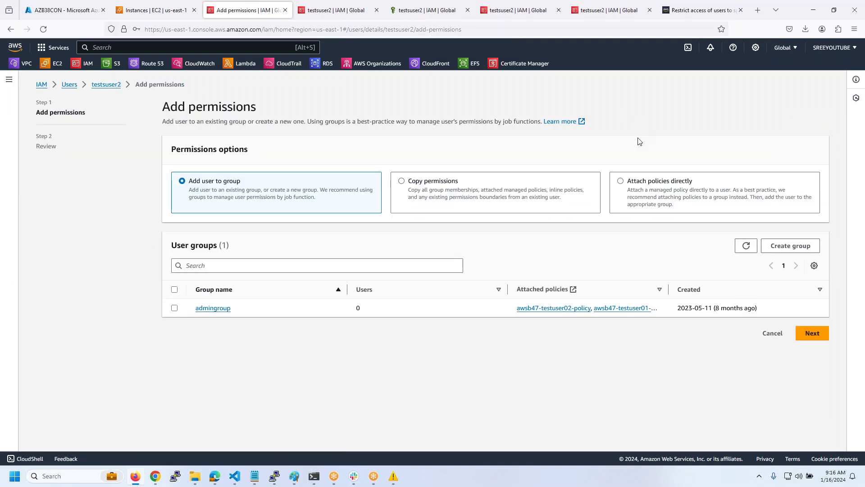
pyautogui.click(621, 181)
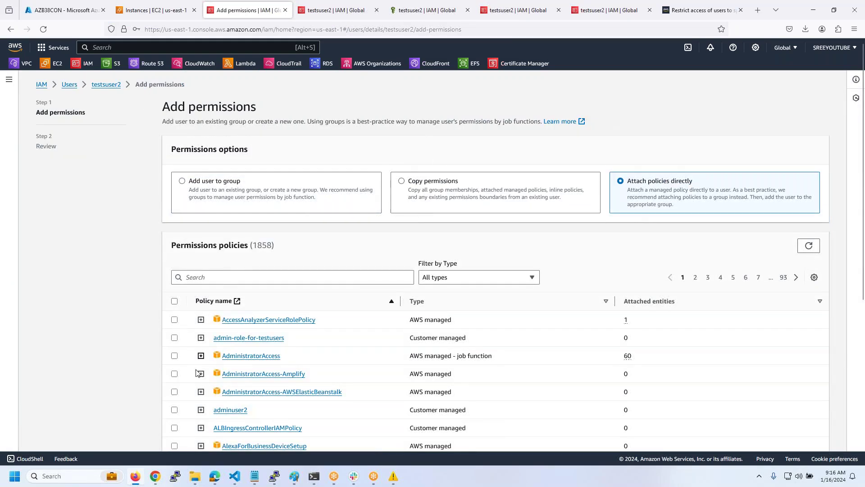
pyautogui.click(178, 358)
pyautogui.scroll(-5, 179, 359)
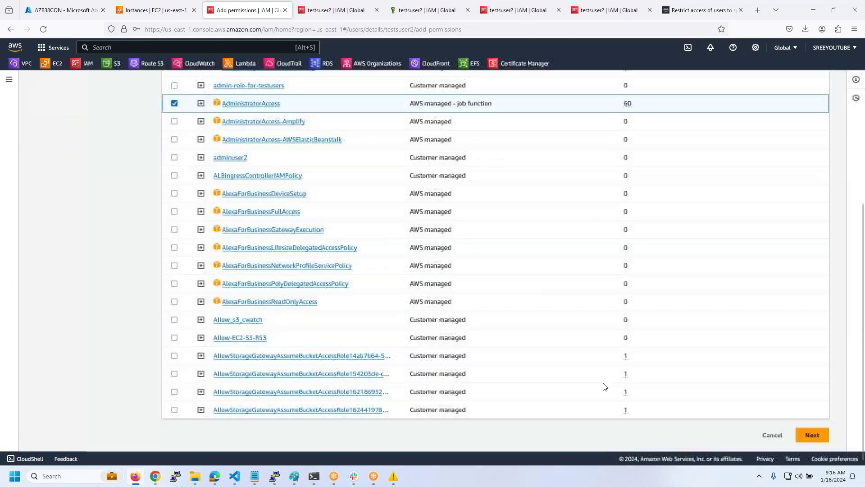
pyautogui.click(811, 432)
pyautogui.click(775, 294)
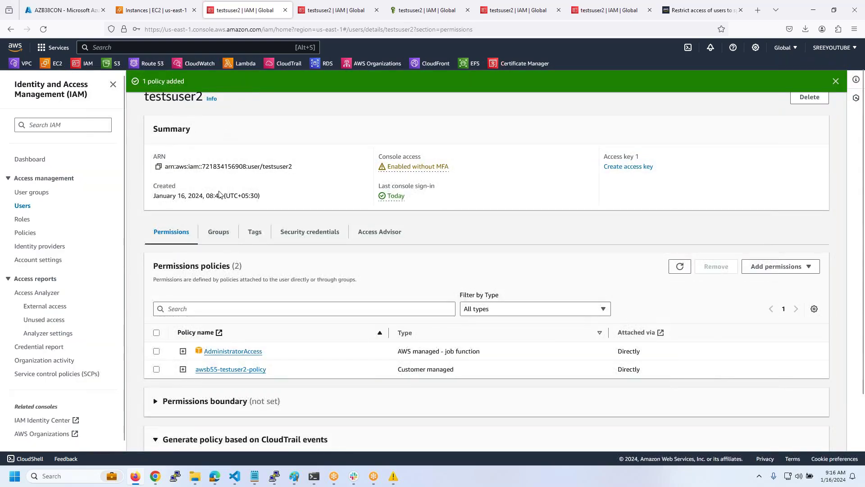
pyautogui.scroll(1, 221, 195)
# - Attach the AdministratorAccess policy directly to testuser1 as well
pyautogui.click(180, 106)
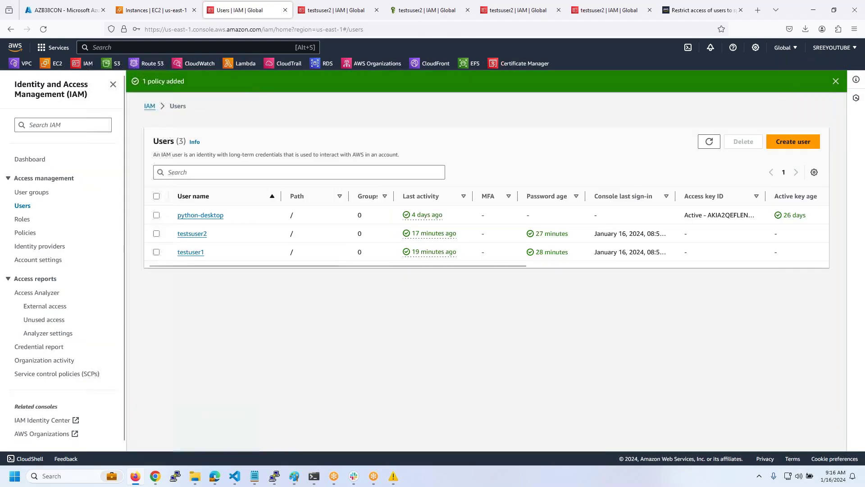
pyautogui.click(191, 251)
pyautogui.scroll(-1, 191, 252)
pyautogui.click(781, 245)
pyautogui.click(770, 260)
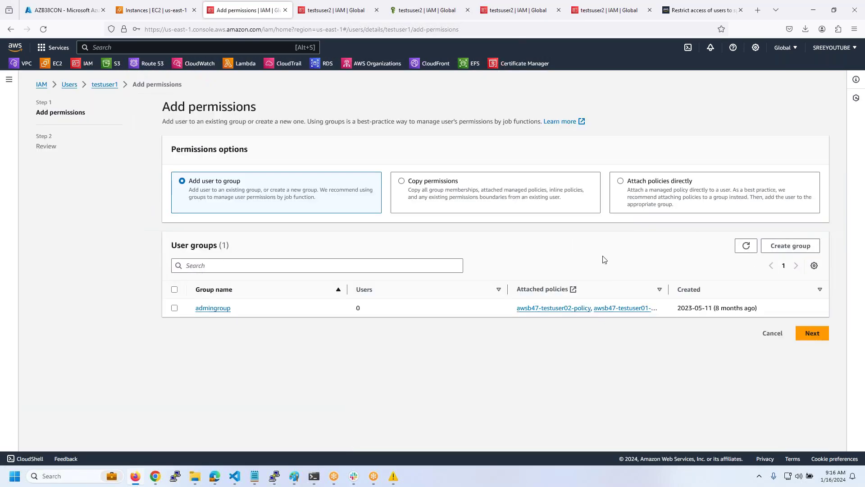
pyautogui.click(621, 181)
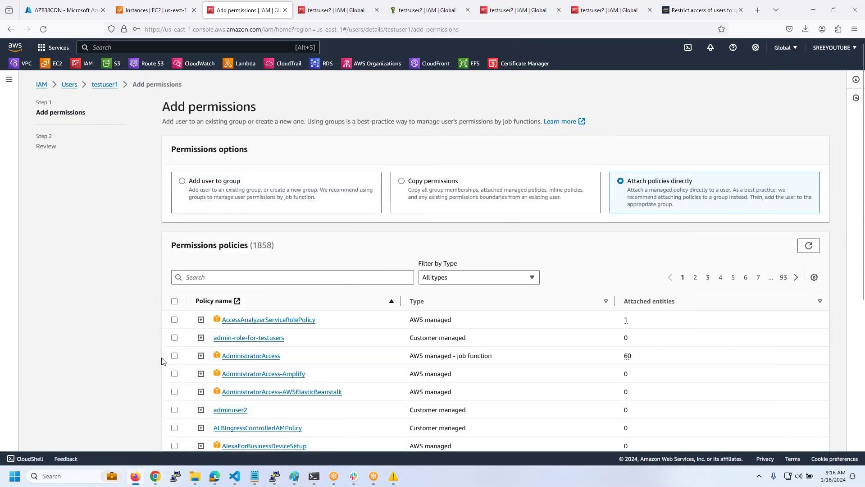
pyautogui.click(177, 357)
pyautogui.scroll(-5, 466, 360)
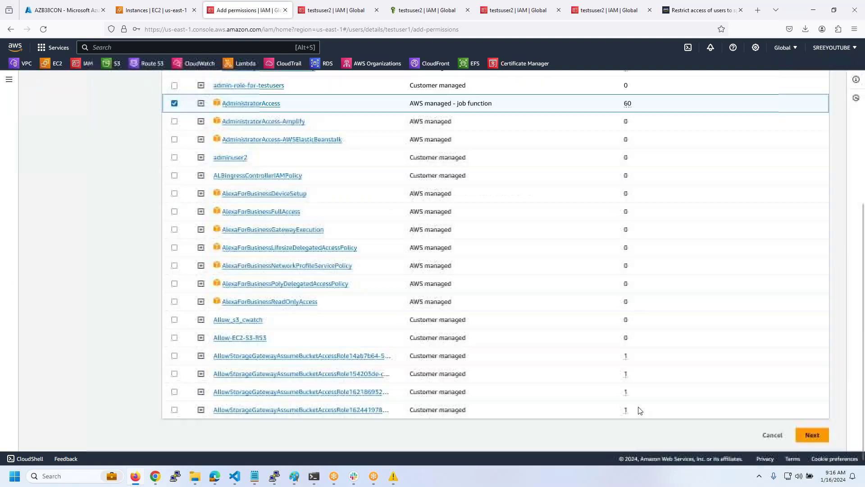
pyautogui.click(812, 434)
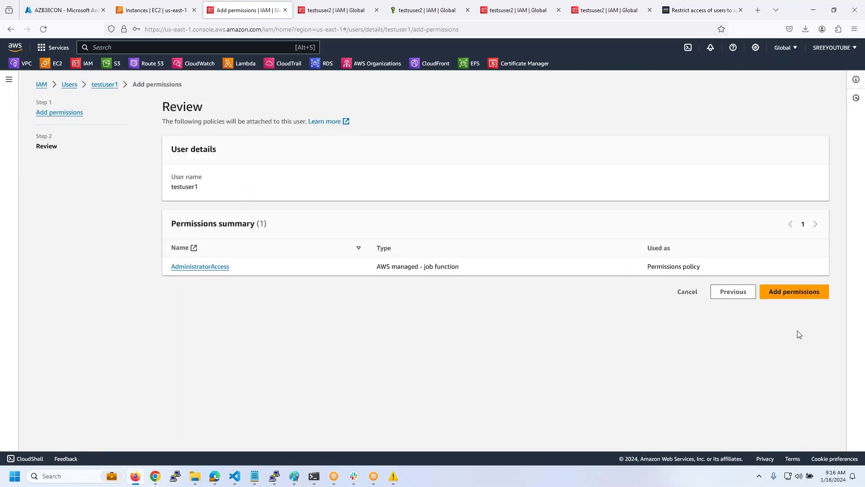
pyautogui.click(799, 296)
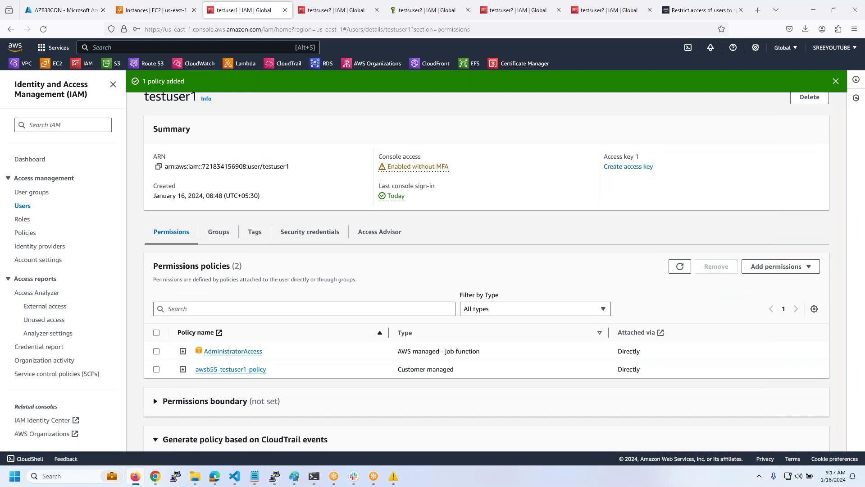
pyautogui.click(214, 476)
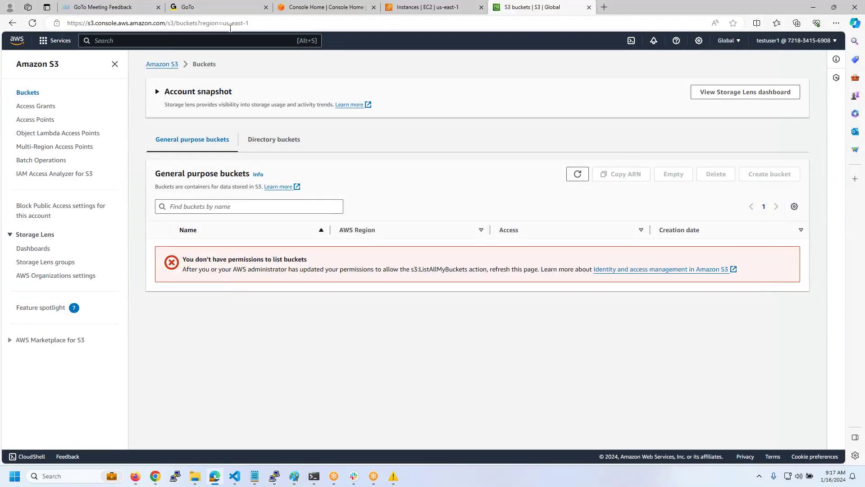
# - Open IAM and Route 53 in new tabs and list IAM roles sorted by last activity
pyautogui.write('iam')
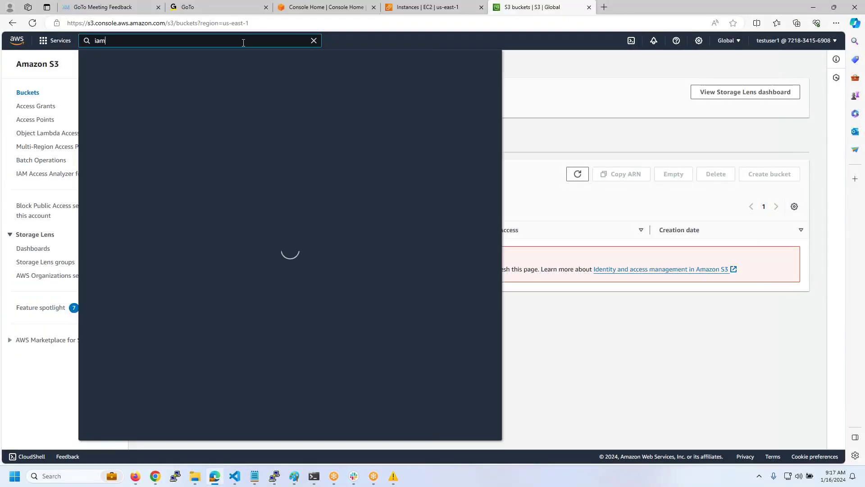
pyautogui.middleClick(227, 114)
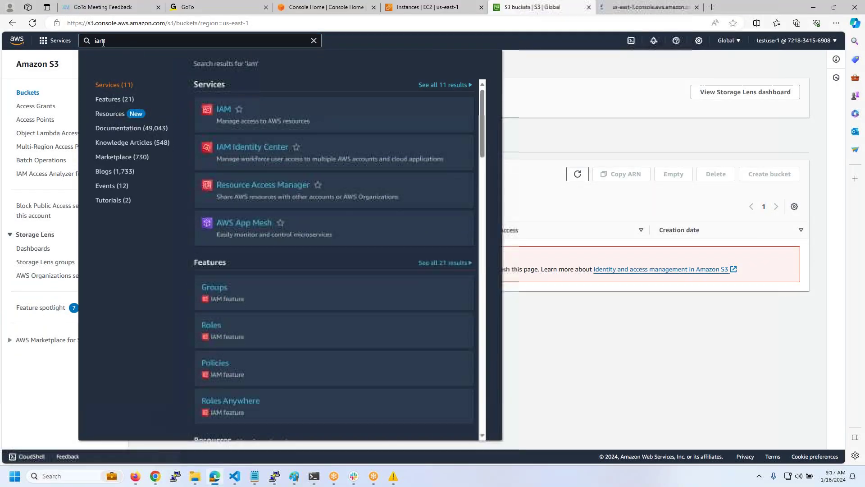
pyautogui.write('route53')
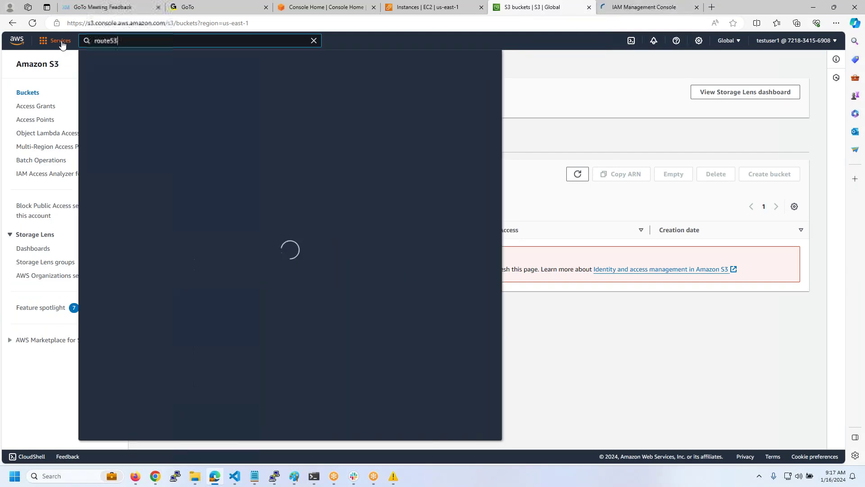
pyautogui.middleClick(221, 109)
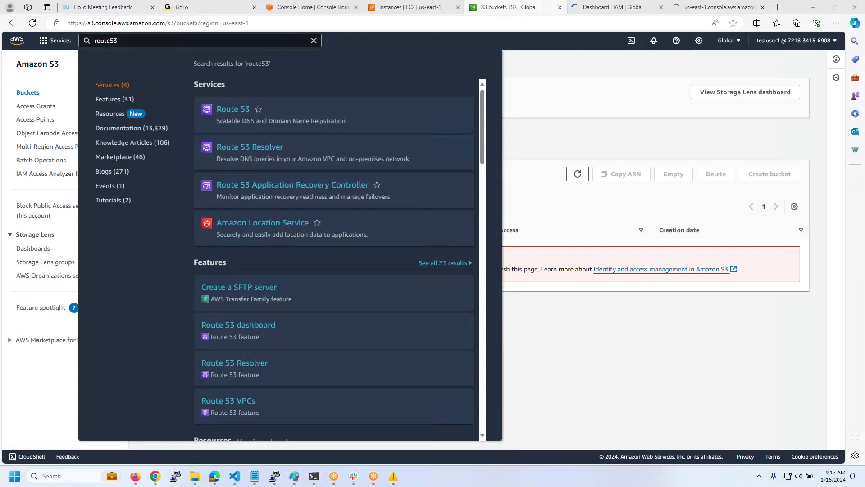
pyautogui.click(590, 7)
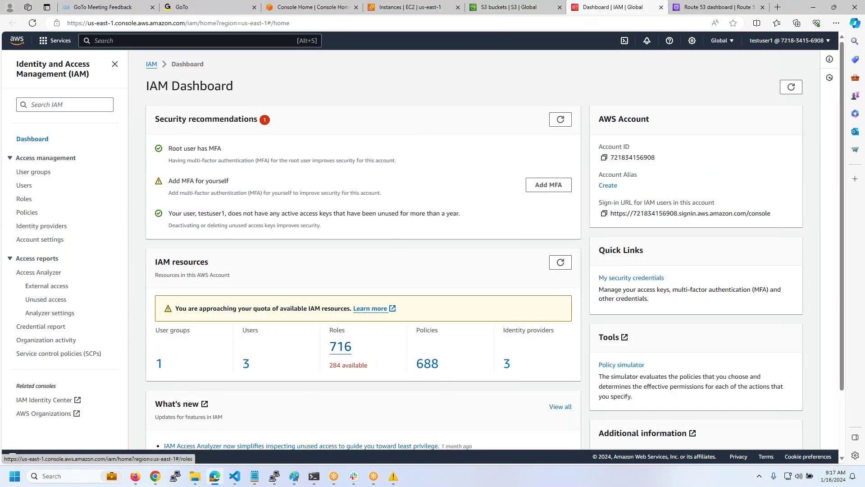
pyautogui.click(340, 347)
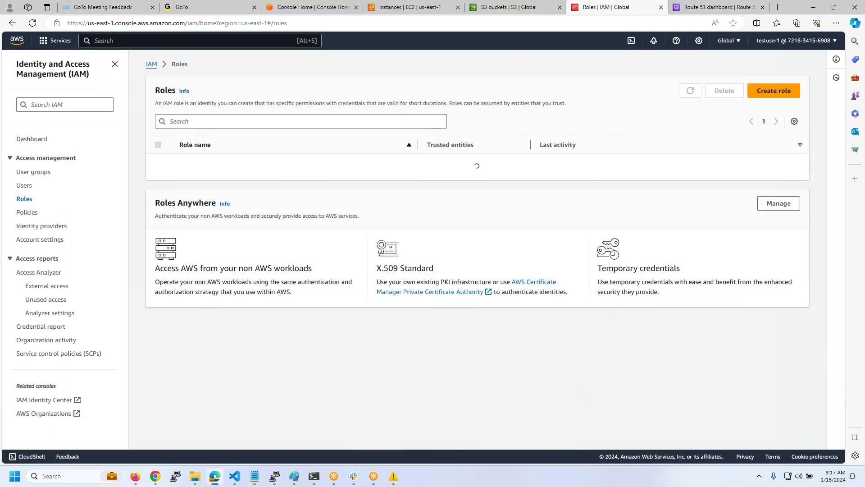
pyautogui.click(556, 144)
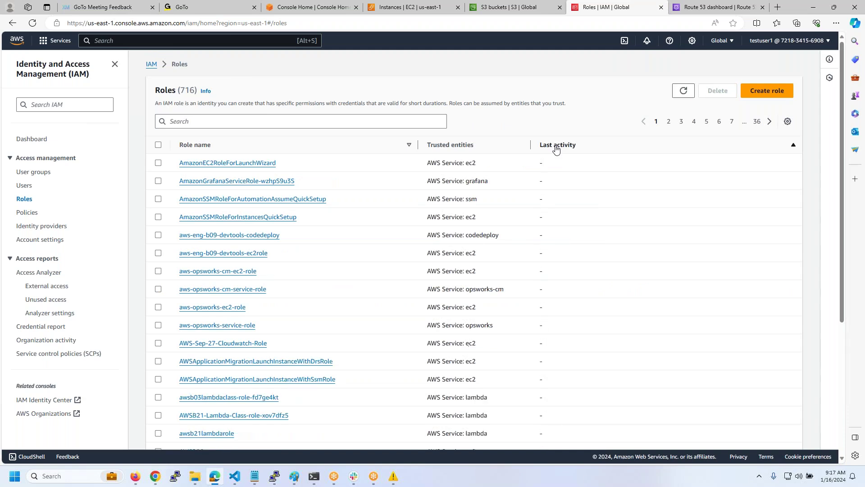
pyautogui.scroll(-1, 548, 158)
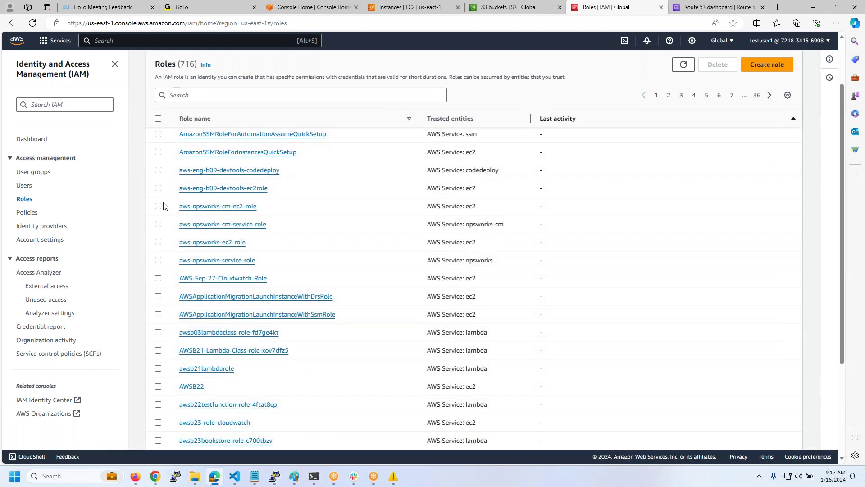
# - Delete the four aws-opsworks roles, both aws-eng-b09-devtools roles and AWS-Sep-27-Cloudwatch-Role, confirming with 'delete'
pyautogui.click(158, 207)
pyautogui.click(158, 225)
pyautogui.click(158, 243)
pyautogui.click(158, 262)
pyautogui.click(158, 188)
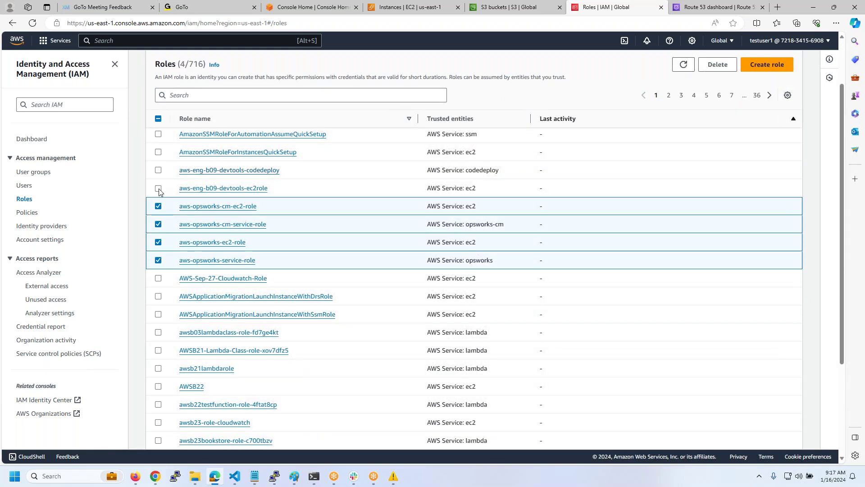
pyautogui.click(158, 170)
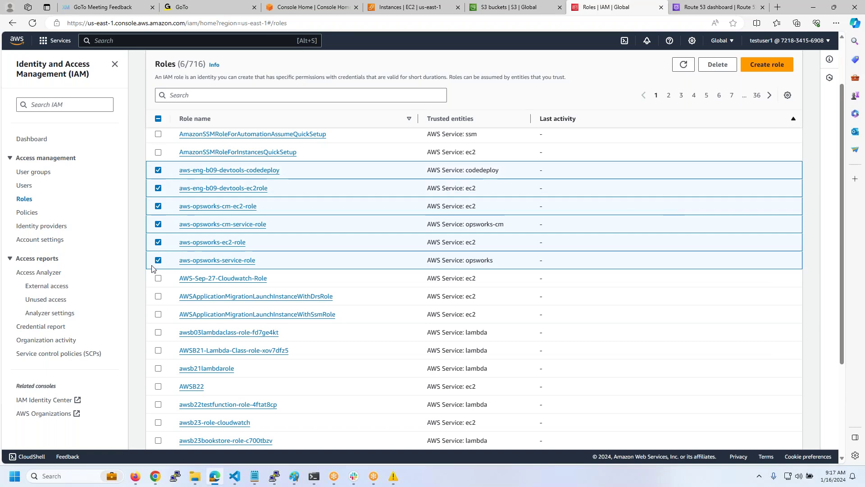
pyautogui.click(158, 279)
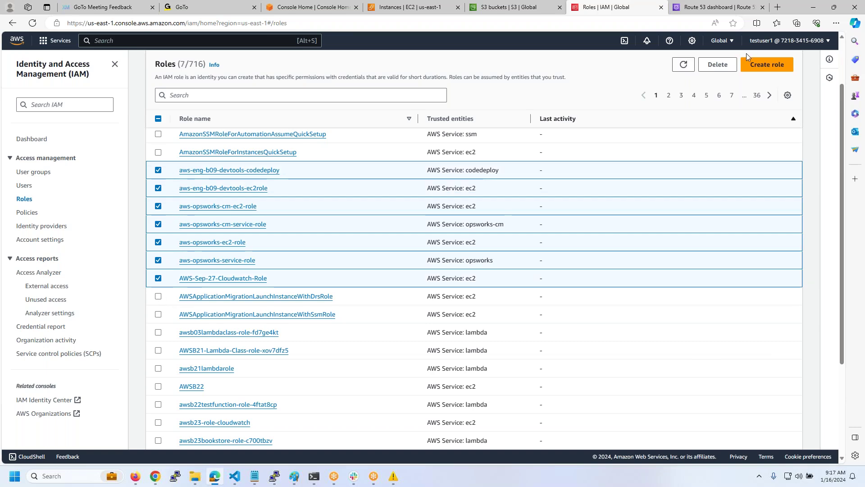
pyautogui.click(714, 68)
pyautogui.click(323, 361)
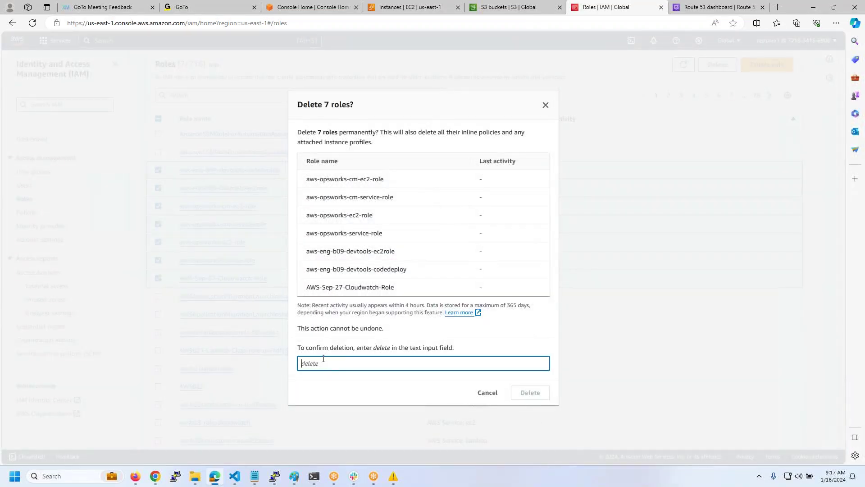
pyautogui.write('delete')
pyautogui.click(528, 399)
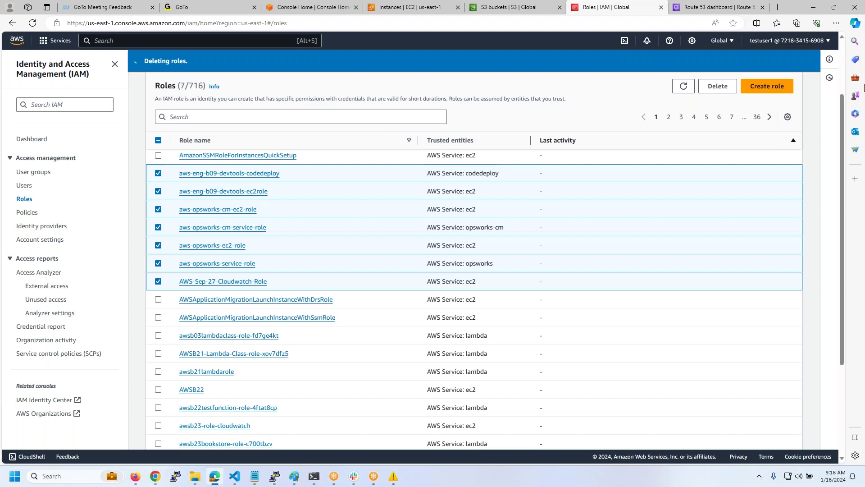
# - In Route 53, delete awsb54.xyz's kmsvault, result and vote records, then go back to the IAM roles tab
pyautogui.click(701, 7)
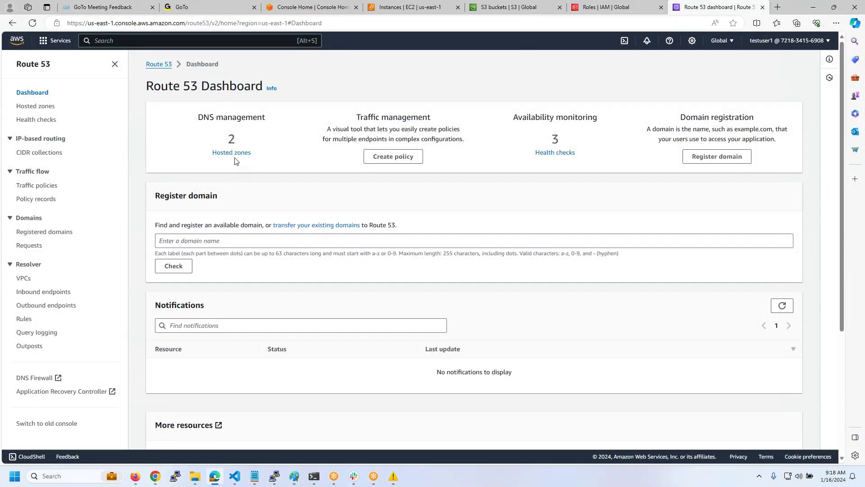
pyautogui.click(232, 152)
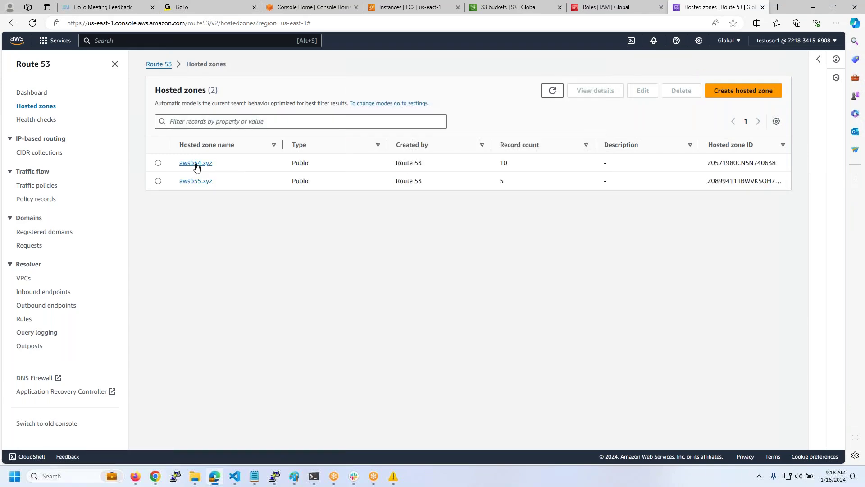
pyautogui.click(196, 165)
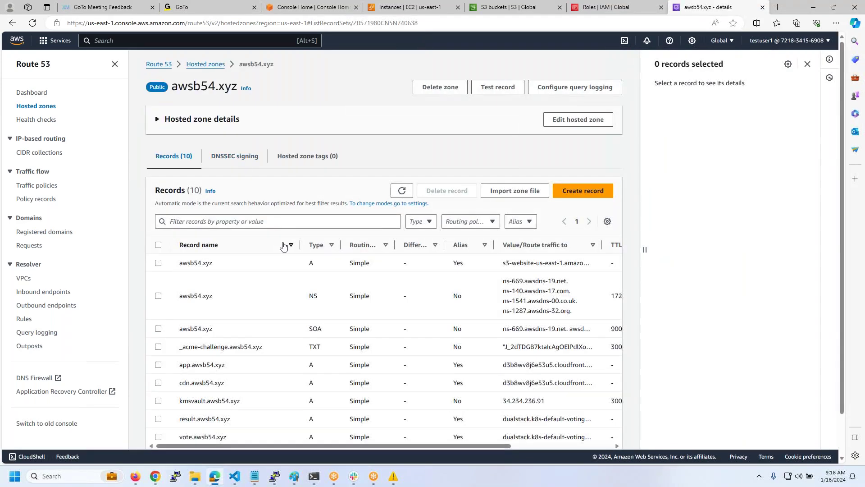
pyautogui.scroll(-1, 284, 246)
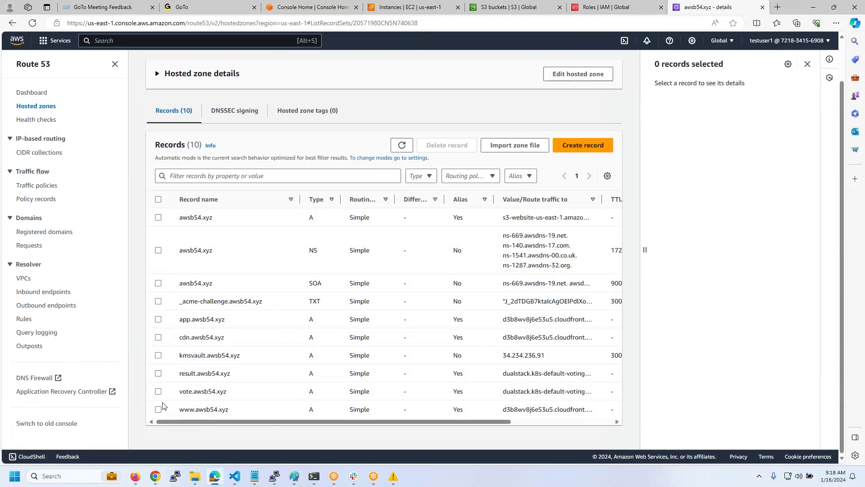
pyautogui.click(158, 355)
pyautogui.click(159, 373)
pyautogui.click(158, 391)
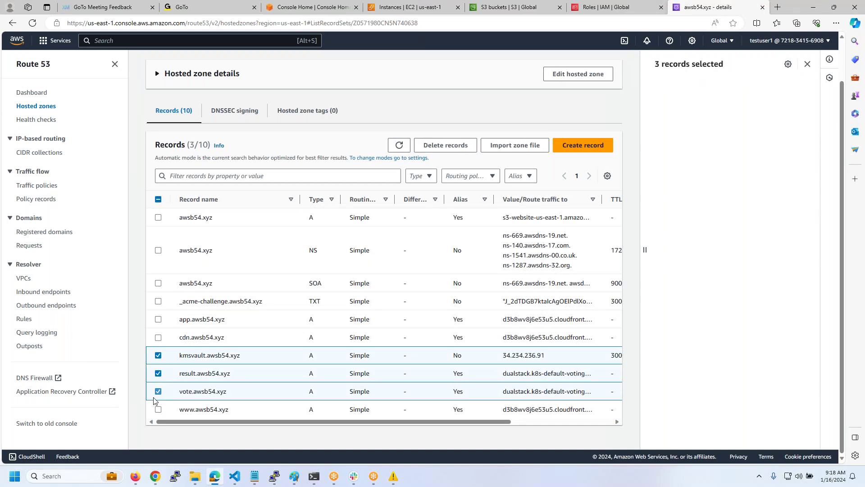
pyautogui.click(454, 151)
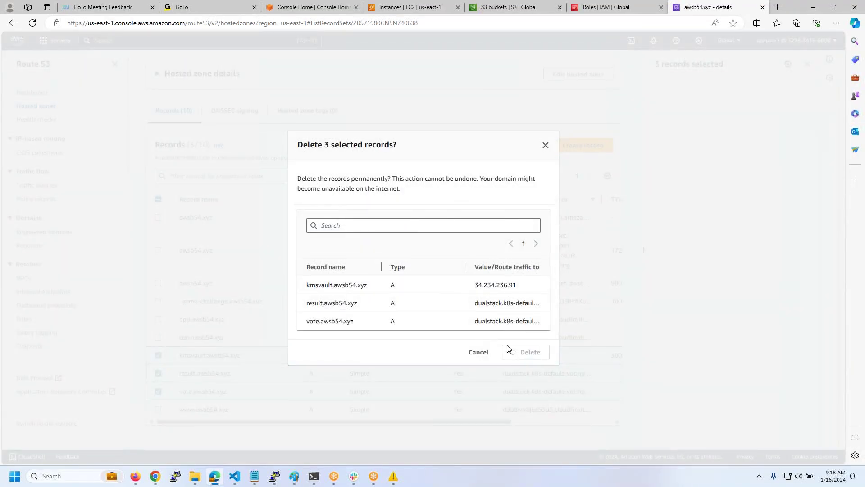
pyautogui.click(508, 348)
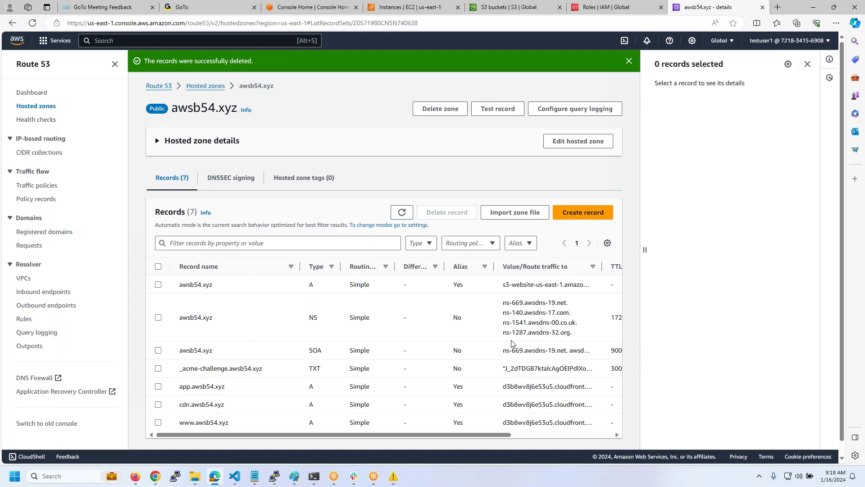
pyautogui.hotkey('ctrl', 'shift', 'Tab')
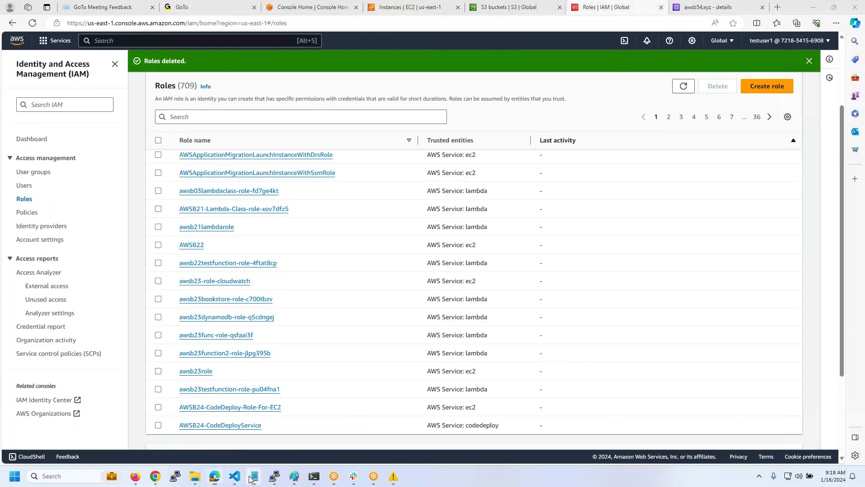
# - Highlight the 'Permission Boundry - Limits The Permissions' note, then return to testuser1's IAM page
pyautogui.moveTo(255, 475)
pyautogui.click(301, 419)
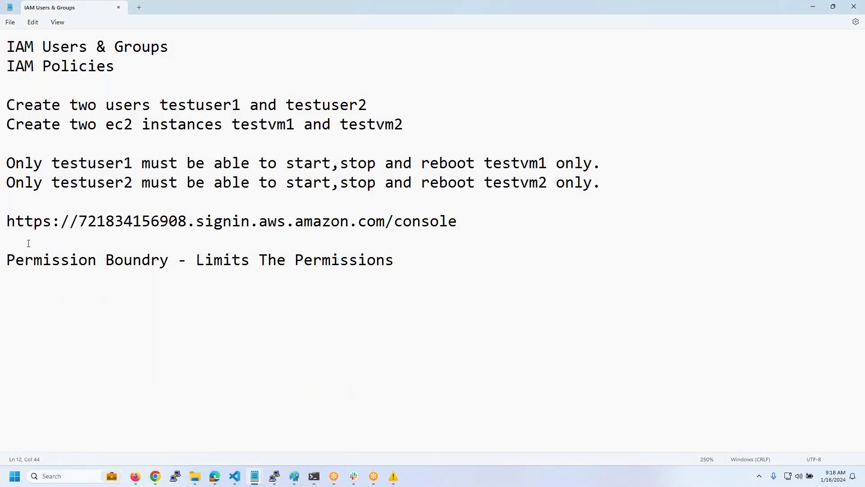
pyautogui.moveTo(6, 257); pyautogui.dragTo(290, 272)
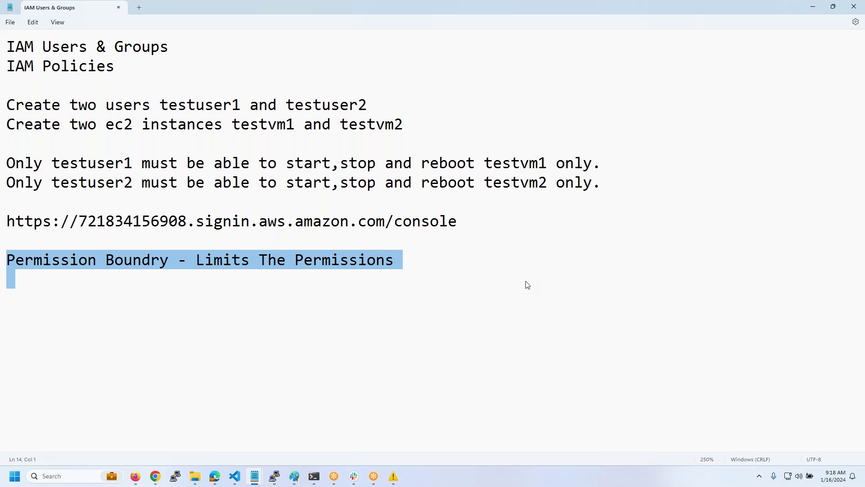
pyautogui.click(143, 480)
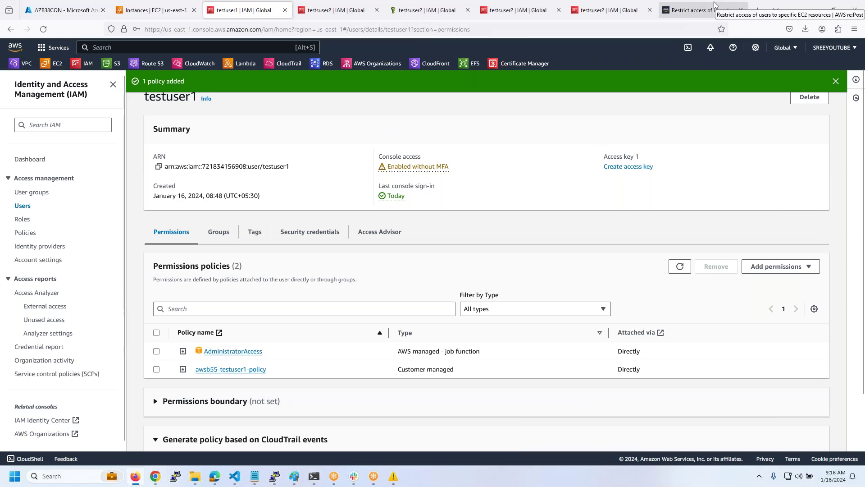
# - Download pb.json from Drive's AwsLabFiles > AWS-New-Batch-055 > IAM folder
pyautogui.click(758, 10)
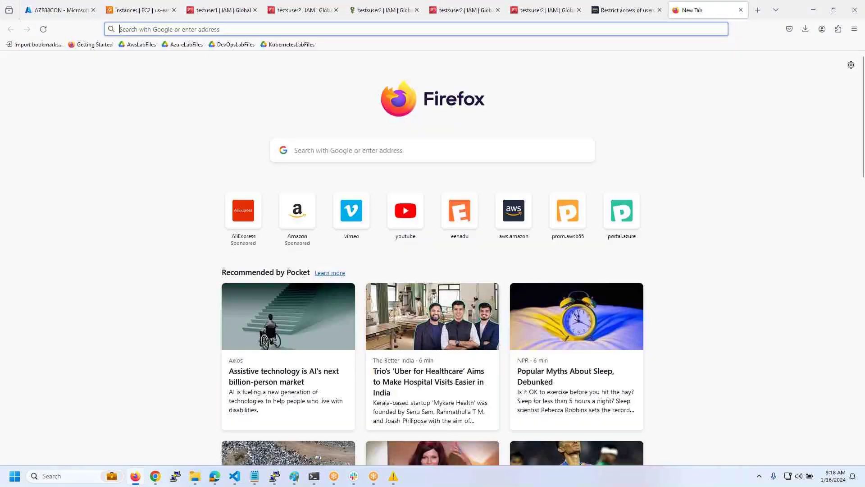
pyautogui.click(137, 44)
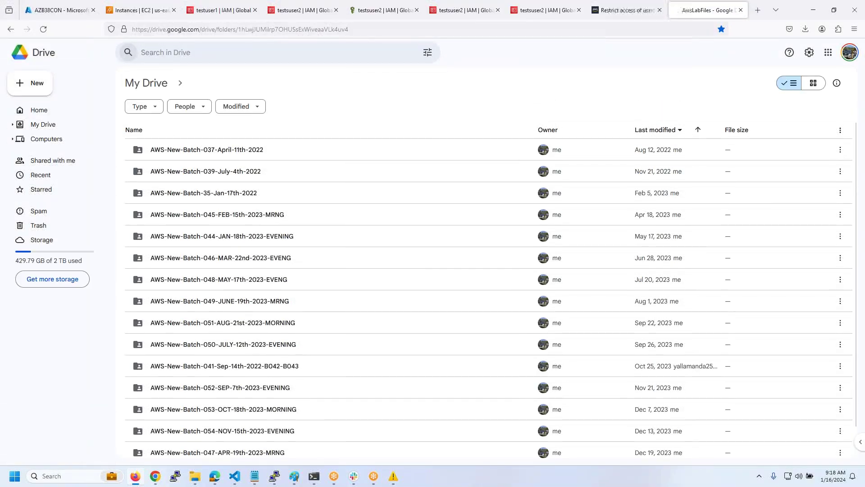
pyautogui.scroll(-1, 257, 271)
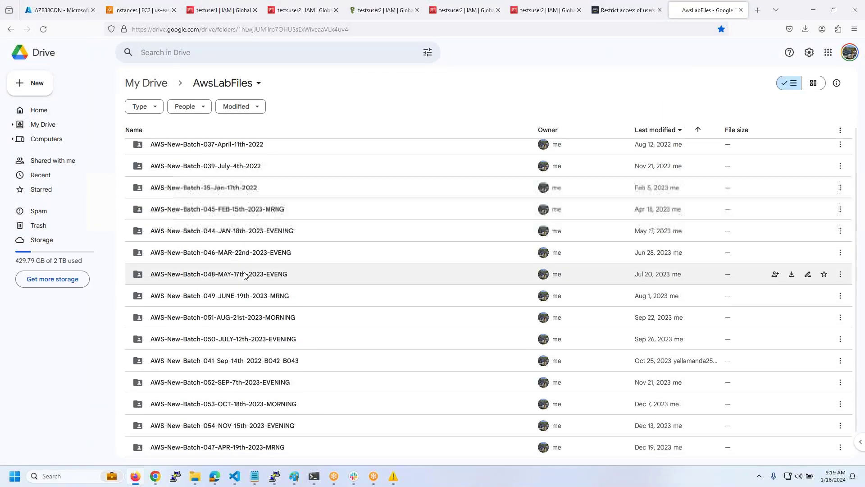
pyautogui.click(299, 448)
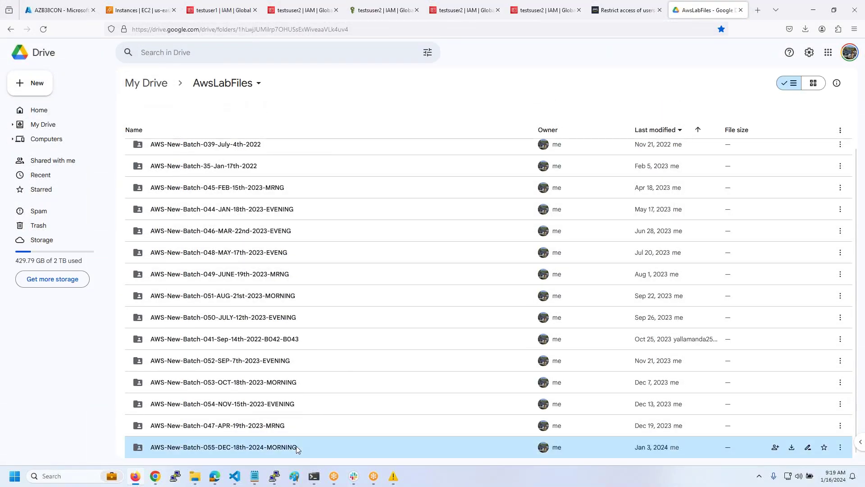
pyautogui.doubleClick(323, 446)
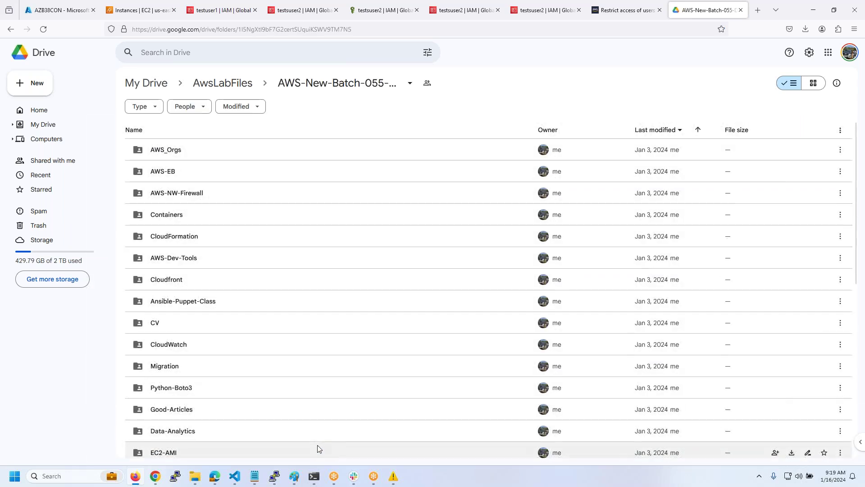
pyautogui.scroll(-5, 188, 212)
pyautogui.click(179, 284)
pyautogui.doubleClick(179, 283)
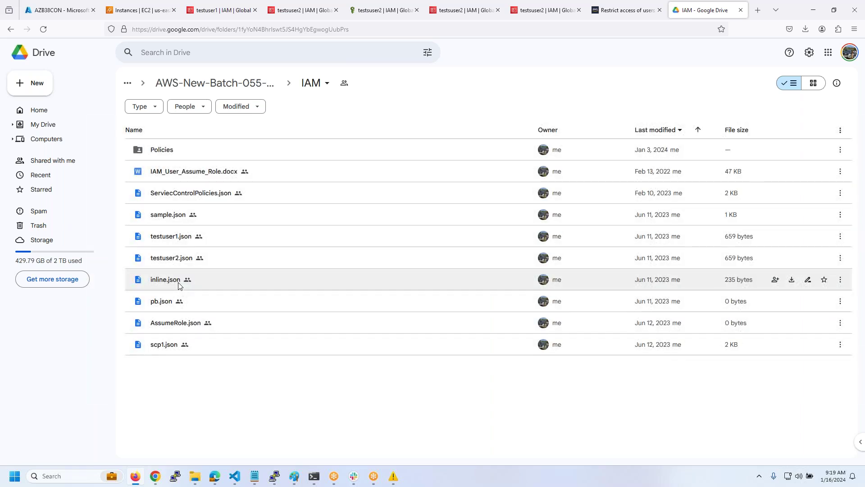
pyautogui.click(226, 302)
pyautogui.rightClick(225, 302)
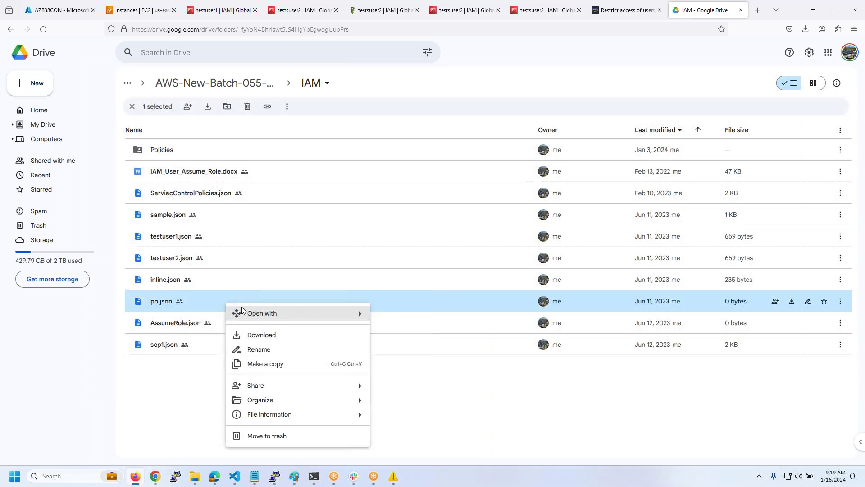
pyautogui.click(251, 333)
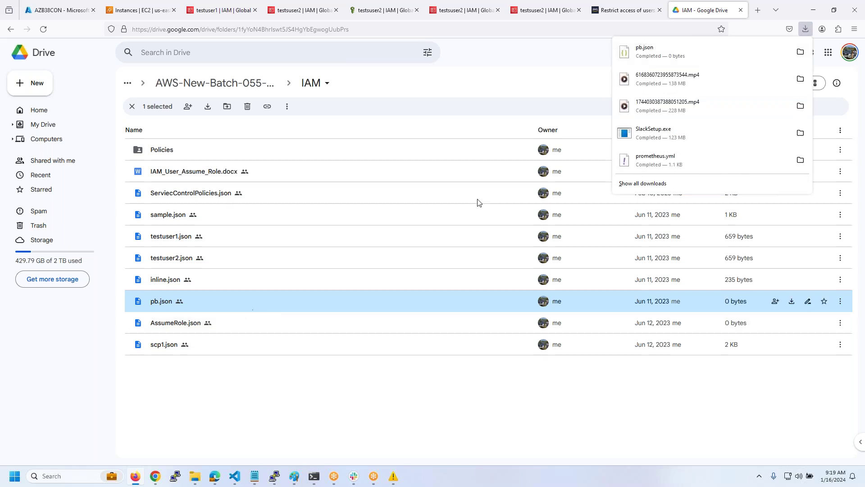
pyautogui.click(800, 52)
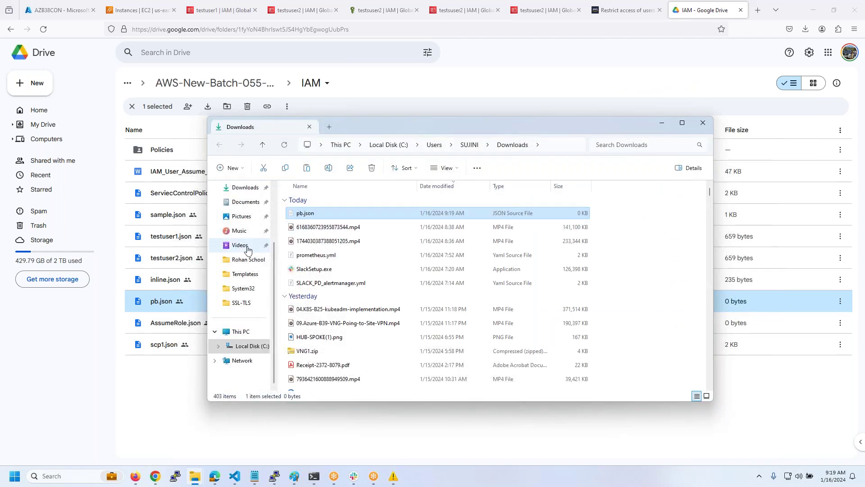
# - Browse to C:\SUREDELETELATER\AWSB55\IAM, where pb.json now sits beside the other policy files
pyautogui.click(250, 346)
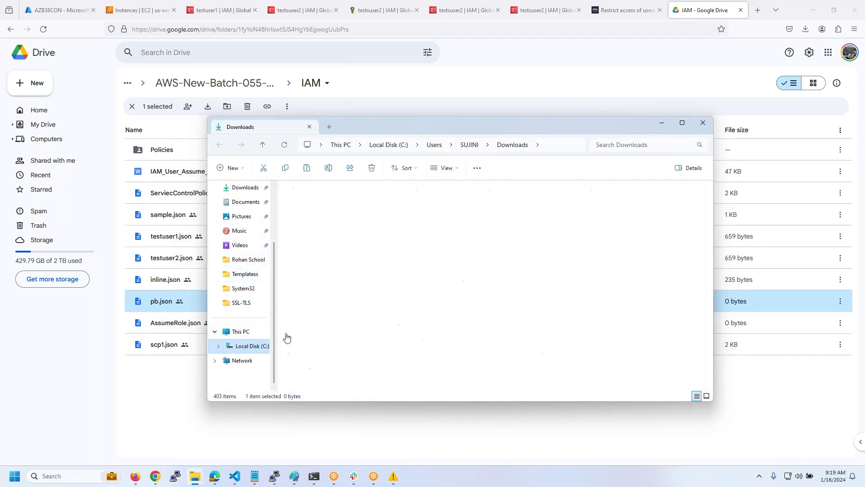
pyautogui.scroll(-2, 351, 238)
pyautogui.doubleClick(341, 219)
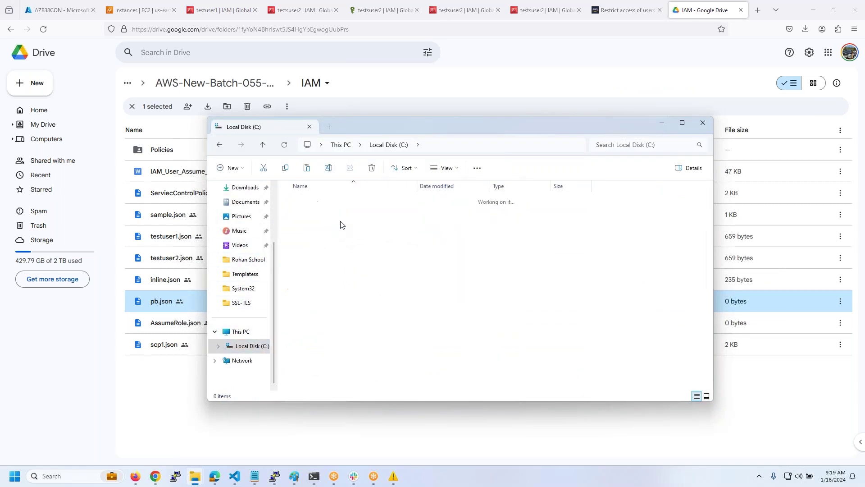
pyautogui.scroll(-5, 339, 234)
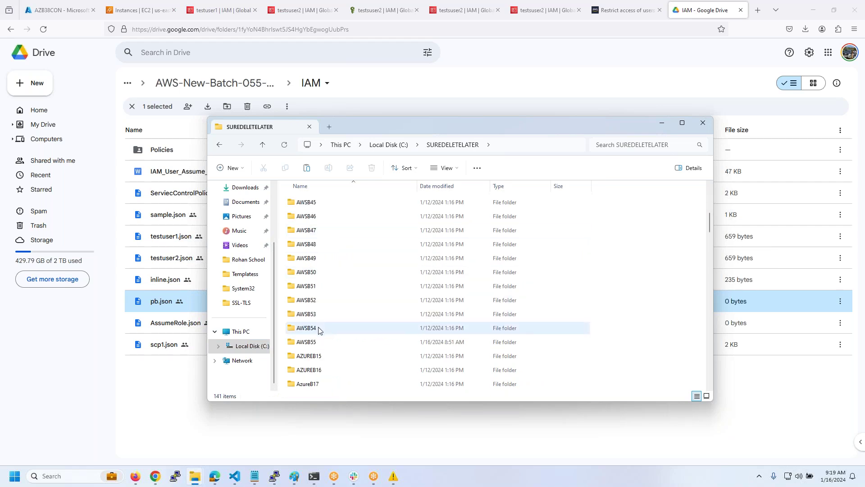
pyautogui.doubleClick(319, 341)
pyautogui.doubleClick(301, 228)
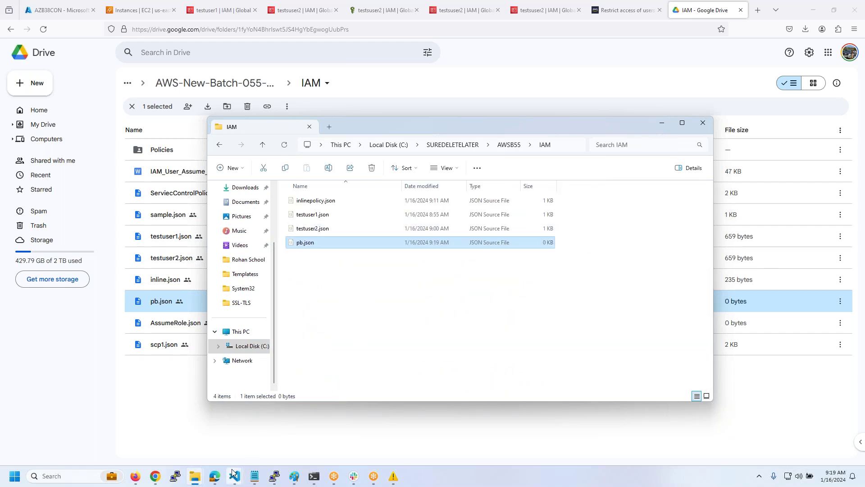
pyautogui.moveTo(234, 475)
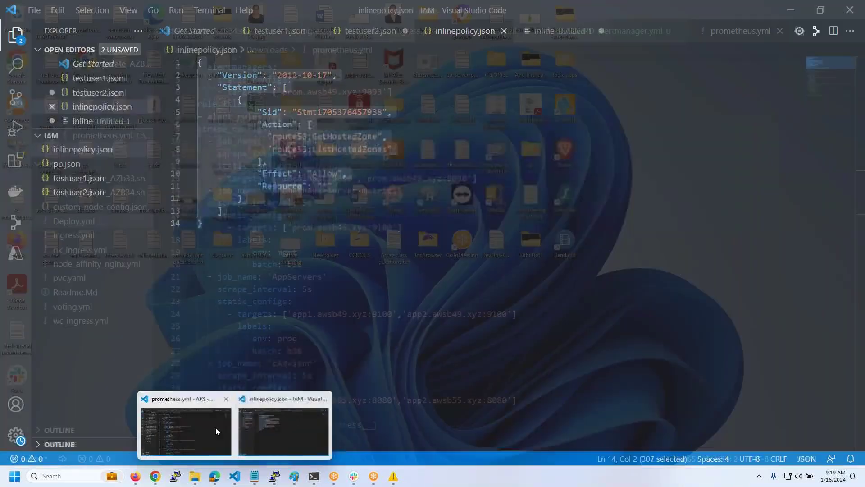
# - Close the AKS editor window, saving Deploy.yml
pyautogui.click(216, 427)
pyautogui.click(850, 9)
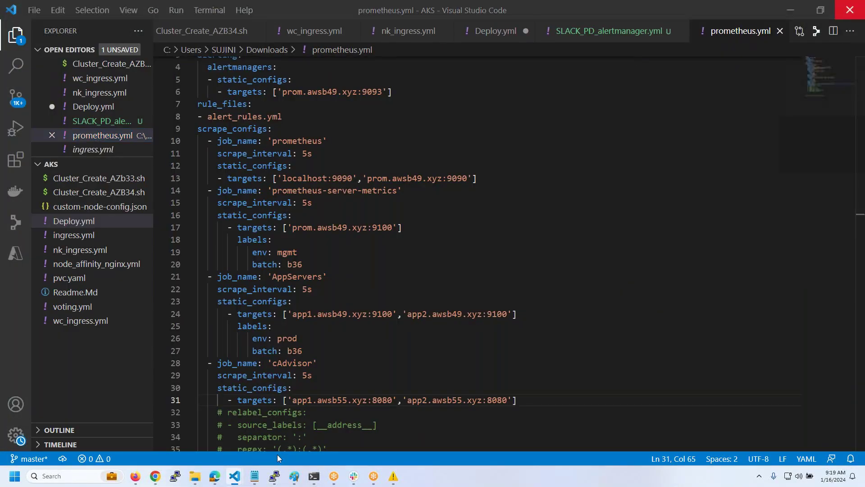
pyautogui.click(424, 247)
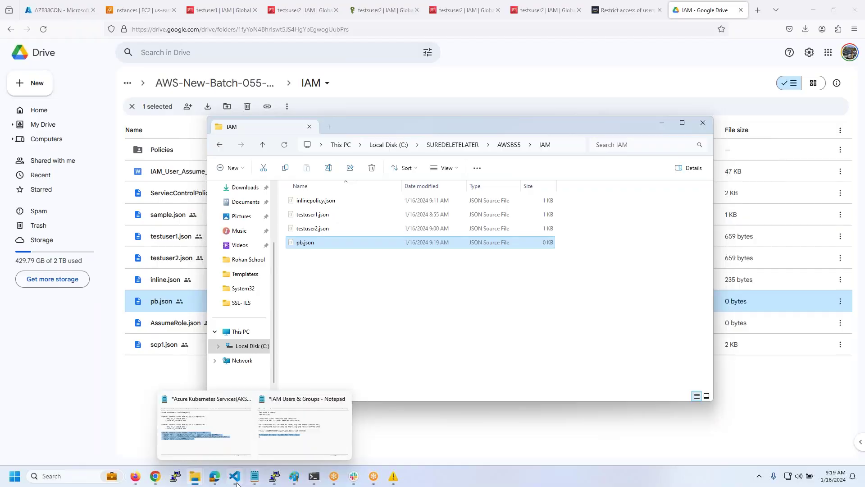
# - Open the empty pb.json from the IAM folder in the inlinepolicy.json editor window
pyautogui.click(235, 476)
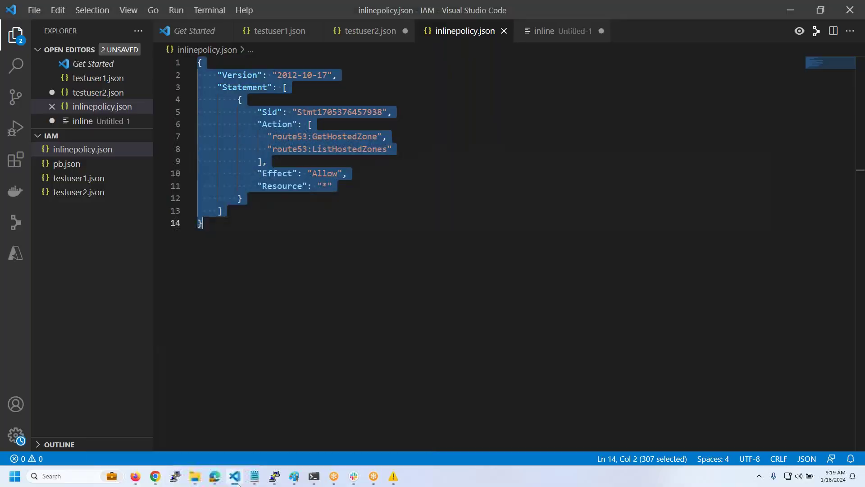
pyautogui.click(68, 165)
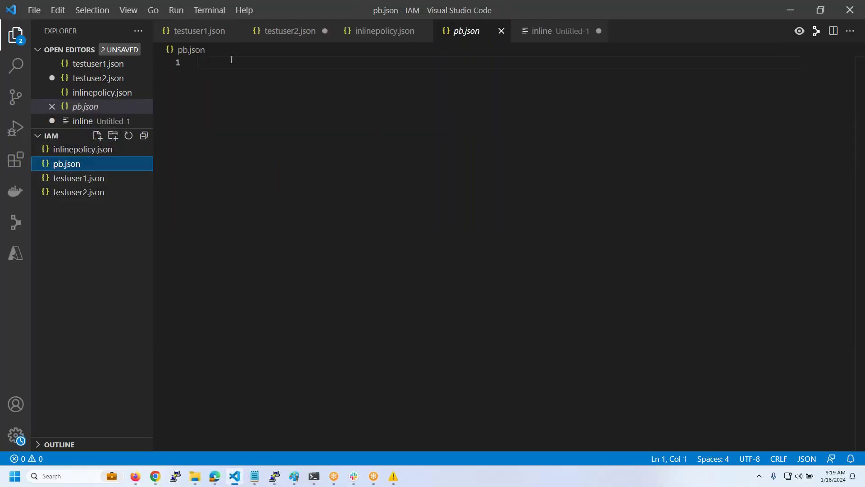
pyautogui.click(203, 482)
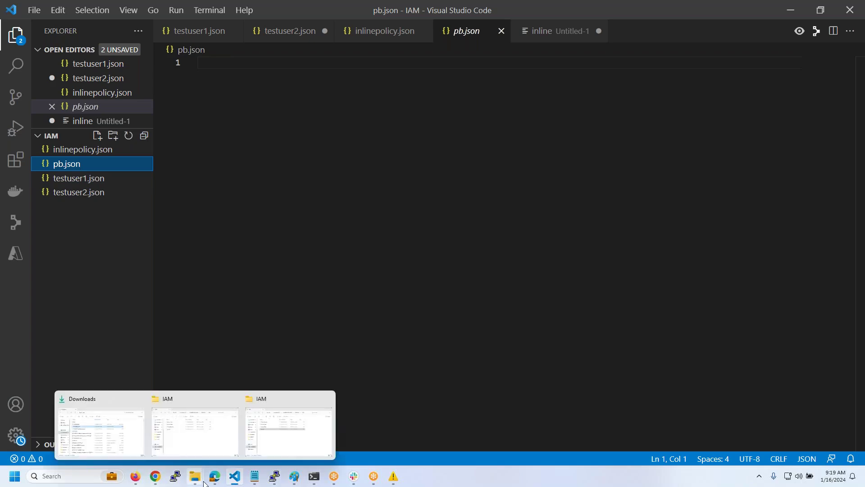
# - Copy PermissionBoundry.json from AWSB54\IAM into AWSB55\IAM and open it in the editor
pyautogui.click(276, 441)
pyautogui.click(459, 145)
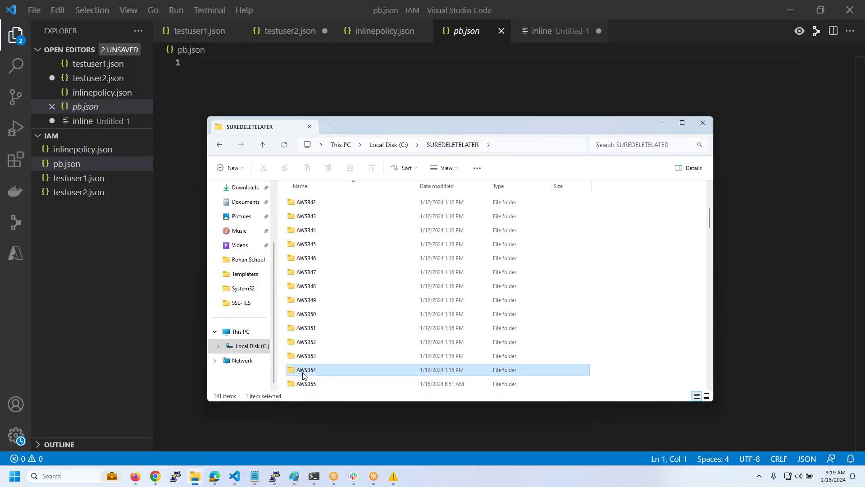
pyautogui.doubleClick(304, 373)
pyautogui.doubleClick(315, 242)
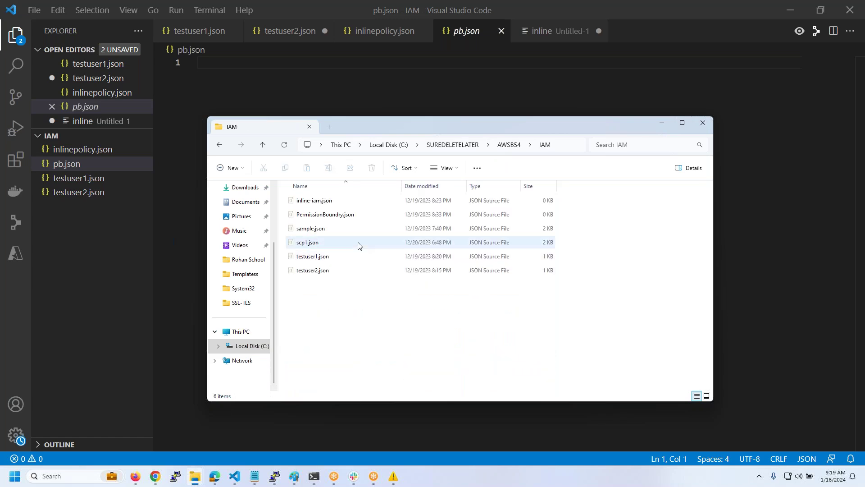
pyautogui.click(343, 215)
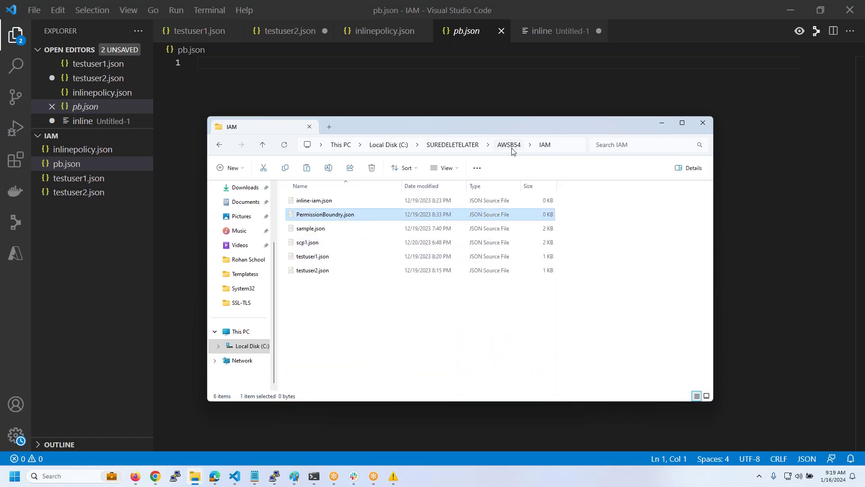
pyautogui.click(509, 146)
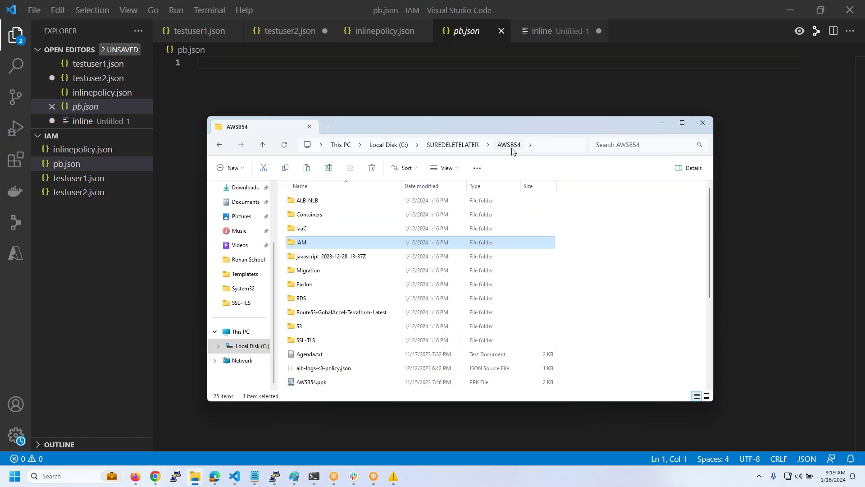
pyautogui.click(465, 148)
pyautogui.scroll(-3, 315, 387)
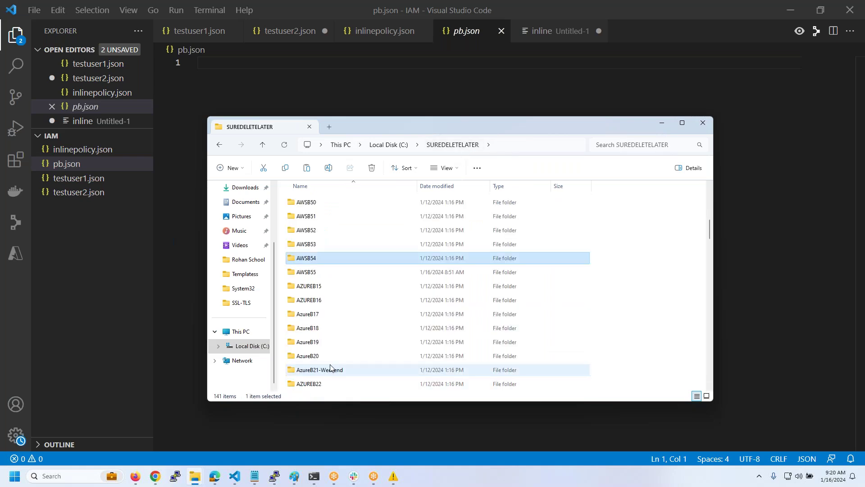
pyautogui.doubleClick(317, 276)
pyautogui.doubleClick(305, 228)
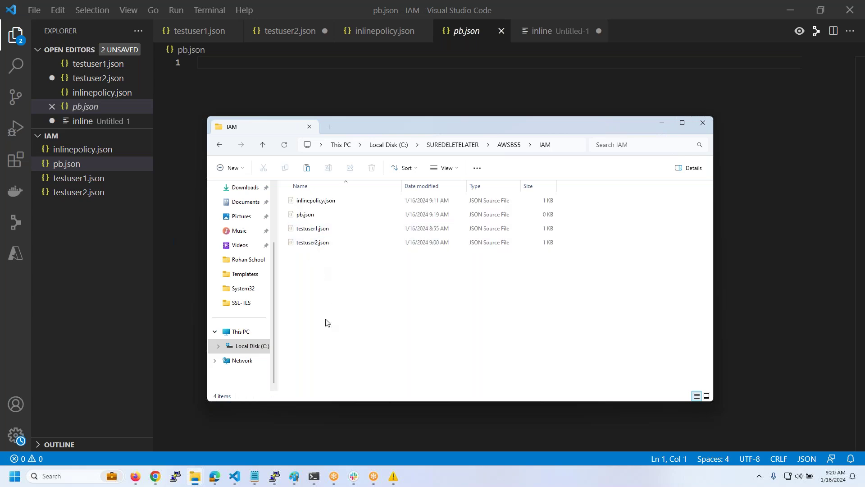
pyautogui.hotkey('ctrl', 'v')
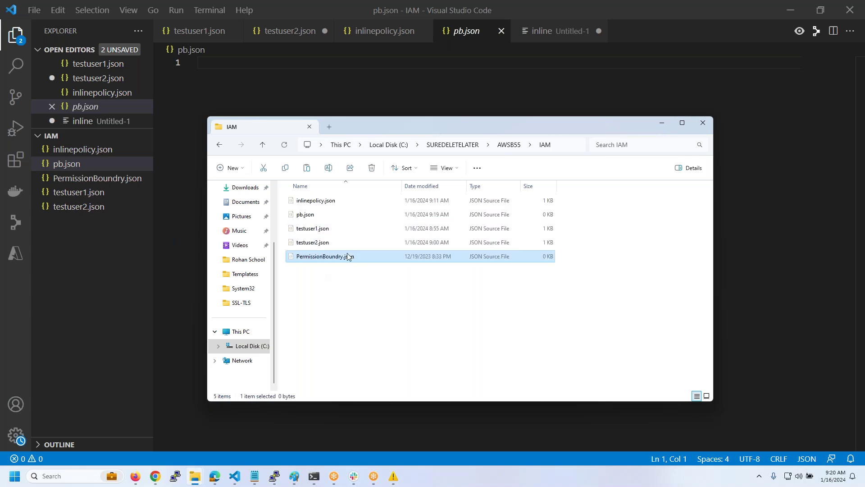
pyautogui.click(116, 178)
pyautogui.hotkey('alt', 'Tab')
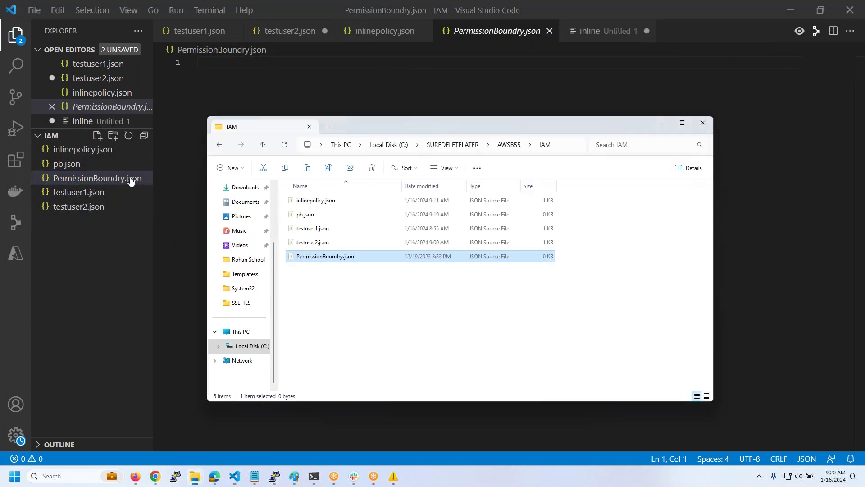
# - Copy the 460-byte permissonboundry.json from AWSB53 into AWSB55's IAM folder
pyautogui.click(459, 146)
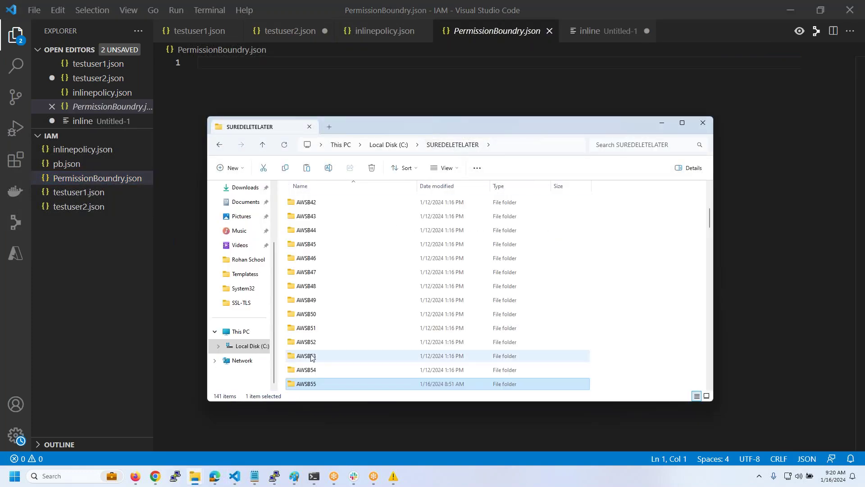
pyautogui.click(316, 356)
pyautogui.doubleClick(315, 356)
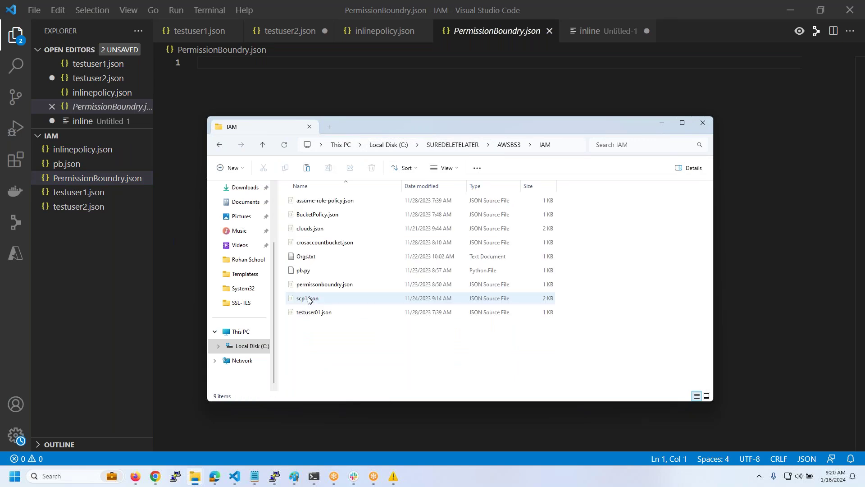
pyautogui.click(324, 284)
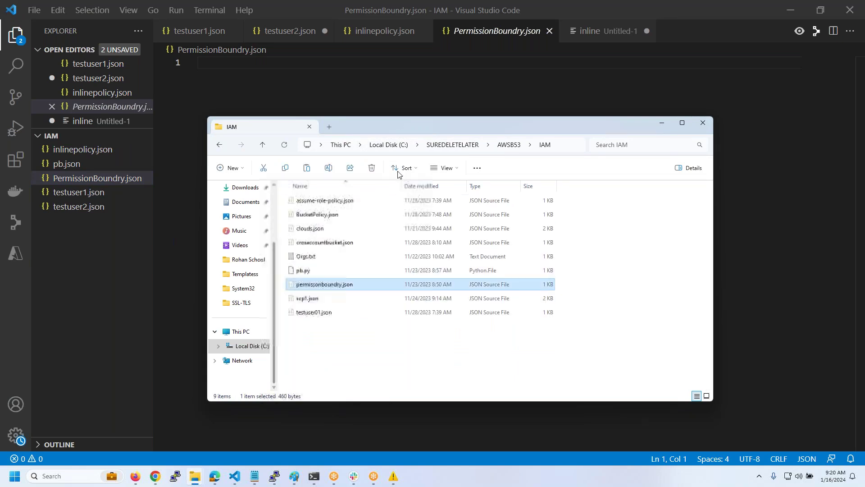
pyautogui.click(452, 144)
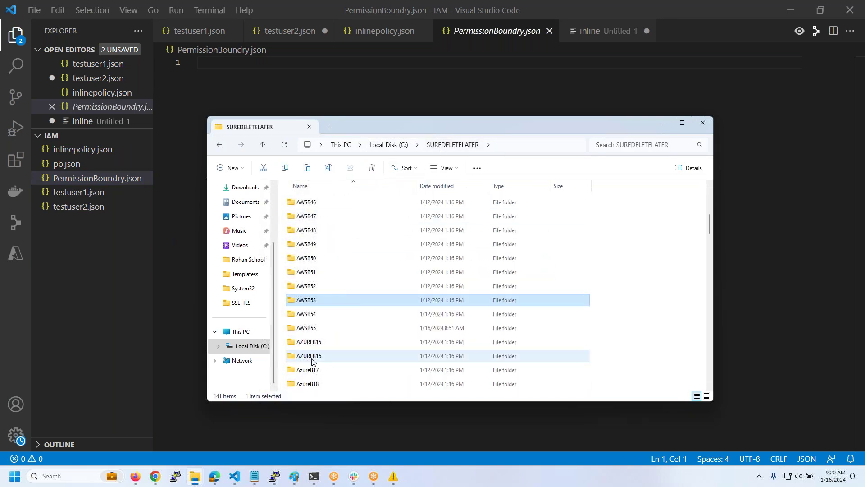
pyautogui.doubleClick(315, 327)
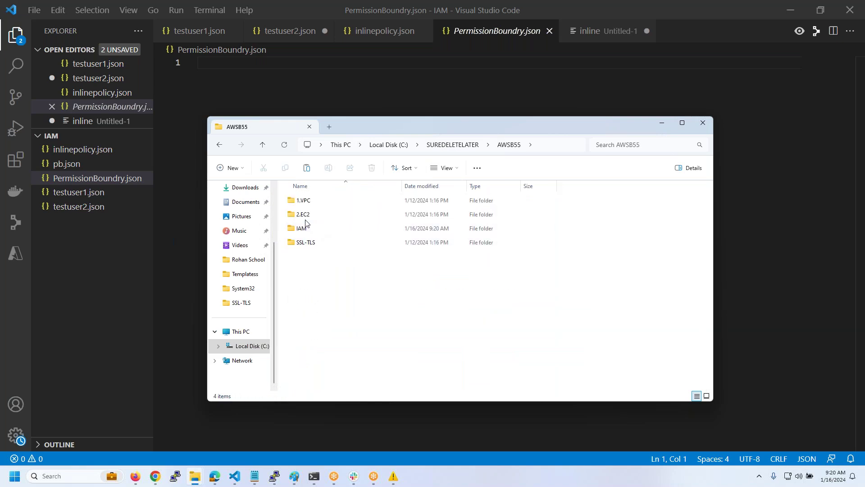
pyautogui.hotkey('ctrl', 'v')
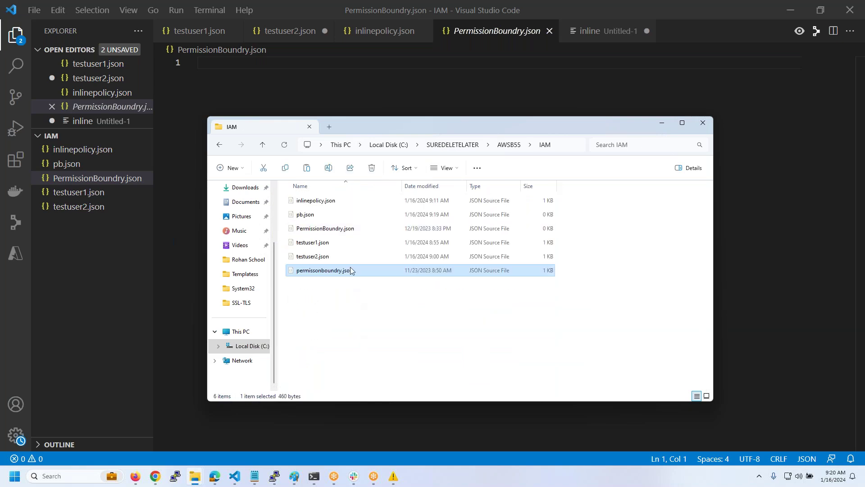
# - Permanently delete the empty PermissionBoundry.json and open permissonboundry.json in the editor
pyautogui.click(341, 230)
pyautogui.hotkey('shift', 'Delete')
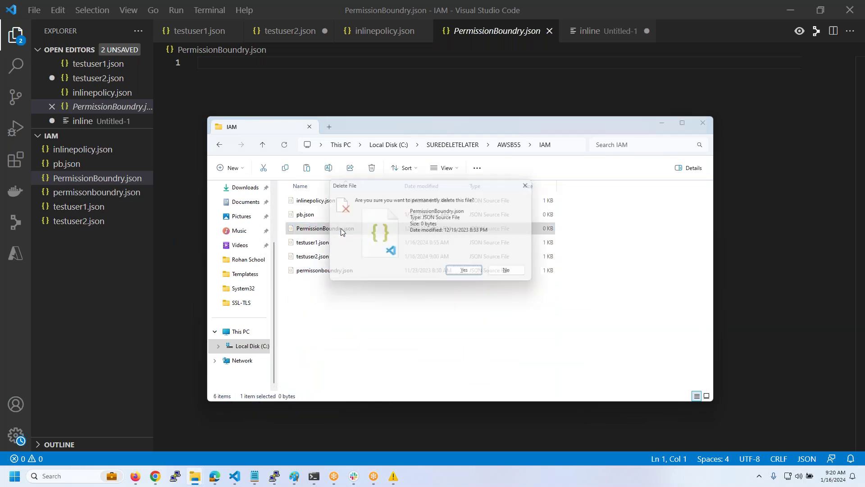
pyautogui.press('Return')
pyautogui.click(117, 180)
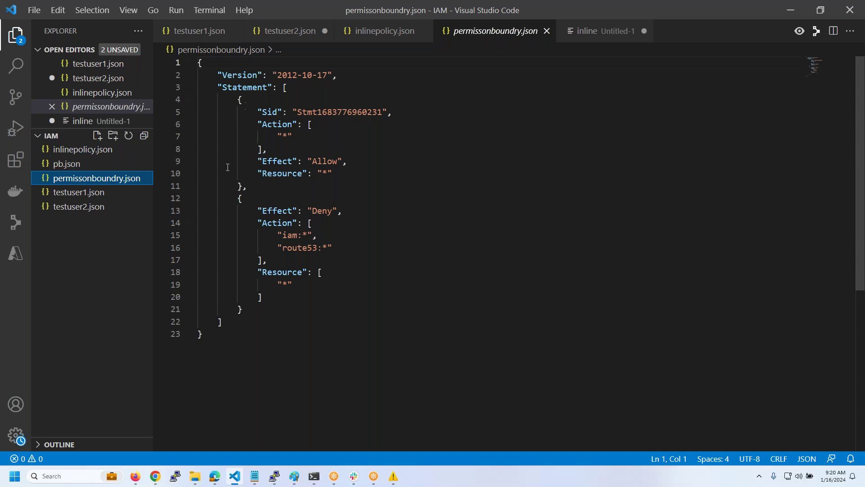
# - Walk through the Allow statement in permissonboundry.json, which grants all actions on all resources
pyautogui.moveTo(246, 188); pyautogui.dragTo(198, 100)
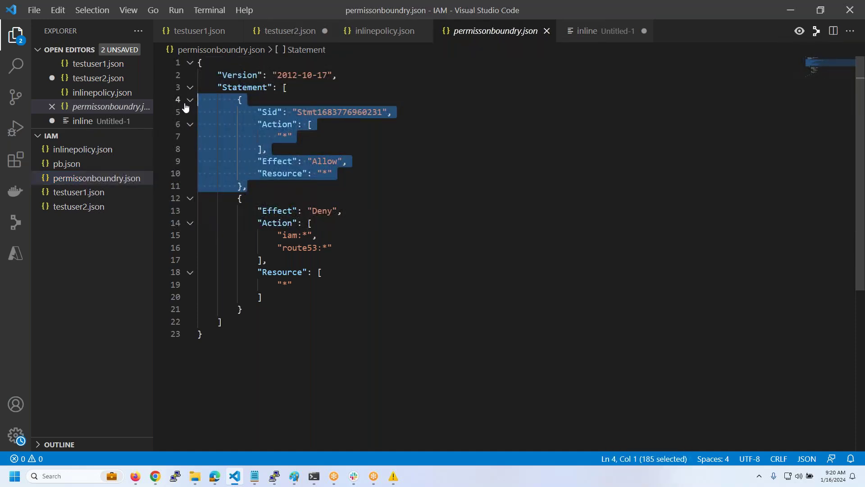
pyautogui.moveTo(385, 112); pyautogui.dragTo(291, 116)
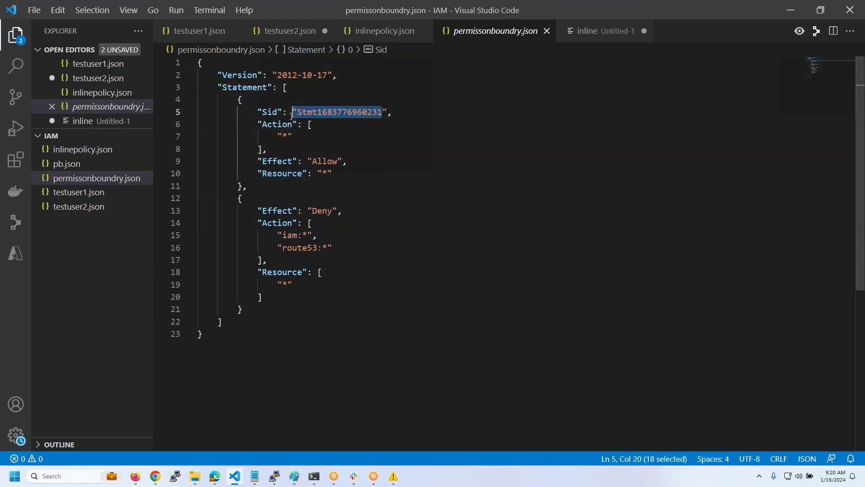
pyautogui.click(344, 132)
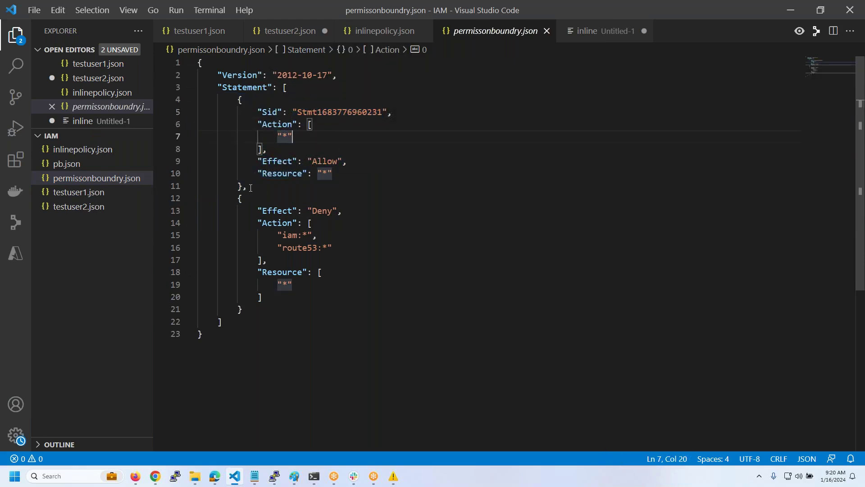
pyautogui.moveTo(250, 188); pyautogui.dragTo(113, 90)
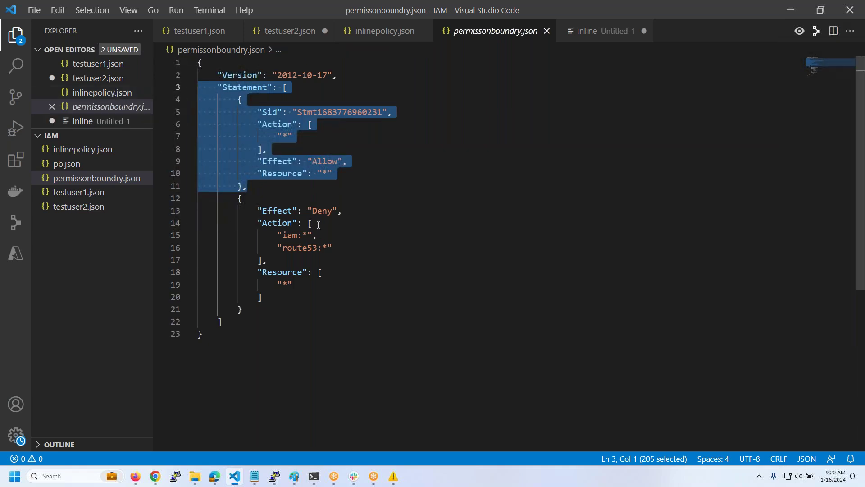
# - Explain the Deny statement on iam:* and route53:* for all resources, then select the entire policy
pyautogui.click(244, 203)
pyautogui.moveTo(352, 208); pyautogui.dragTo(281, 210)
pyautogui.click(349, 212)
pyautogui.moveTo(334, 250); pyautogui.dragTo(278, 235)
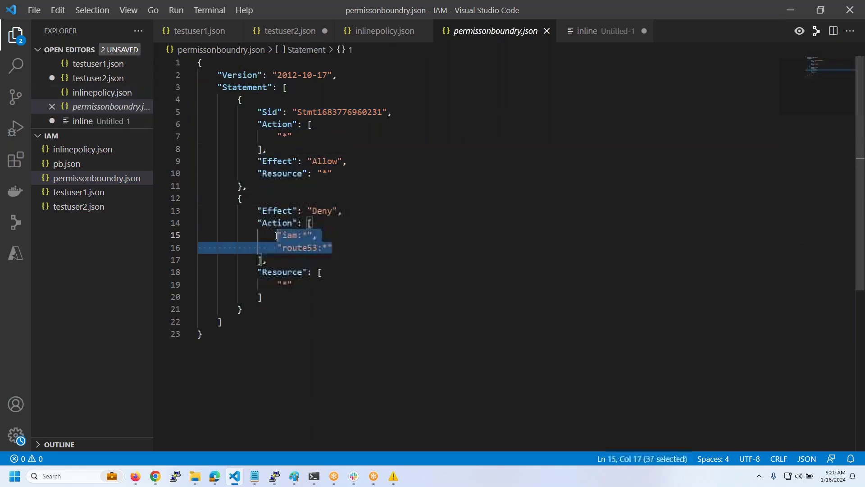
pyautogui.moveTo(278, 284); pyautogui.dragTo(292, 284)
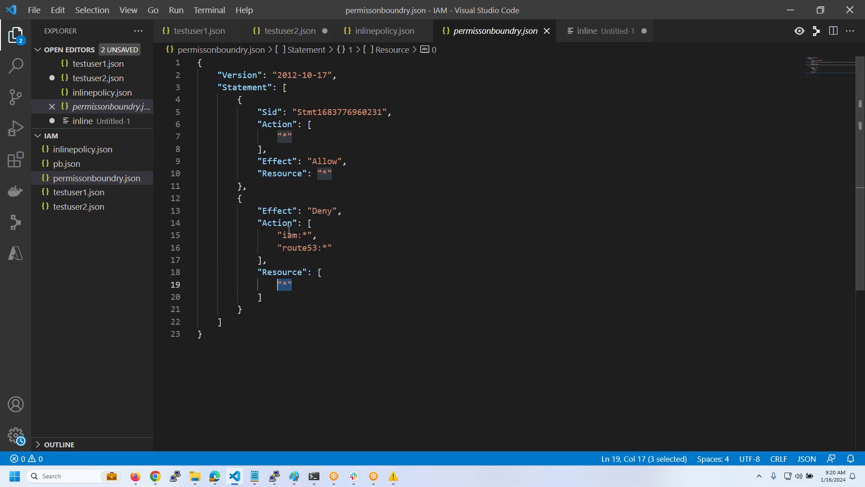
pyautogui.click(380, 202)
pyautogui.hotkey('ctrl', 'a')
pyautogui.hotkey('ctrl', 'c')
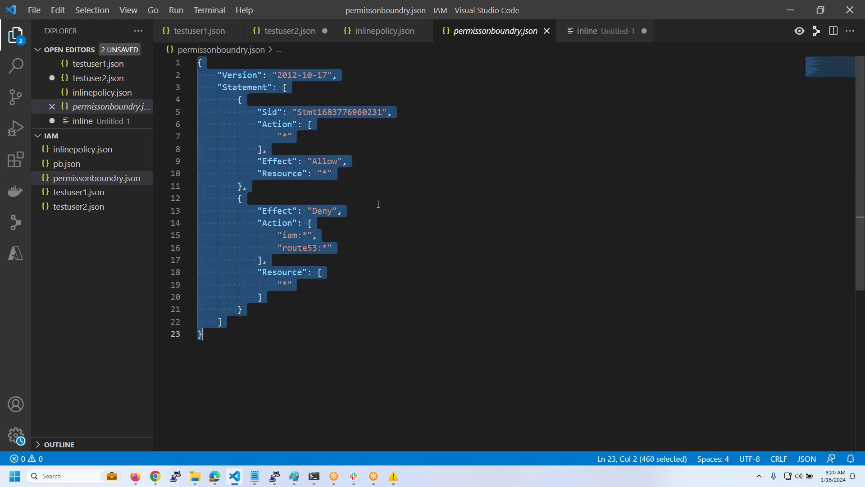
pyautogui.click(135, 476)
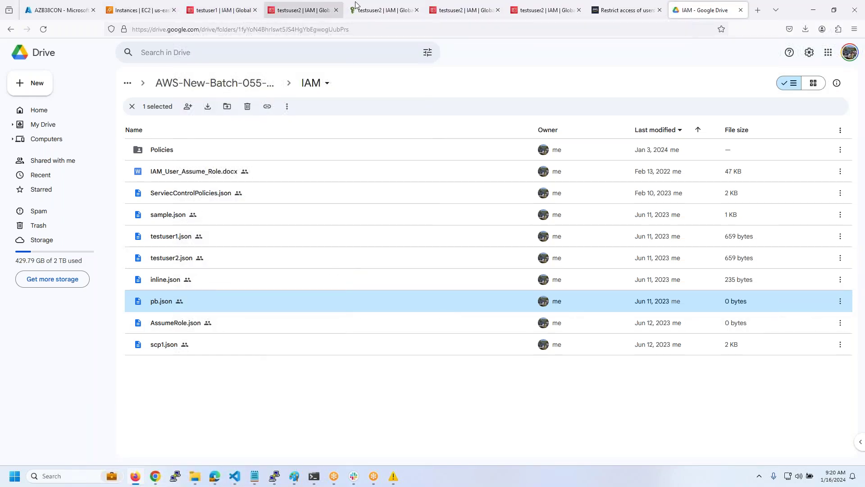
# - Go to IAM Policies and start creating a new policy
pyautogui.click(377, 10)
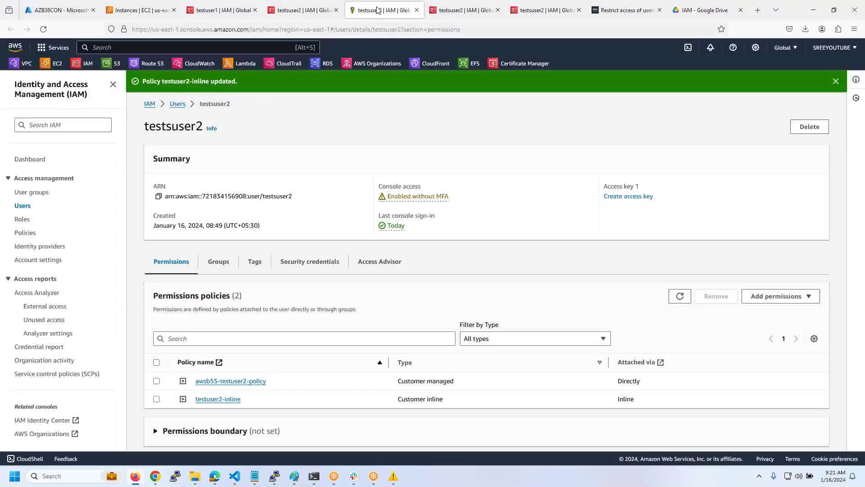
pyautogui.click(462, 10)
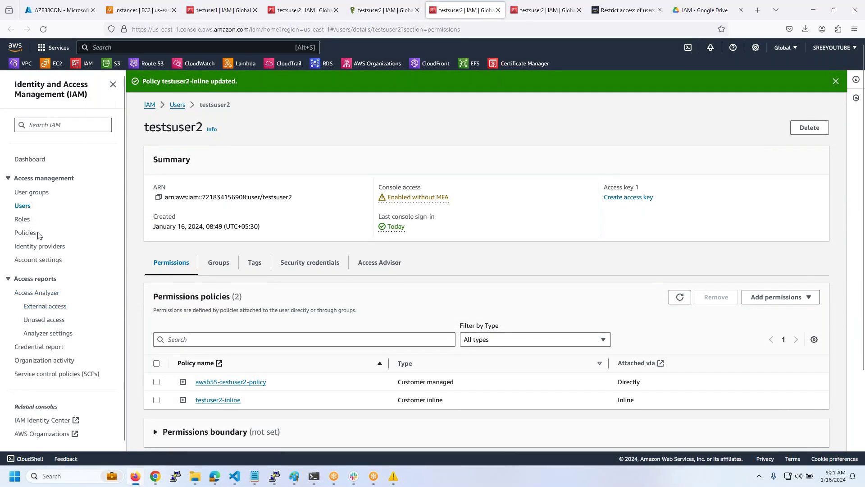
pyautogui.click(24, 233)
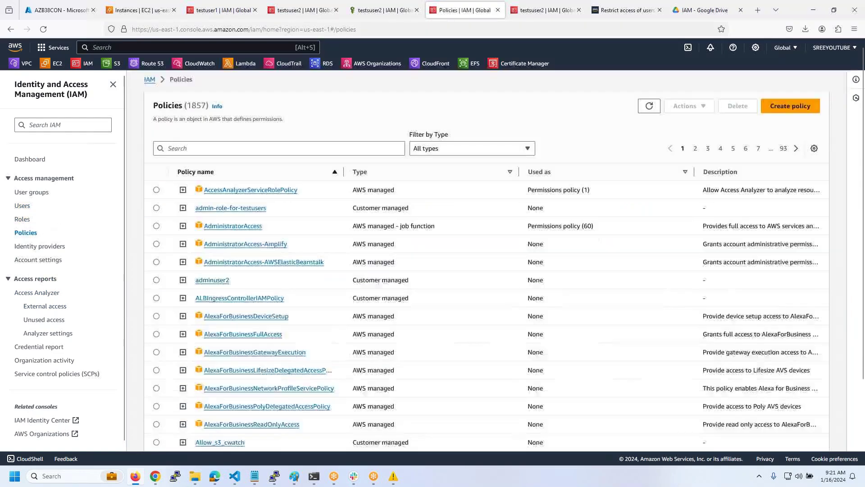
pyautogui.click(802, 91)
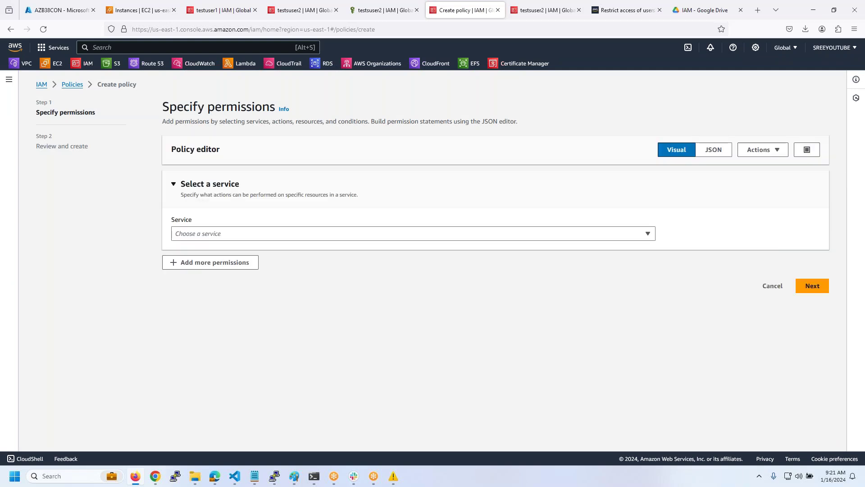
# - Replace the JSON with the allow-all, deny iam:* and route53:* policy, then continue to review
pyautogui.click(713, 149)
pyautogui.click(482, 274)
pyautogui.hotkey('ctrl', 'a')
pyautogui.hotkey('ctrl', 'v')
pyautogui.scroll(-2, 387, 361)
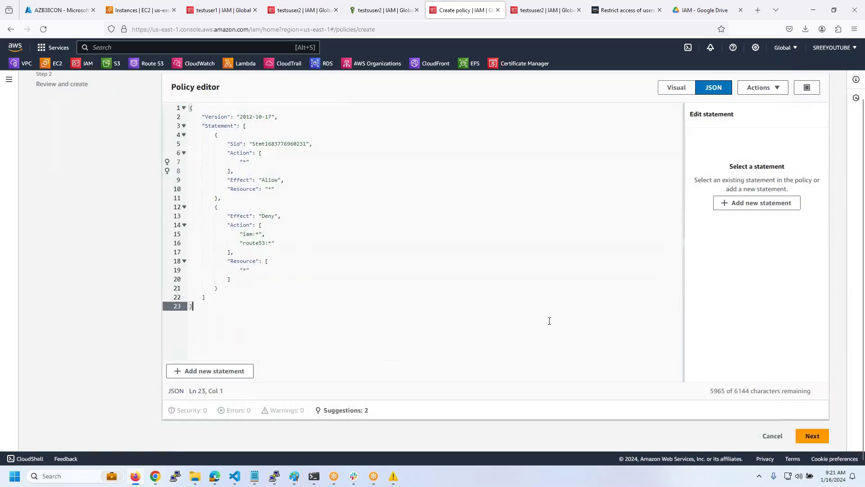
pyautogui.click(810, 436)
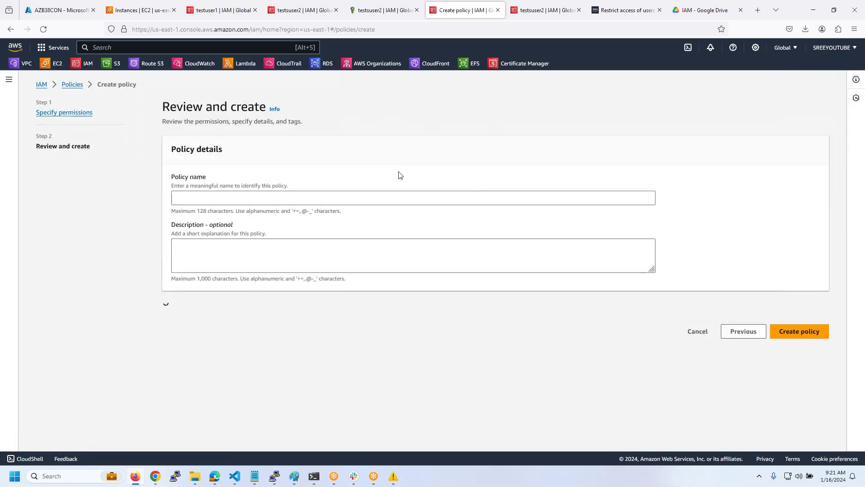
# - Name the policy awsb55-PermissionBoundry.json, check the permissions summary, and create it
pyautogui.click(247, 198)
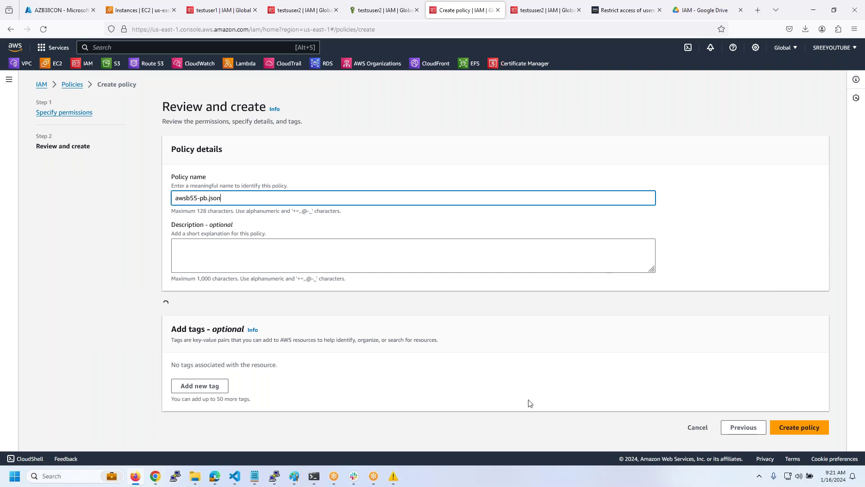
pyautogui.moveTo(200, 199); pyautogui.dragTo(402, 199)
pyautogui.write('PermissionBoundru')
pyautogui.scroll(-3, 495, 270)
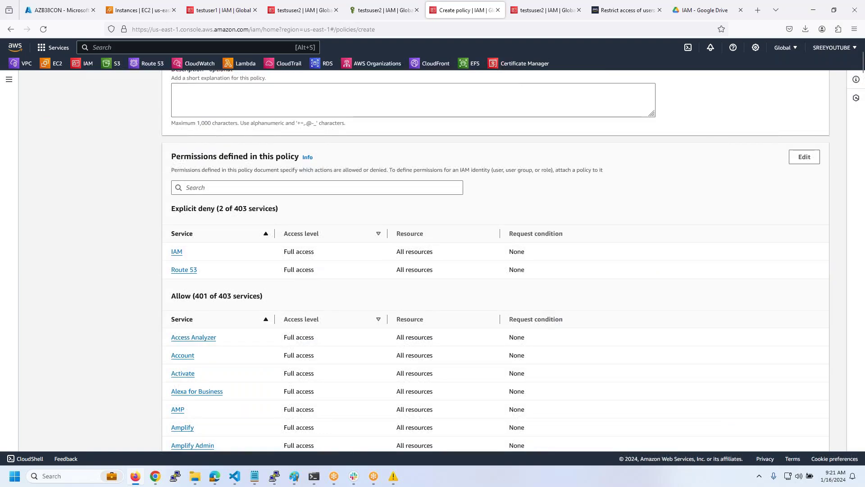
pyautogui.scroll(2, 404, 193)
pyautogui.scroll(-7, 502, 252)
pyautogui.scroll(-20, 502, 253)
pyautogui.scroll(-20, 569, 254)
pyautogui.scroll(-20, 622, 285)
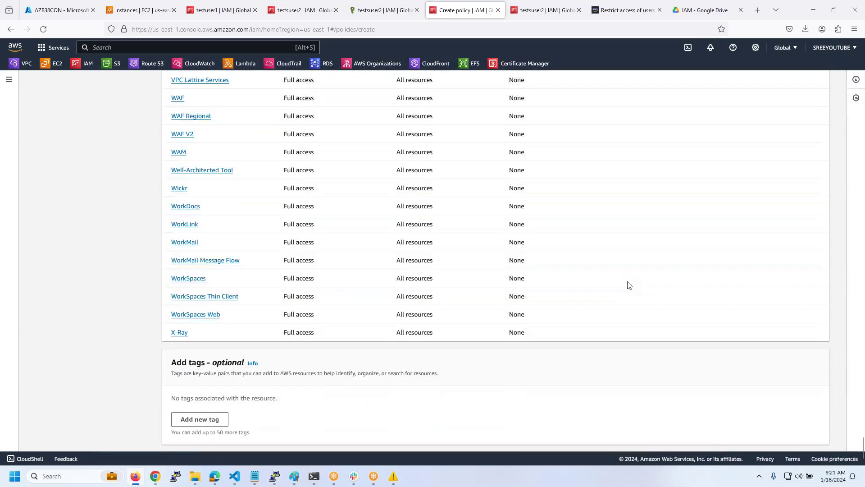
pyautogui.scroll(-1, 629, 285)
pyautogui.click(805, 436)
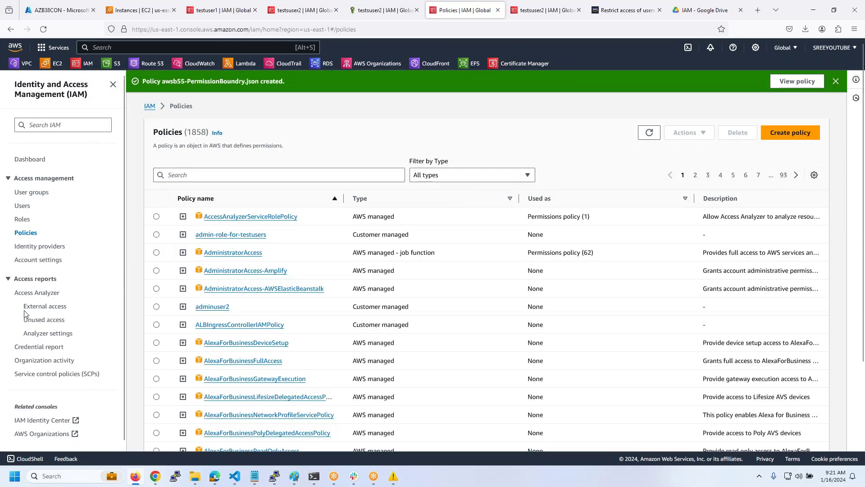
# - Search 'awsb55' and apply awsb55-PermissionBoundry.json as testuser2's permissions boundary
pyautogui.click(134, 207)
pyautogui.click(201, 210)
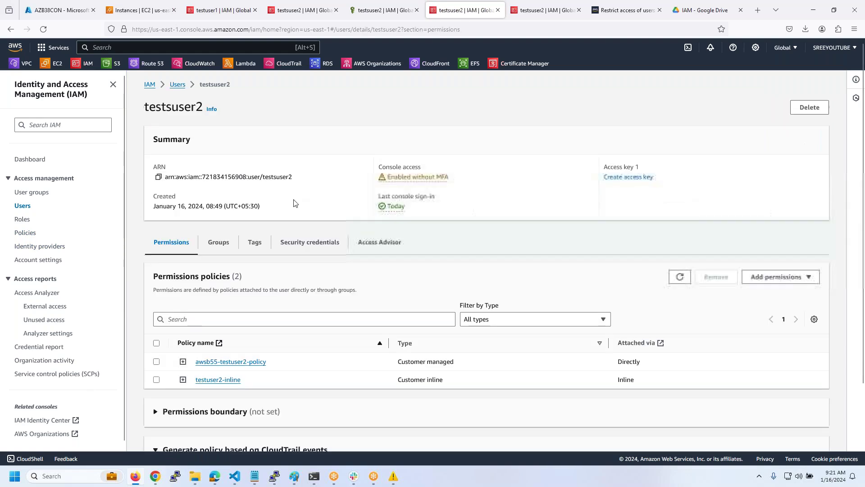
pyautogui.scroll(-2, 293, 203)
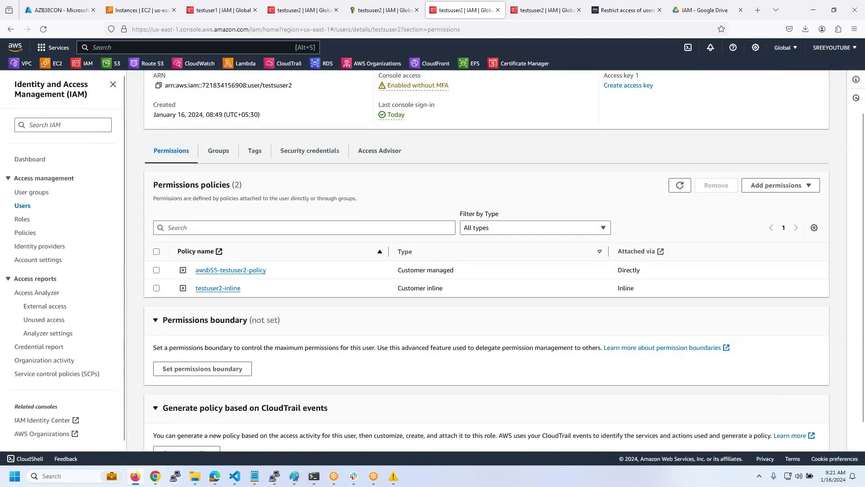
pyautogui.click(209, 370)
pyautogui.click(191, 180)
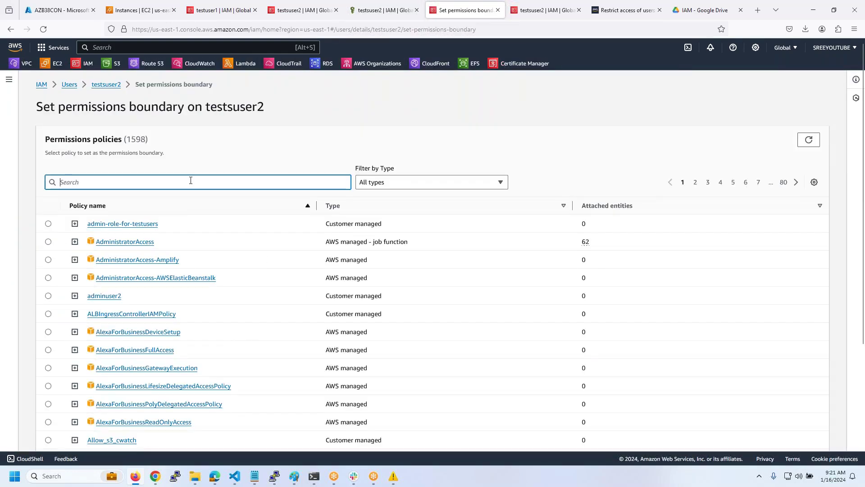
pyautogui.write('awsb55')
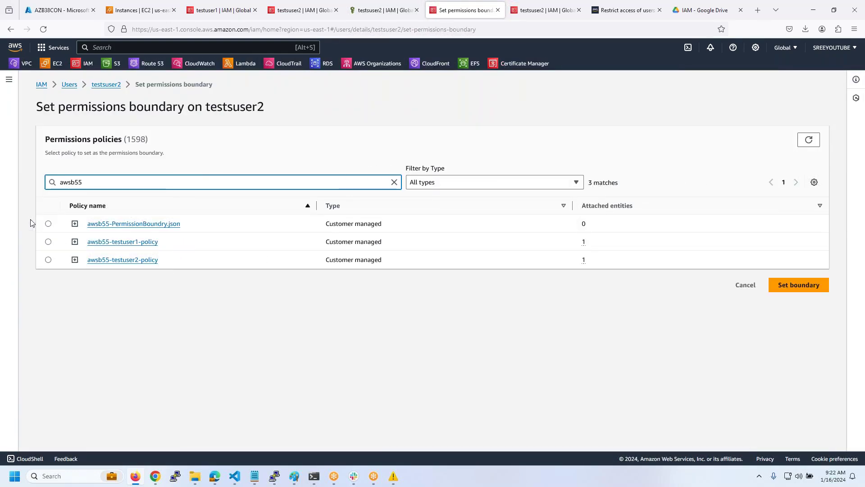
pyautogui.click(48, 223)
pyautogui.click(799, 284)
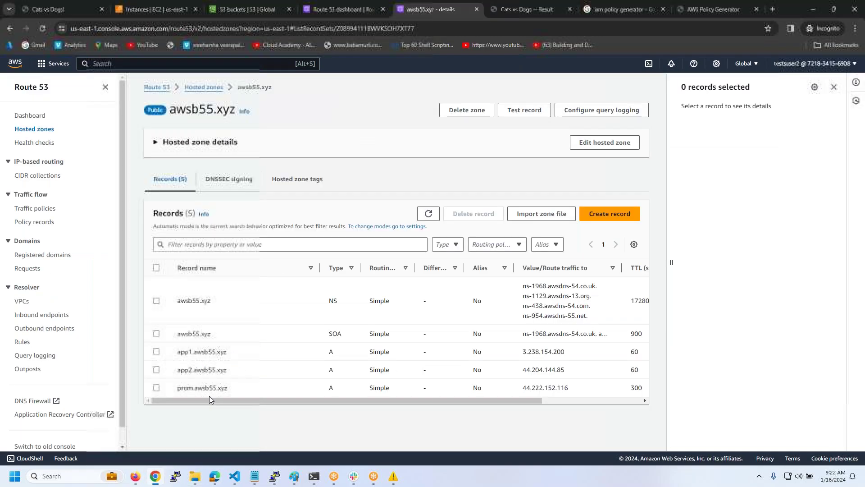
pyautogui.click(155, 476)
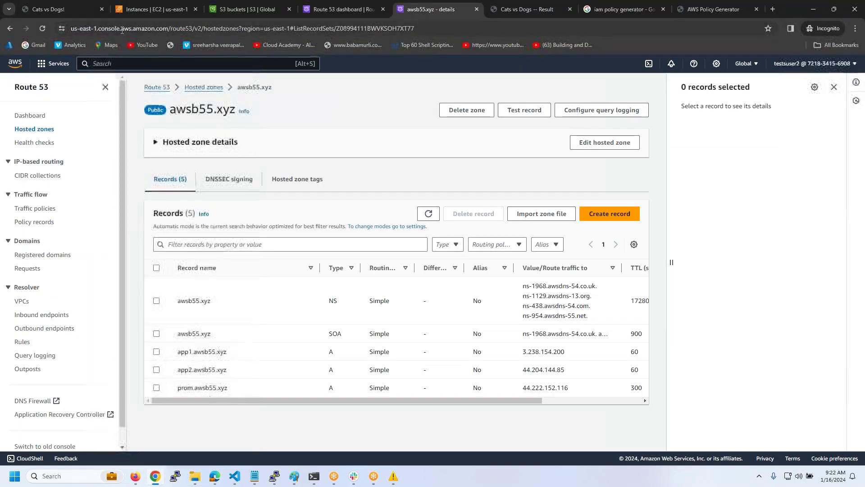
# - As testuser2, reload the Route 53 hosted zone and open IAM to see the access-denied errors
pyautogui.click(44, 31)
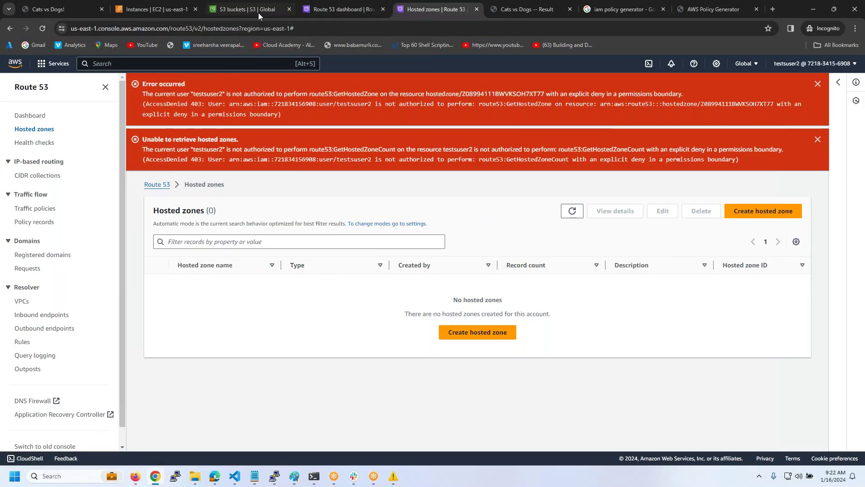
pyautogui.click(343, 8)
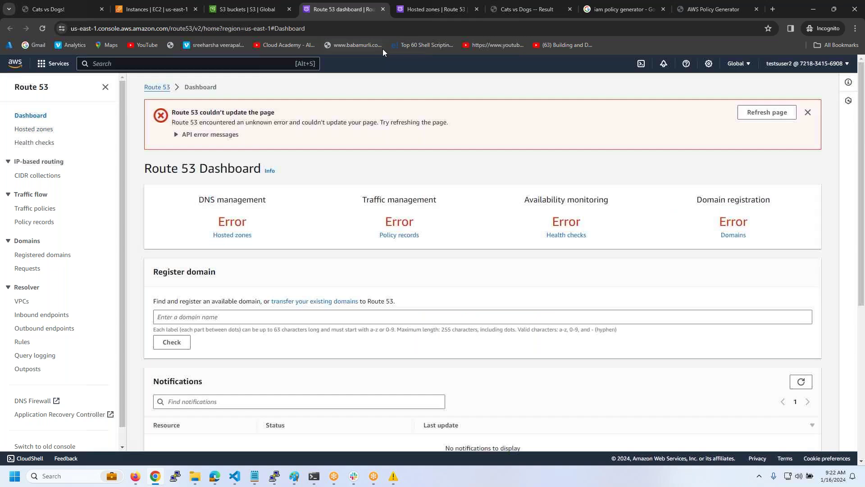
pyautogui.click(204, 65)
pyautogui.write('iam')
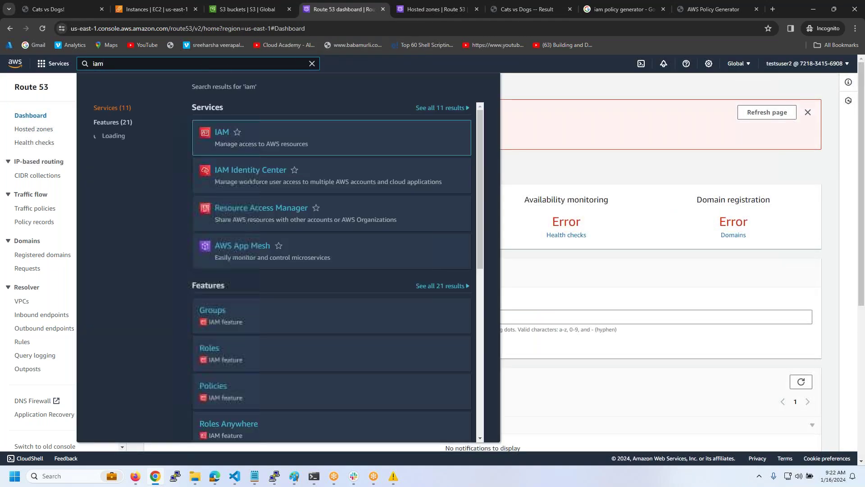
pyautogui.press('Return')
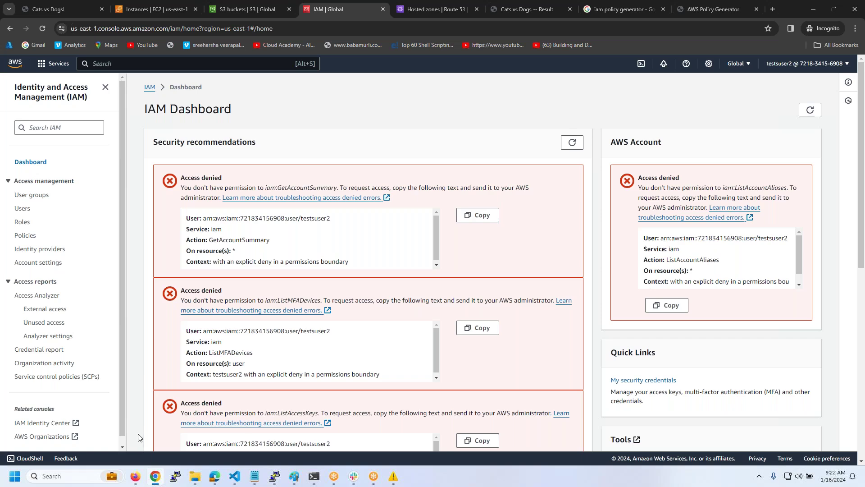
# - Review testuser2.json in VS Code, then start a new Firefox tab
pyautogui.click(235, 475)
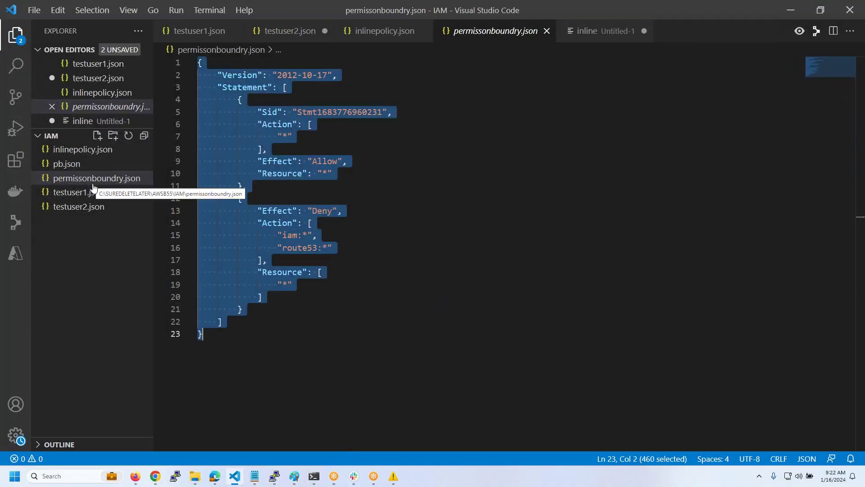
pyautogui.click(93, 206)
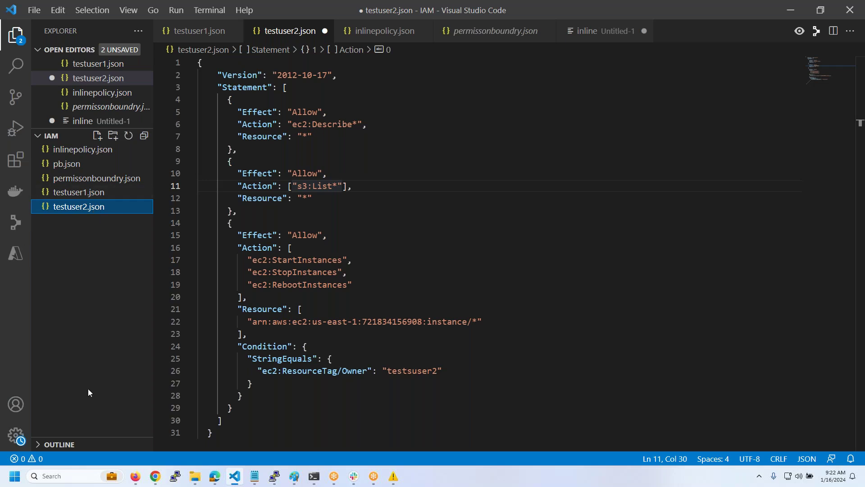
pyautogui.click(135, 476)
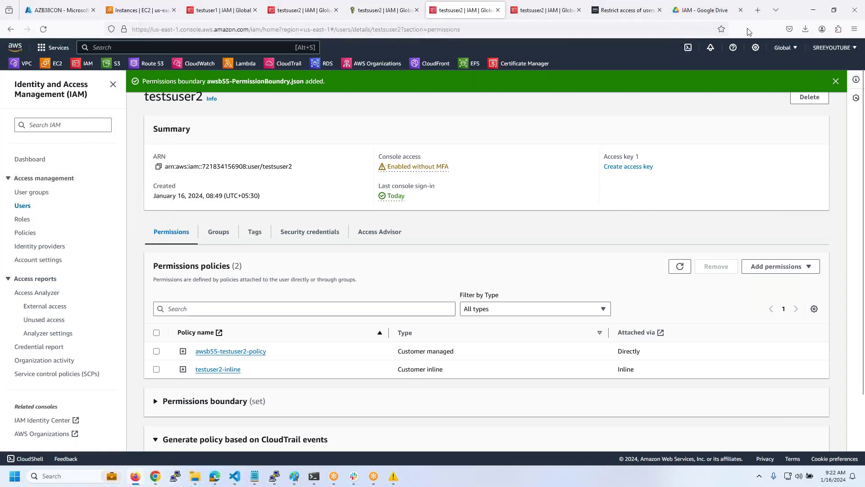
pyautogui.click(757, 10)
# - Google 'aws iam policy evaluation logic' and open the AWS Policy evaluation logic page in a new tab
pyautogui.write('google.com')
pyautogui.press('Return')
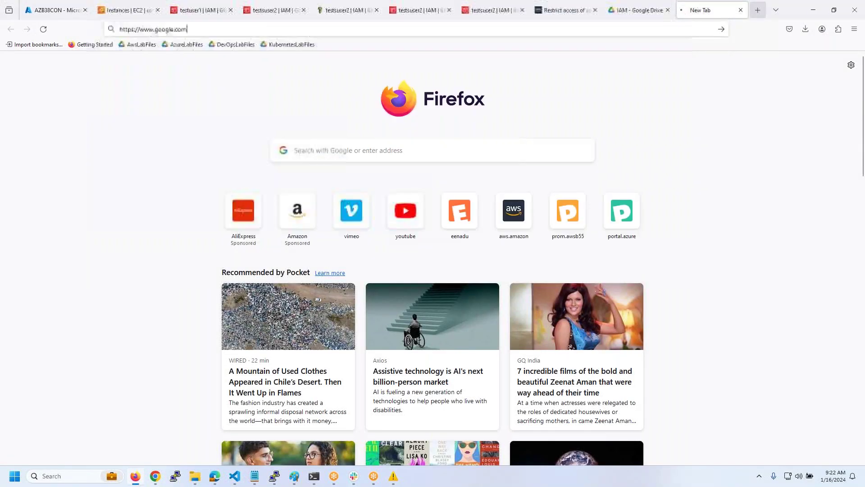
pyautogui.write('aws iam')
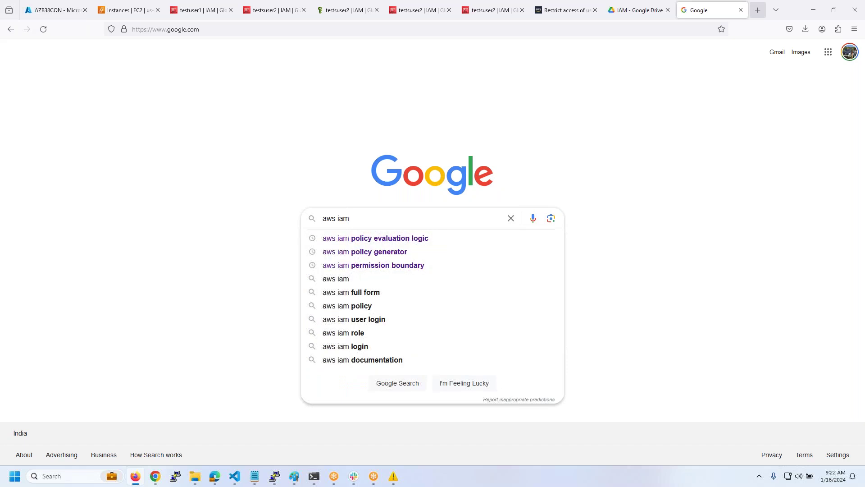
pyautogui.press('Down')
pyautogui.press('Return')
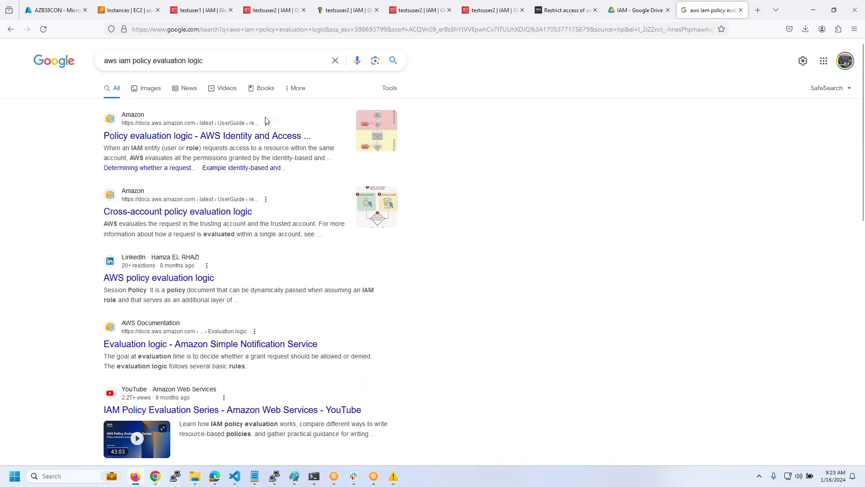
pyautogui.middleClick(257, 136)
pyautogui.click(707, 10)
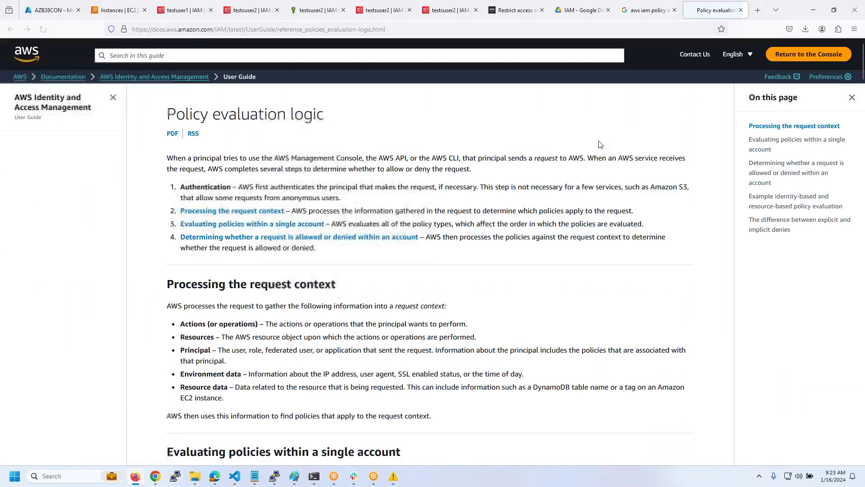
# - Open the policy evaluation flowchart image in its own tab and zoom it to 130%
pyautogui.scroll(-15, 521, 286)
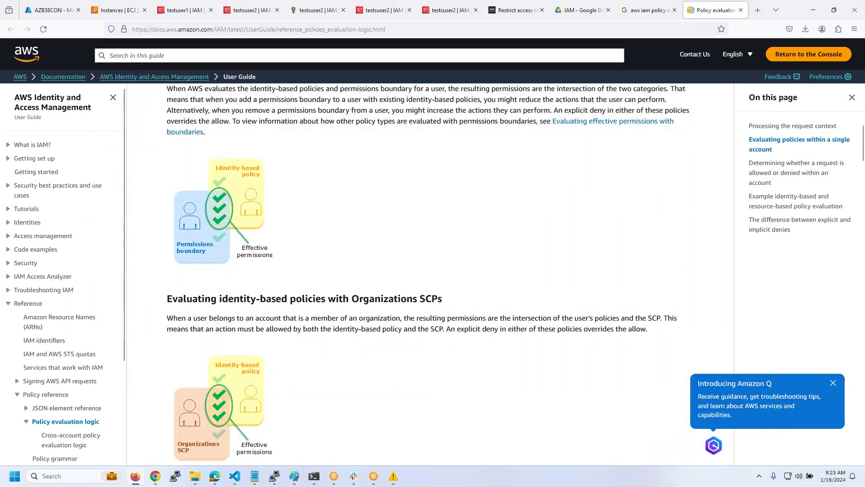
pyautogui.scroll(-10, 400, 232)
pyautogui.rightClick(391, 222)
pyautogui.click(400, 229)
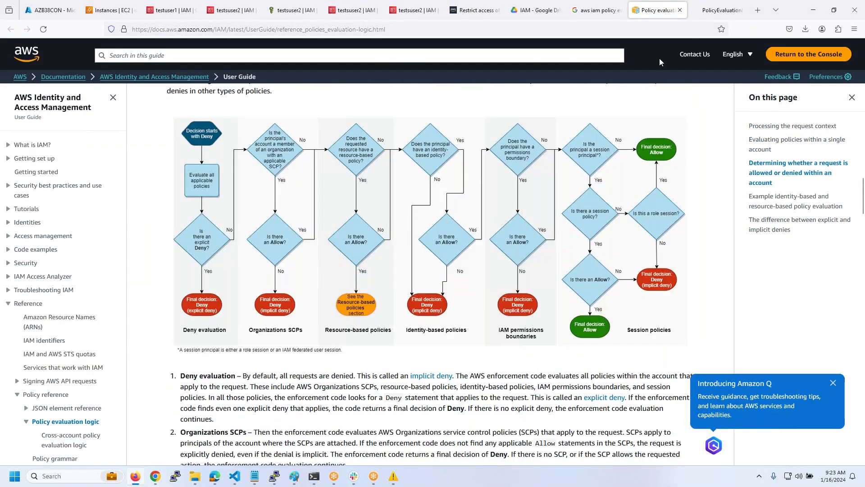
pyautogui.click(717, 10)
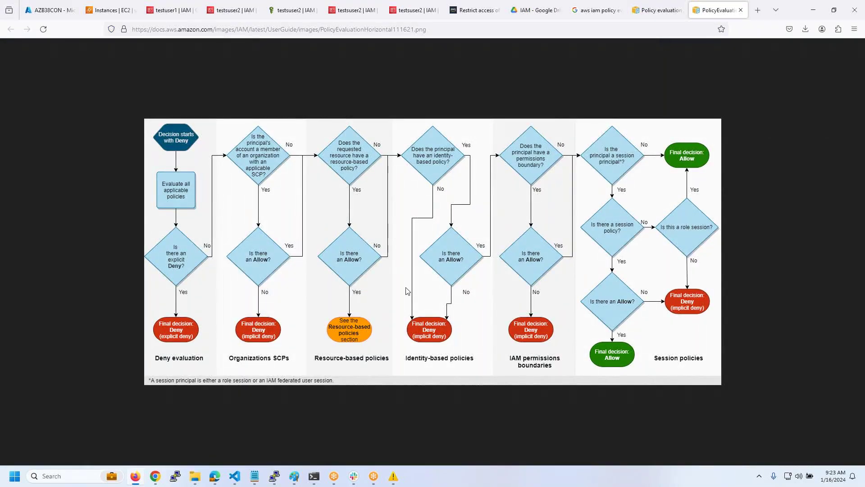
pyautogui.hotkey('ctrl', '+')
pyautogui.hotkey('ctrl', '+')
pyautogui.hotkey('ctrl', '+')
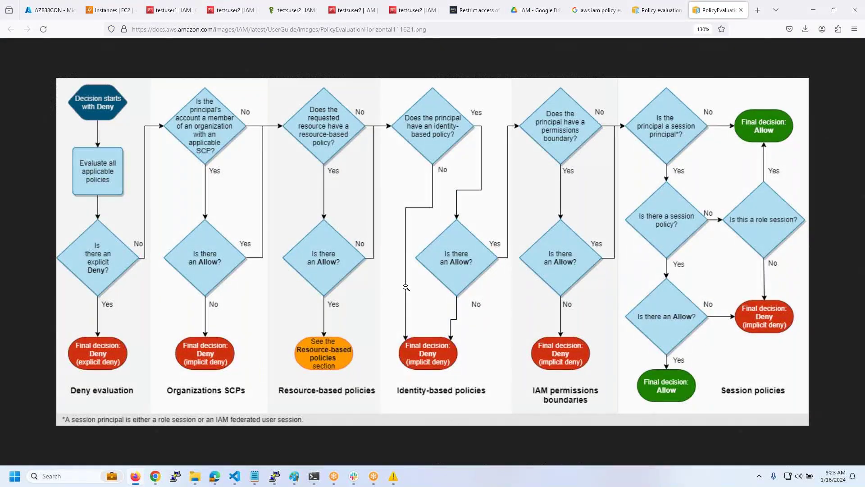